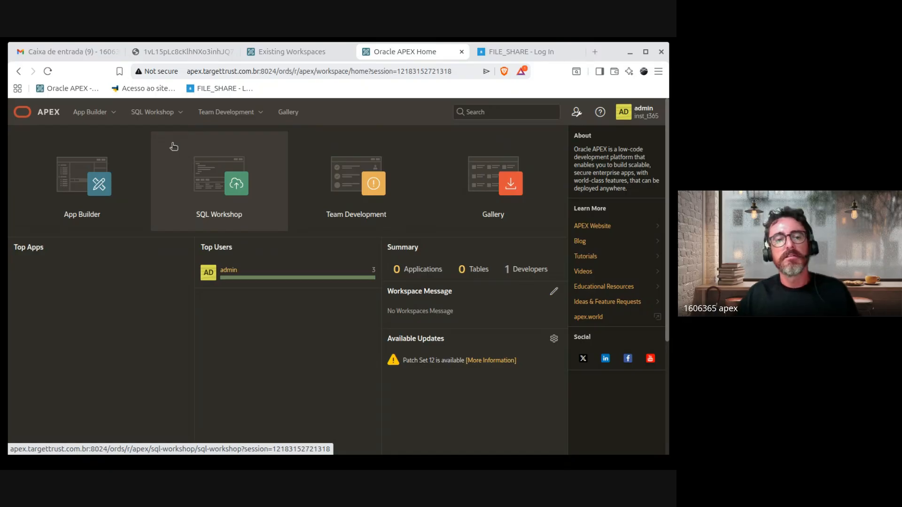
Step: From App Builder, start a new application, reaching the Create an Application page with ID 360
left_click(79, 203)
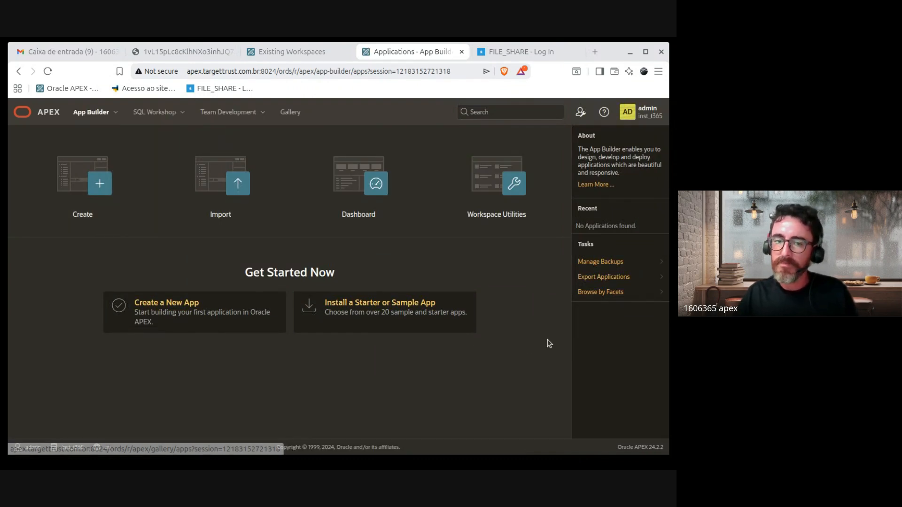
left_click_drag(235, 276, 362, 279)
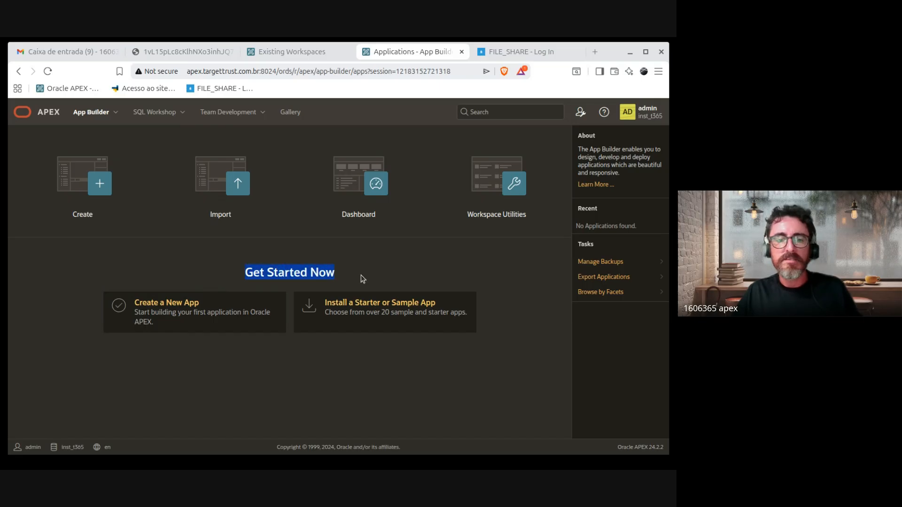
left_click(175, 312)
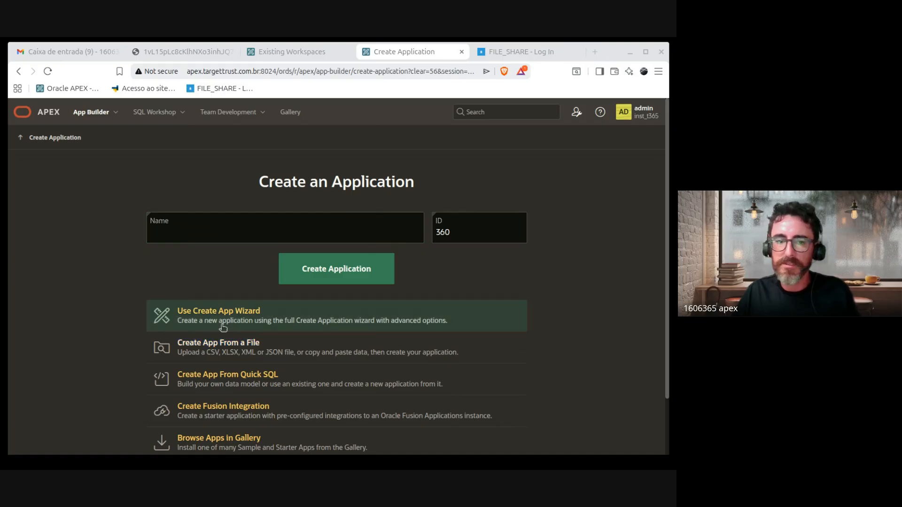
Step: Enter APPCURSO as the new application's name
left_click(172, 236)
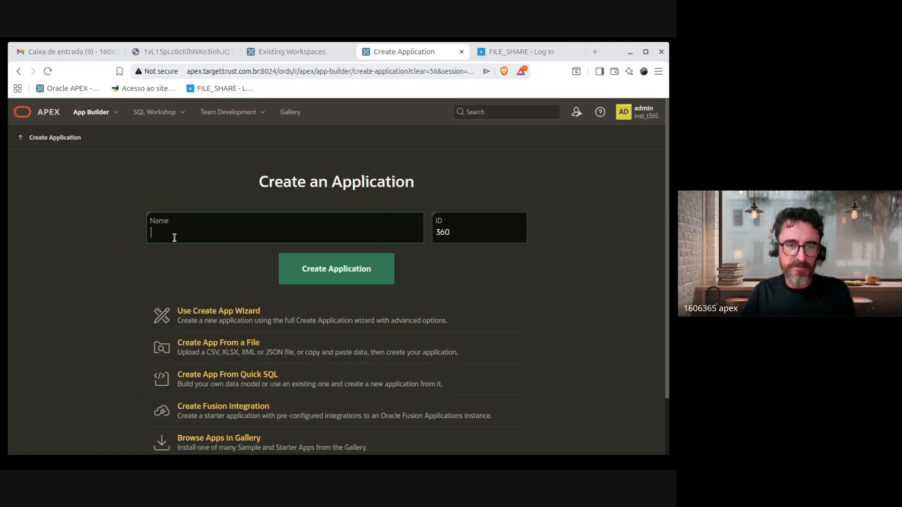
type("APPCUR")
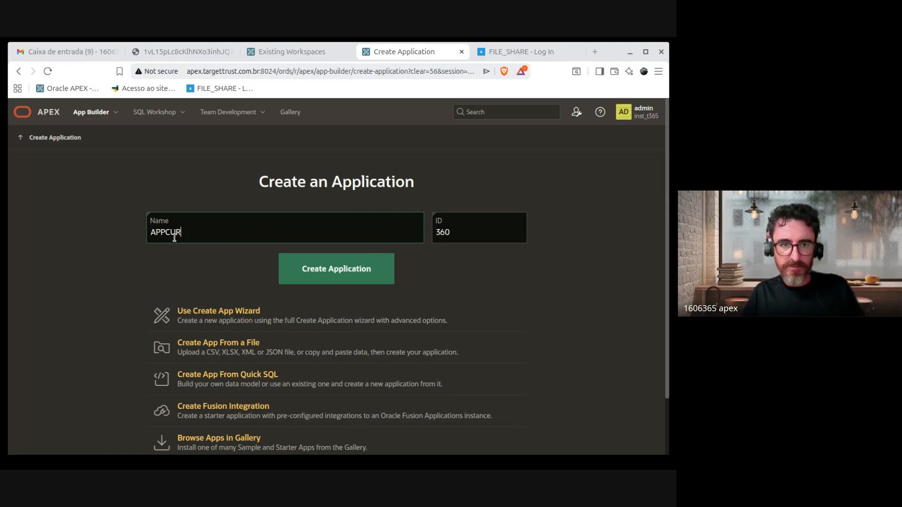
type("SO")
left_click_drag(206, 232, 90, 237)
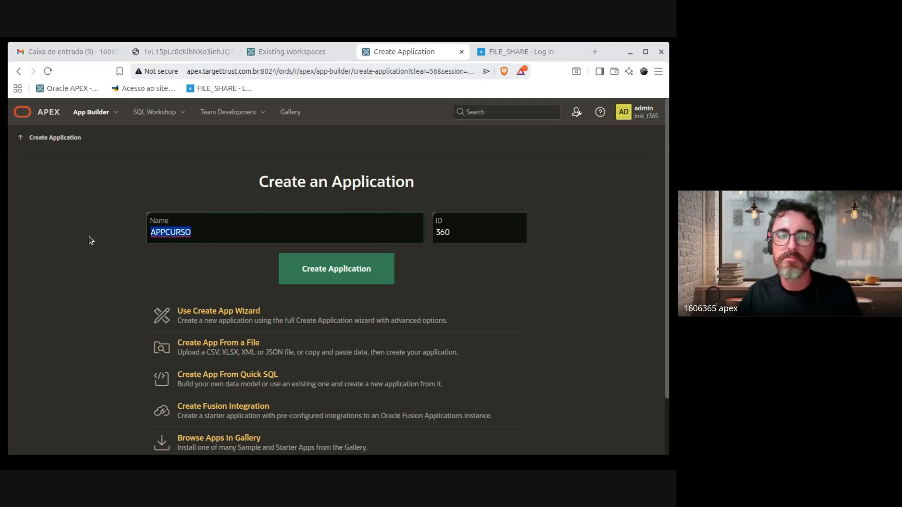
left_click(587, 259)
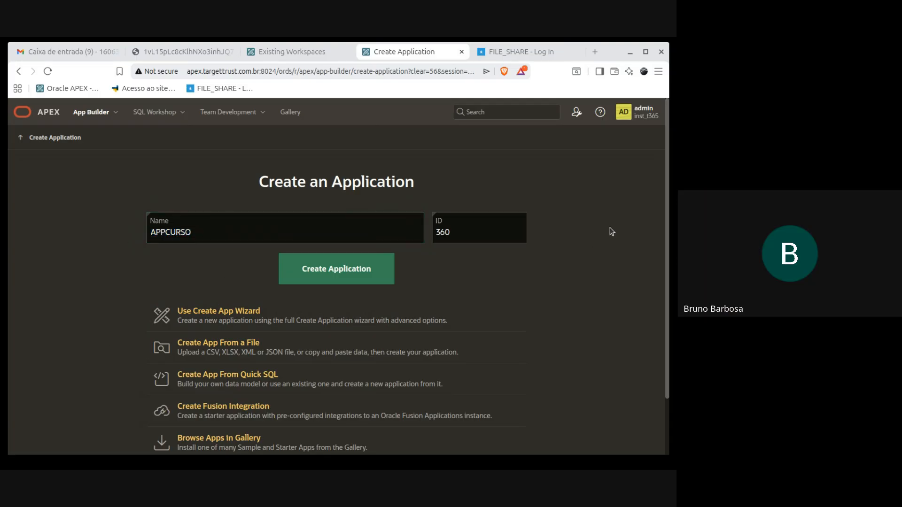
left_click_drag(223, 233, 142, 262)
left_click(137, 268)
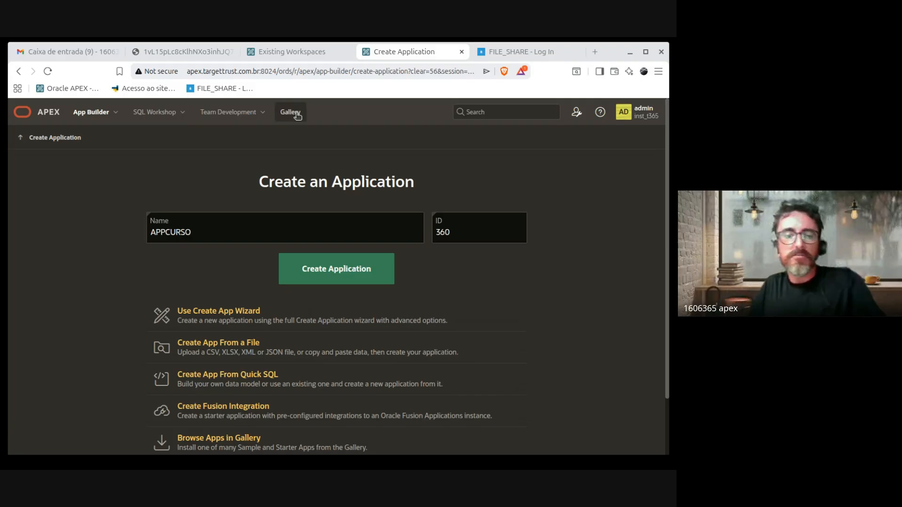
scroll(639, 292, "down", 2)
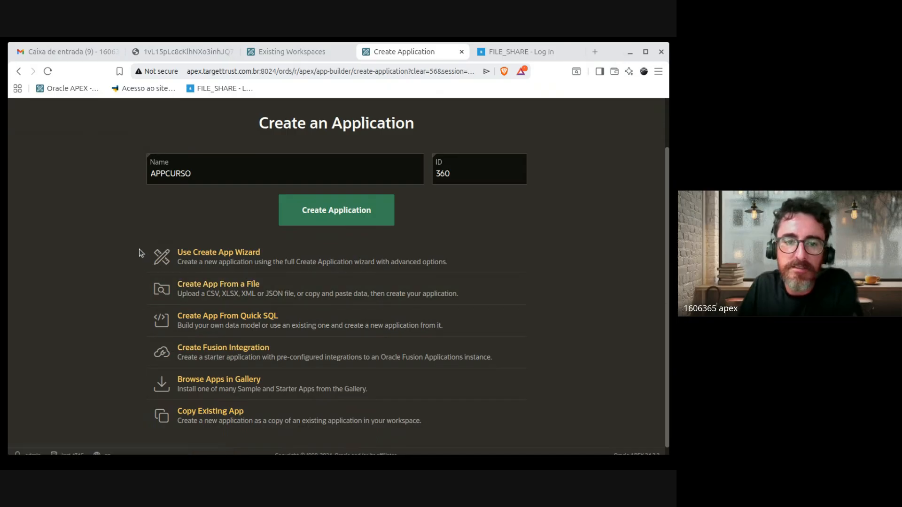
left_click_drag(139, 253, 436, 420)
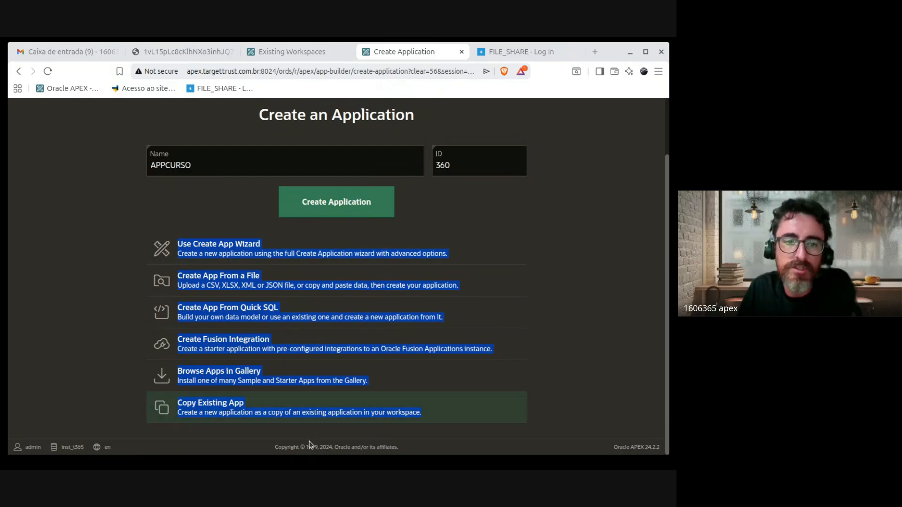
left_click(111, 309)
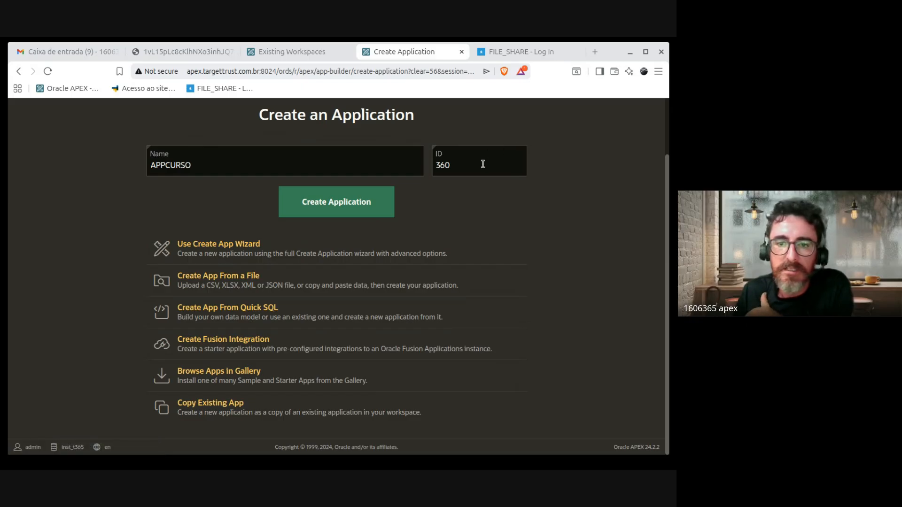
left_click_drag(463, 165, 409, 164)
left_click(442, 166)
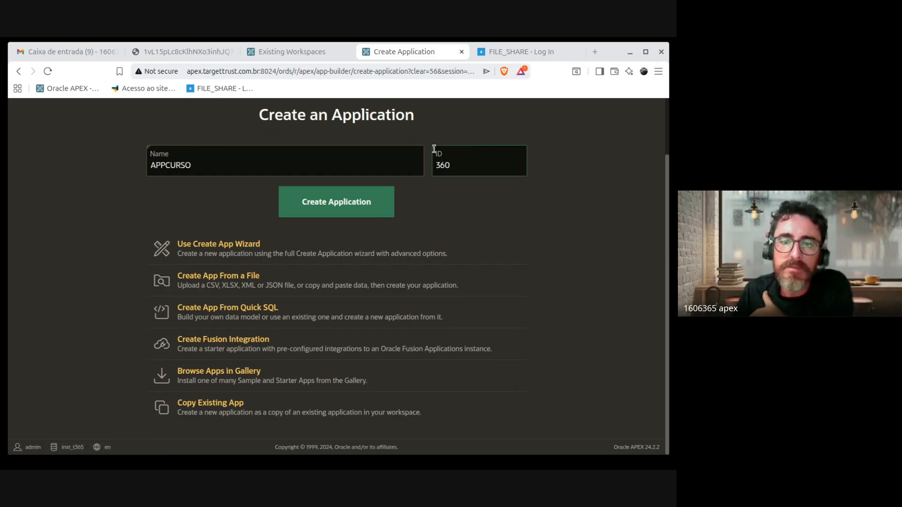
double_click(444, 167)
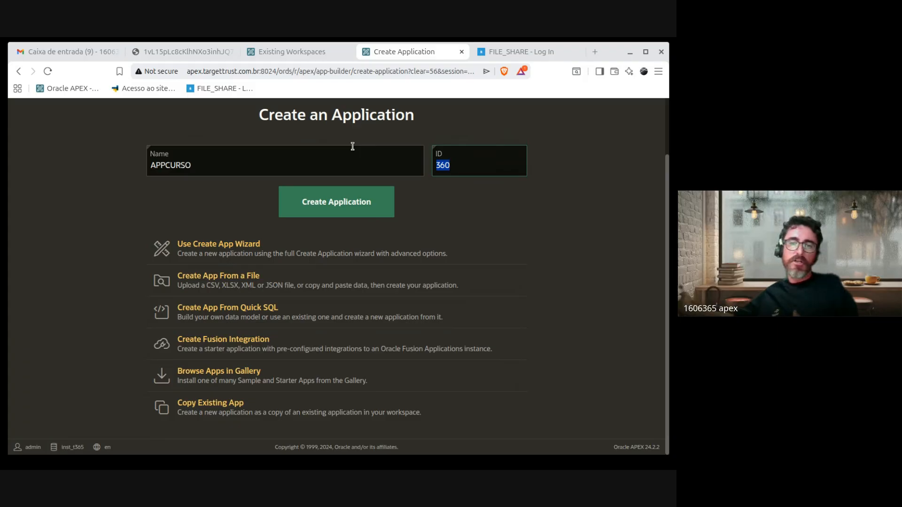
left_click_drag(457, 168, 426, 160)
left_click(596, 199)
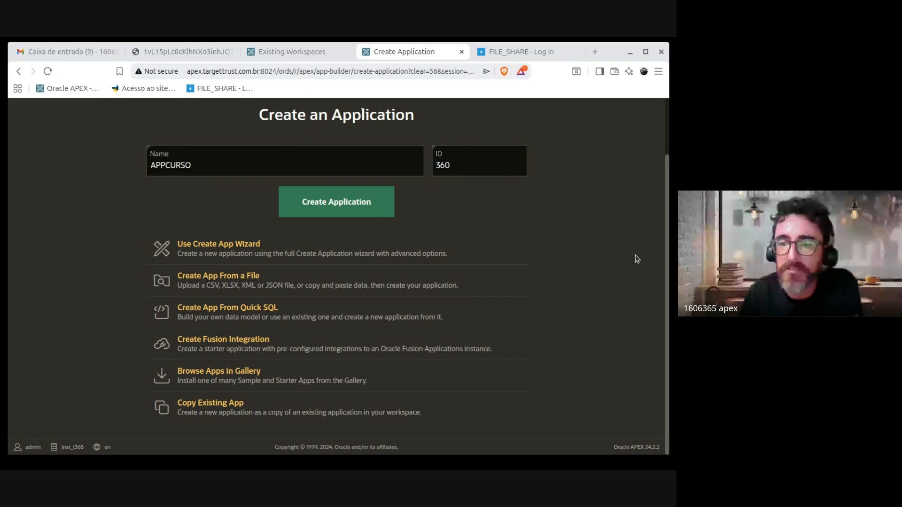
left_click_drag(458, 165, 408, 165)
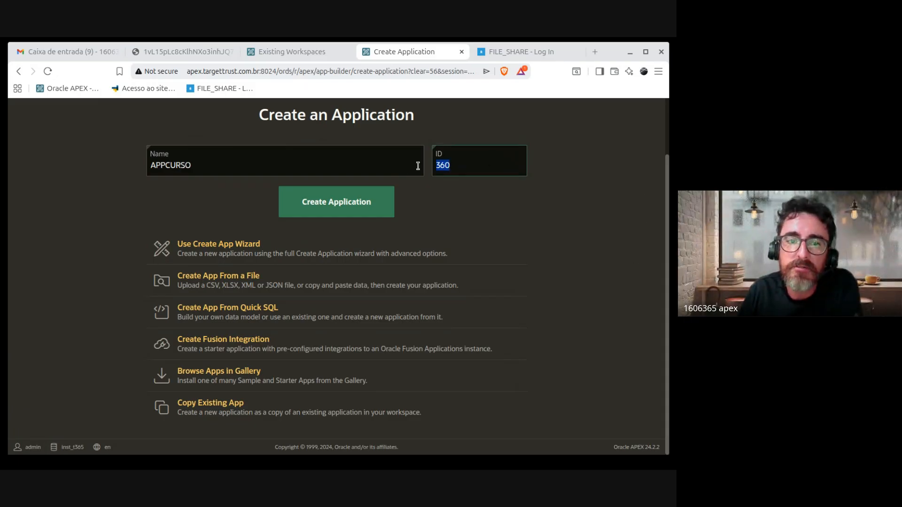
left_click(437, 164)
double_click(452, 165)
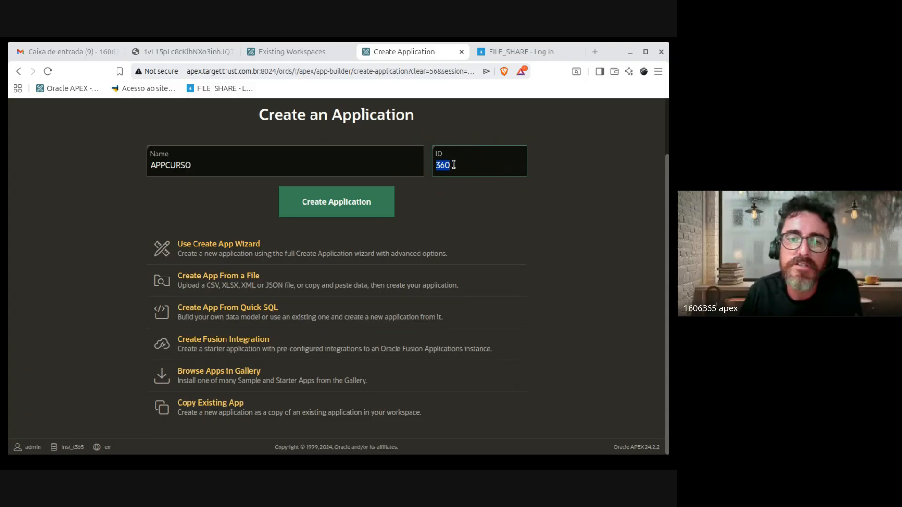
left_click(457, 169)
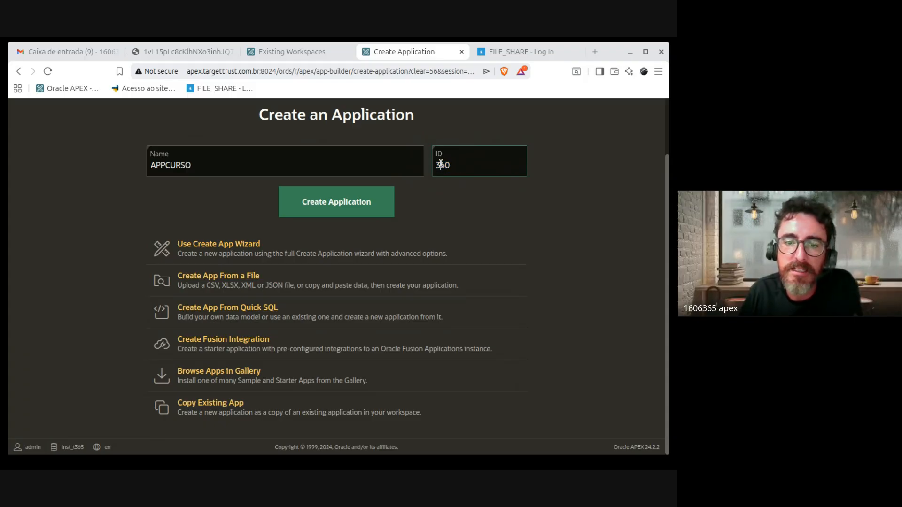
double_click(442, 164)
left_click(635, 238)
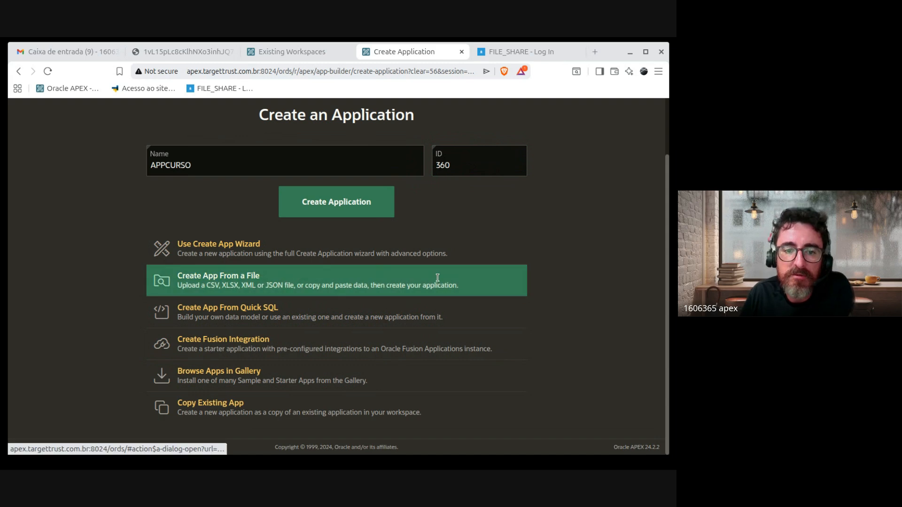
left_click_drag(511, 284, 193, 284)
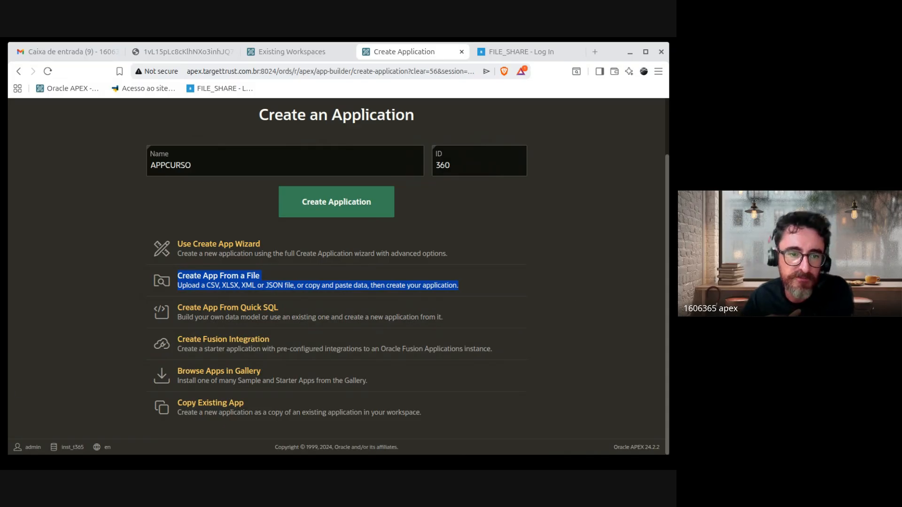
left_click(4, 354)
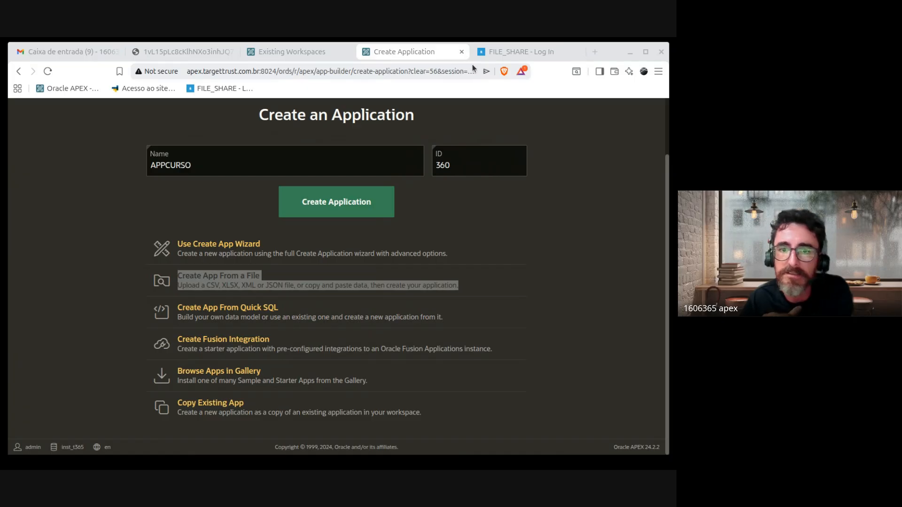
left_click(607, 55)
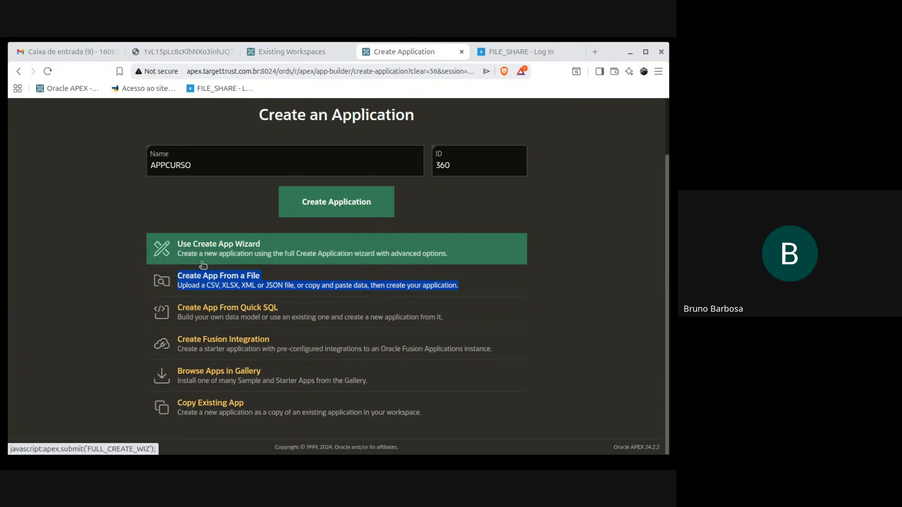
double_click(155, 165)
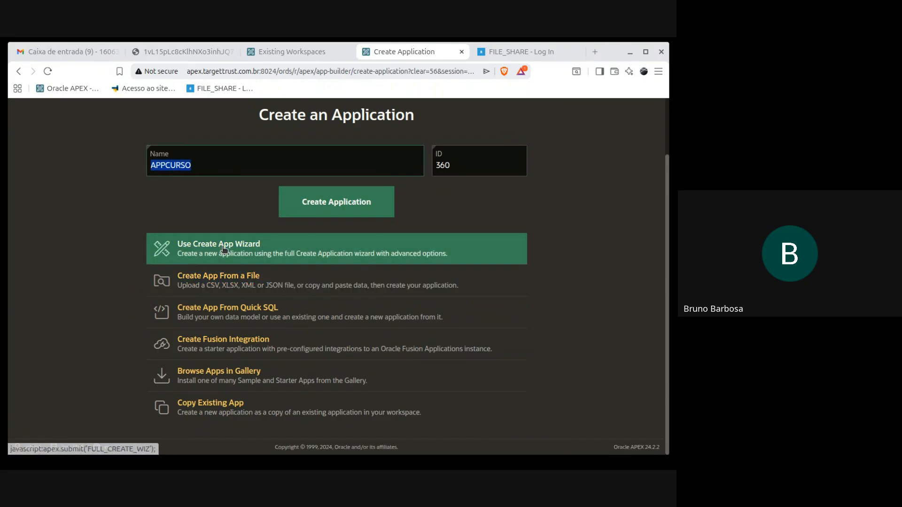
left_click(163, 164)
left_click_drag(165, 164, 74, 167)
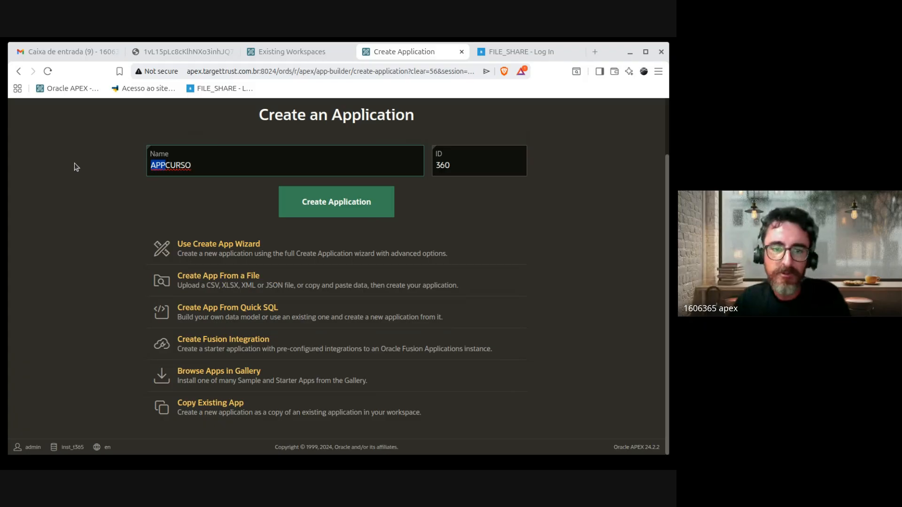
left_click(168, 161)
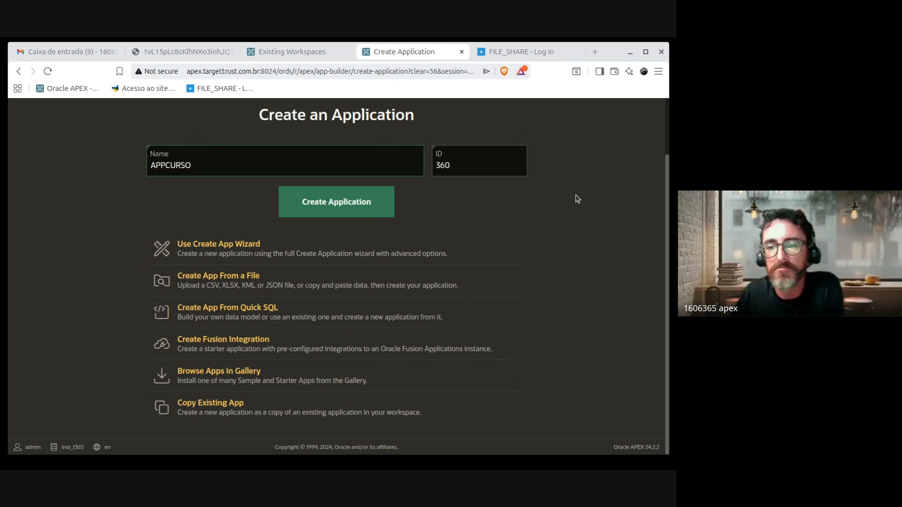
Step: Enlarge the browser window and return to the APPCURSO form with ID 360
scroll(611, 395, "up", 2)
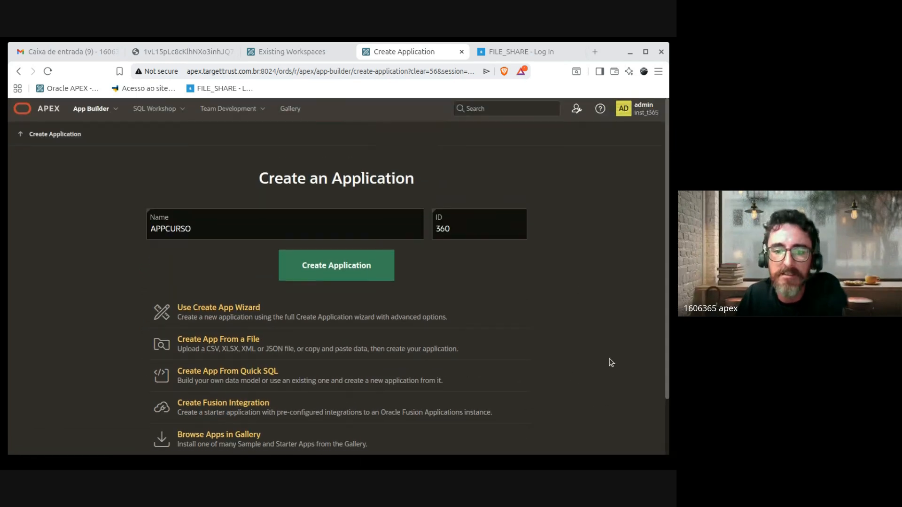
scroll(610, 362, "down", 2)
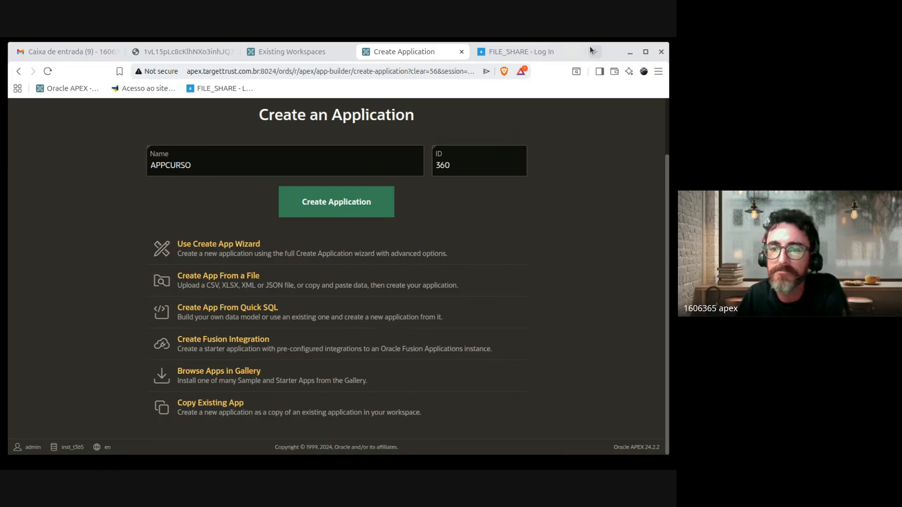
left_click_drag(589, 42, 589, 21)
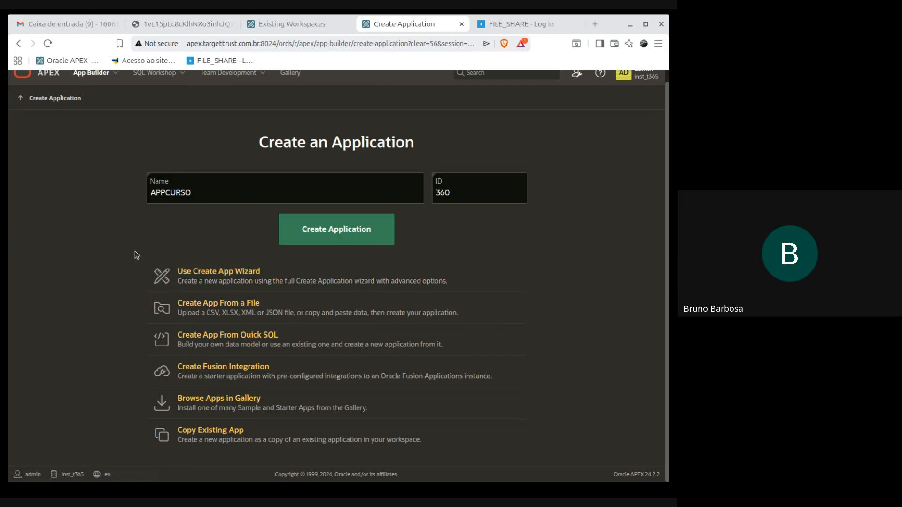
left_click_drag(241, 196, 89, 190)
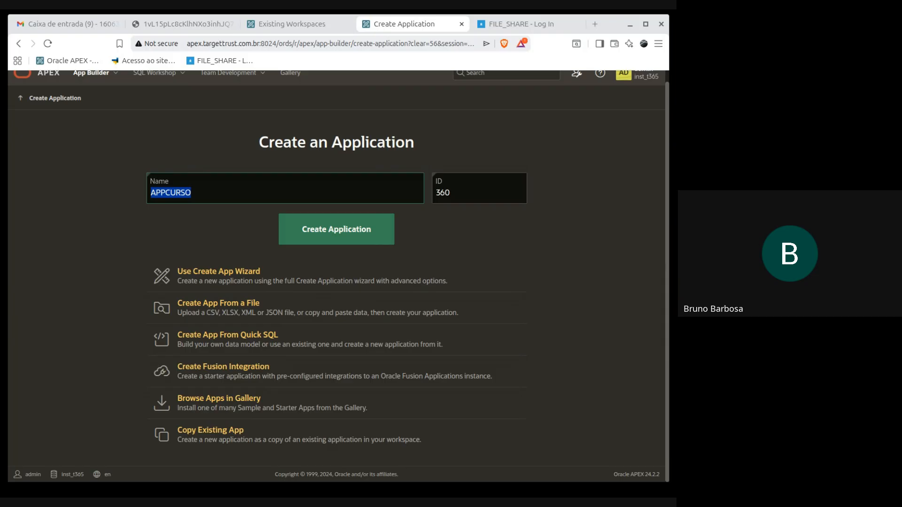
key("alt+Tab")
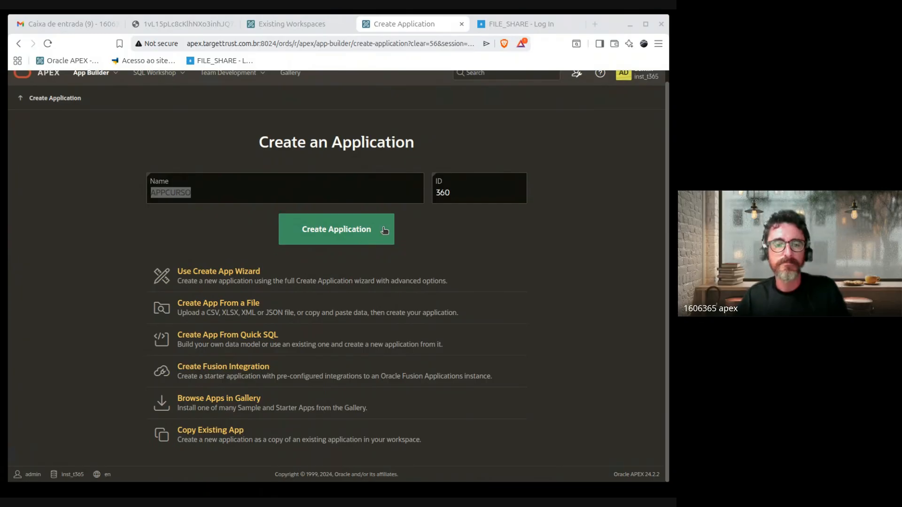
left_click(524, 238)
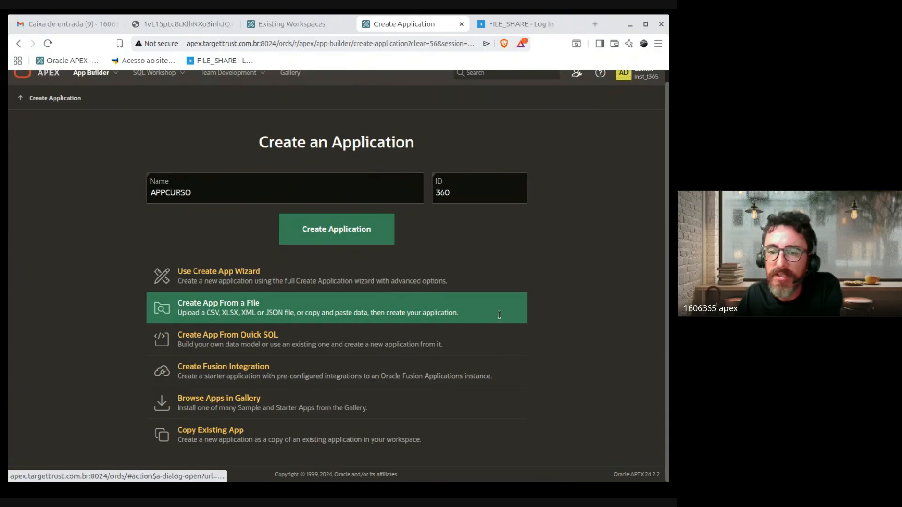
left_click_drag(578, 318, 125, 308)
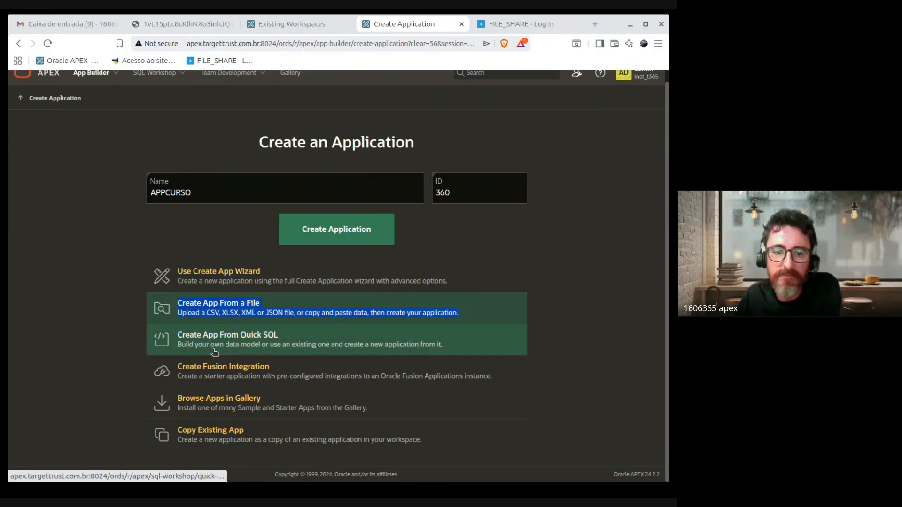
left_click(218, 339)
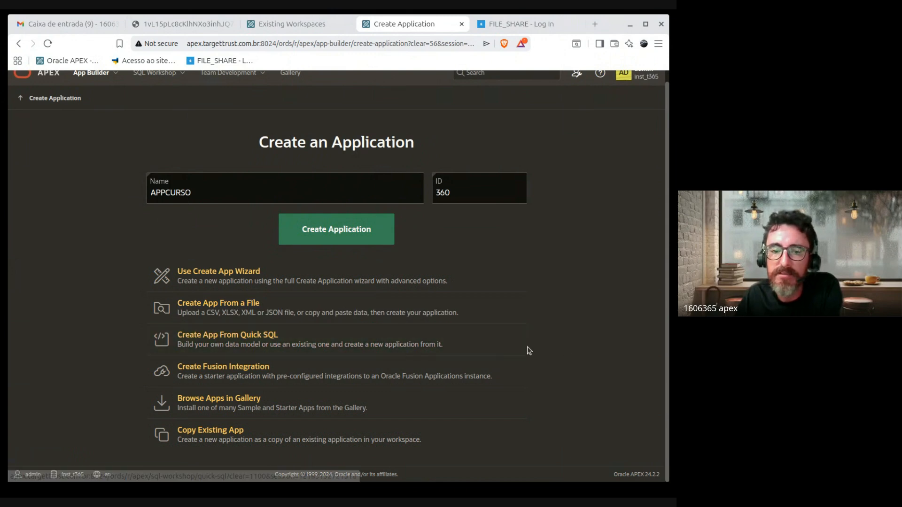
left_click_drag(527, 351, 264, 333)
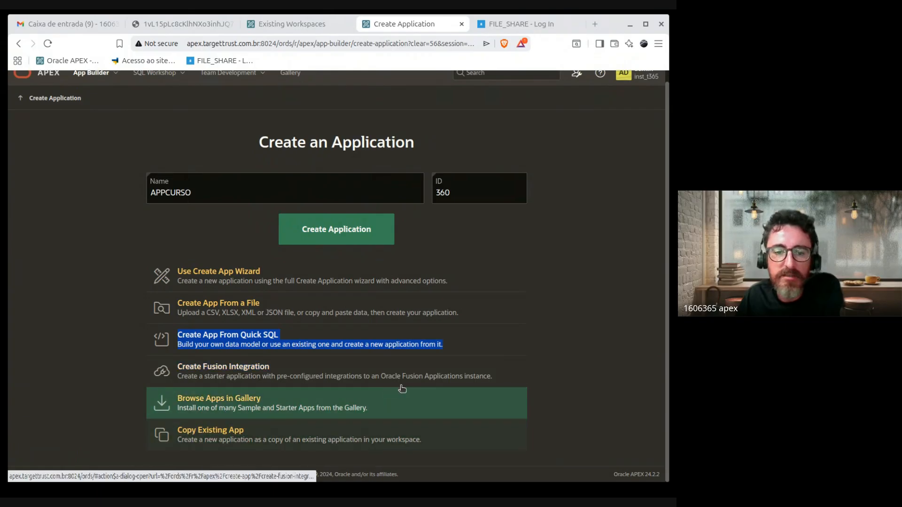
left_click(552, 386)
triple_click(195, 368)
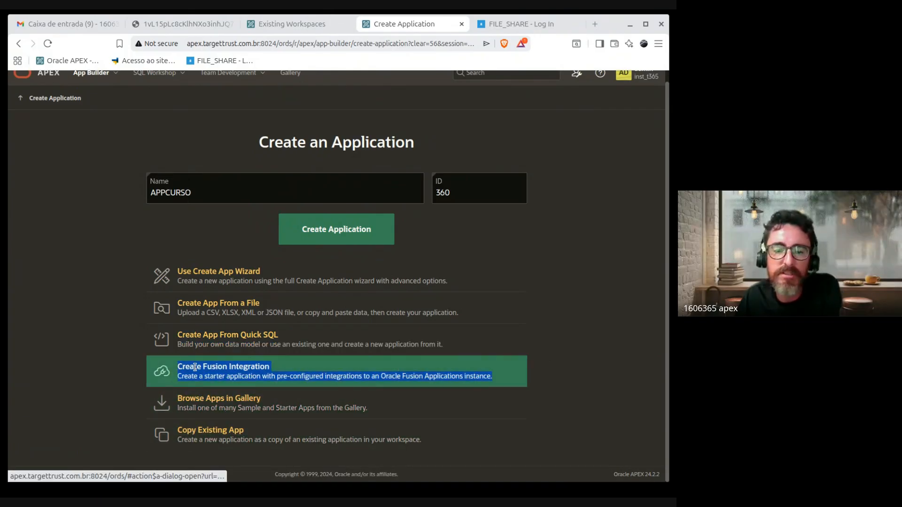
left_click(104, 373)
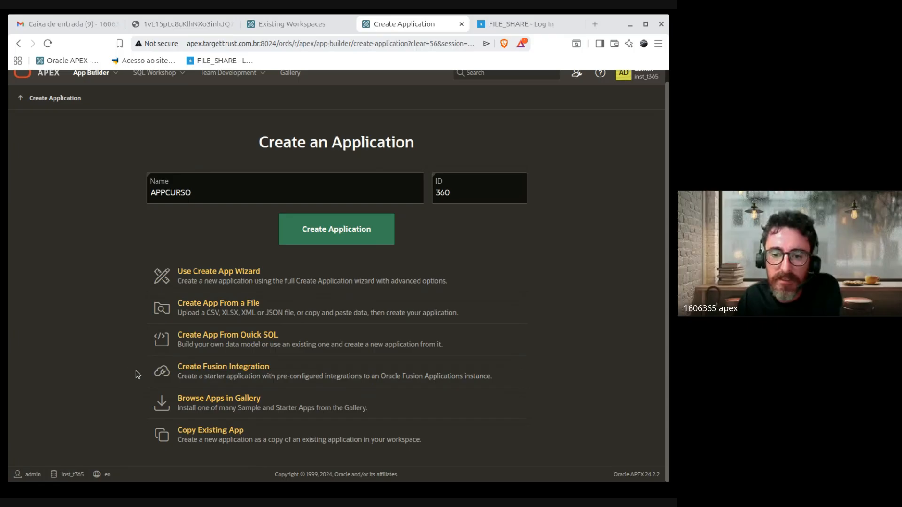
triple_click(439, 376)
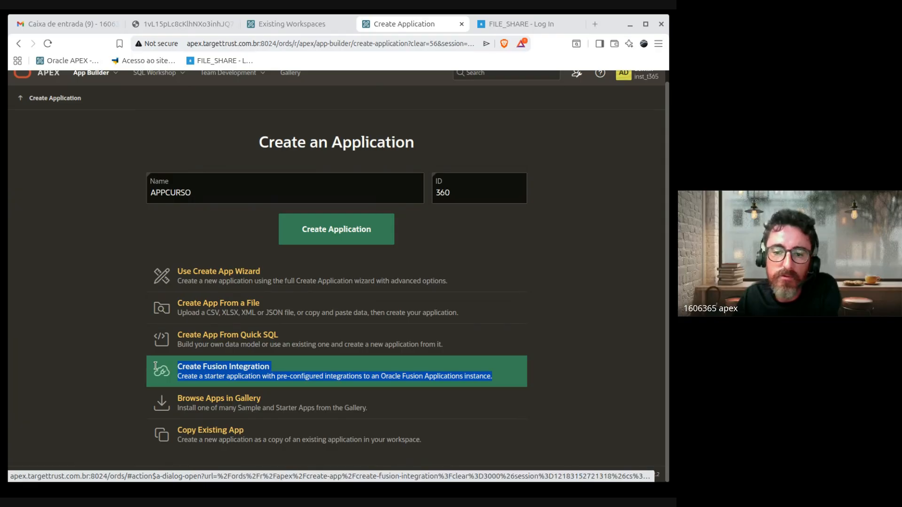
left_click(560, 376)
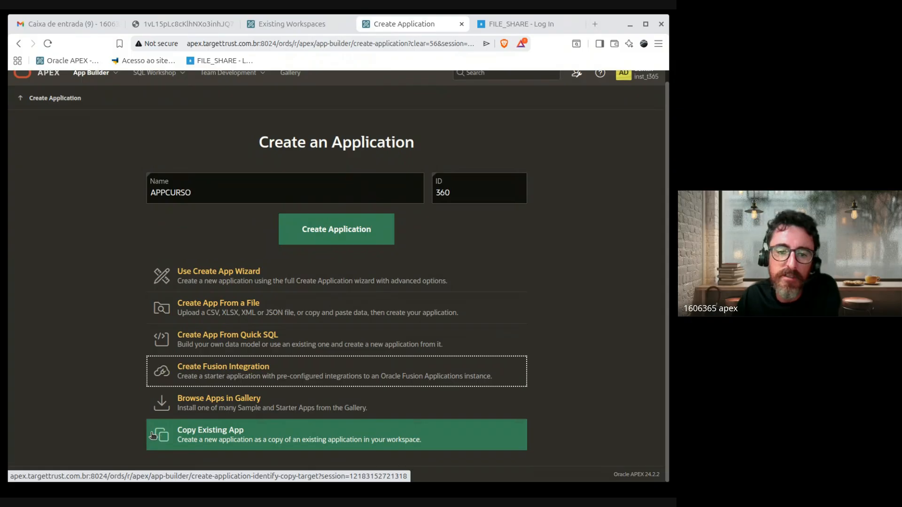
left_click_drag(559, 446, 310, 438)
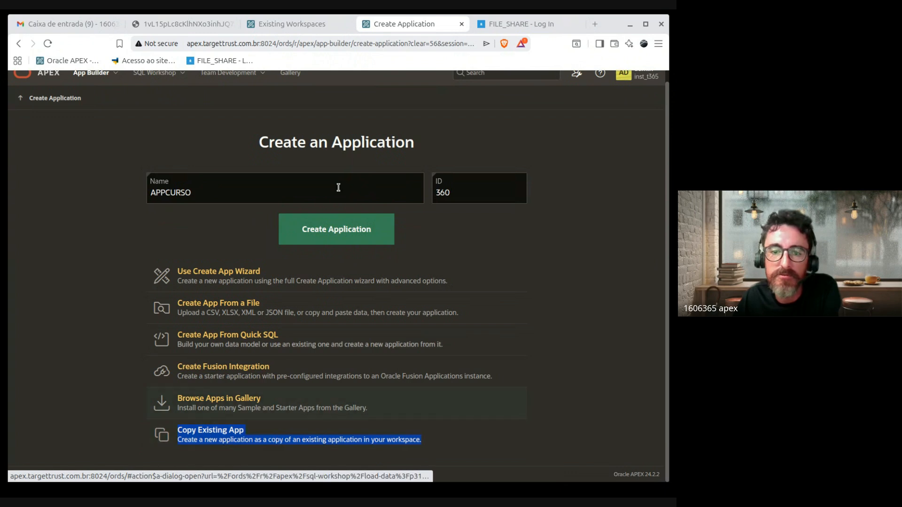
Step: Switch to the full Create App Wizard and open the Appearance settings, showing Vita with Side Menu
left_click(338, 276)
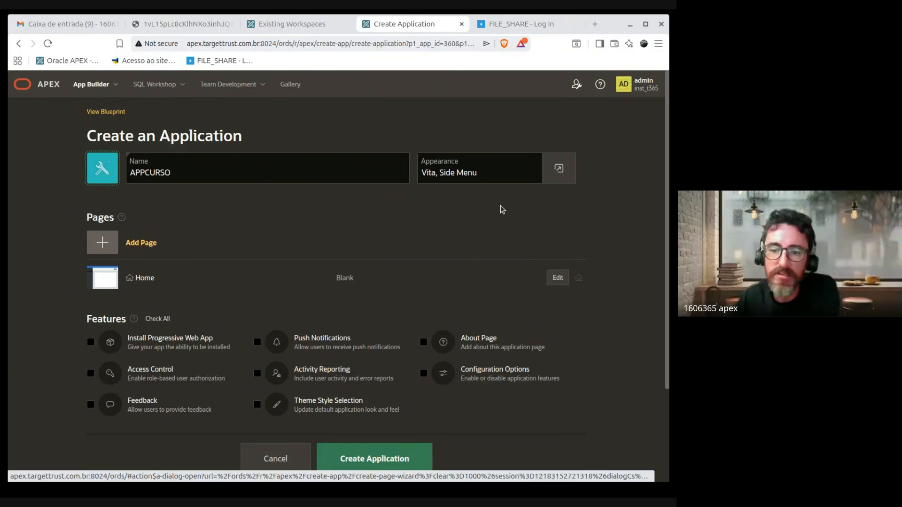
scroll(502, 210, "down", 3)
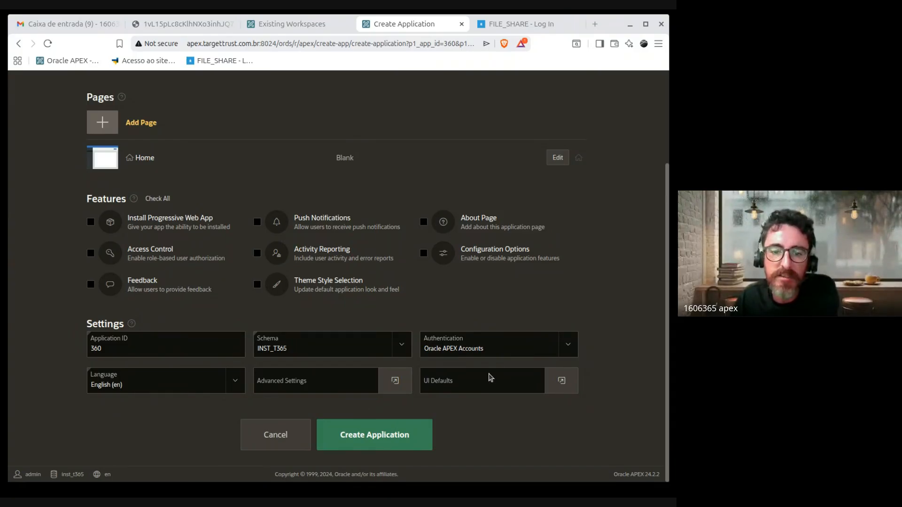
scroll(491, 378, "up", 3)
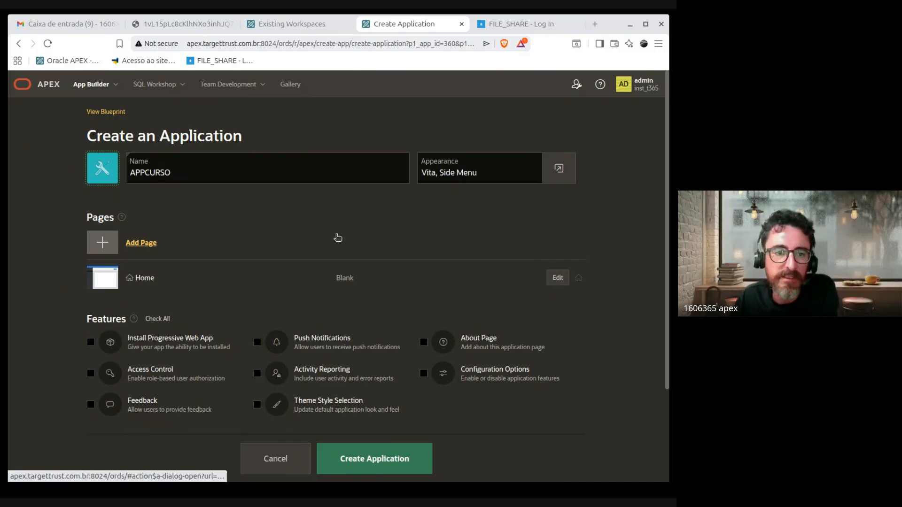
scroll(397, 258, "down", 1)
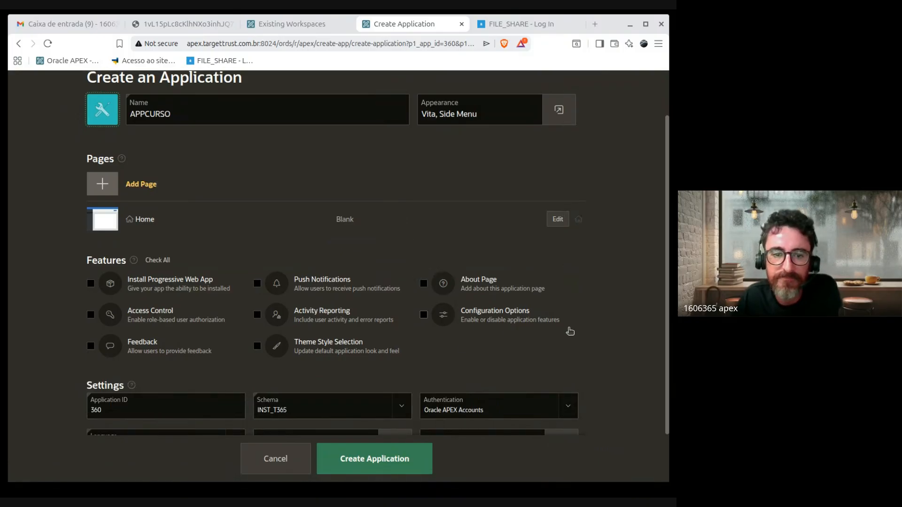
scroll(570, 331, "down", 1)
scroll(571, 331, "up", 2)
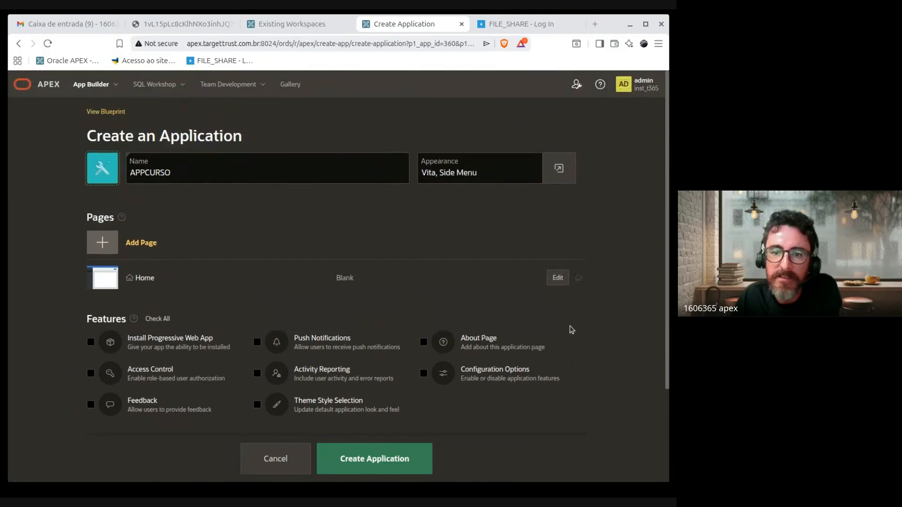
left_click(426, 175)
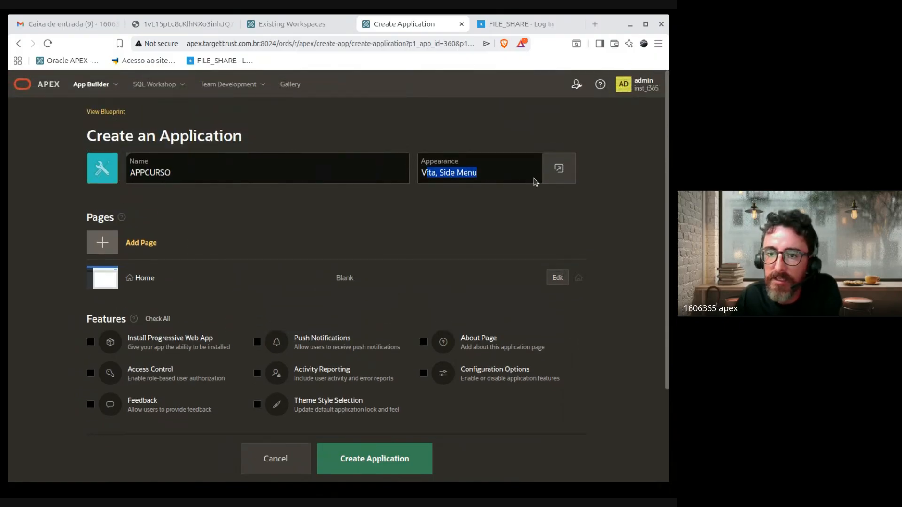
left_click(558, 168)
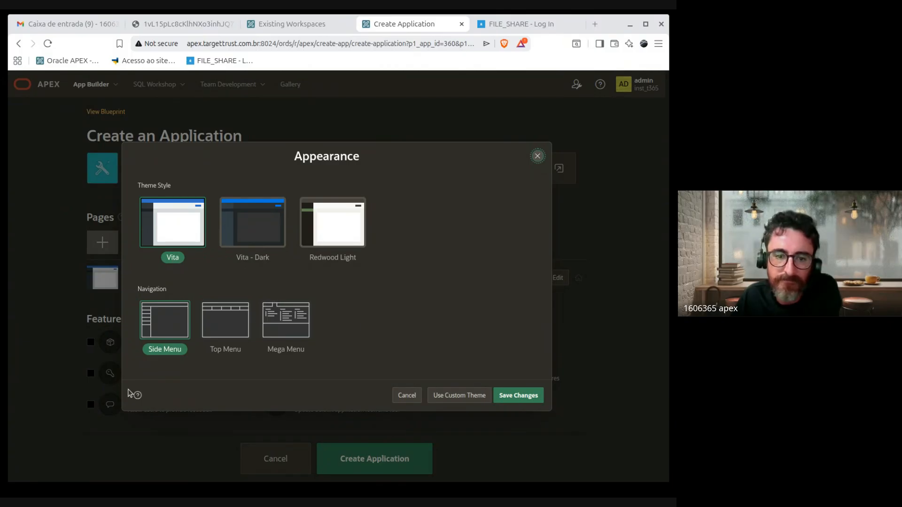
Step: Preview Vita - Dark, Redwood Light, Top Menu and Mega Menu, then save Vita with Side Menu
left_click(336, 248)
left_click(239, 250)
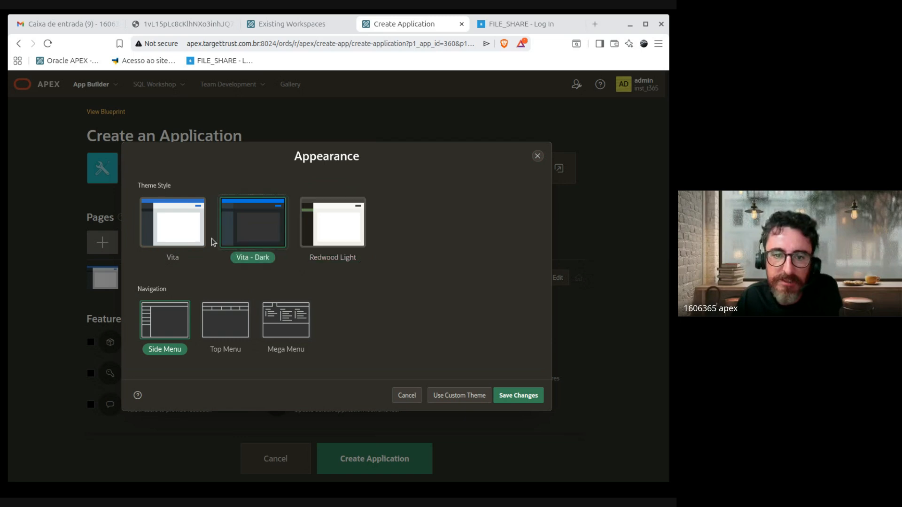
left_click(207, 240)
left_click(340, 230)
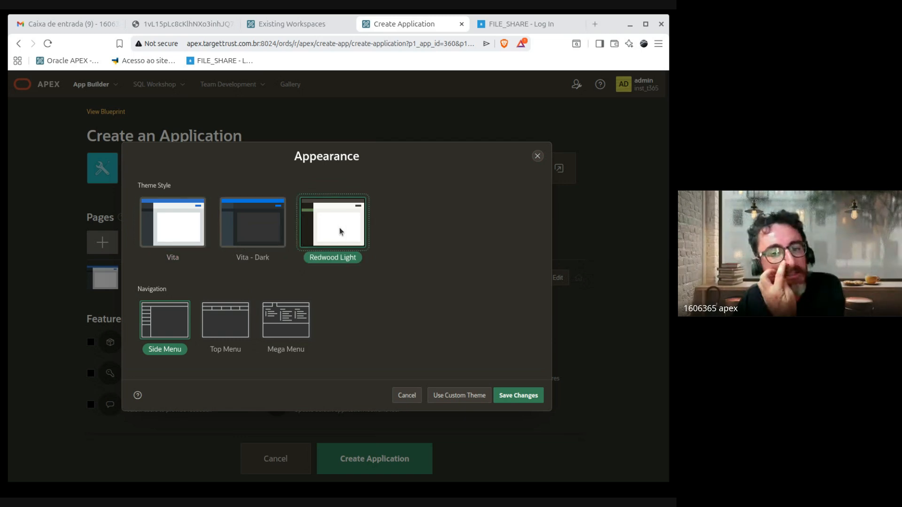
left_click(159, 228)
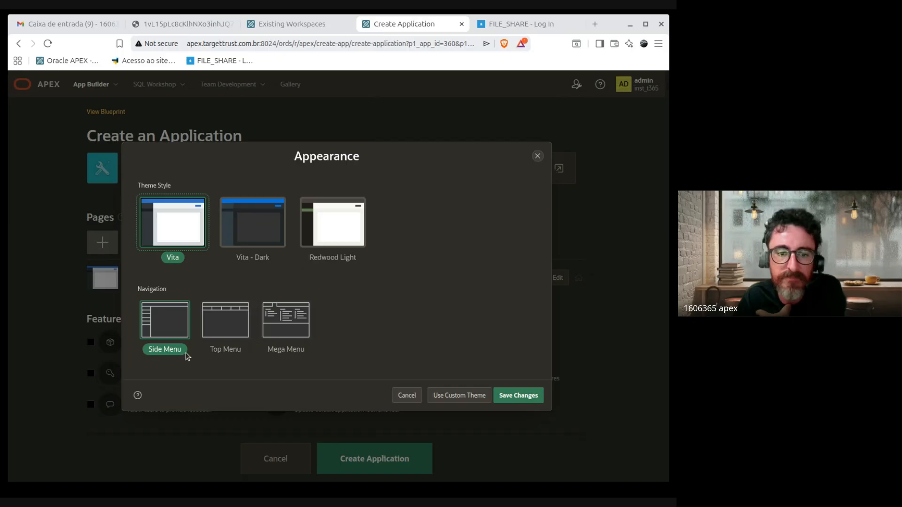
left_click(209, 334)
left_click(161, 339)
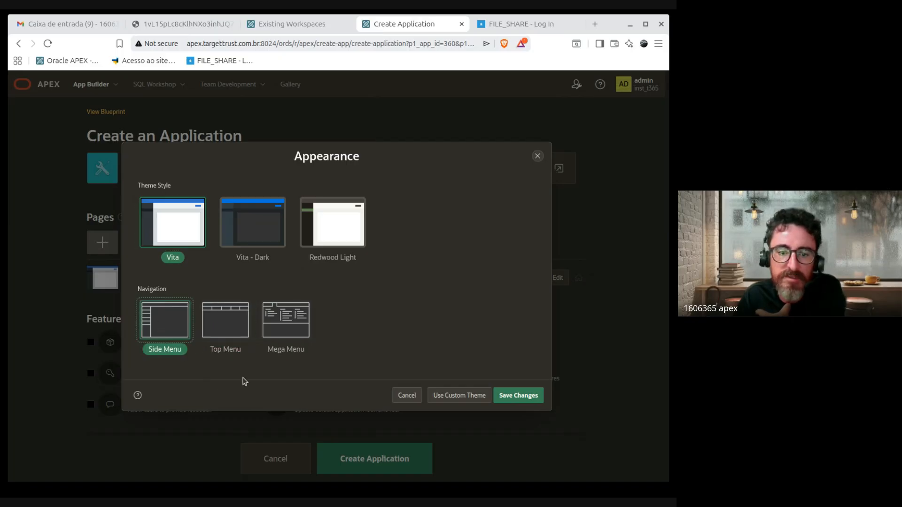
left_click(281, 327)
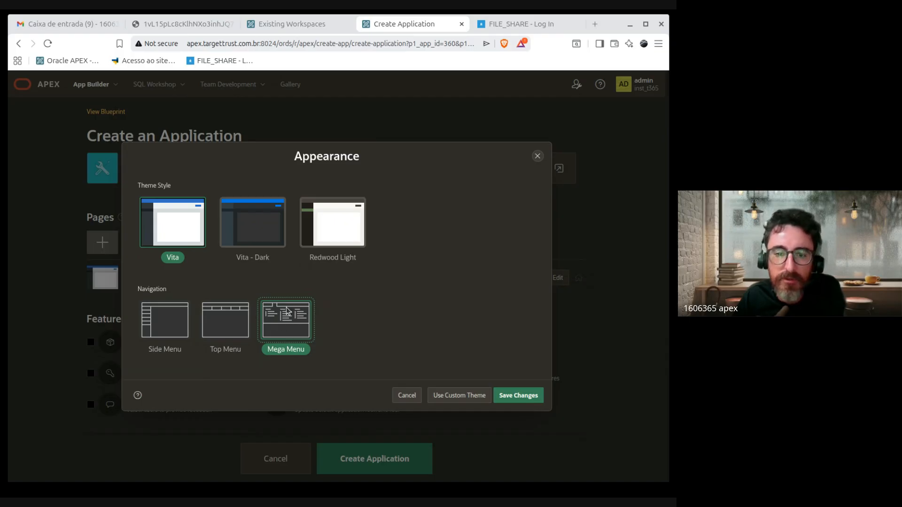
left_click(156, 319)
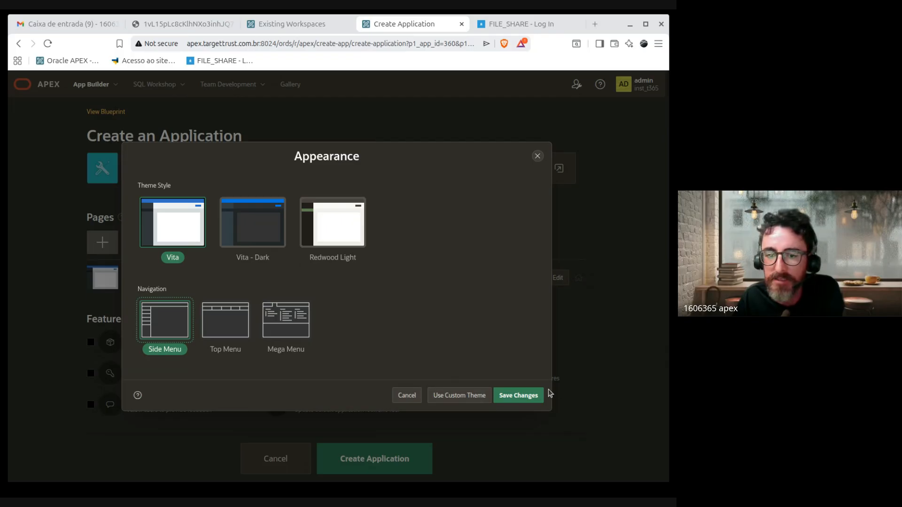
left_click(527, 395)
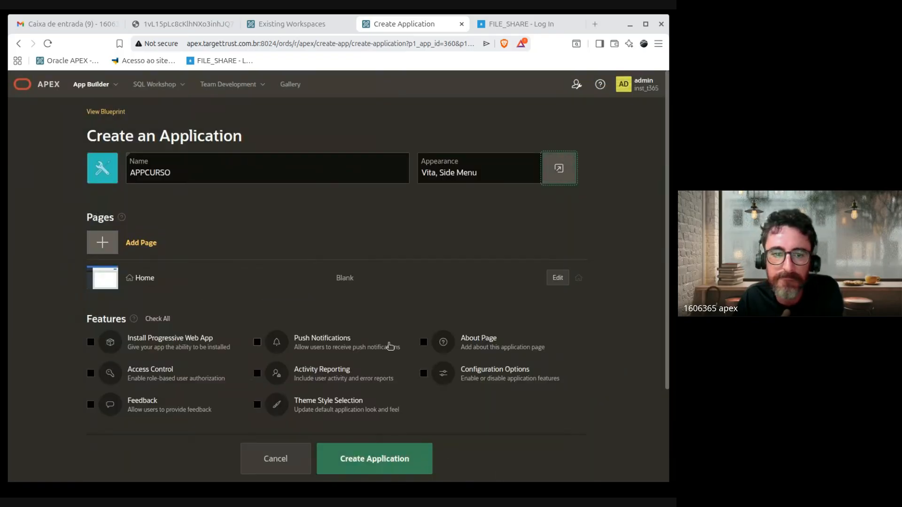
scroll(442, 367, "down", 3)
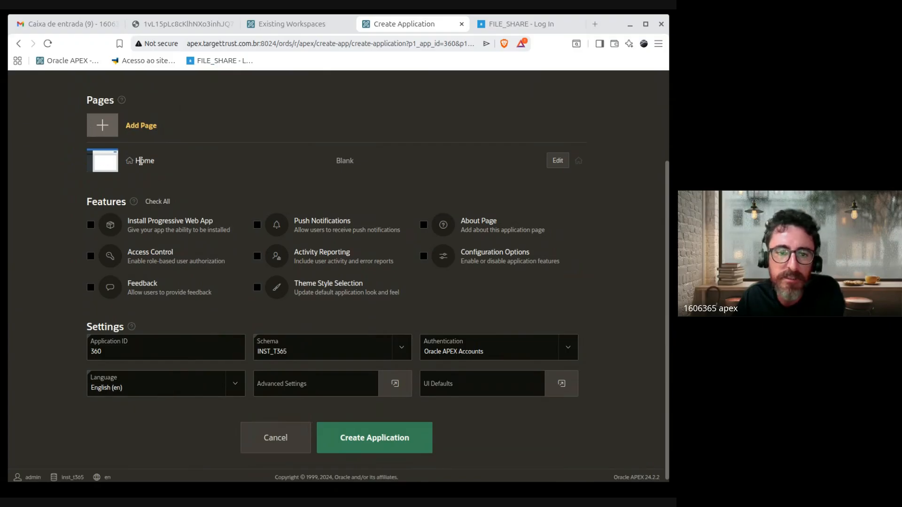
left_click_drag(135, 165, 599, 171)
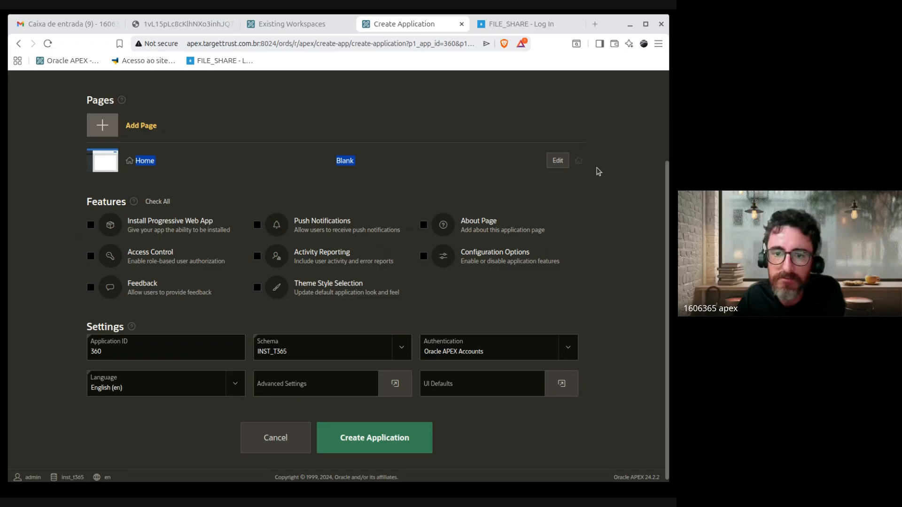
scroll(595, 259, "down", 1)
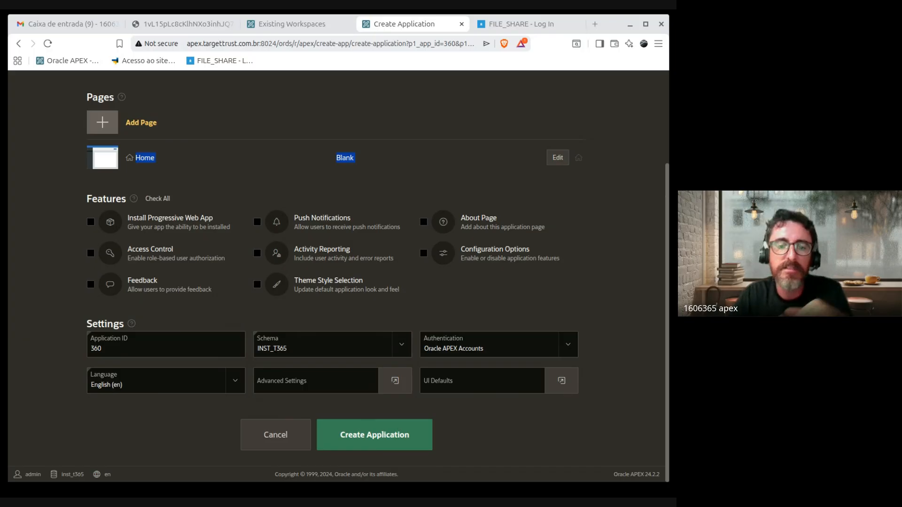
left_click(395, 379)
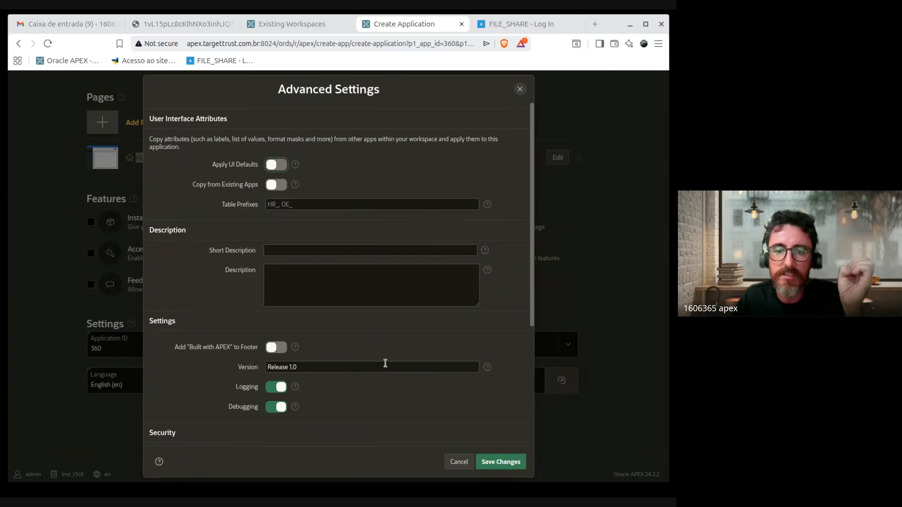
scroll(386, 363, "down", 4)
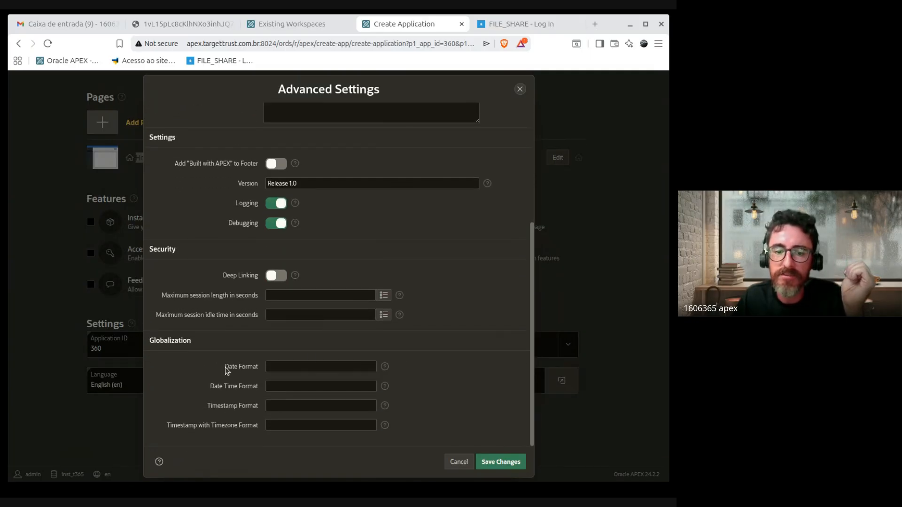
left_click_drag(226, 368, 261, 369)
left_click(229, 394)
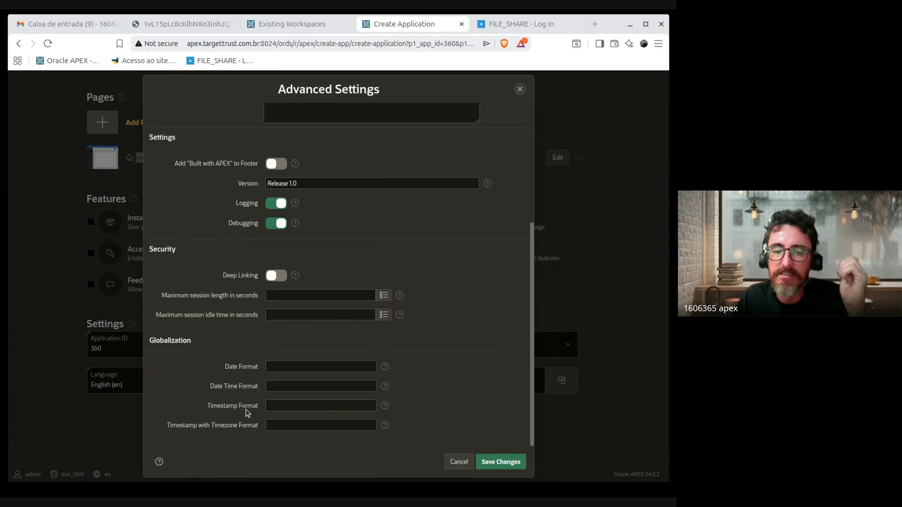
left_click_drag(248, 413, 225, 367)
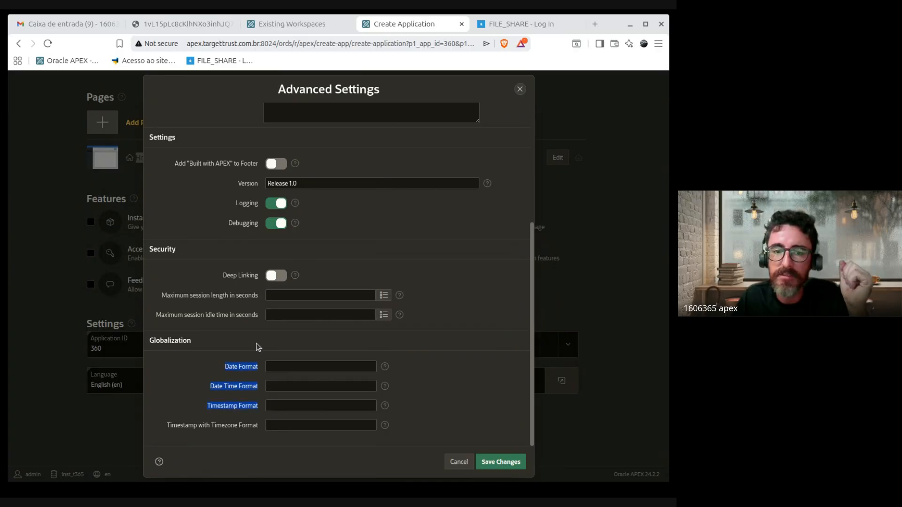
left_click(454, 461)
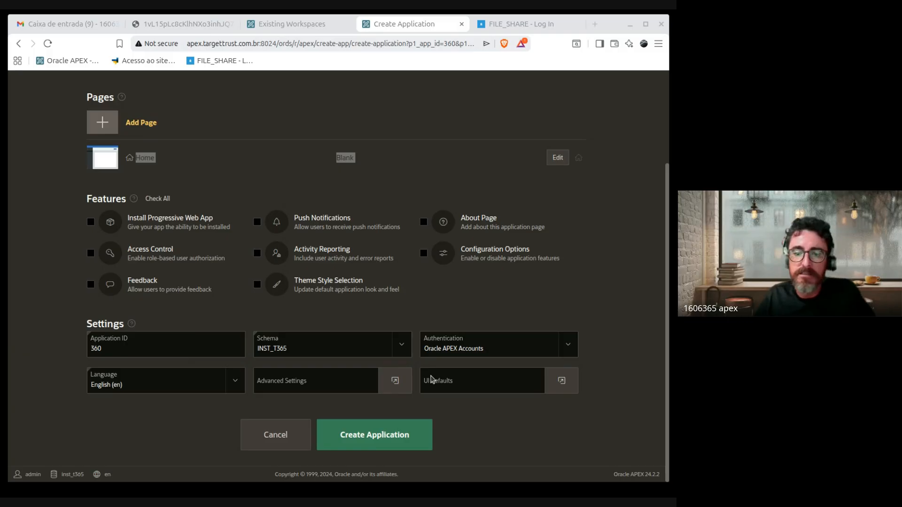
left_click(463, 308)
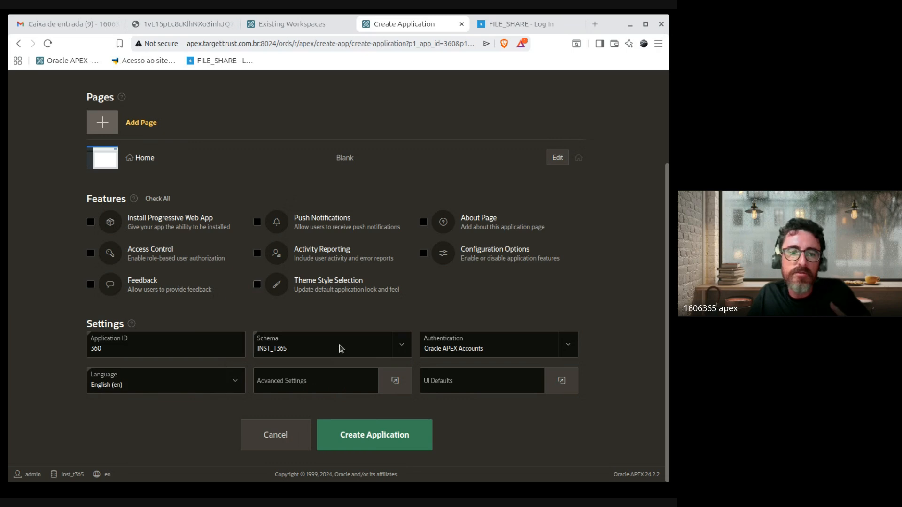
left_click(395, 384)
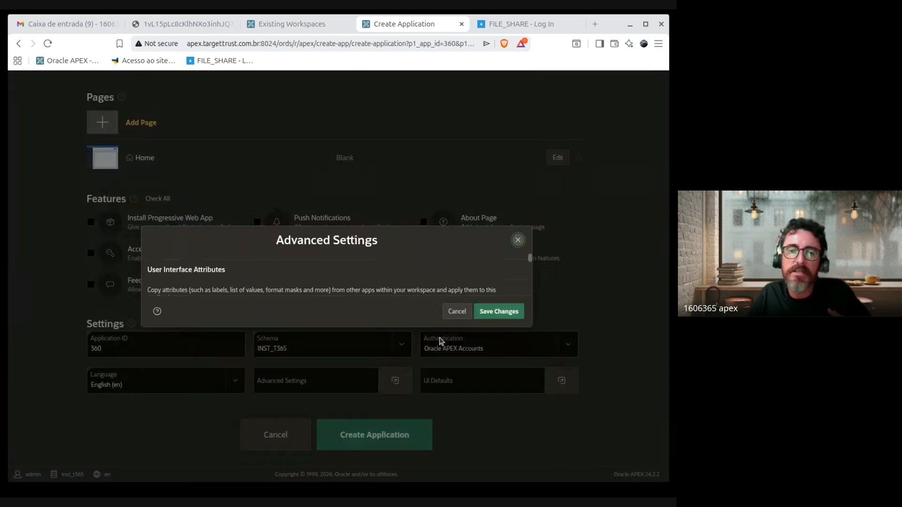
scroll(362, 376, "down", 3)
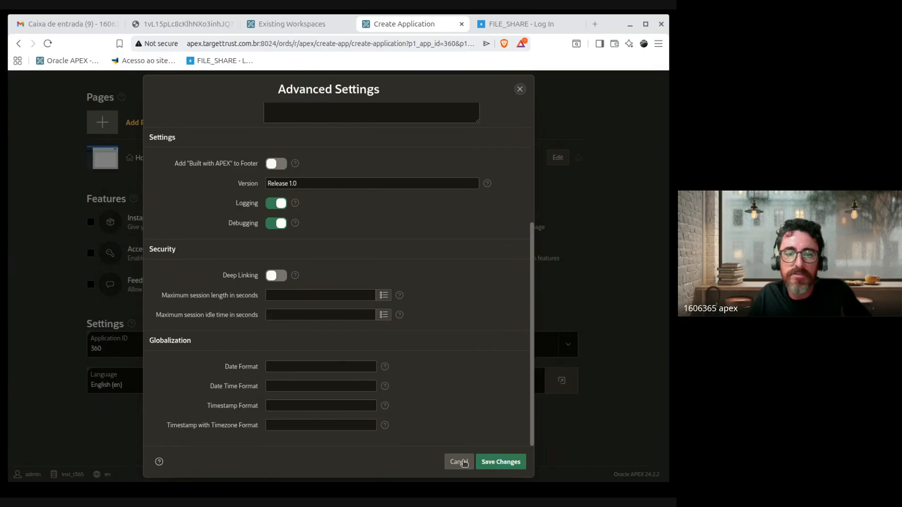
scroll(409, 280, "up", 3)
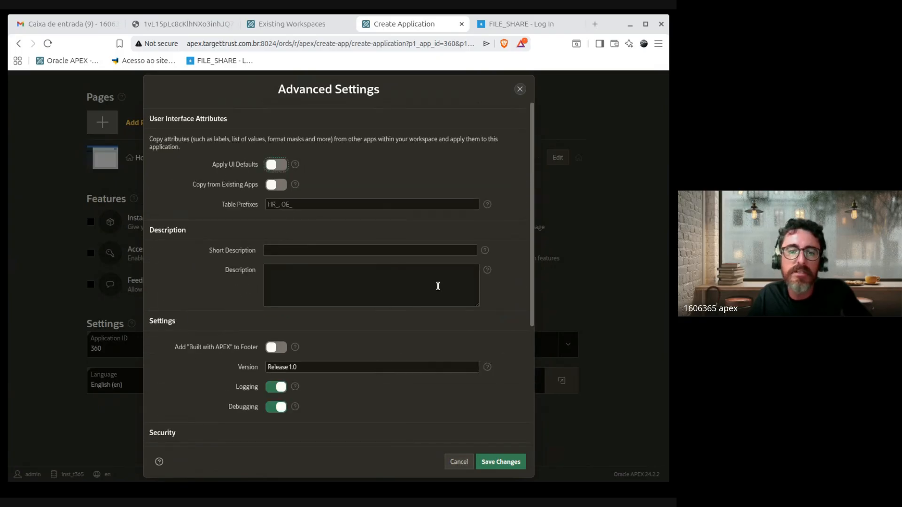
scroll(481, 371, "down", 1)
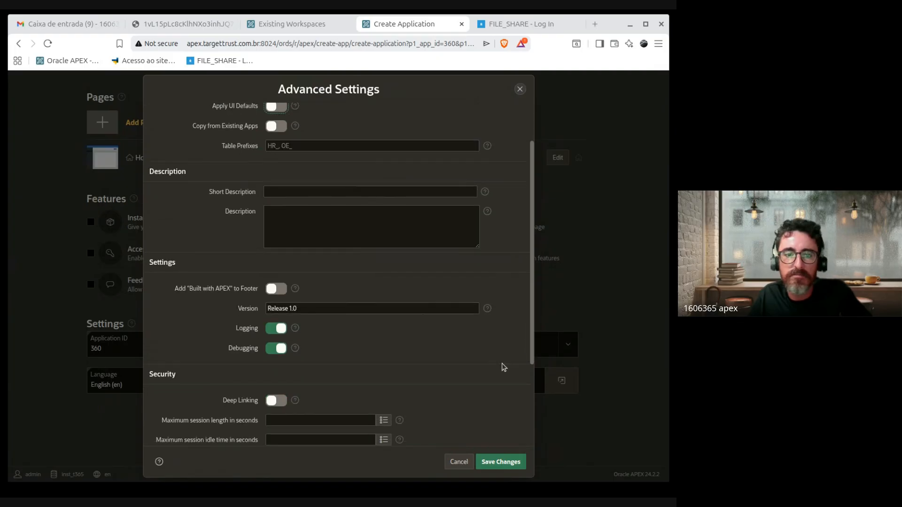
scroll(501, 365, "up", 1)
left_click(459, 463)
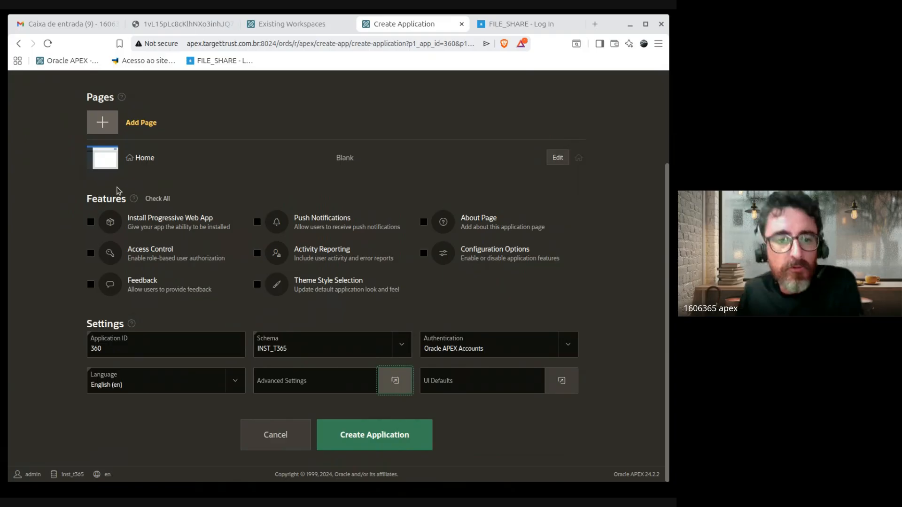
left_click_drag(86, 198, 517, 297)
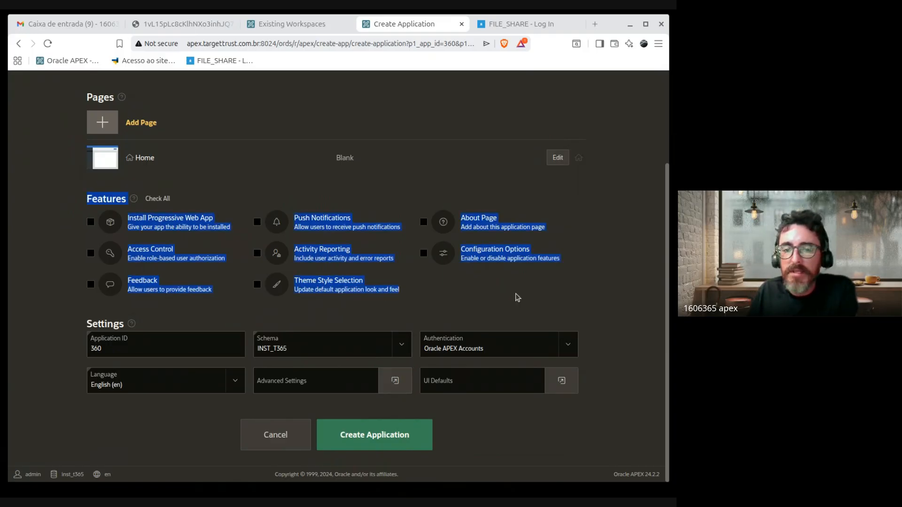
left_click(599, 294)
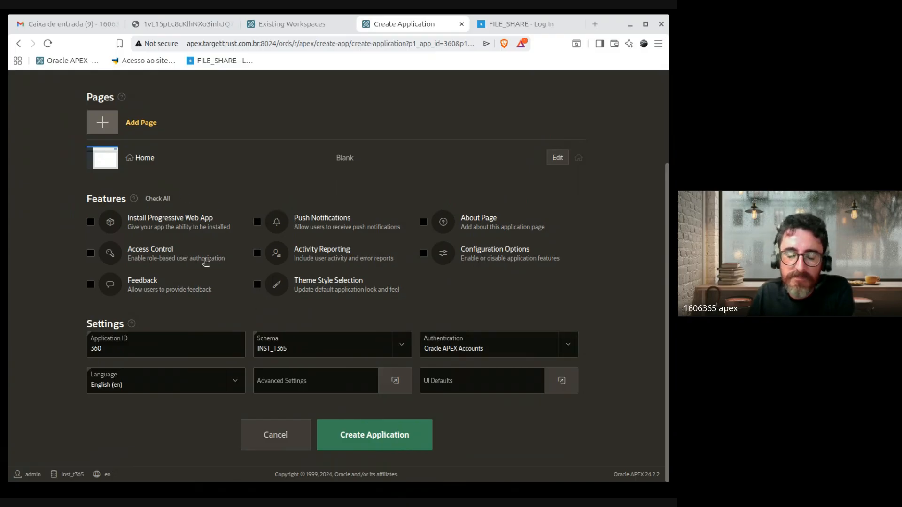
left_click_drag(234, 230, 120, 222)
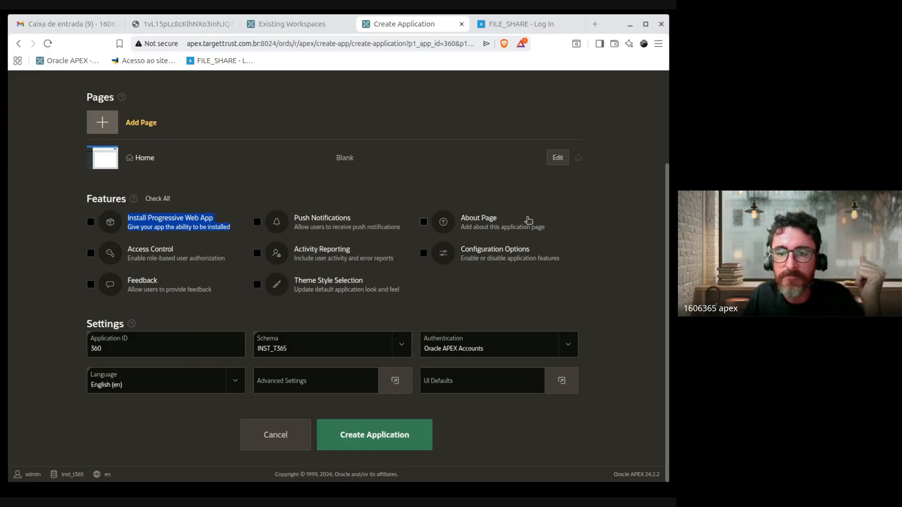
left_click(609, 232)
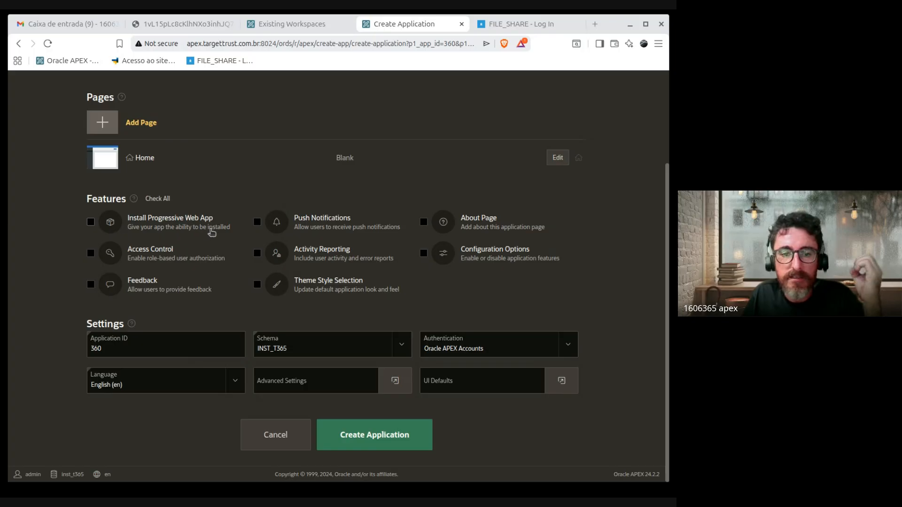
left_click_drag(234, 230, 126, 218)
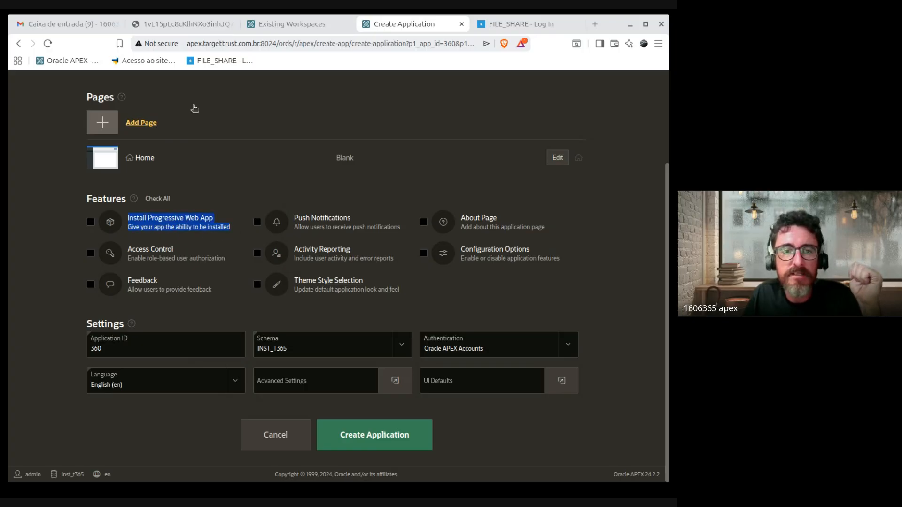
left_click(192, 44)
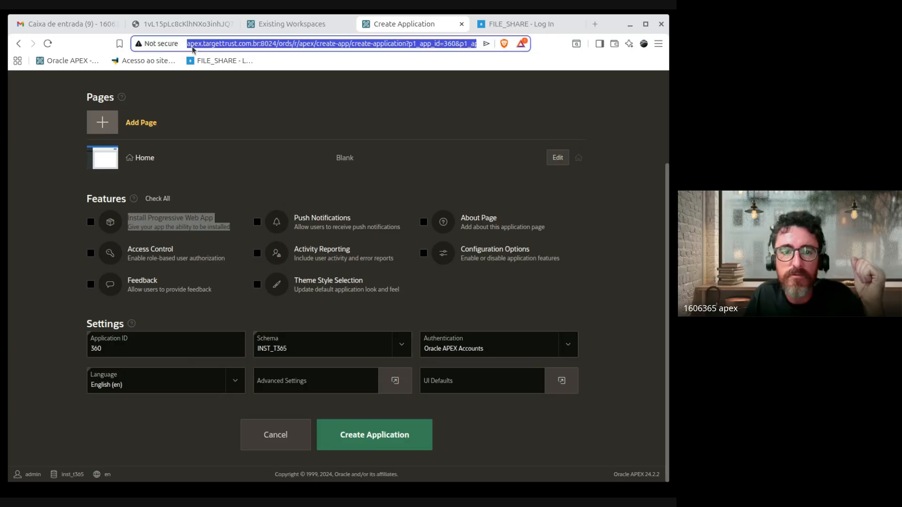
left_click(242, 178)
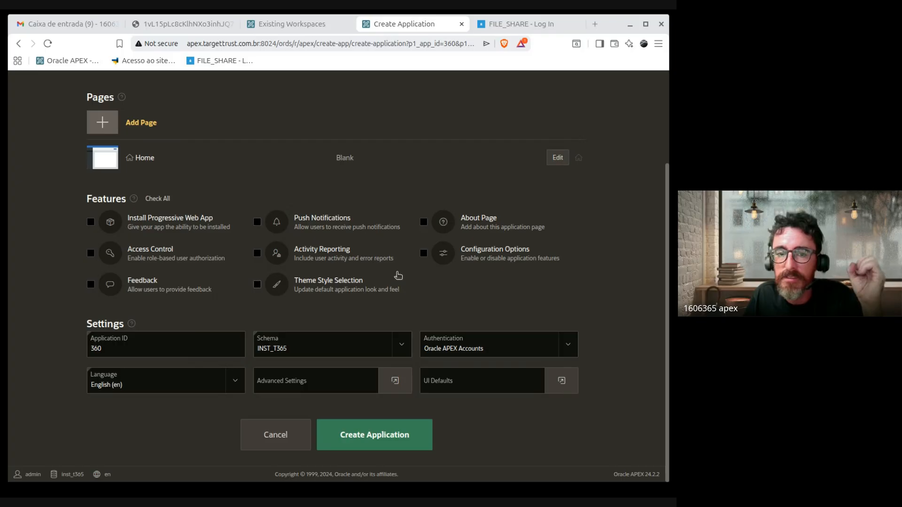
triple_click(293, 231)
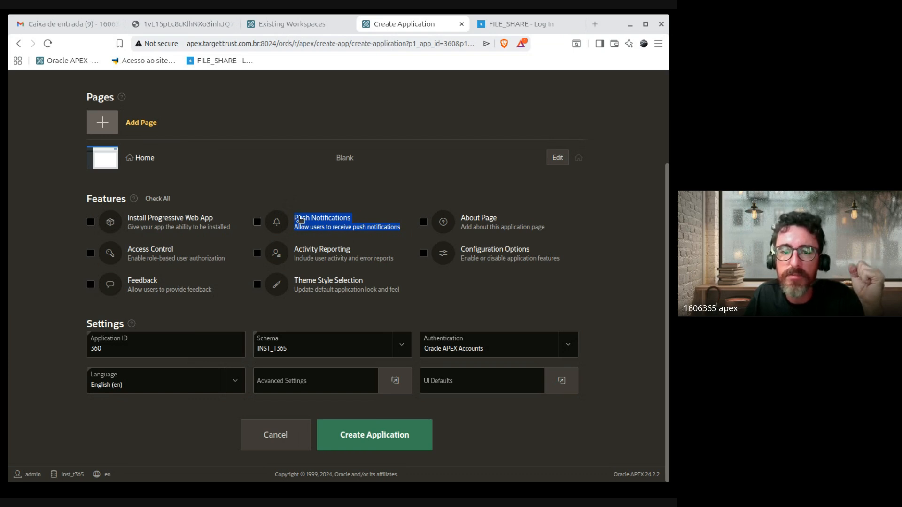
left_click(605, 220)
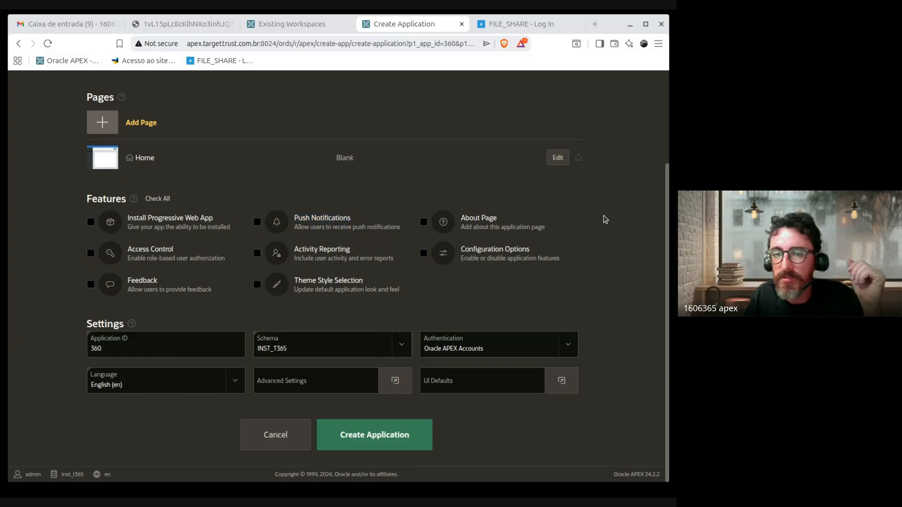
left_click_drag(584, 238, 609, 233)
left_click_drag(554, 230, 458, 222)
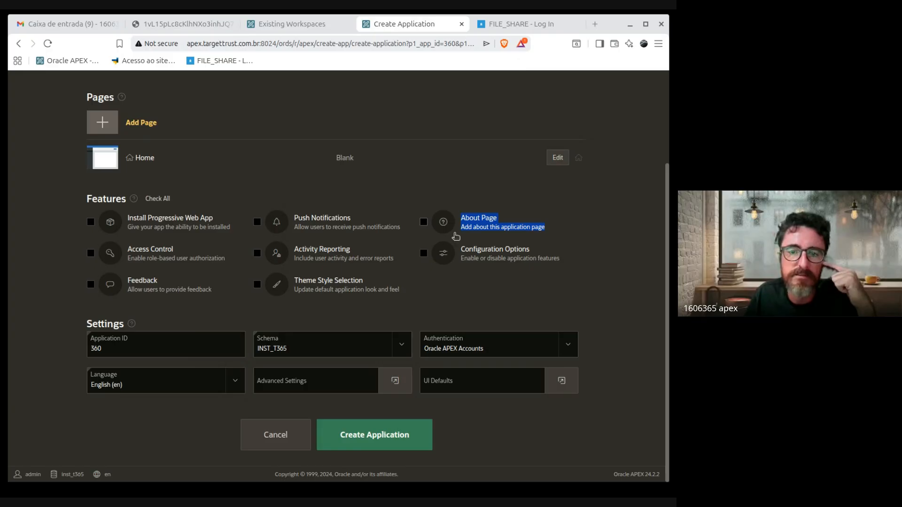
left_click(55, 265)
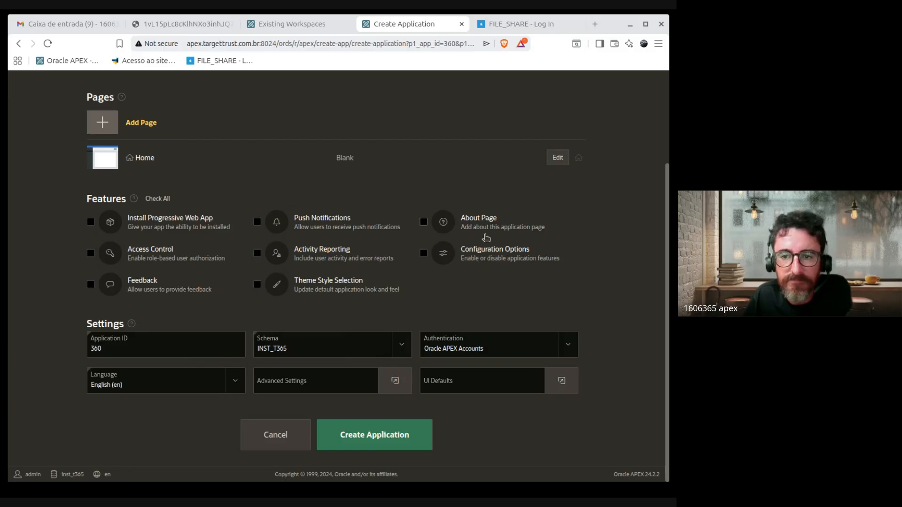
Step: Check the About Page feature, leaving Access Control unchecked after toggling it
left_click(424, 223)
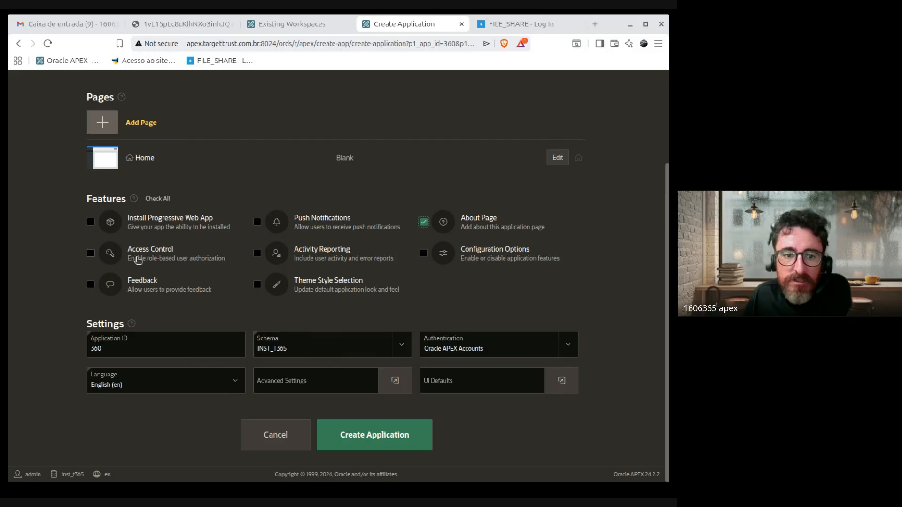
left_click_drag(226, 262, 126, 254)
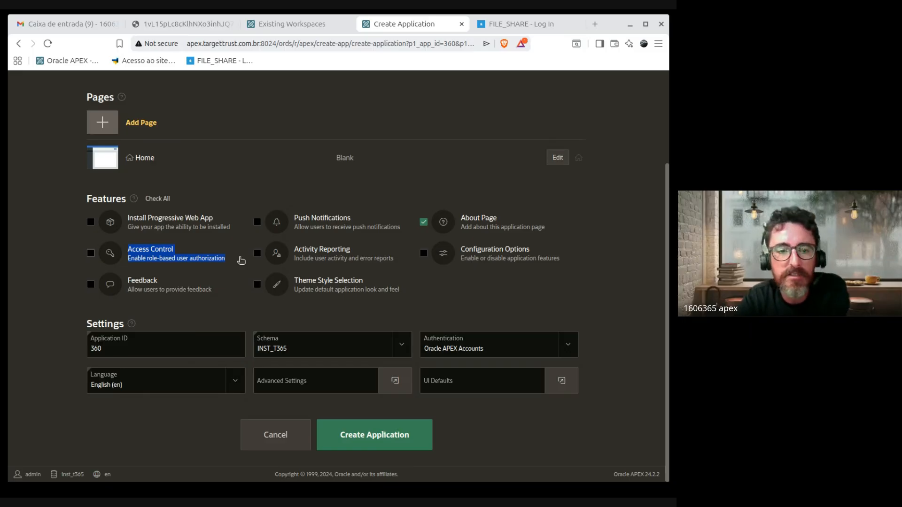
left_click(128, 254)
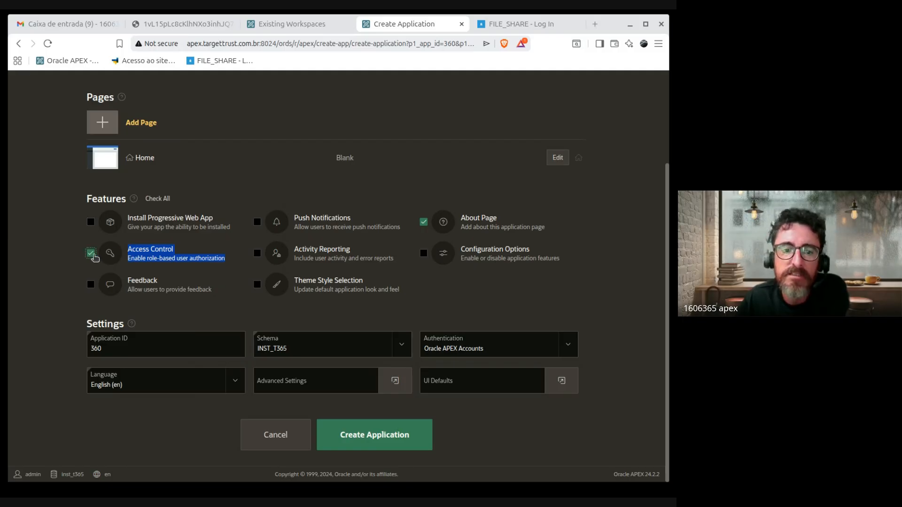
left_click(93, 255)
scroll(422, 281, "up", 3)
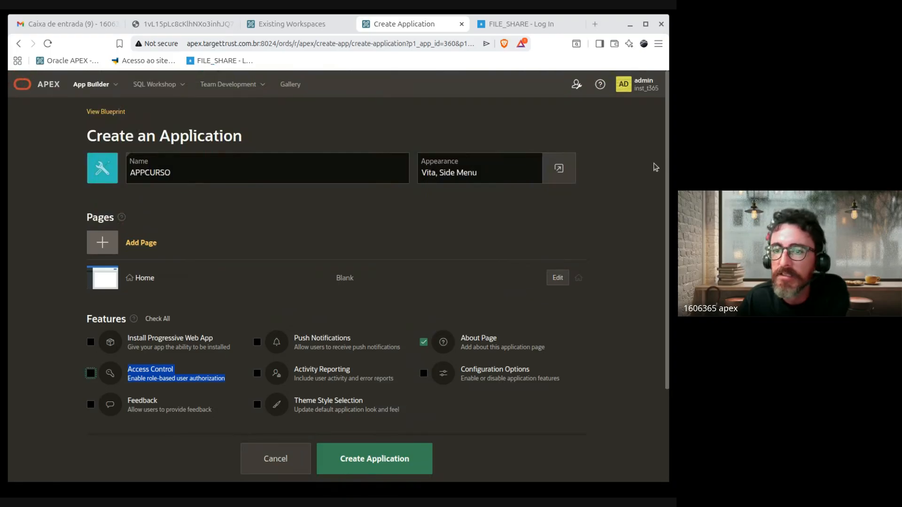
Step: Open Manage Users and Groups in a new tab, then return to the Create Application tab
left_click(577, 84)
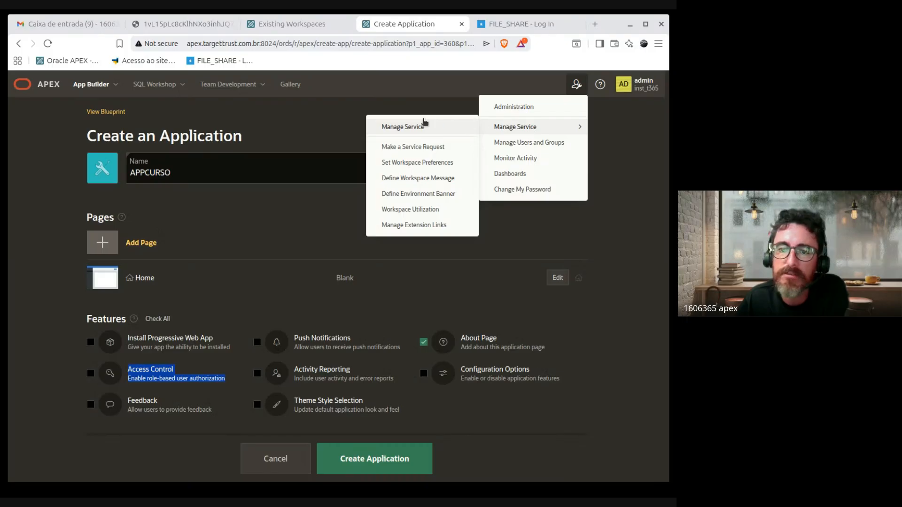
left_click(545, 142)
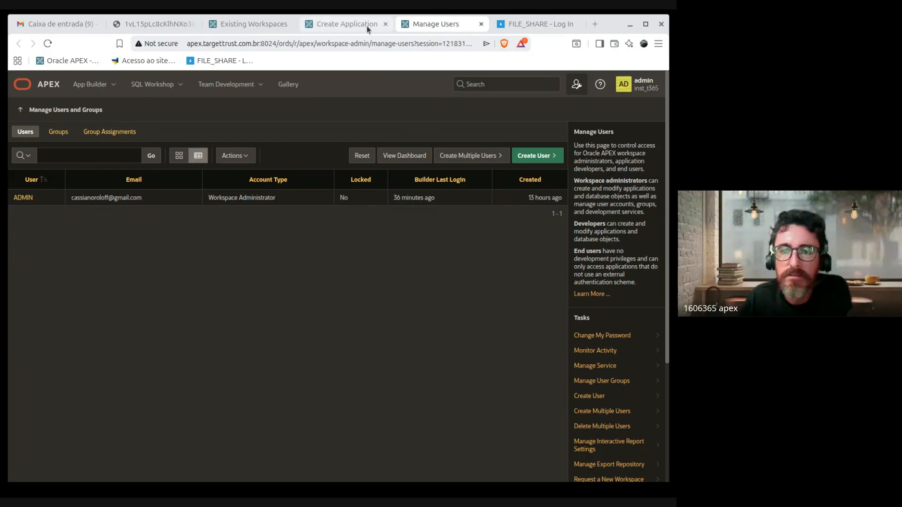
left_click(338, 24)
scroll(171, 397, "down", 3)
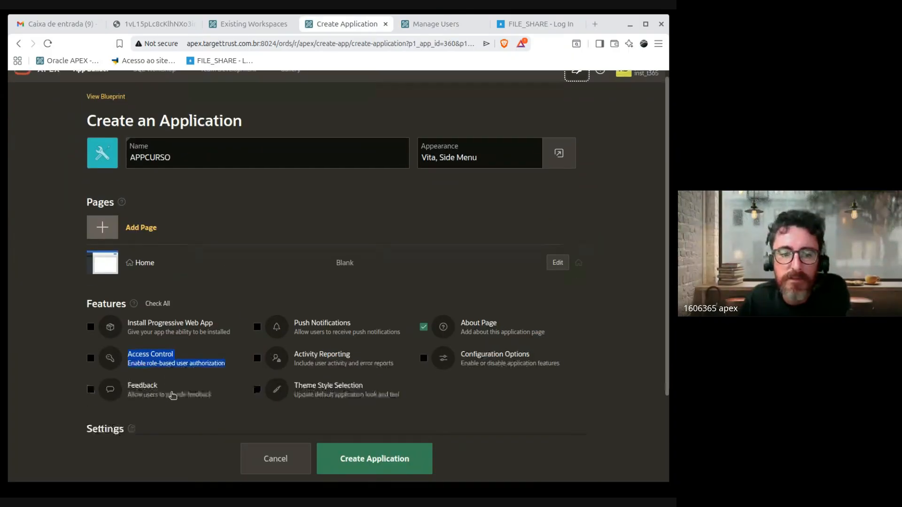
left_click_drag(72, 248, 159, 256)
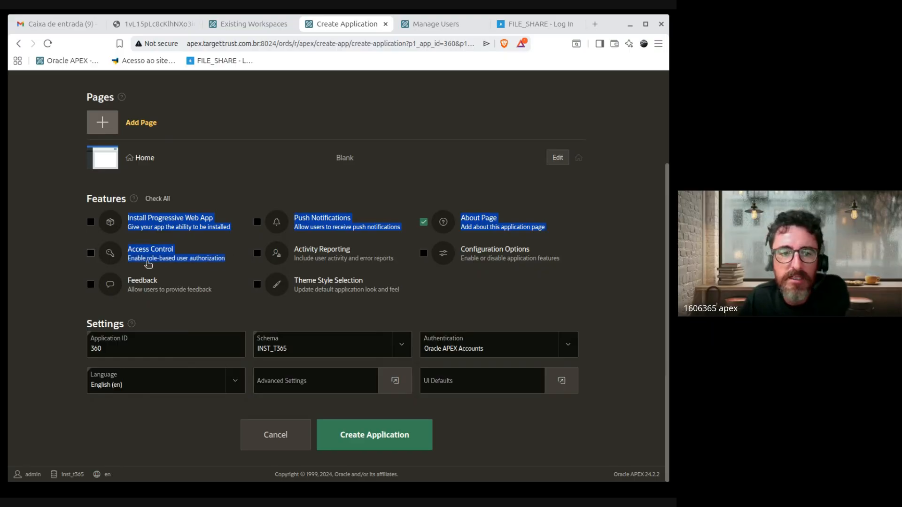
left_click(66, 265)
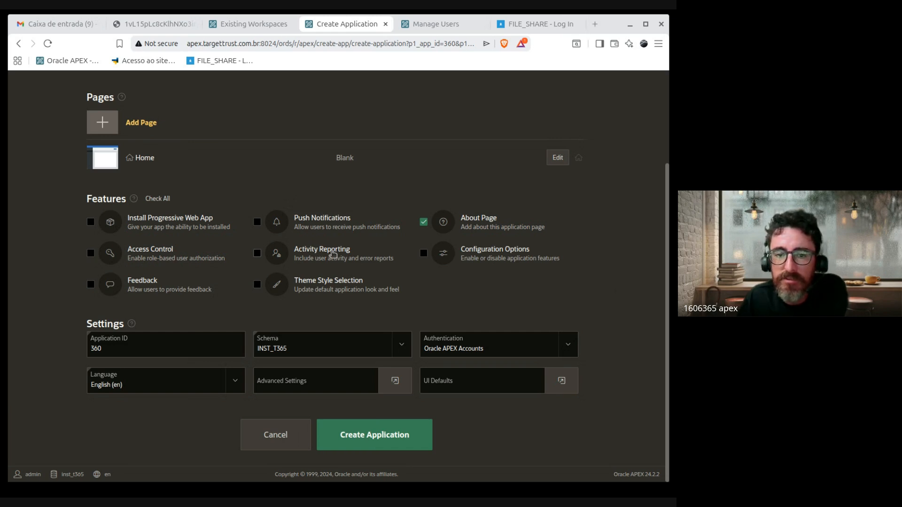
left_click_drag(402, 261, 240, 258)
left_click(257, 253)
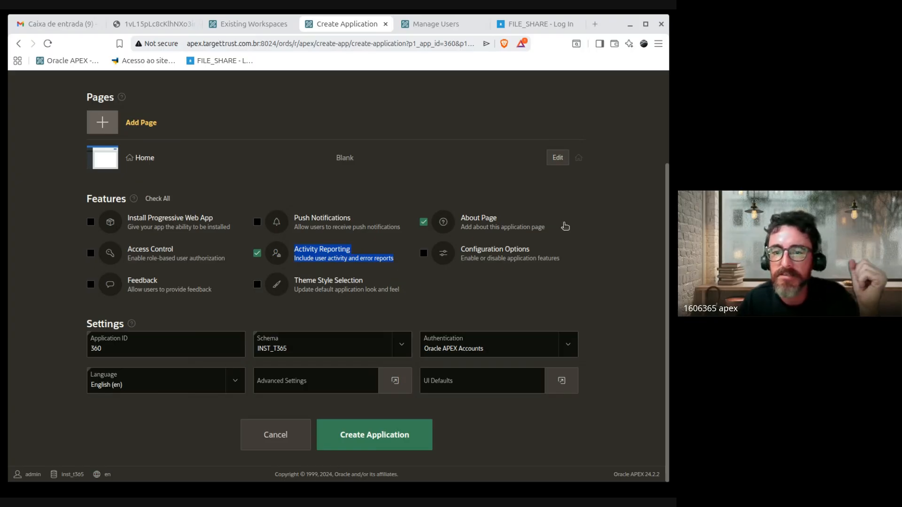
left_click(637, 311)
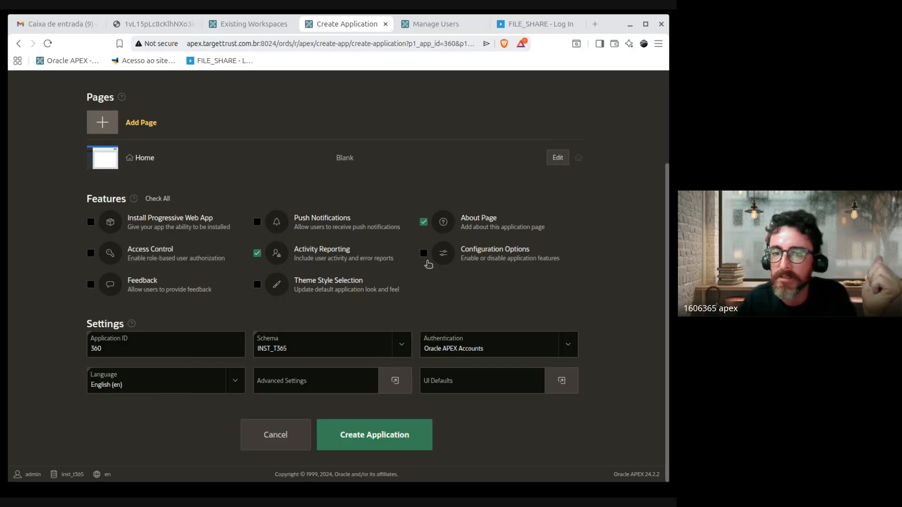
left_click(337, 258)
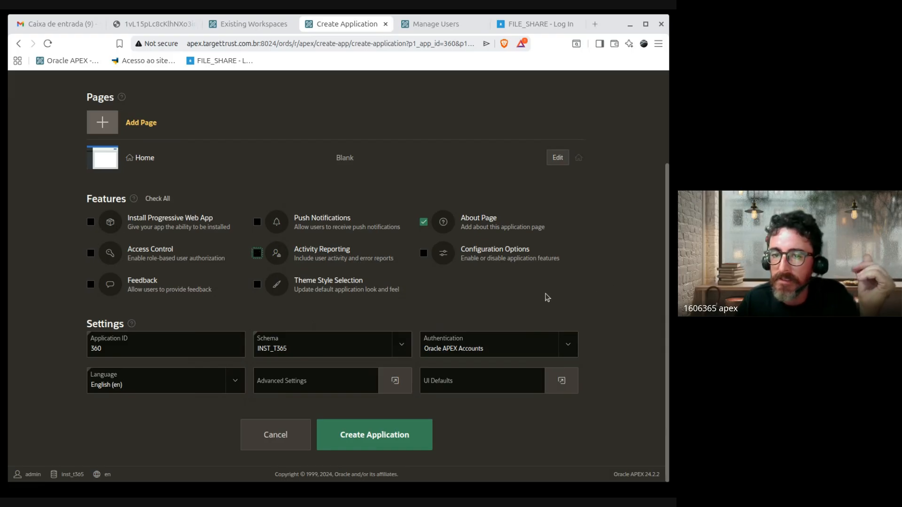
left_click_drag(466, 253, 450, 262)
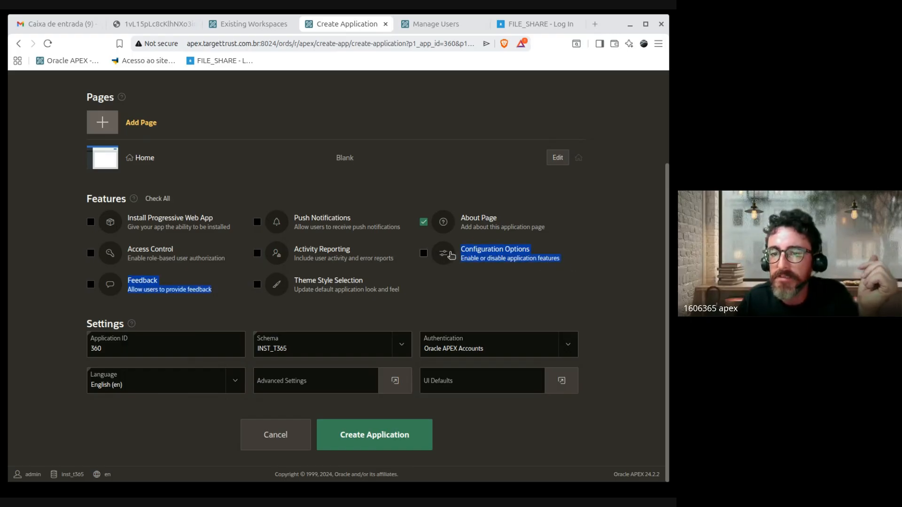
left_click(591, 264)
left_click(423, 255)
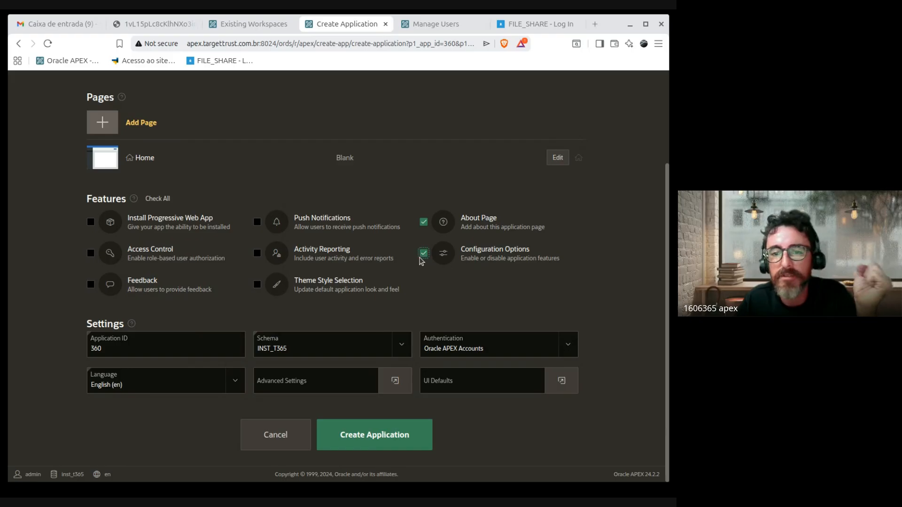
scroll(610, 256, "up", 3)
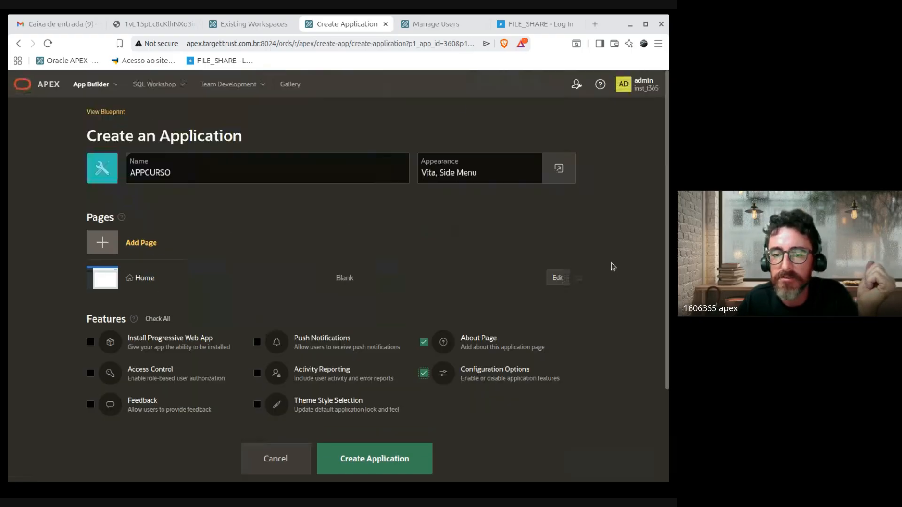
scroll(563, 341, "down", 3)
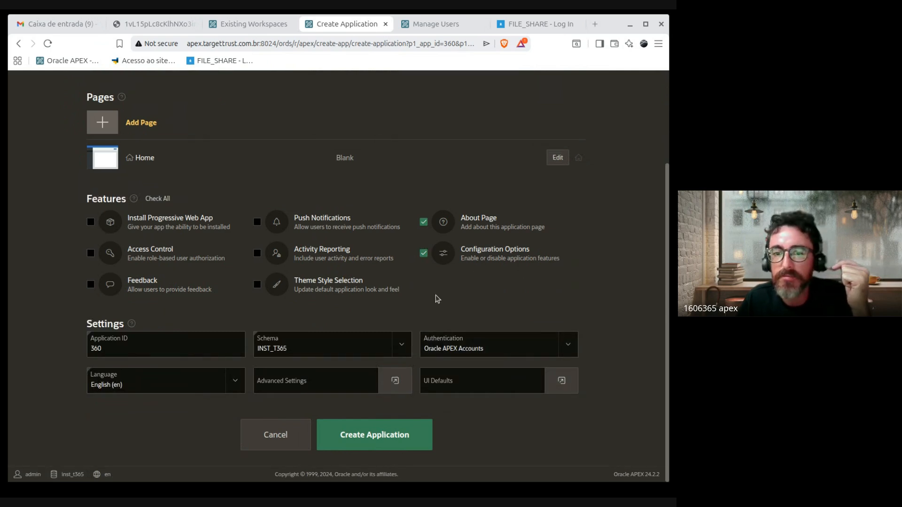
left_click_drag(437, 299, 554, 286)
left_click(78, 198)
left_click(650, 299)
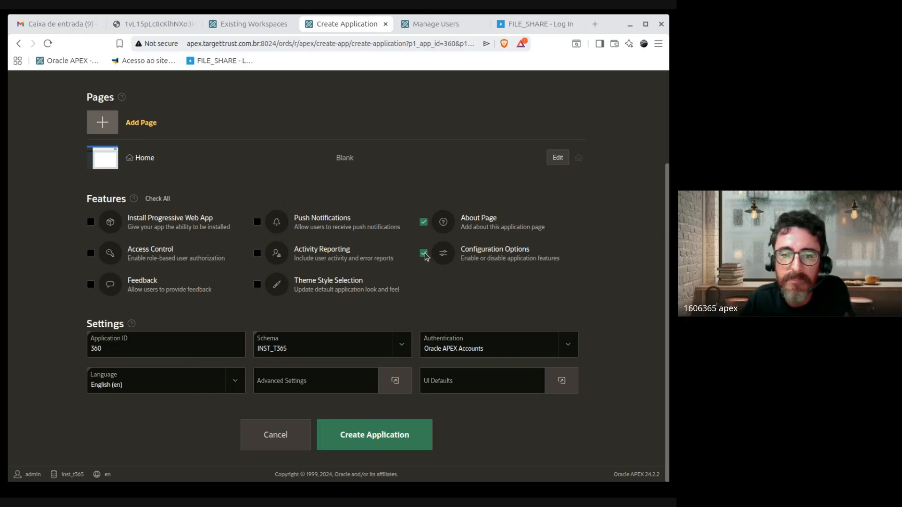
Step: Check the Feedback feature and briefly view the Team Development options
left_click(92, 285)
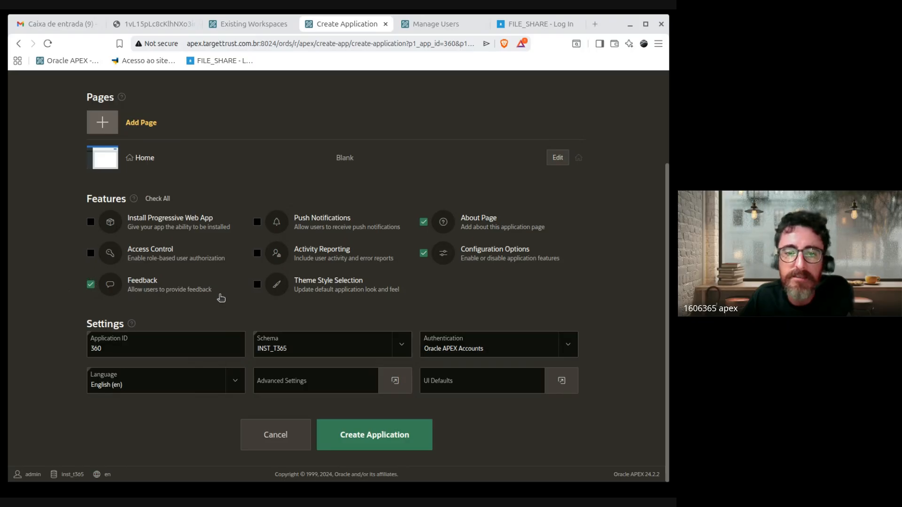
left_click_drag(220, 296, 126, 277)
scroll(464, 284, "up", 3)
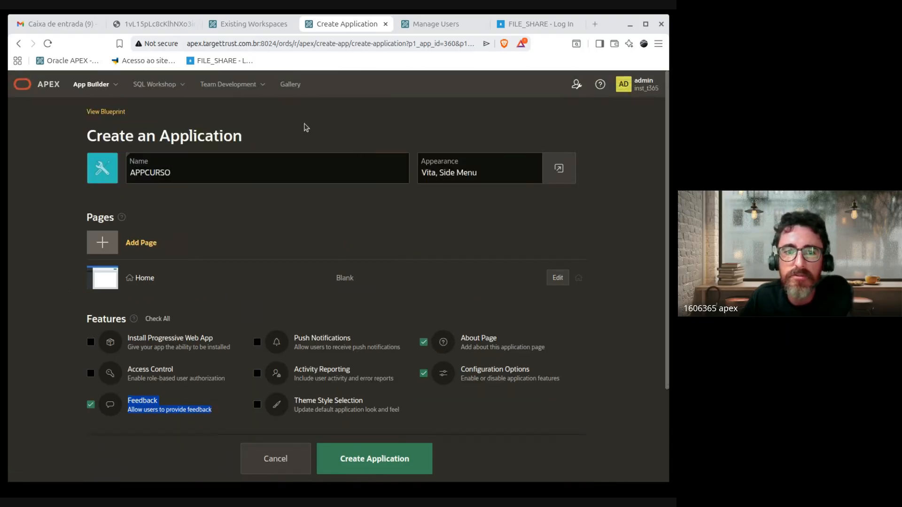
left_click(258, 87)
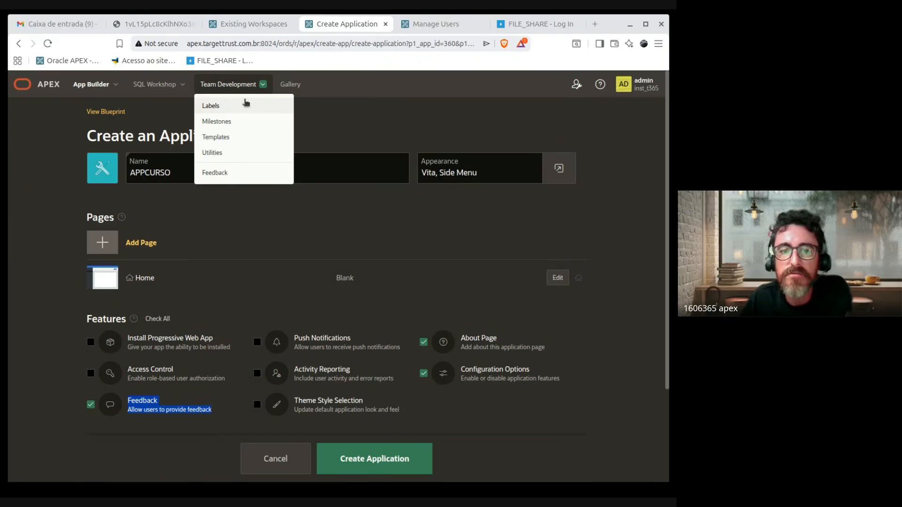
left_click(618, 325)
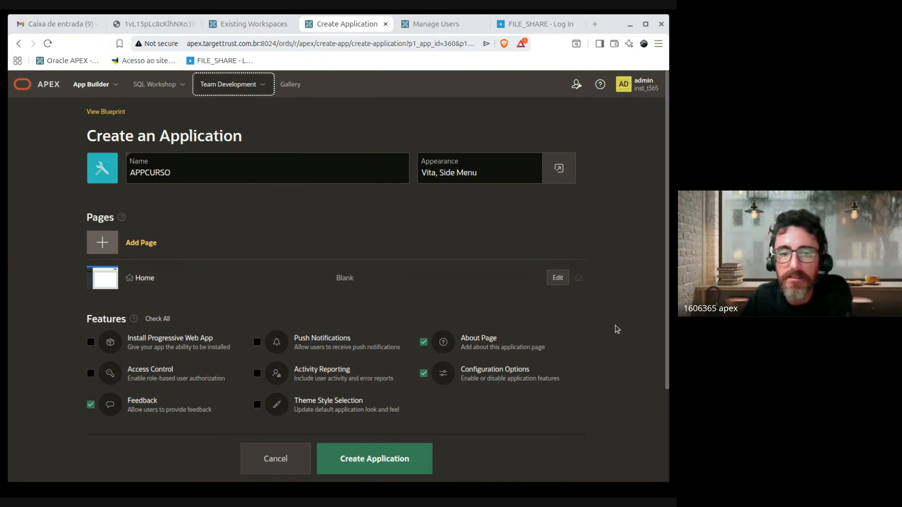
scroll(513, 385, "down", 3)
left_click_drag(243, 292, 125, 281)
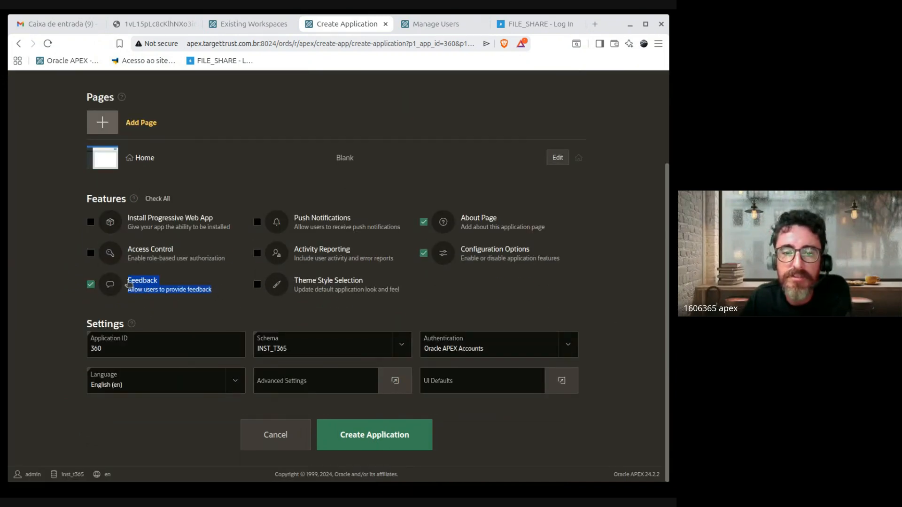
scroll(115, 292, "up", 3)
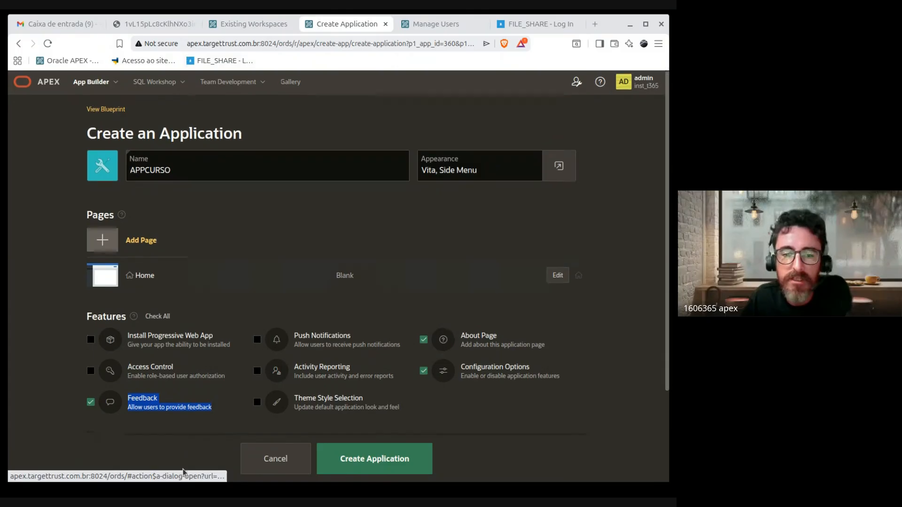
scroll(169, 334, "down", 2)
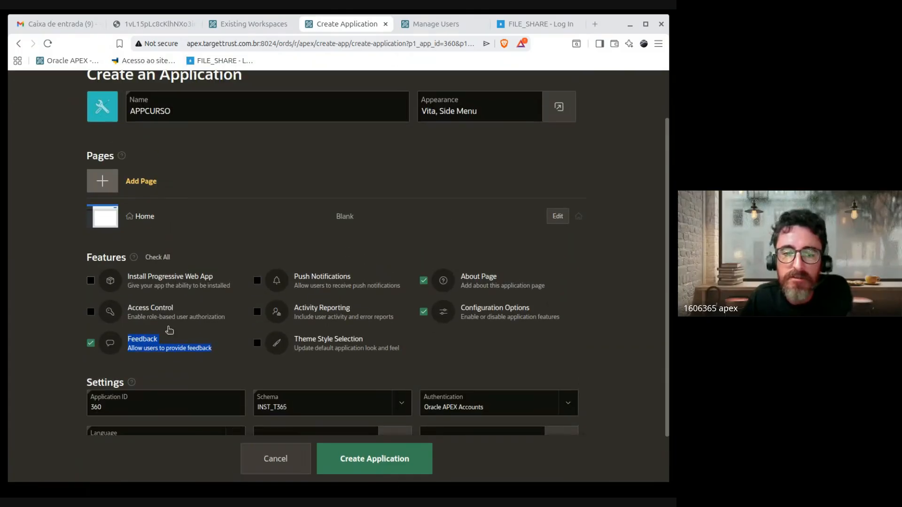
Step: Toggle Feedback off and back on, then reopen the Team Development options
left_click(216, 351)
left_click(91, 347)
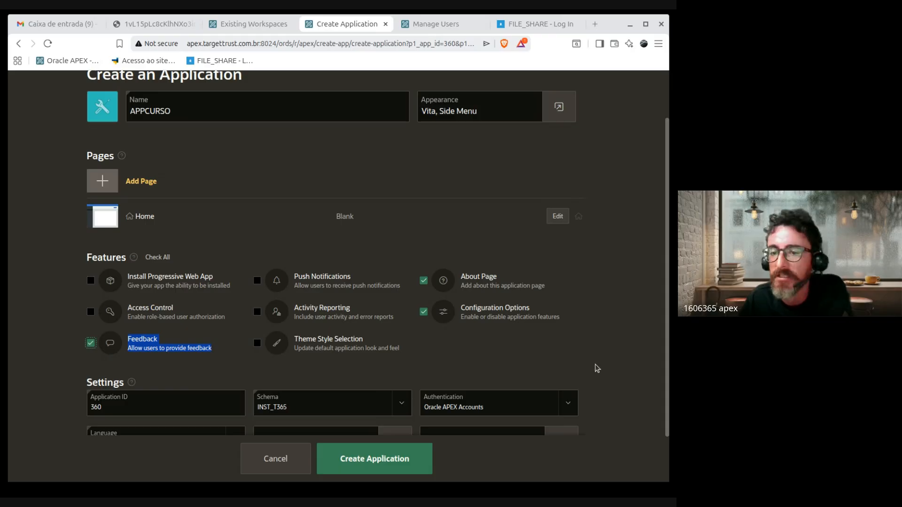
double_click(626, 362)
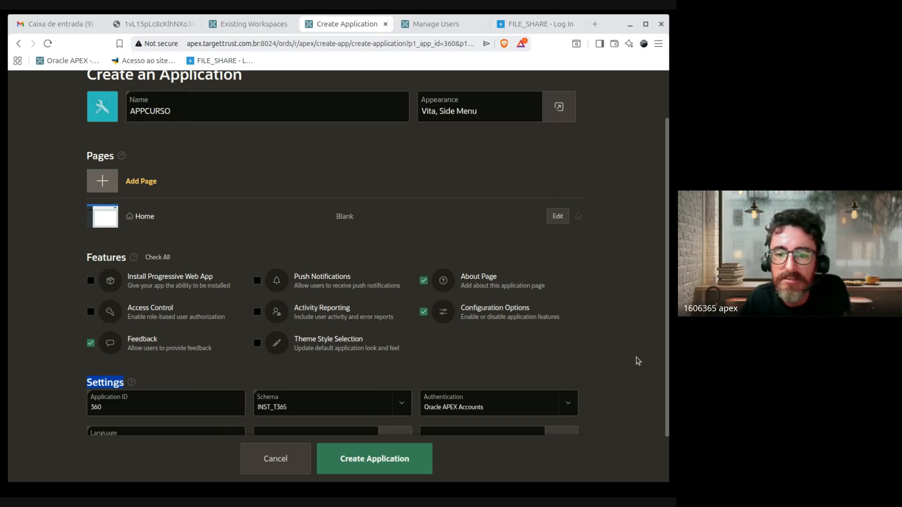
left_click(649, 368)
scroll(625, 390, "down", 2)
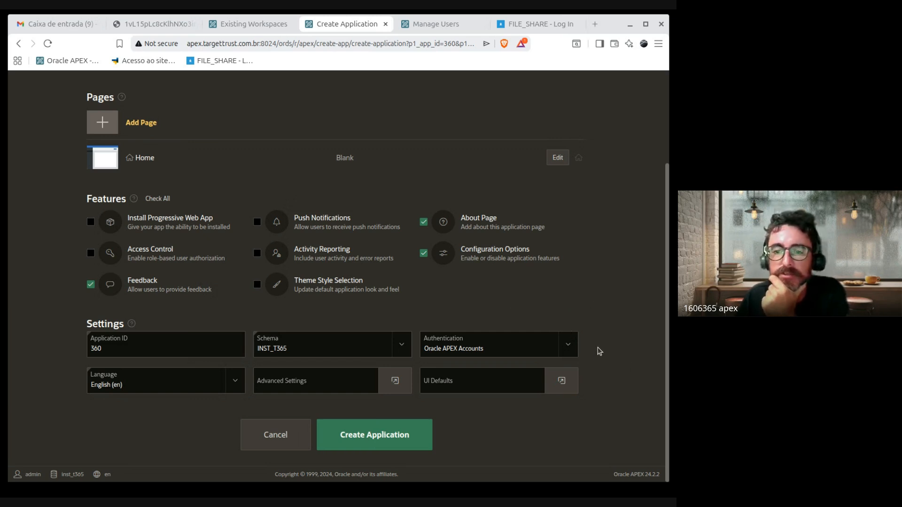
left_click_drag(225, 296, 86, 294)
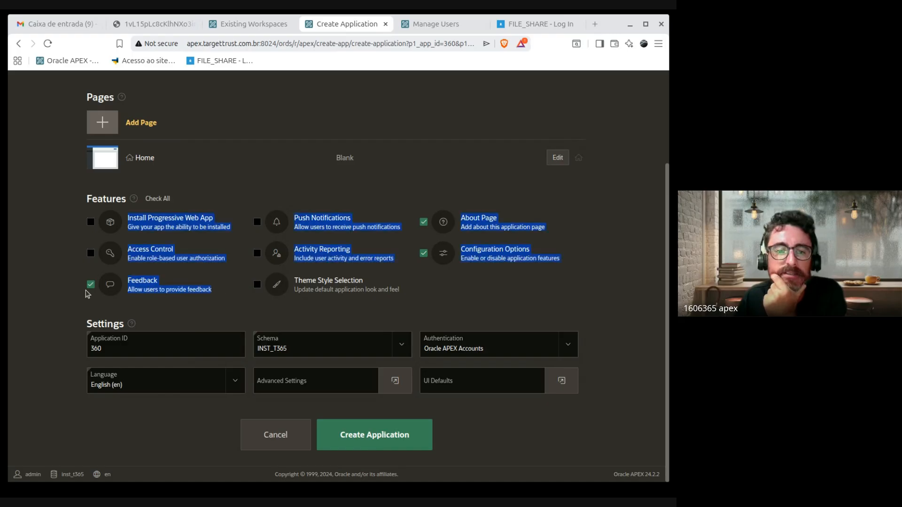
left_click(104, 285)
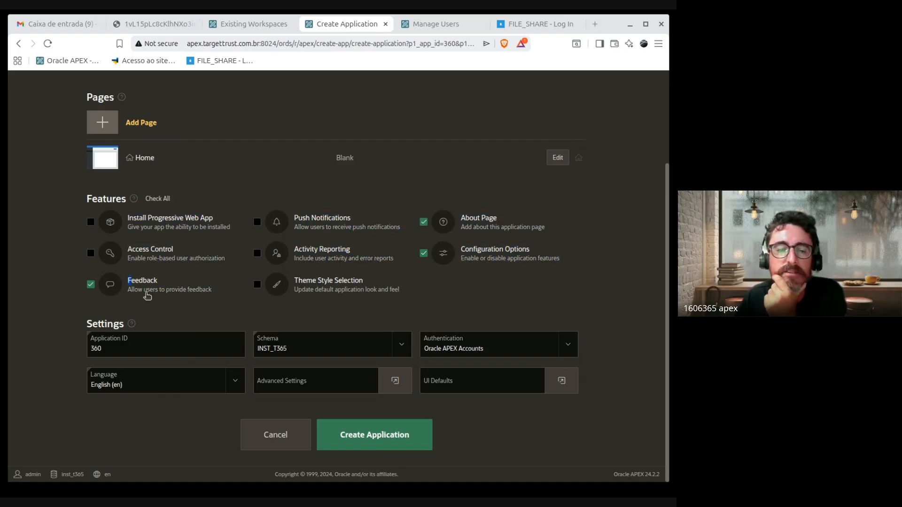
scroll(336, 268, "up", 3)
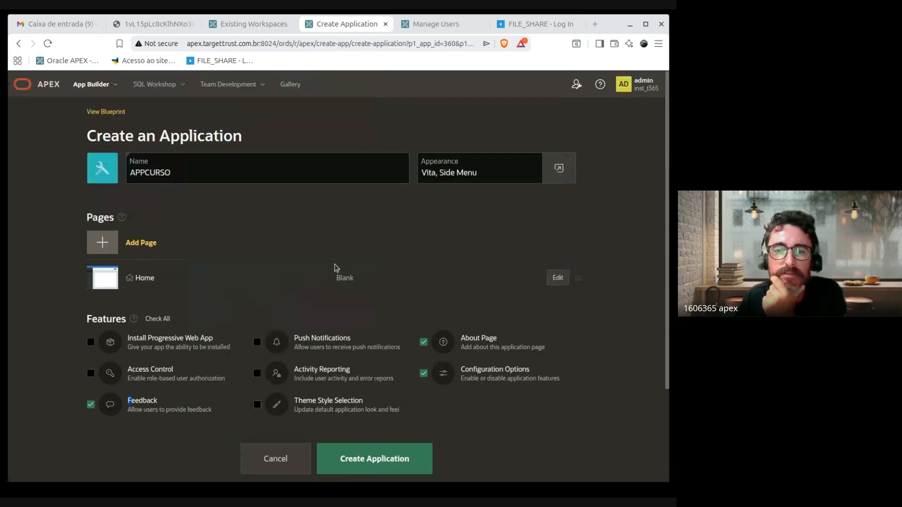
left_click(262, 84)
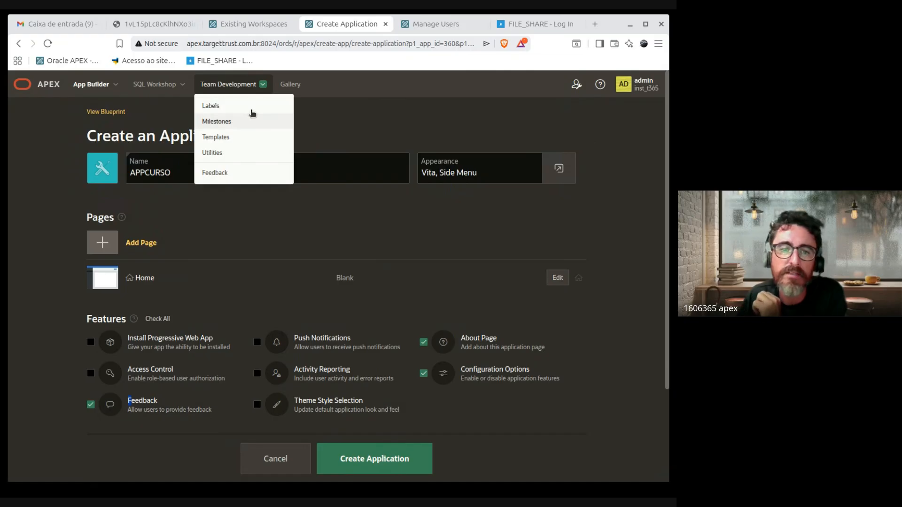
scroll(578, 369, "down", 3)
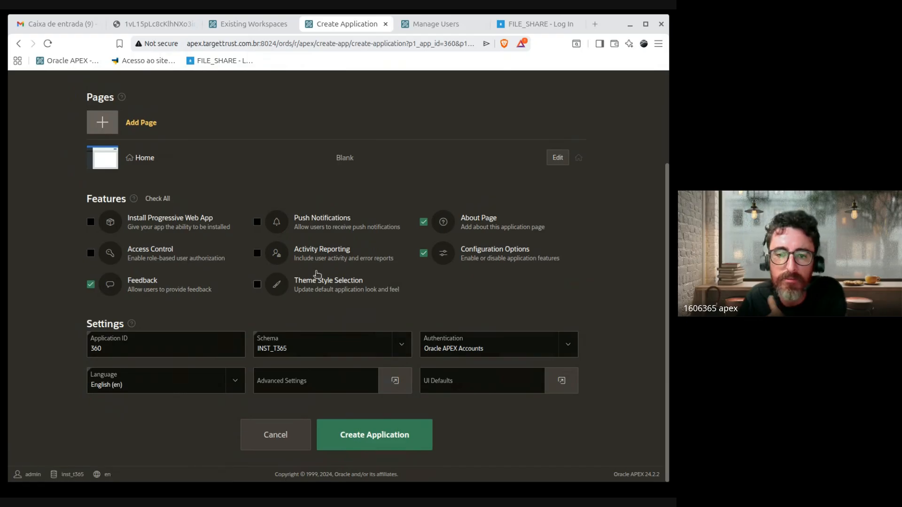
Step: Check Theme Style Selection and review the Application ID 360 and Schema fields
left_click(346, 290)
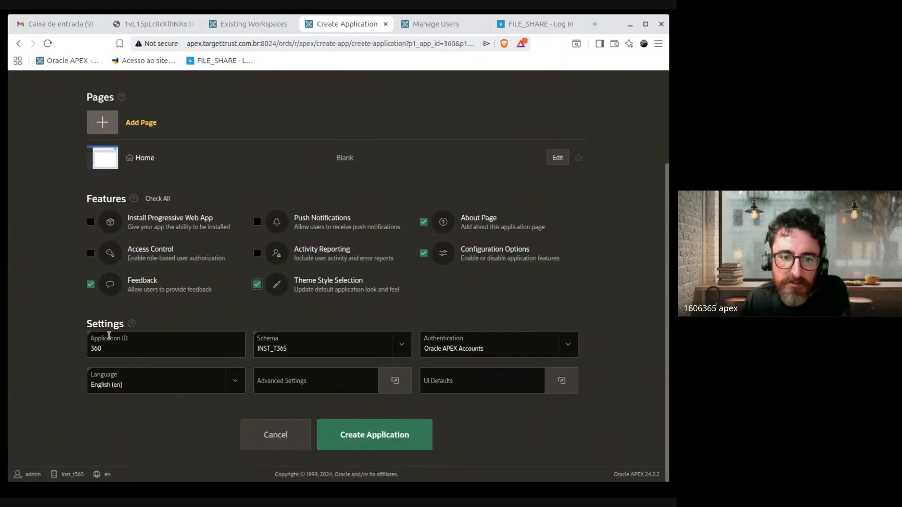
double_click(100, 347)
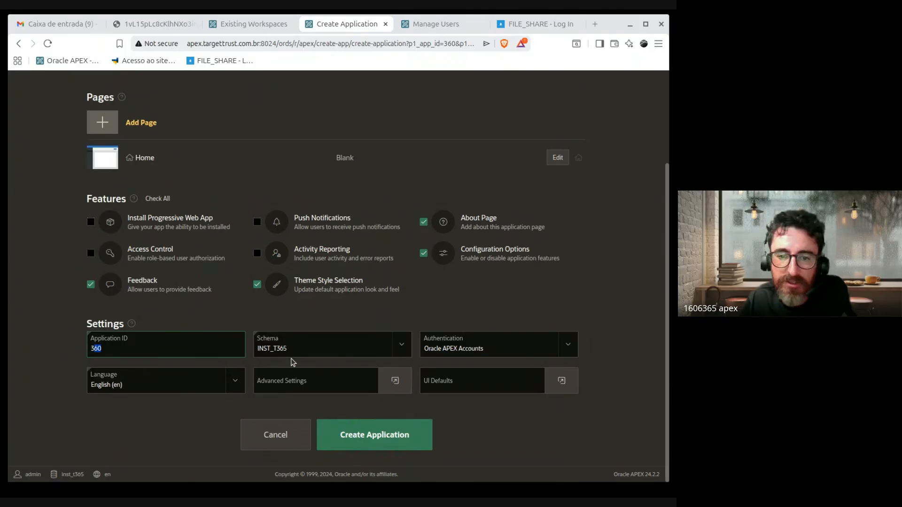
key("Tab")
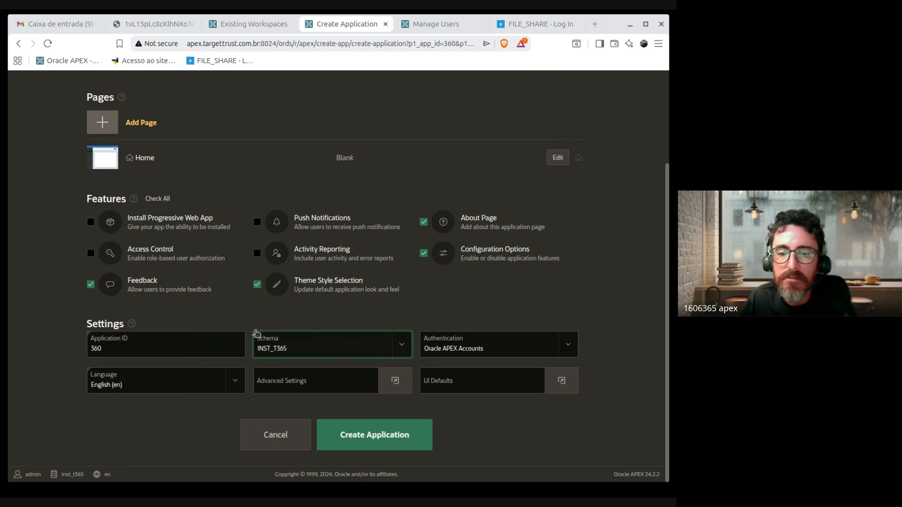
left_click_drag(246, 328, 280, 362)
Step: Review the Schema and Authentication settings, glancing at the Manage Users tab in between
left_click(401, 326)
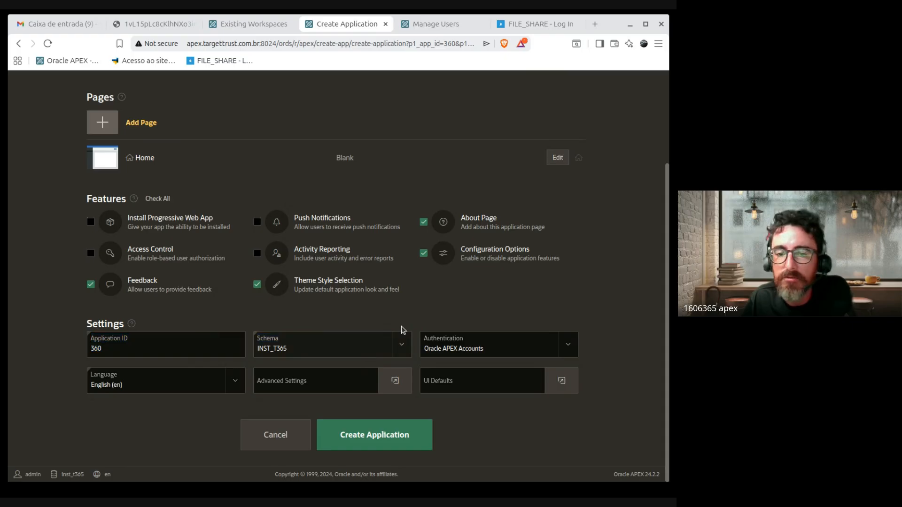
scroll(469, 290, "up", 3)
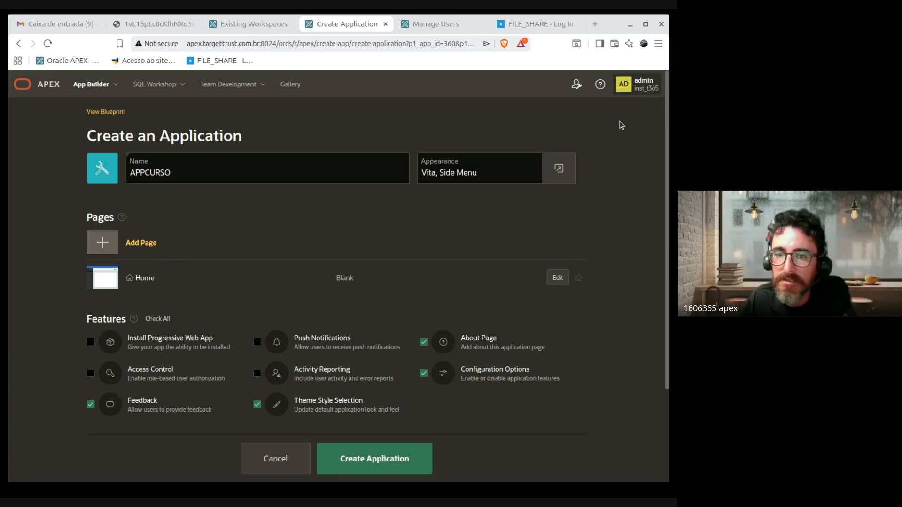
scroll(572, 322, "down", 2)
scroll(569, 320, "down", 2)
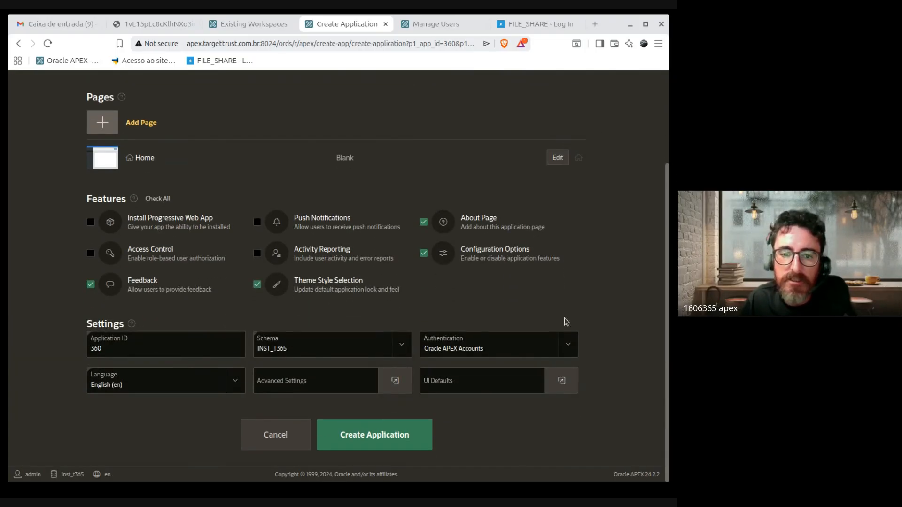
left_click(268, 353)
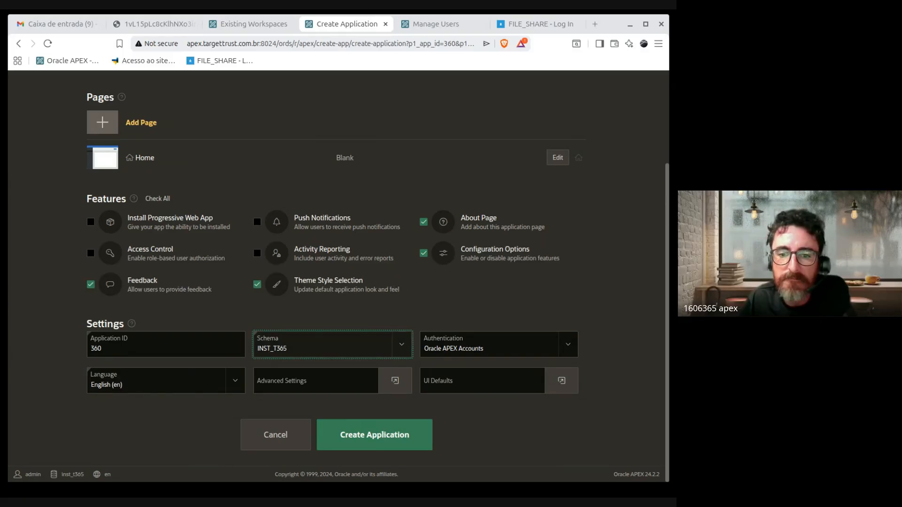
scroll(301, 319, "up", 4)
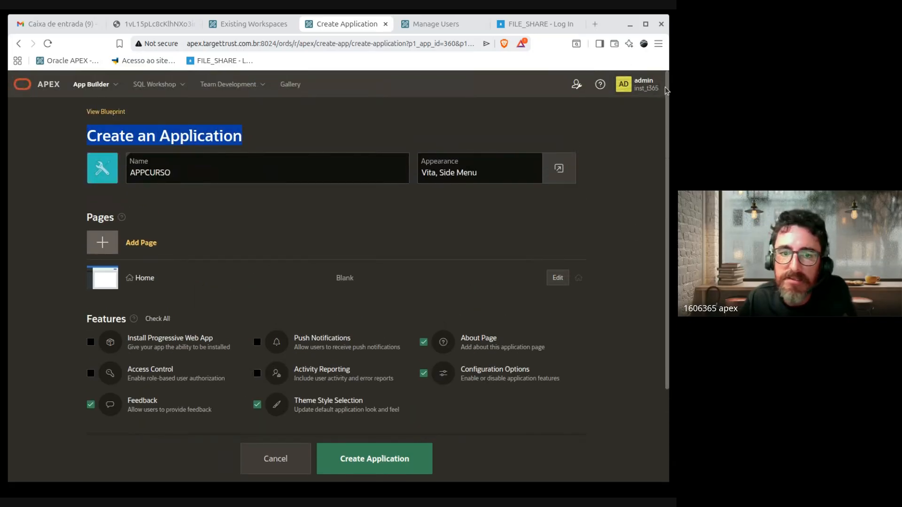
scroll(616, 262, "down", 2)
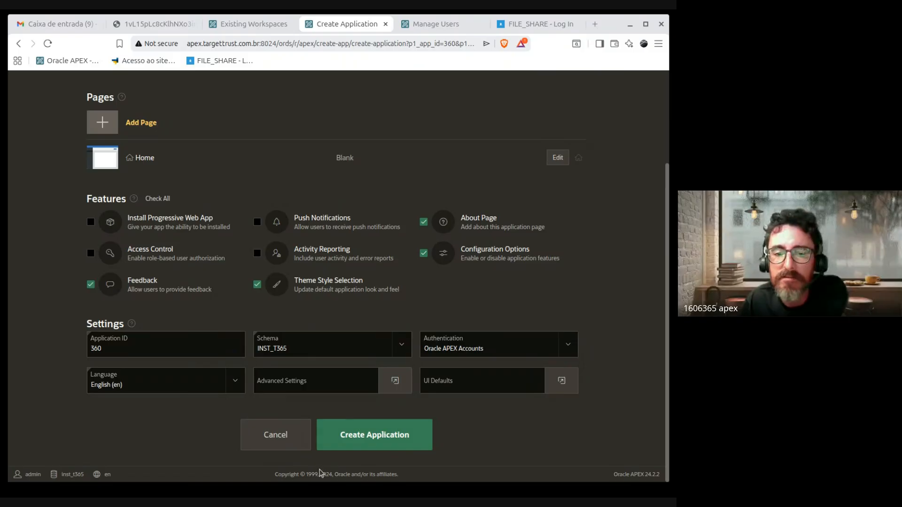
left_click(295, 352)
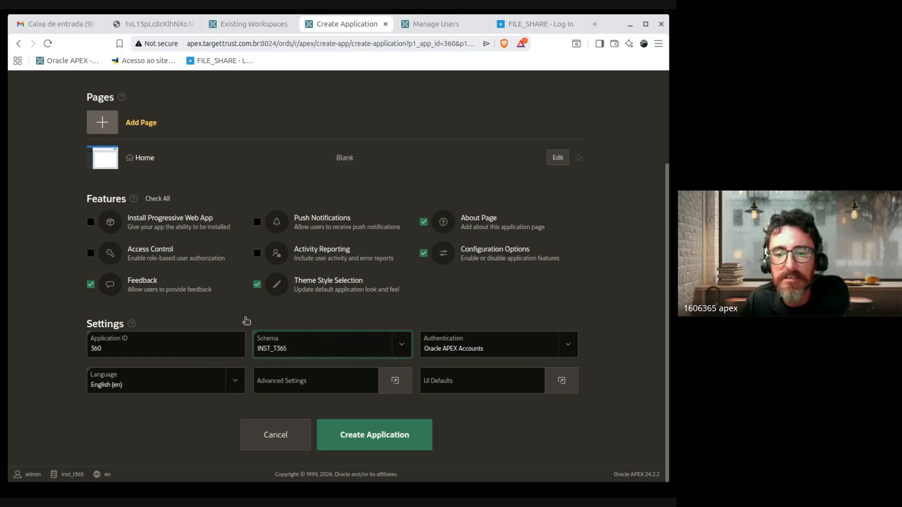
scroll(479, 369, "up", 2)
scroll(479, 369, "down", 2)
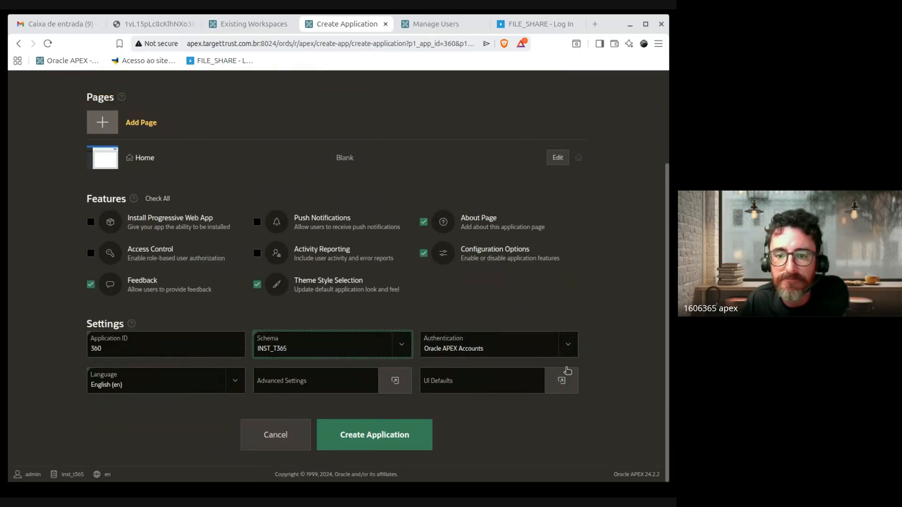
left_click(476, 346)
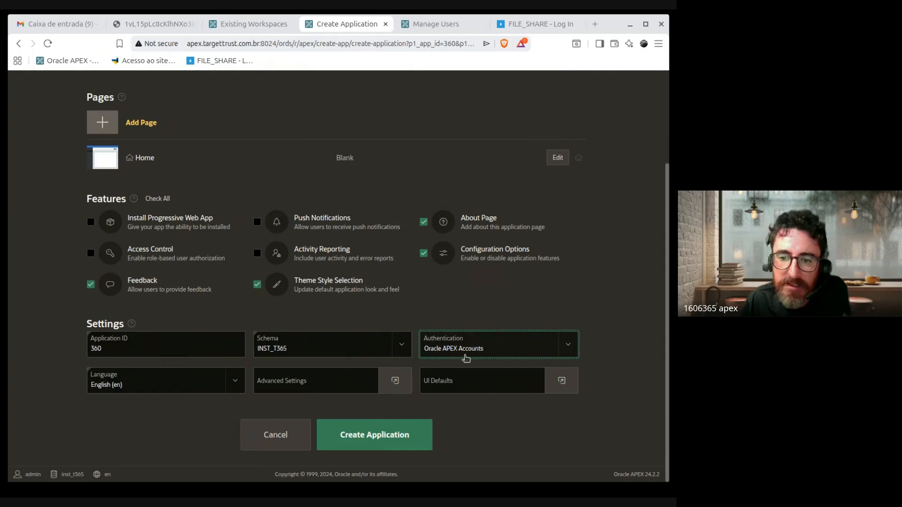
left_click(451, 24)
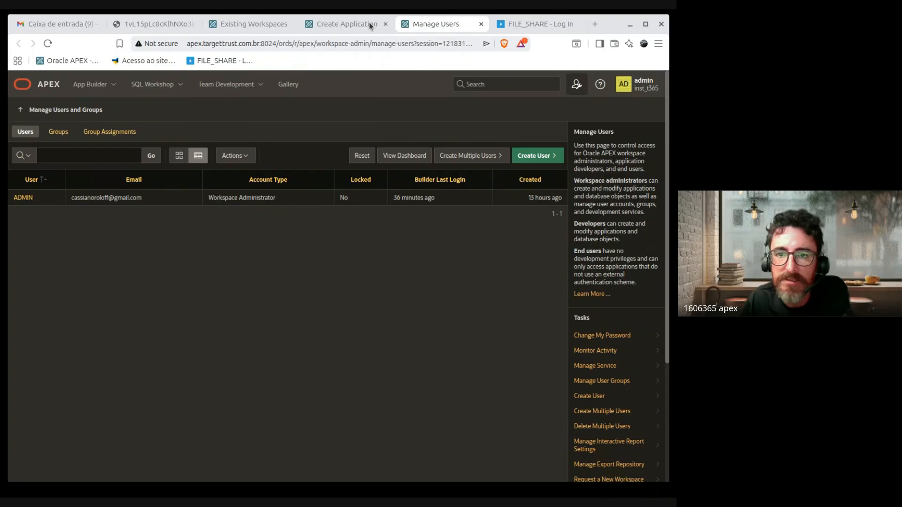
left_click(339, 30)
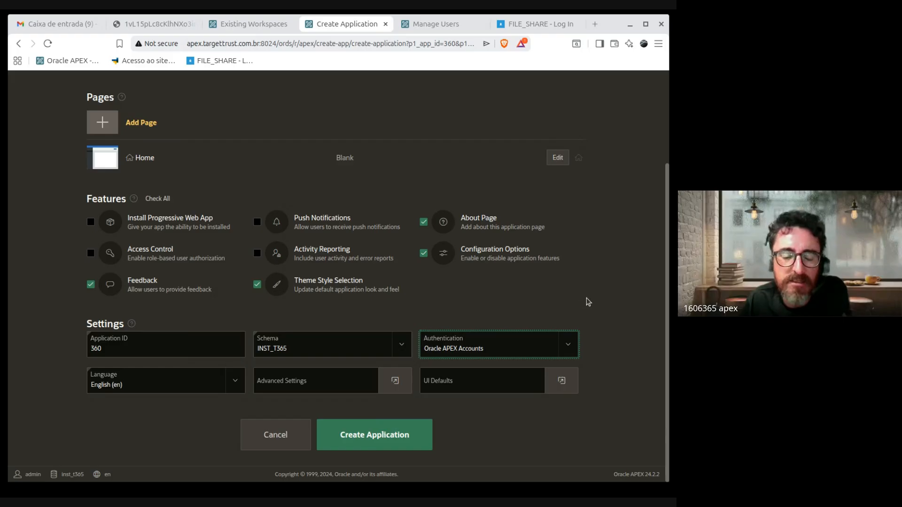
left_click(625, 351)
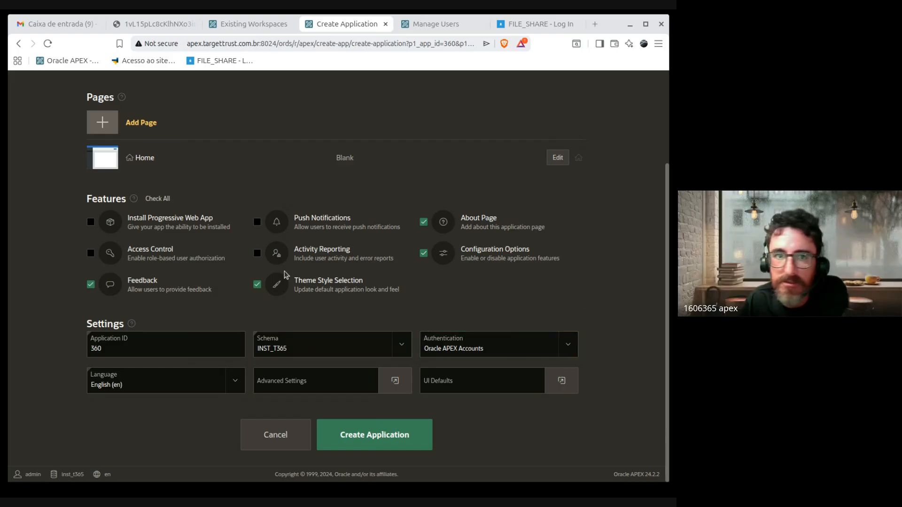
Step: Set the application language to Portuguese (Brazil) (pt-br) instead of English
left_click(125, 384)
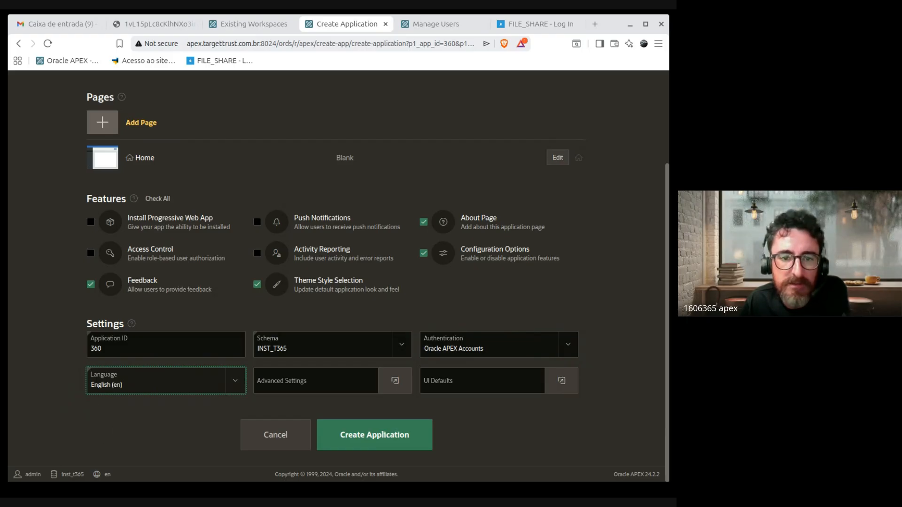
left_click(162, 257)
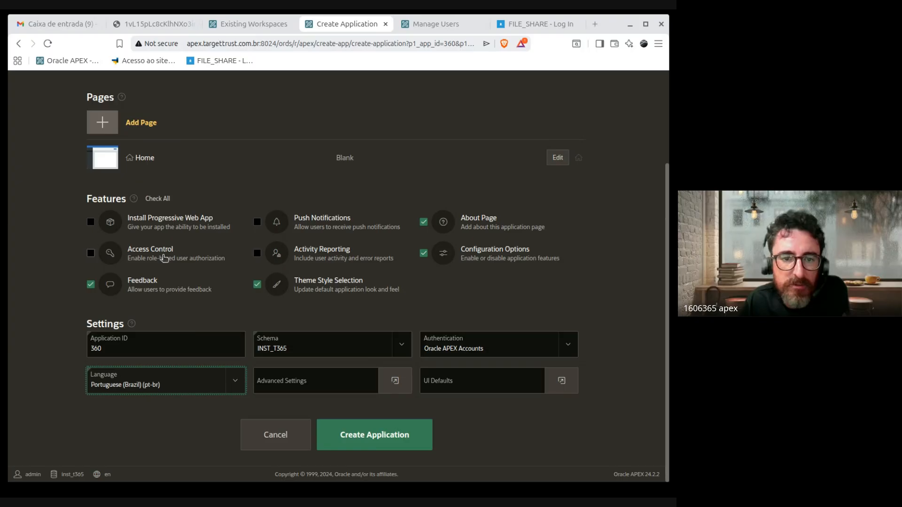
left_click(149, 444)
left_click(182, 392)
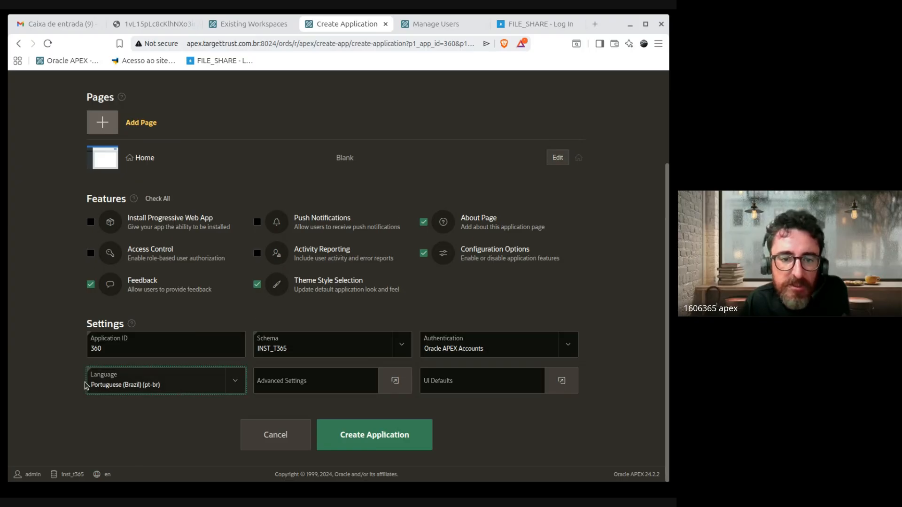
left_click(149, 444)
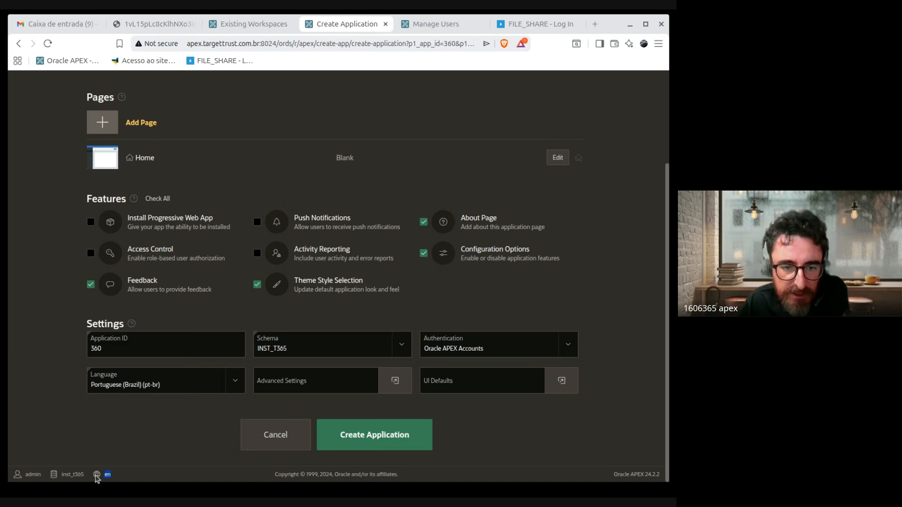
left_click_drag(86, 478, 17, 479)
double_click(114, 475)
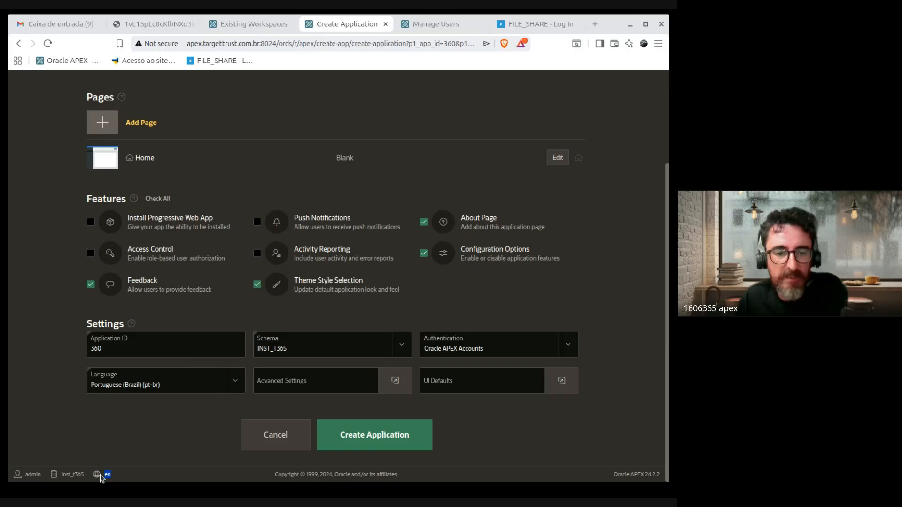
scroll(101, 468, "up", 1)
scroll(101, 468, "up", 3)
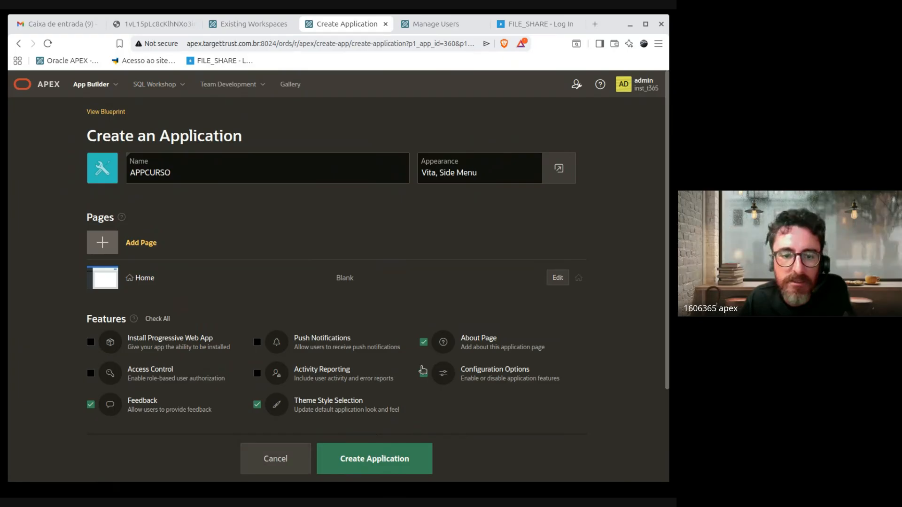
scroll(362, 275, "down", 3)
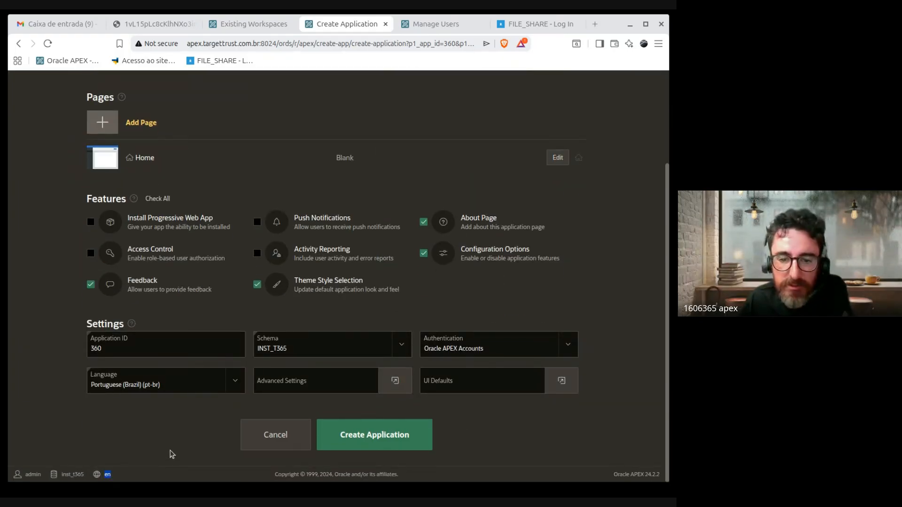
Step: Open the Advanced Settings dialog and review its options, pointing out Table Prefixes
left_click(393, 379)
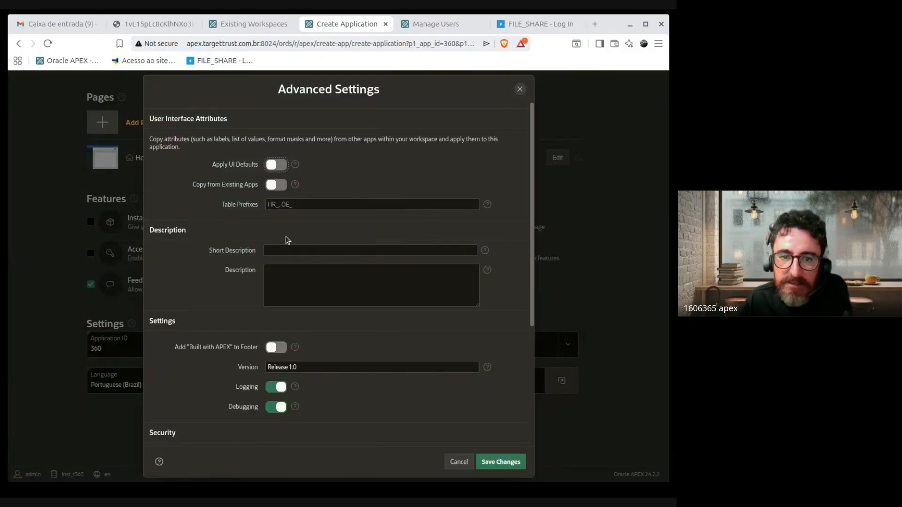
scroll(503, 260, "down", 5)
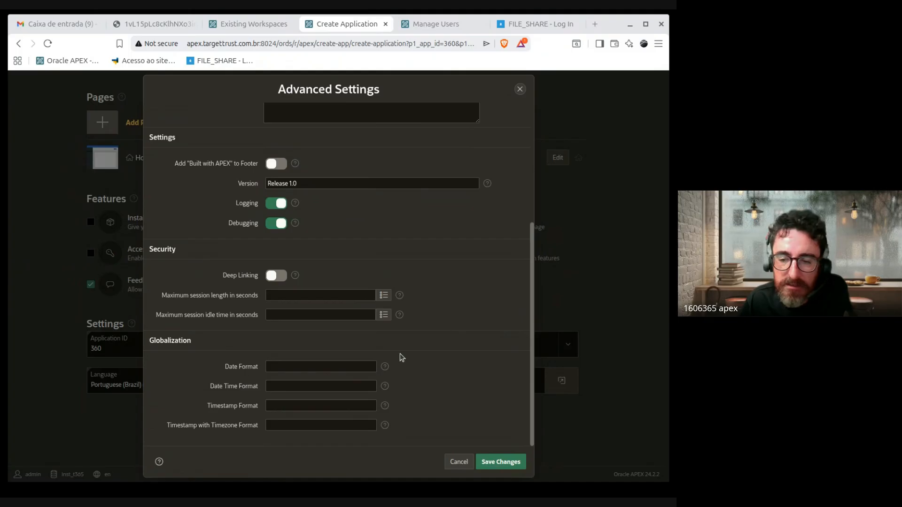
scroll(459, 364, "up", 4)
scroll(459, 363, "down", 4)
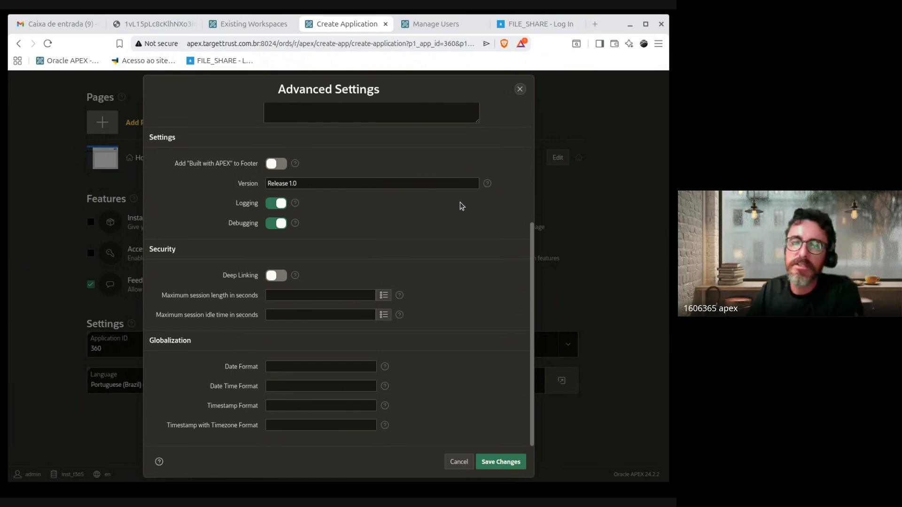
scroll(462, 261, "up", 4)
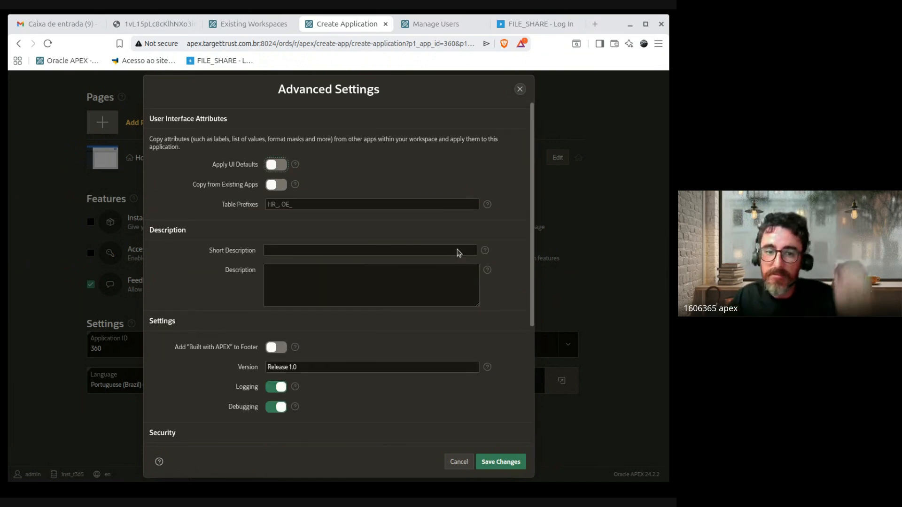
left_click(240, 207)
left_click_drag(219, 206, 321, 205)
left_click(313, 204)
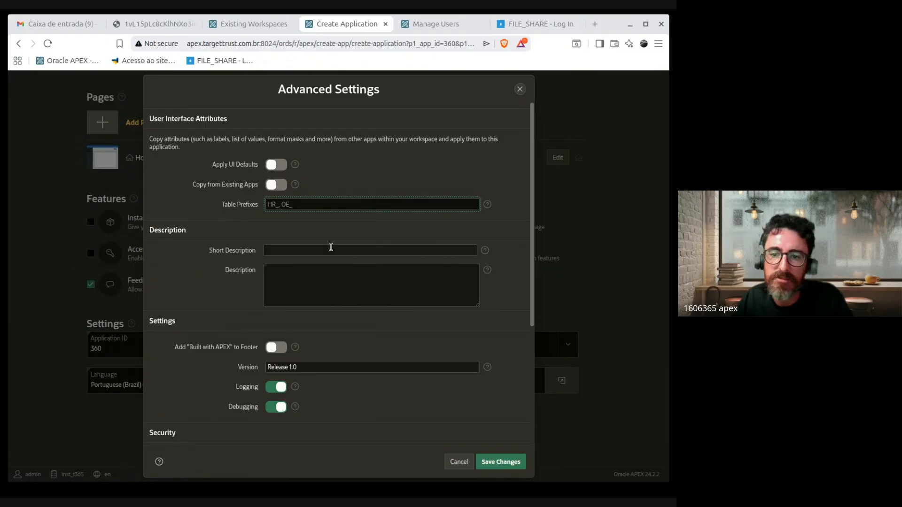
scroll(340, 300, "down", 4)
scroll(367, 286, "up", 4)
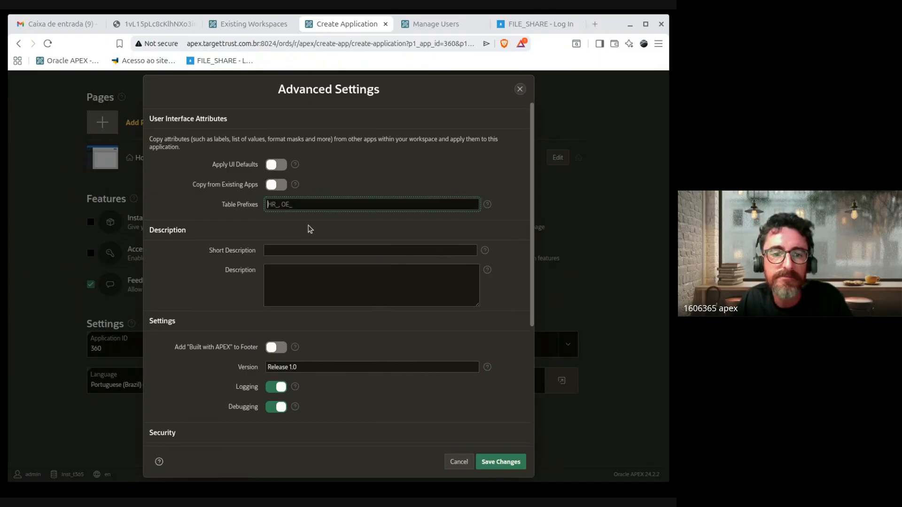
scroll(488, 315, "down", 3)
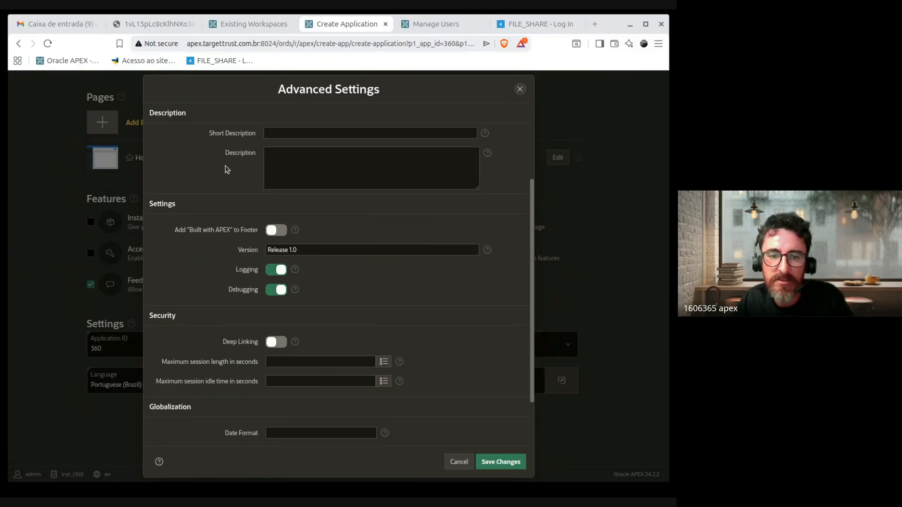
Step: Switch on Add 'Built with APEX' to Footer and check the version is Release 1.0
mouse_move(189, 231)
left_mouse_down()
mouse_move(237, 233)
mouse_move(179, 233)
left_mouse_up()
left_click(275, 234)
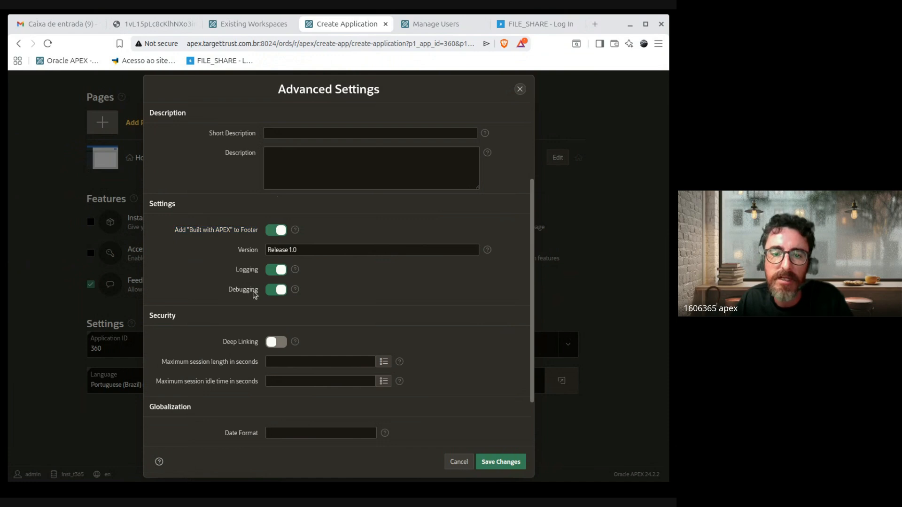
double_click(256, 250)
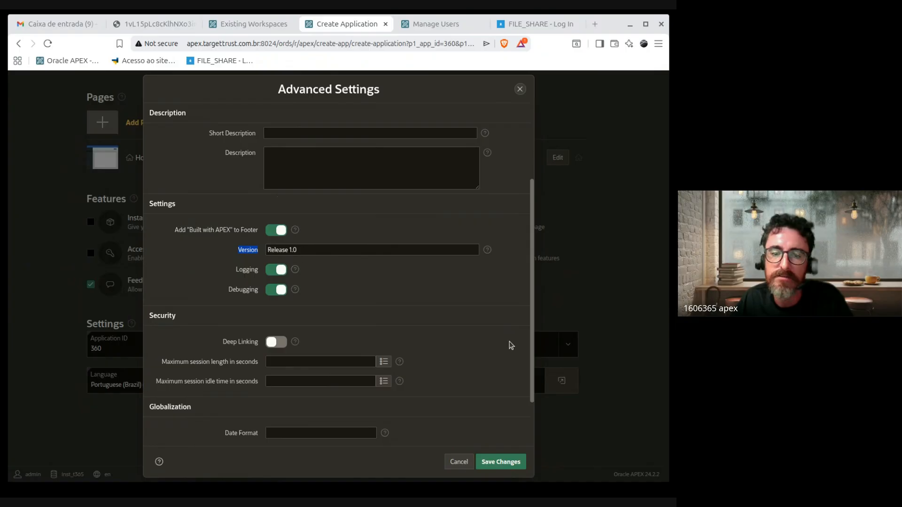
scroll(470, 307, "down", 2)
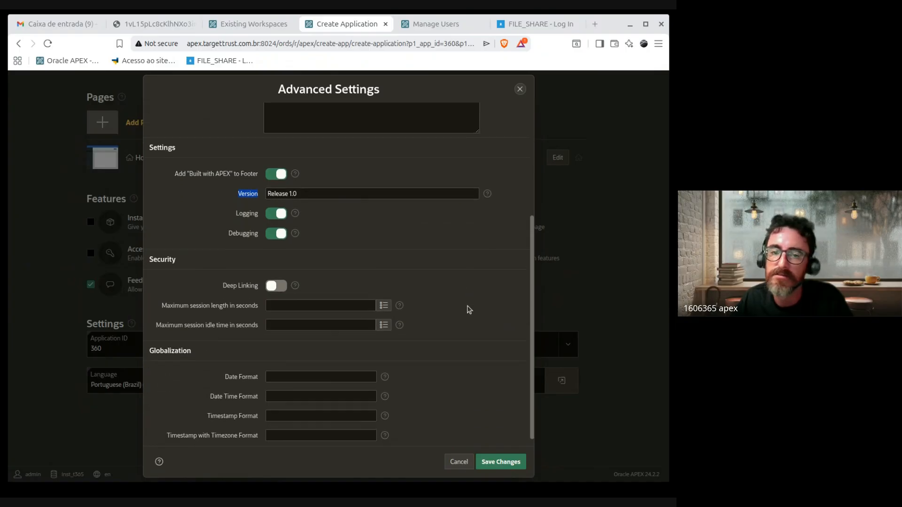
left_click(298, 186)
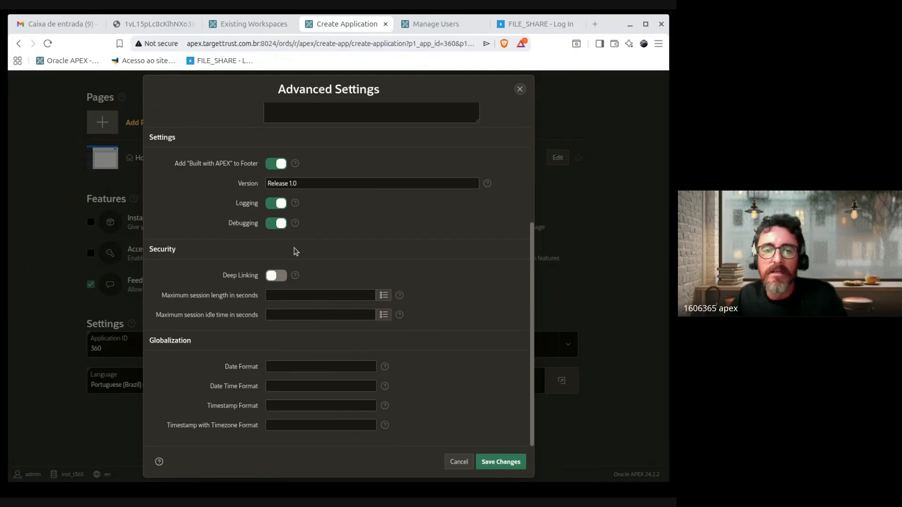
Step: Toggle Logging and Debugging off and back on, leaving Logging enabled
left_click(278, 204)
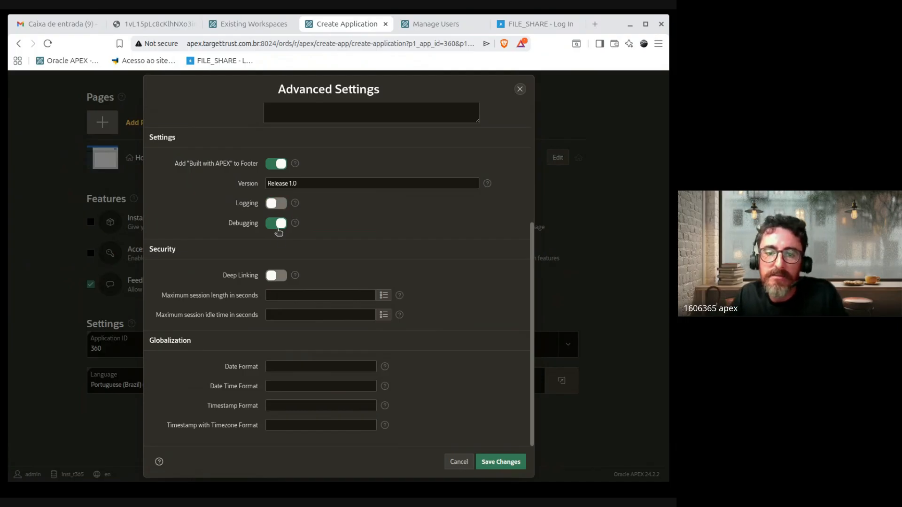
left_click(277, 224)
left_click(279, 206)
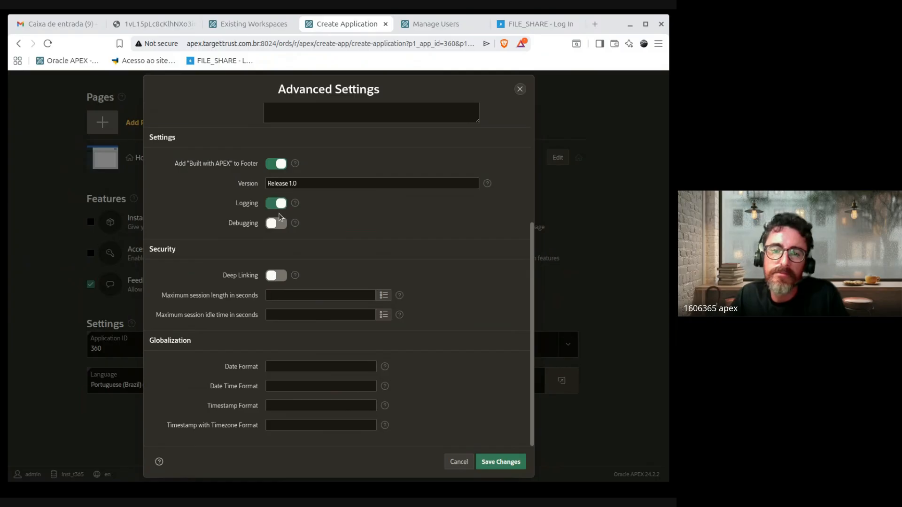
left_click(272, 207)
left_click(277, 205)
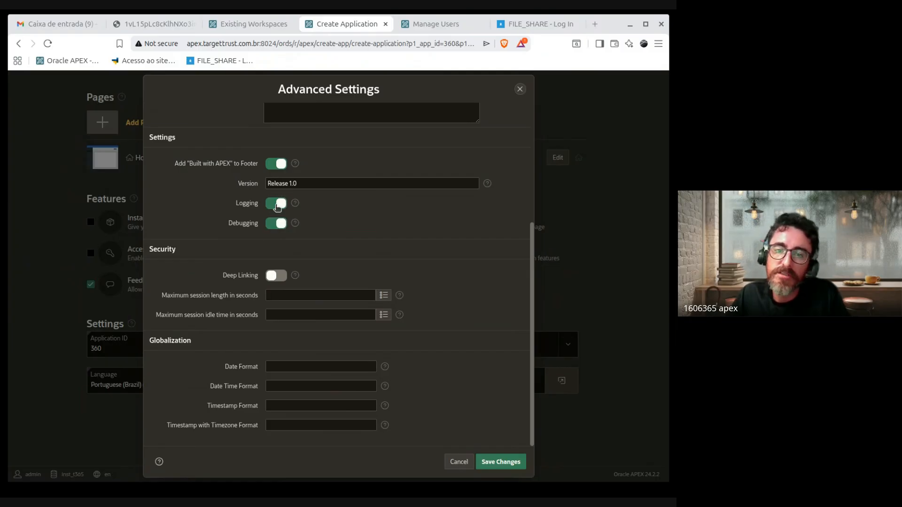
left_click(283, 205)
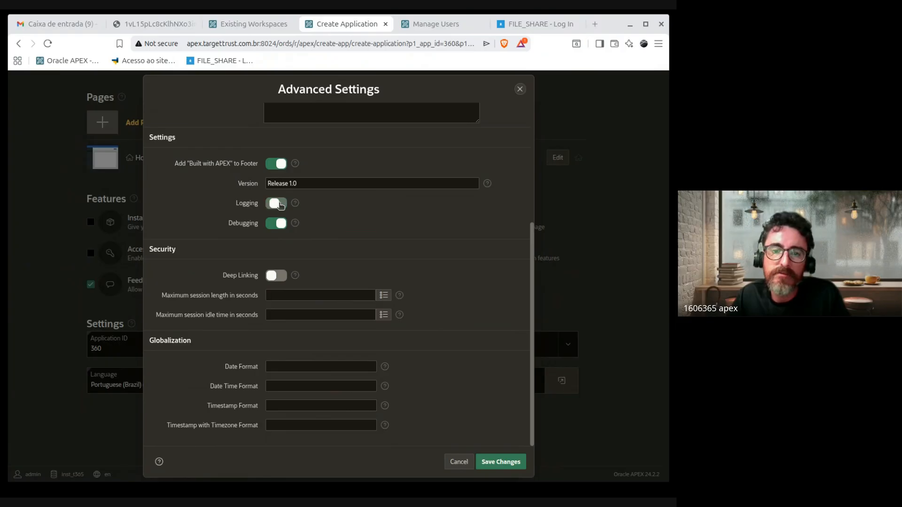
left_click(281, 205)
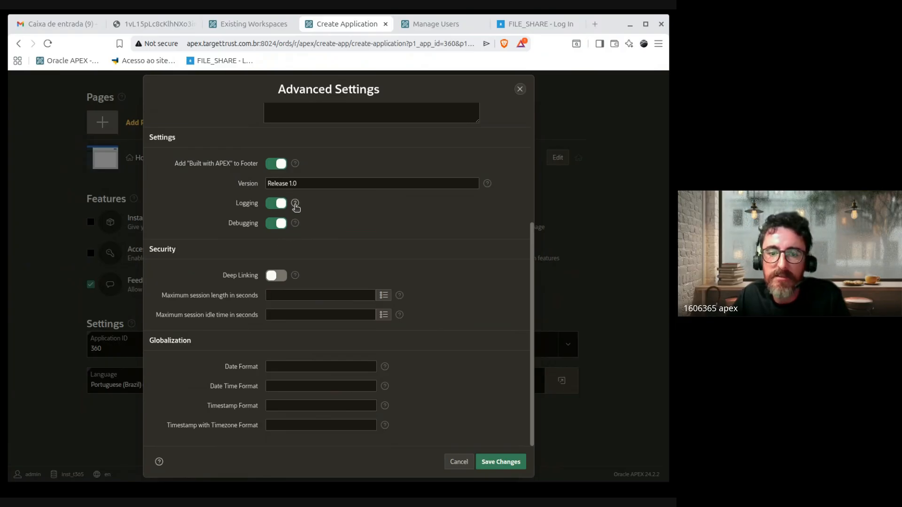
mouse_move(239, 205)
left_mouse_down()
mouse_move(288, 205)
mouse_move(234, 204)
left_mouse_up()
left_click(325, 205)
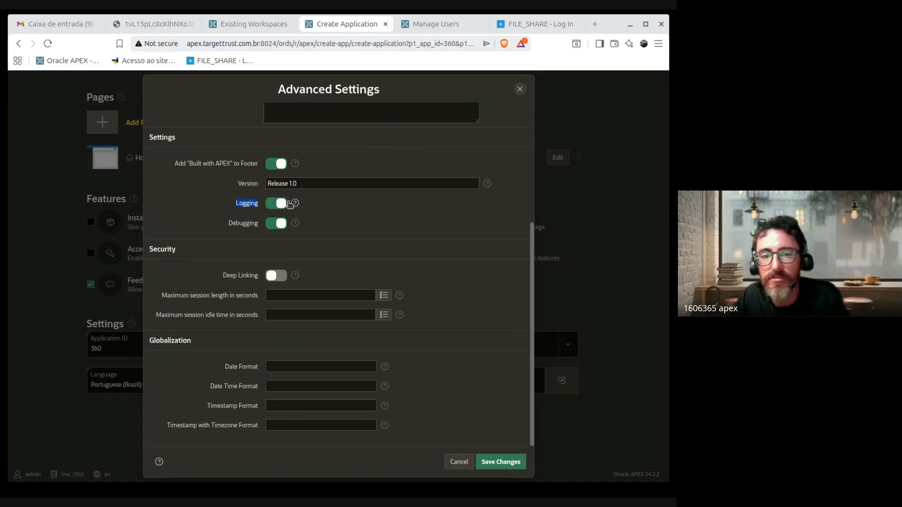
left_click(242, 206)
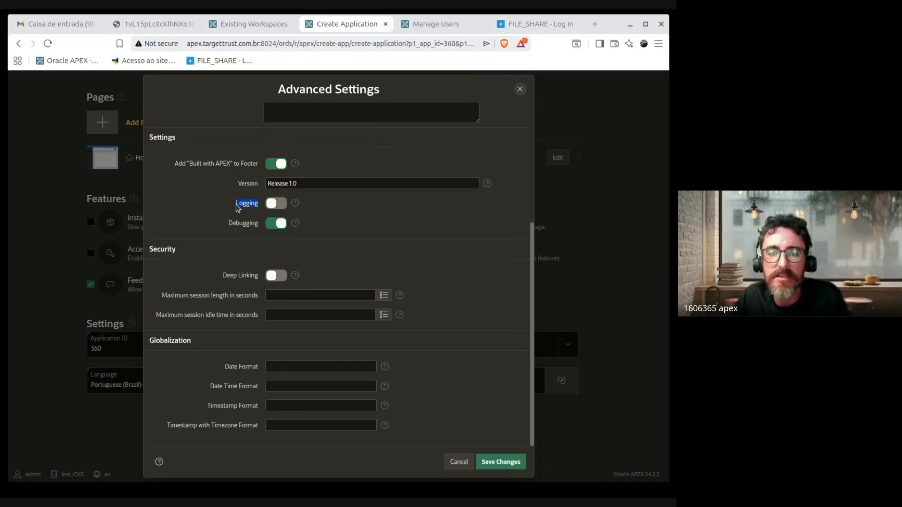
left_click(282, 205)
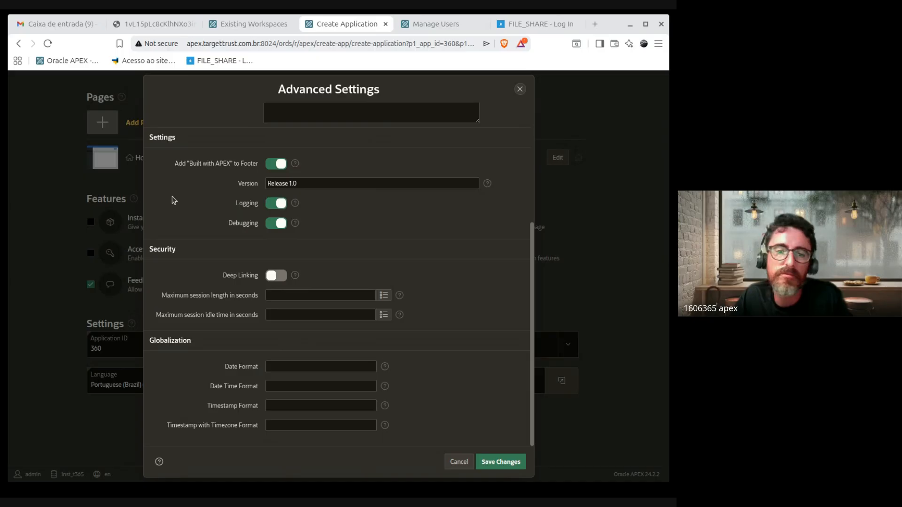
left_click_drag(239, 205, 279, 206)
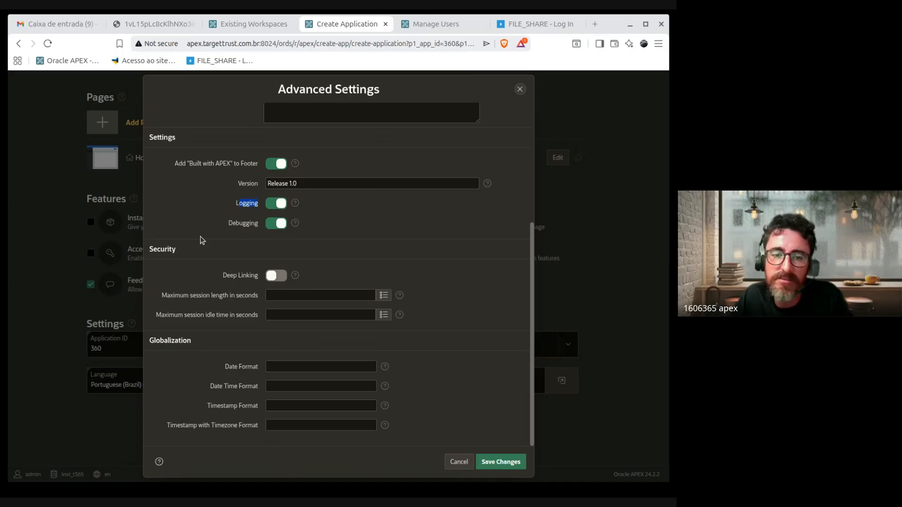
Step: Toggle Debugging off and on again, leaving it enabled
left_click(278, 223)
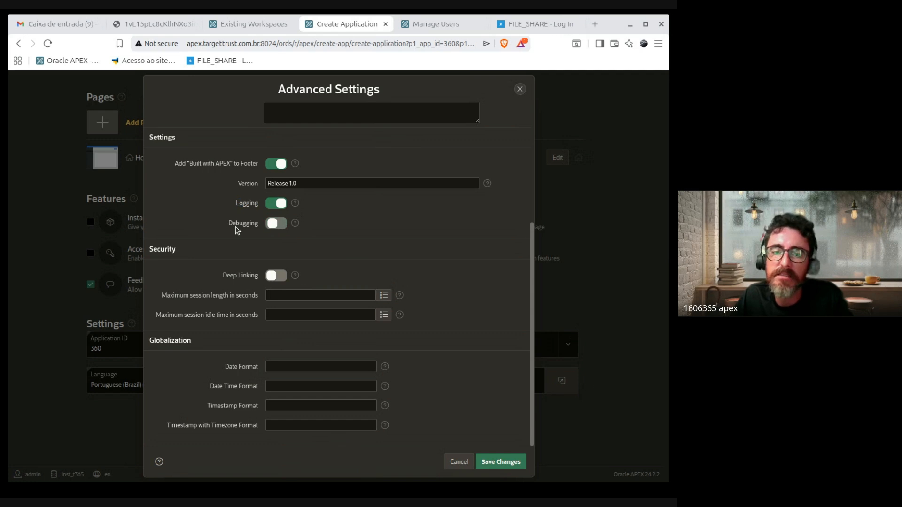
left_click(279, 224)
left_click(276, 226)
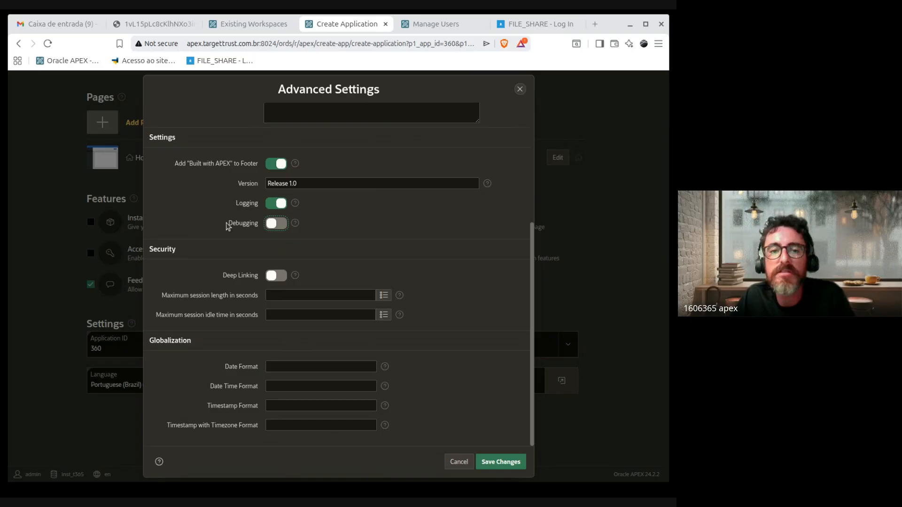
left_click_drag(236, 225, 274, 228)
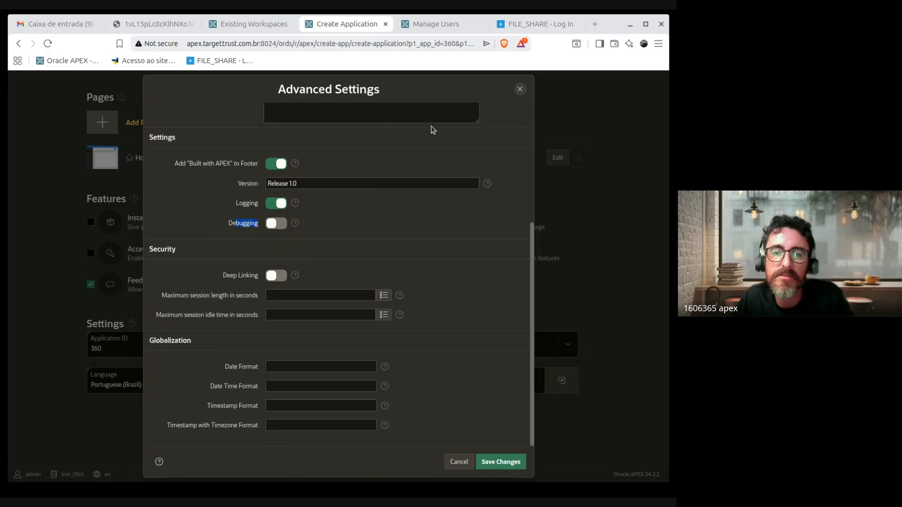
left_click(272, 226)
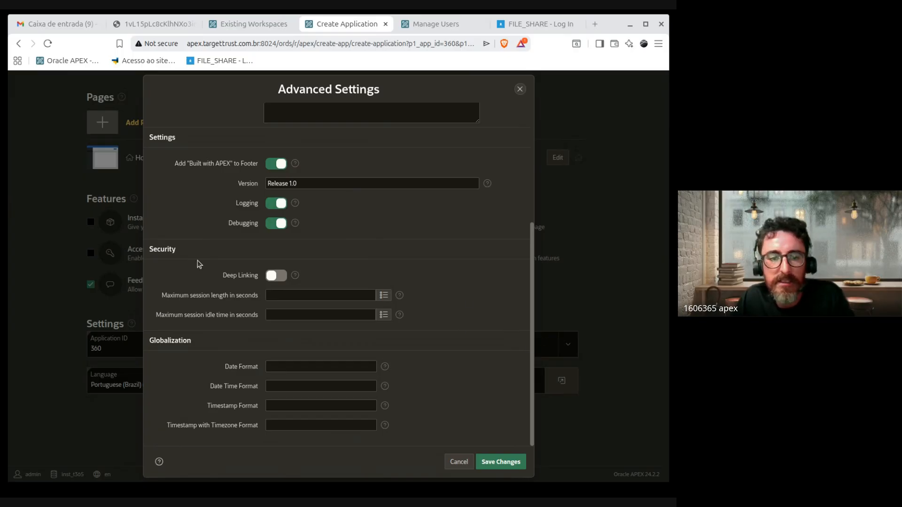
Step: Turn on the Deep Linking toggle under Security
left_click_drag(217, 284, 251, 315)
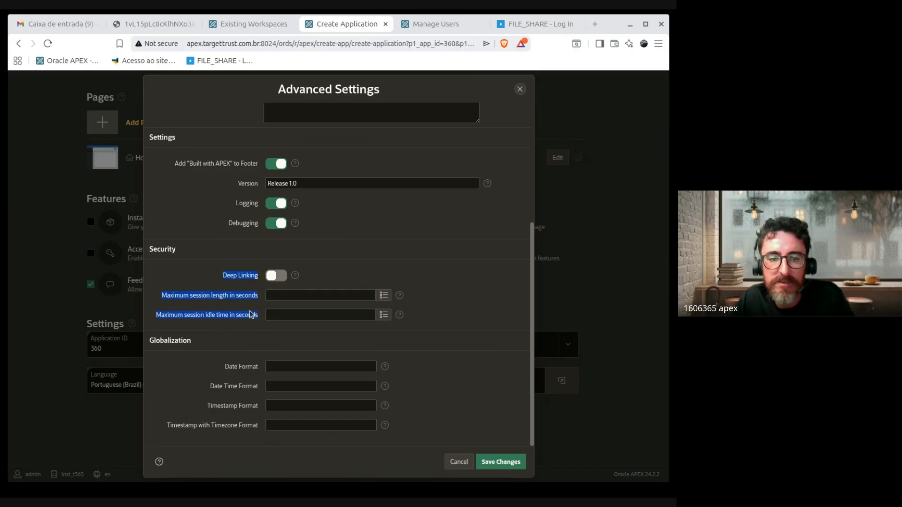
left_click(447, 318)
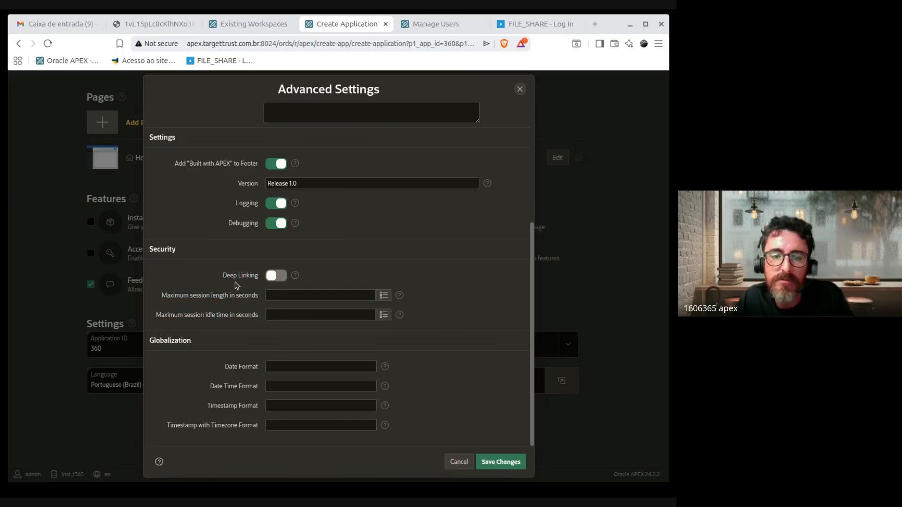
left_click_drag(222, 277, 262, 279)
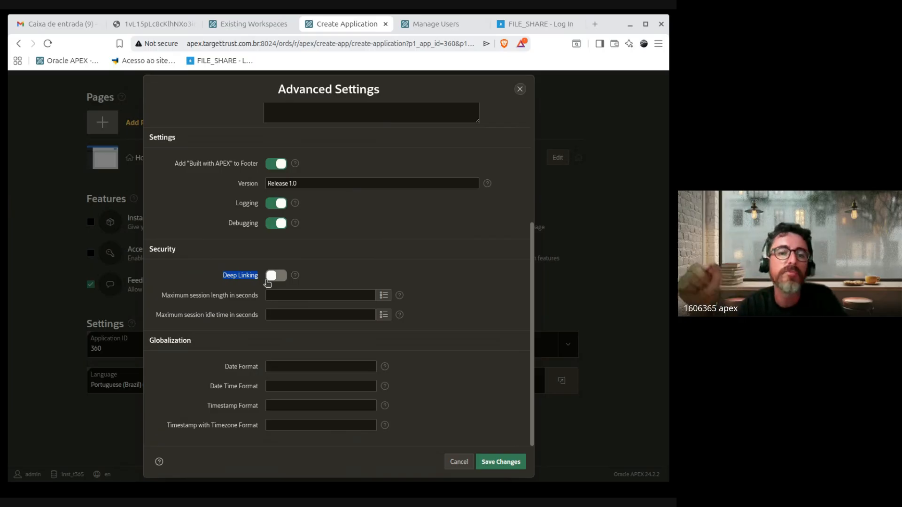
left_click(242, 277)
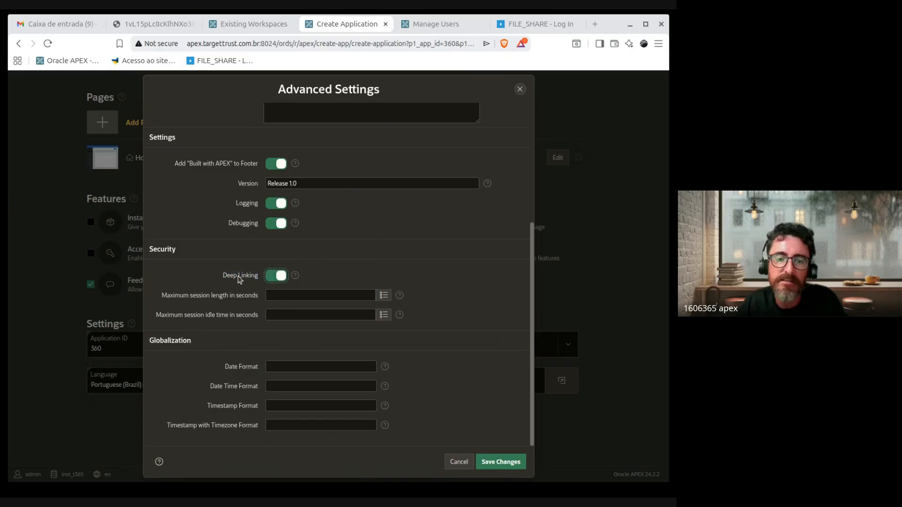
left_click(294, 275)
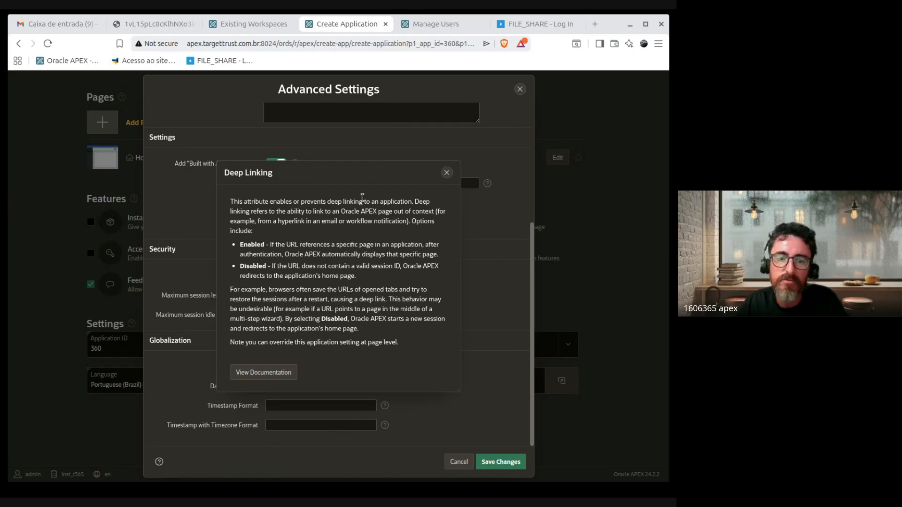
left_click_drag(356, 181, 423, 97)
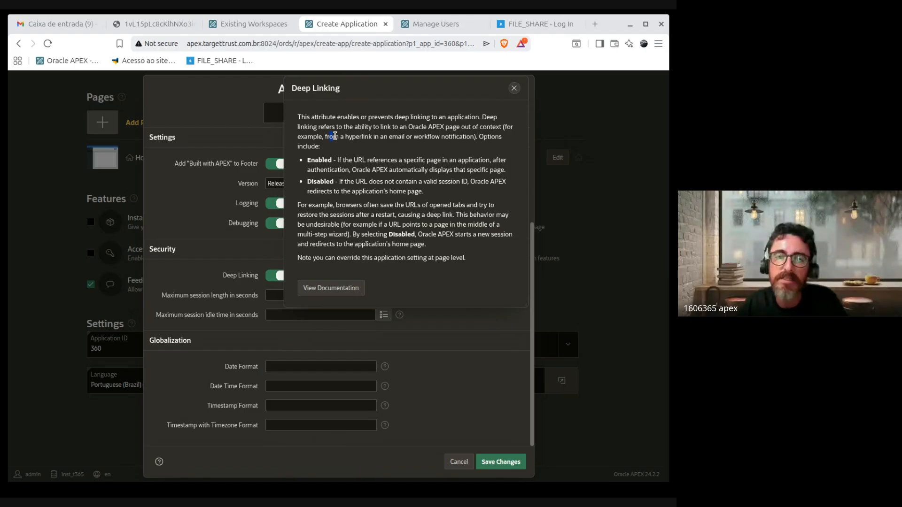
left_click_drag(334, 136, 446, 136)
left_click(484, 136)
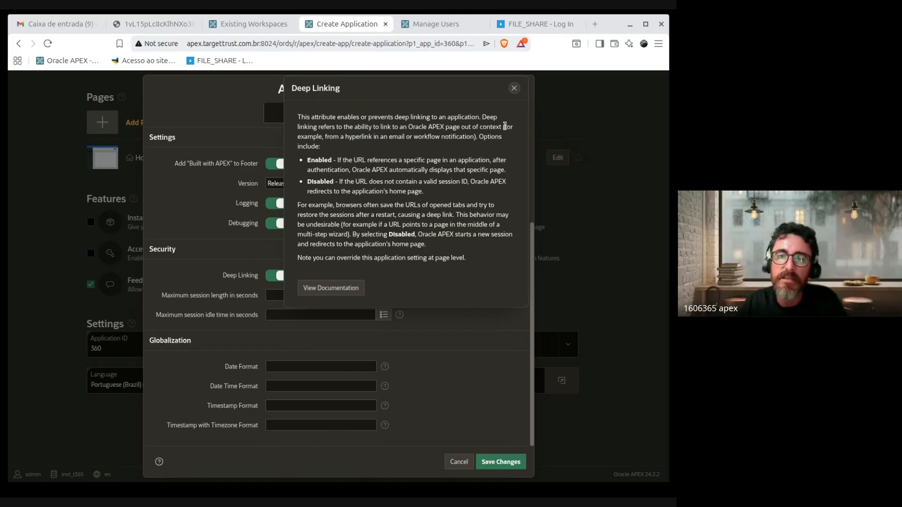
left_click_drag(505, 126, 347, 141)
left_click(346, 143)
left_click_drag(414, 137, 340, 137)
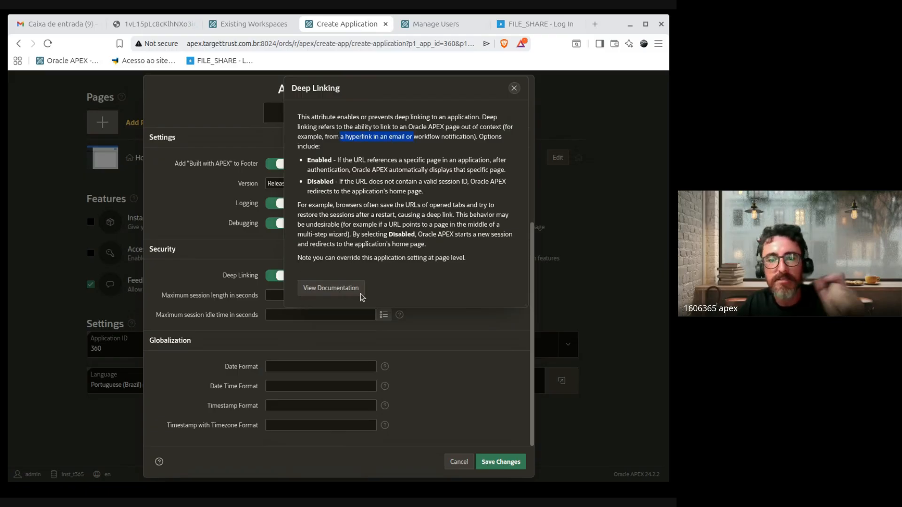
left_click_drag(477, 136, 309, 137)
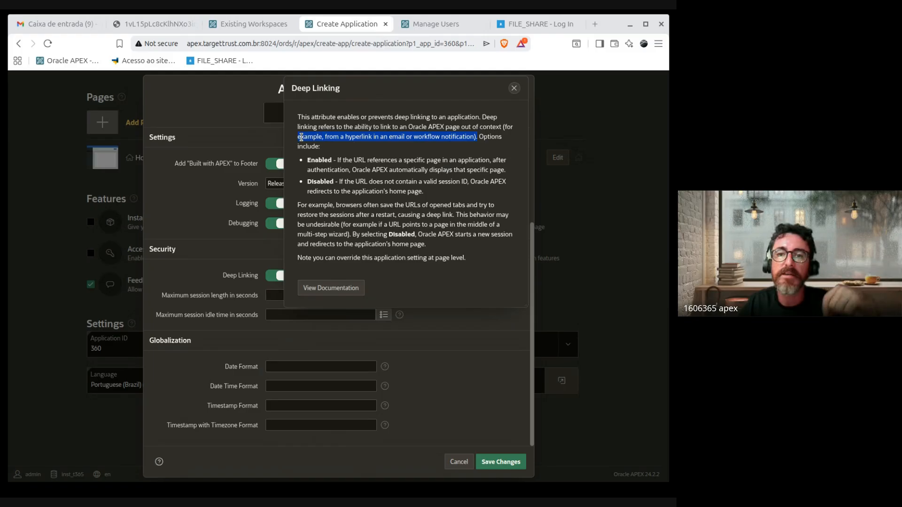
left_click(300, 139)
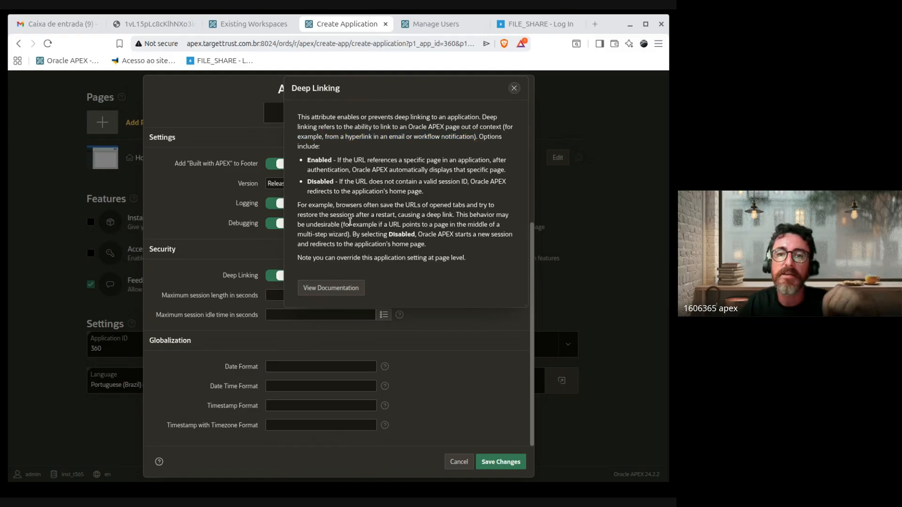
left_click(514, 88)
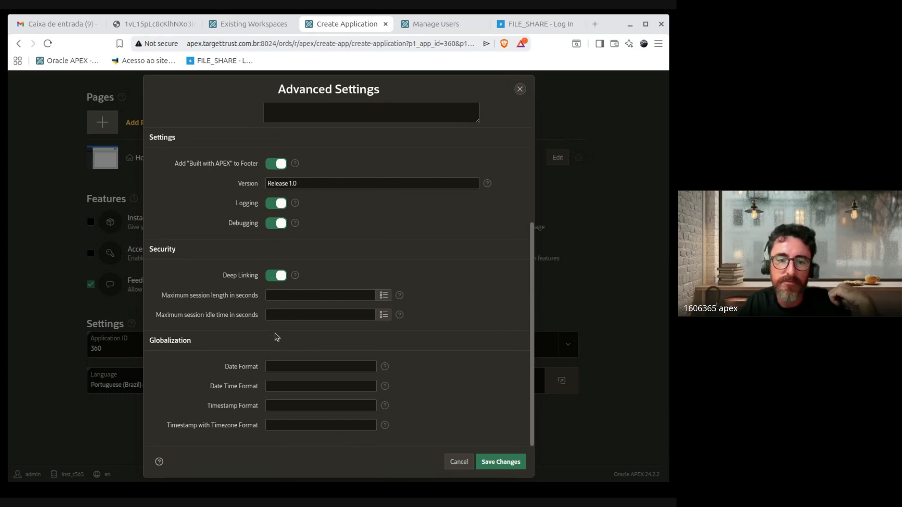
left_click_drag(161, 296, 284, 294)
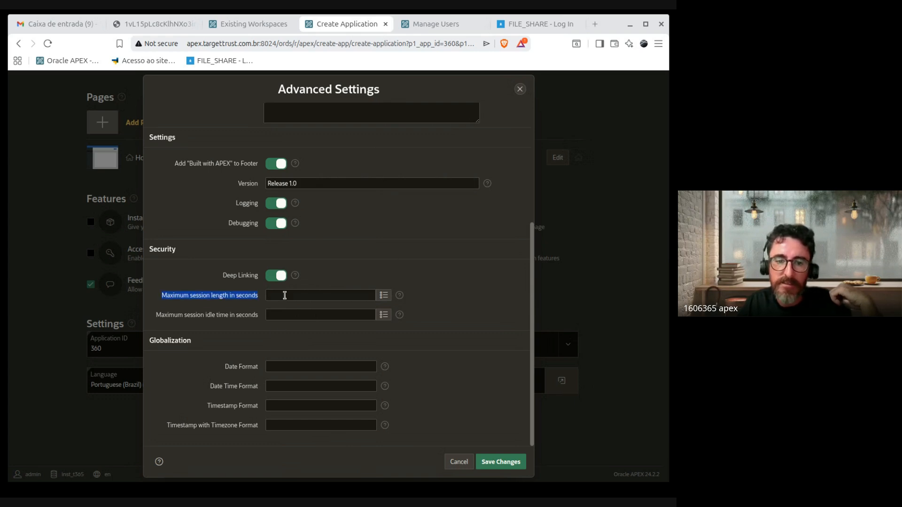
left_click_drag(219, 309, 261, 317)
left_click(215, 318)
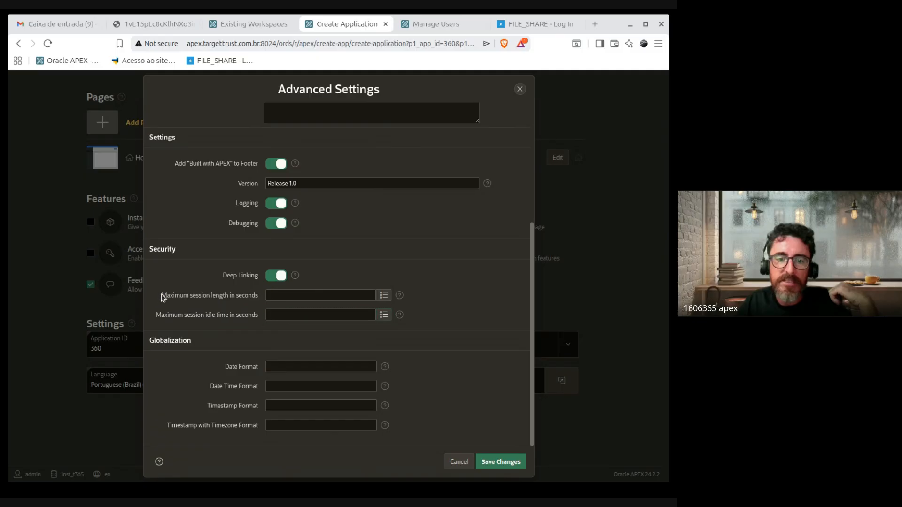
left_click_drag(158, 293, 264, 312)
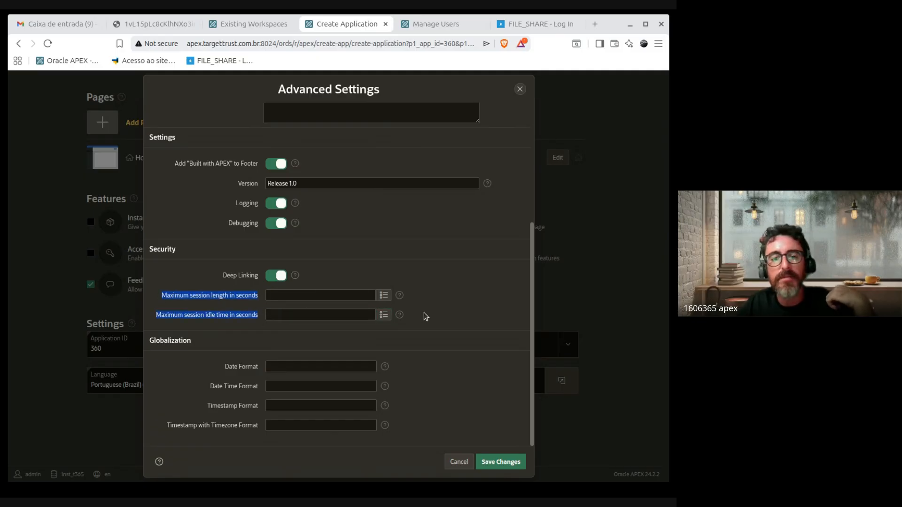
left_click(198, 299)
left_click_drag(161, 297, 262, 315)
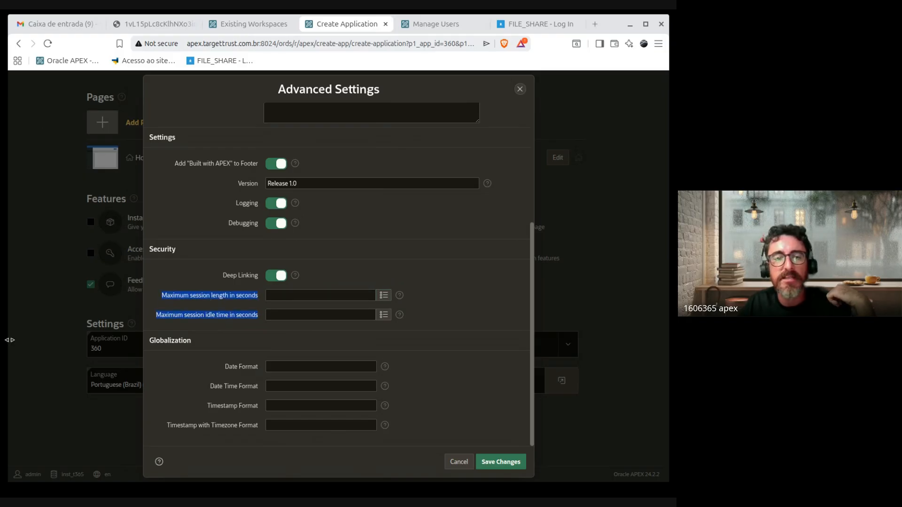
left_click_drag(8, 339, 253, 357)
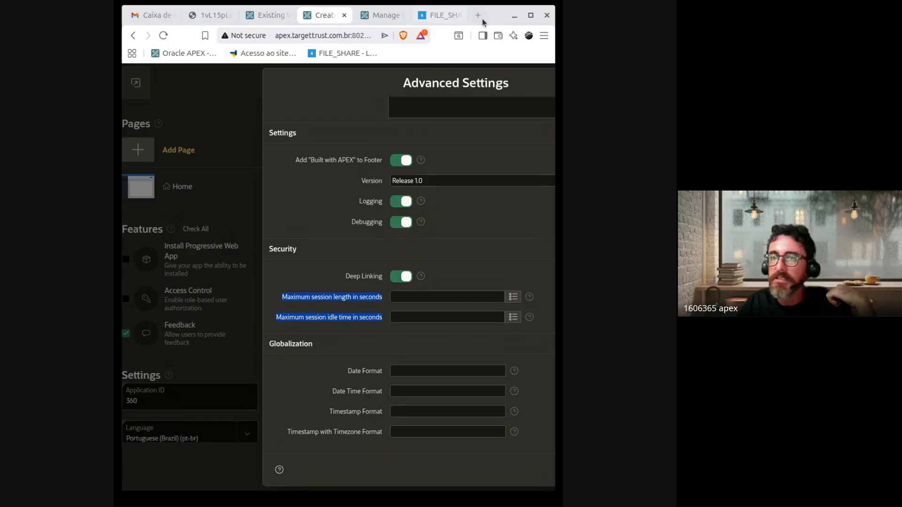
left_click_drag(495, 18, 495, 18)
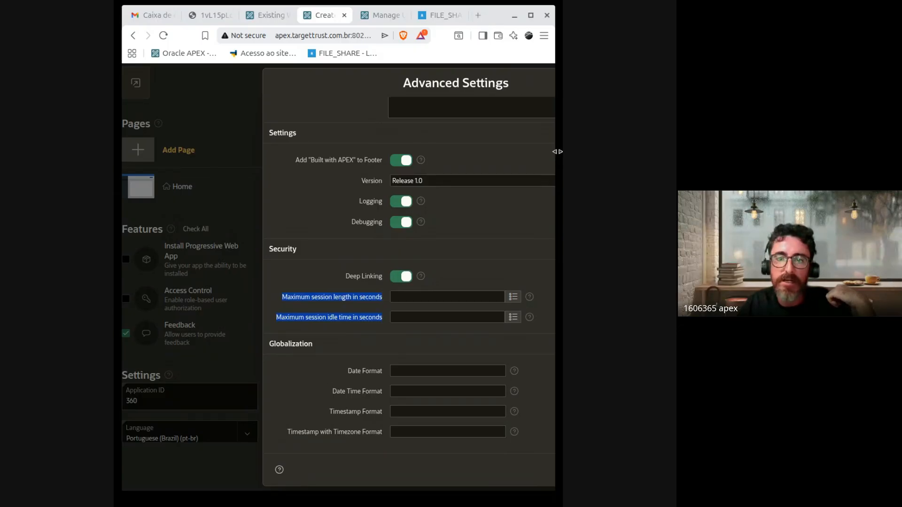
left_click_drag(557, 152, 689, 152)
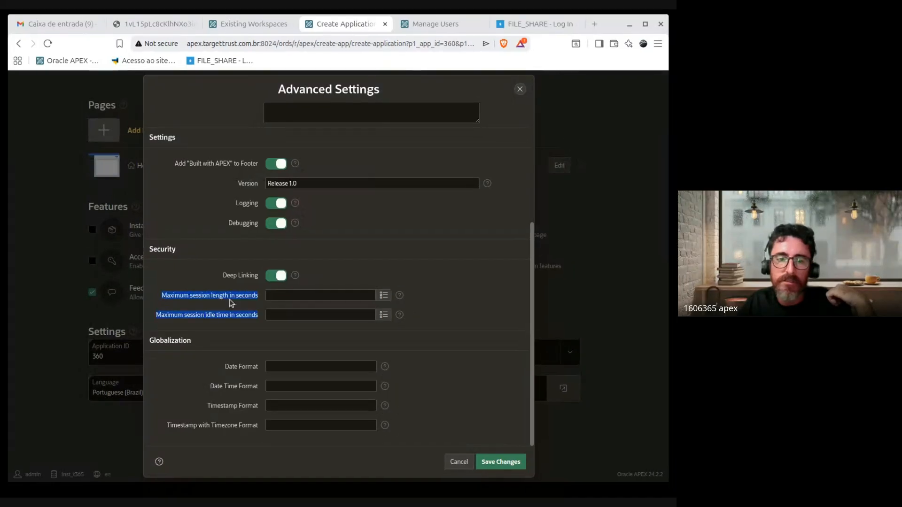
left_click(205, 291)
left_click_drag(161, 295, 261, 325)
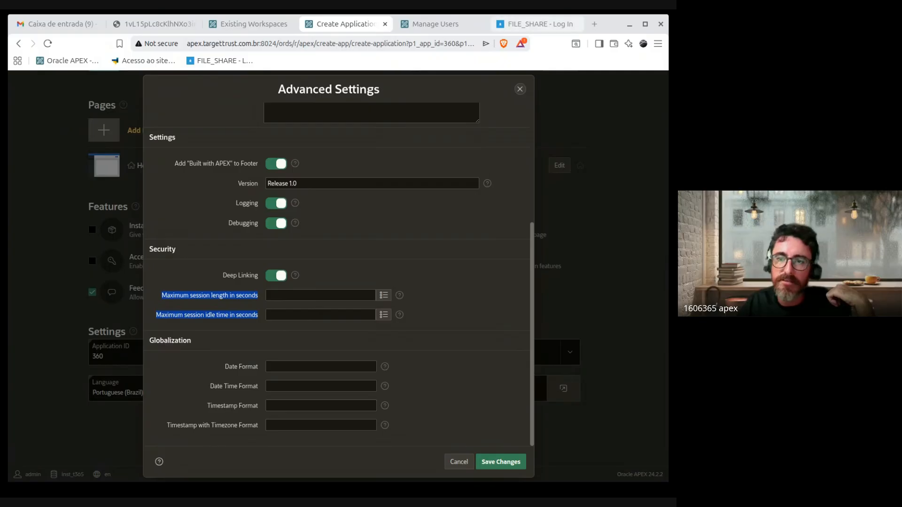
left_click(611, 31)
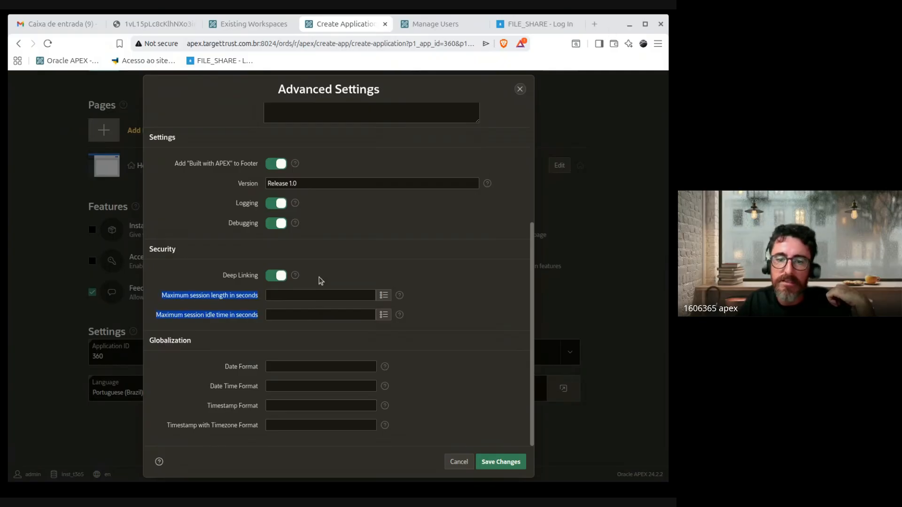
left_click(243, 314)
left_click(276, 296)
left_click_drag(161, 295, 258, 300)
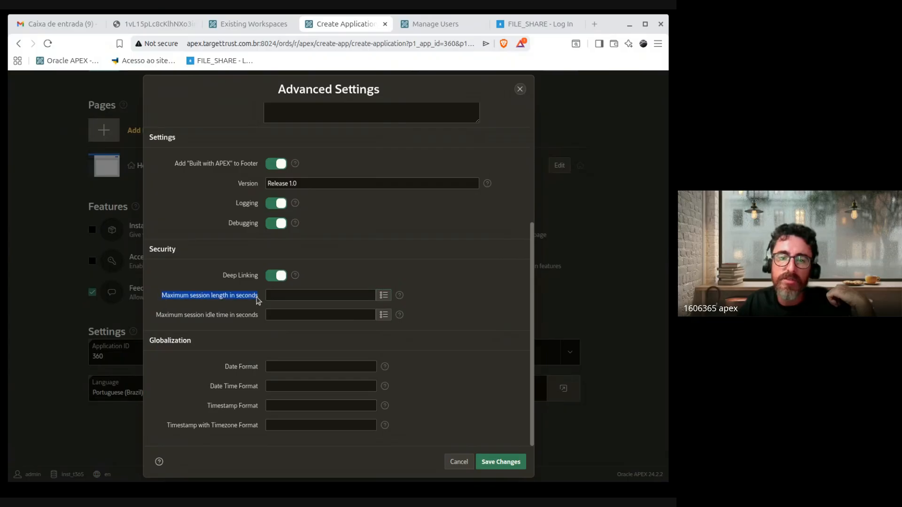
left_click(297, 308)
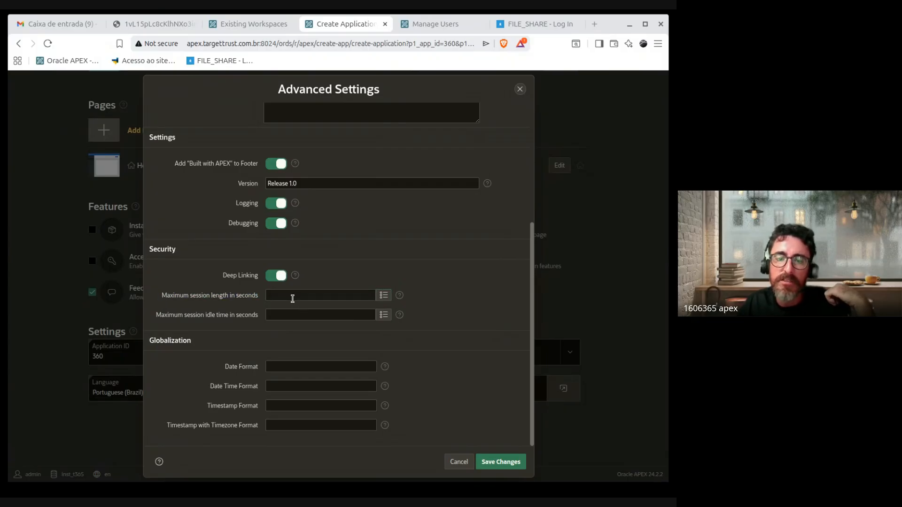
left_click(289, 297)
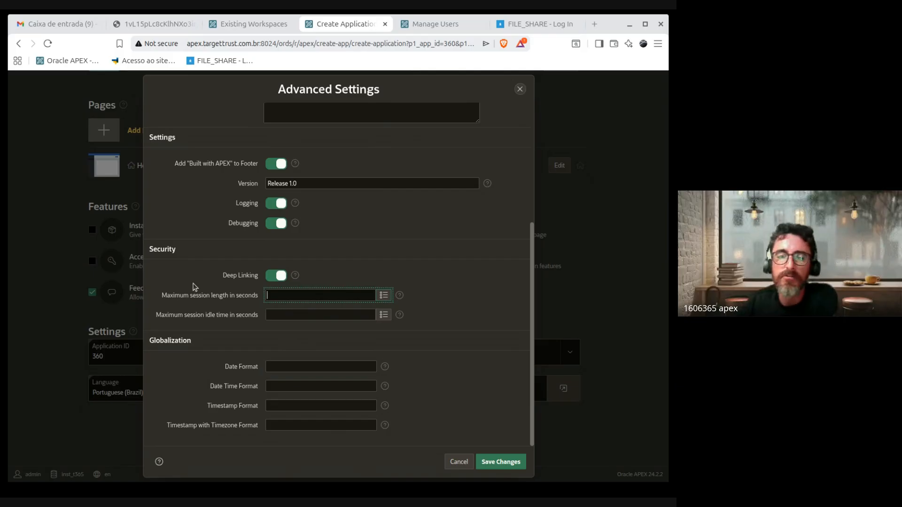
left_click_drag(160, 298, 263, 300)
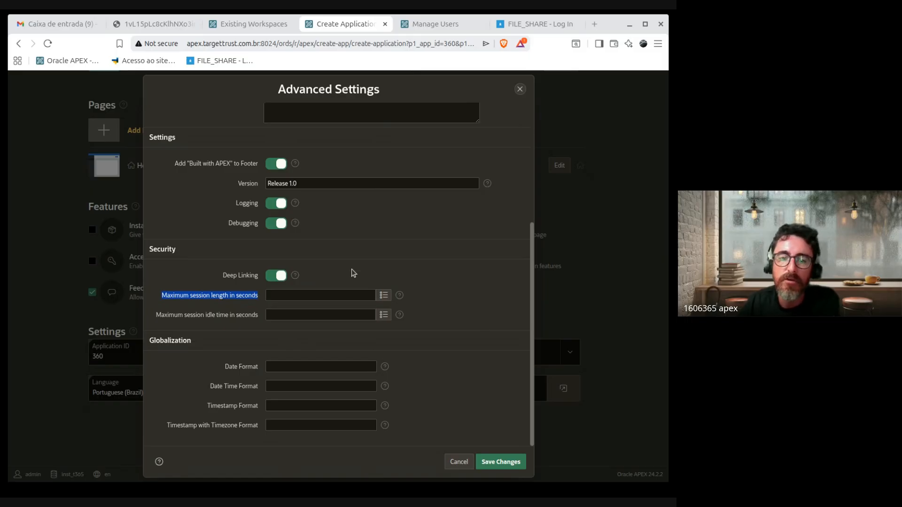
left_click(163, 296)
mouse_move(163, 296)
left_mouse_down()
mouse_move(241, 308)
mouse_move(230, 298)
mouse_move(163, 296)
left_mouse_up()
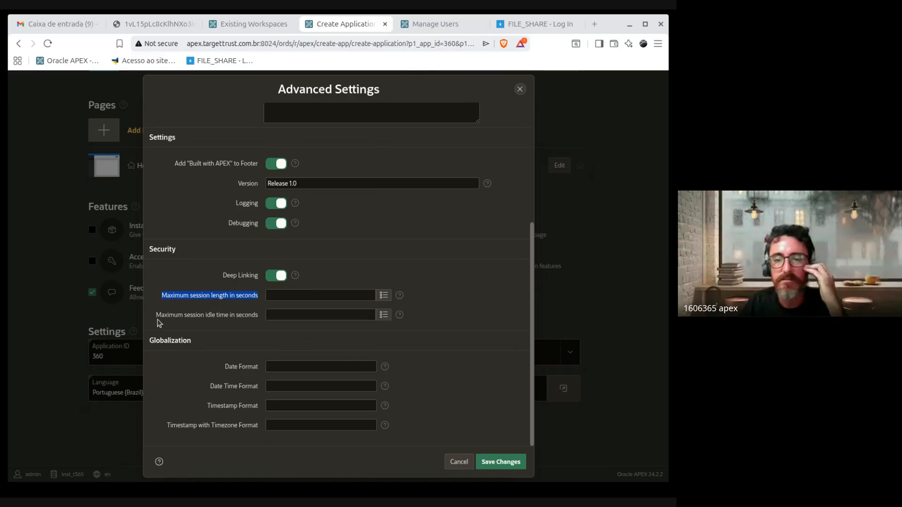
left_click_drag(158, 320, 256, 318)
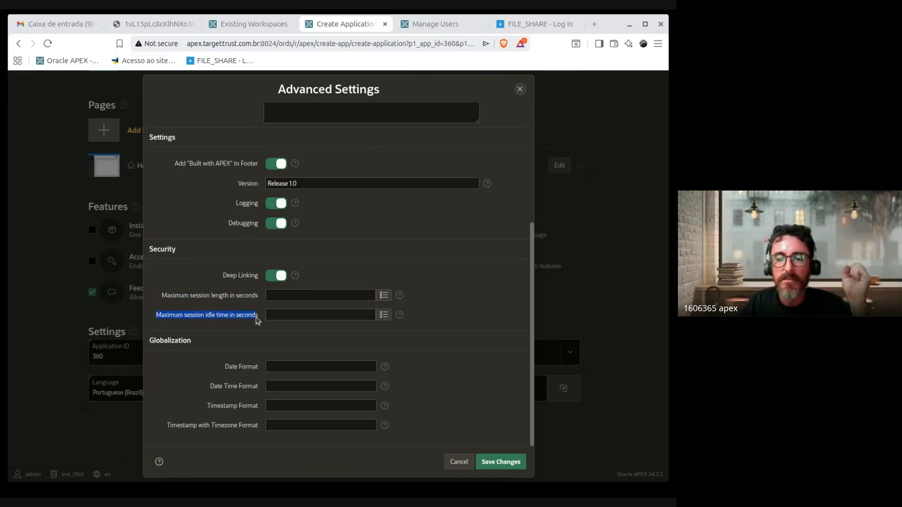
left_click(258, 316)
left_click(185, 316, "shift")
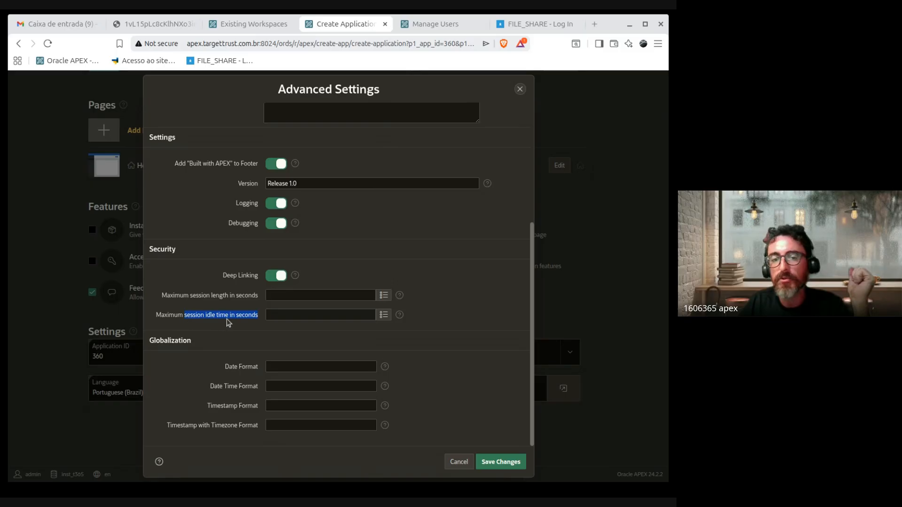
left_click_drag(159, 317, 250, 316)
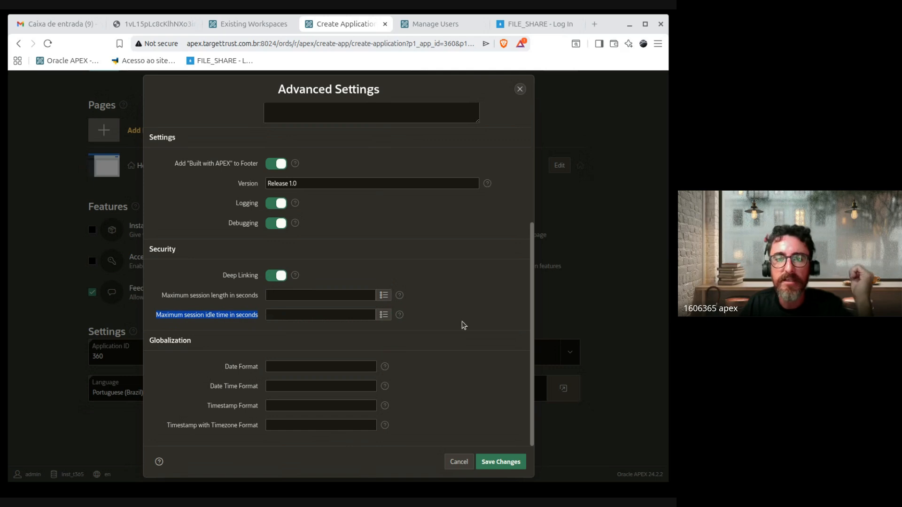
left_click(175, 317)
left_click_drag(175, 317, 258, 323)
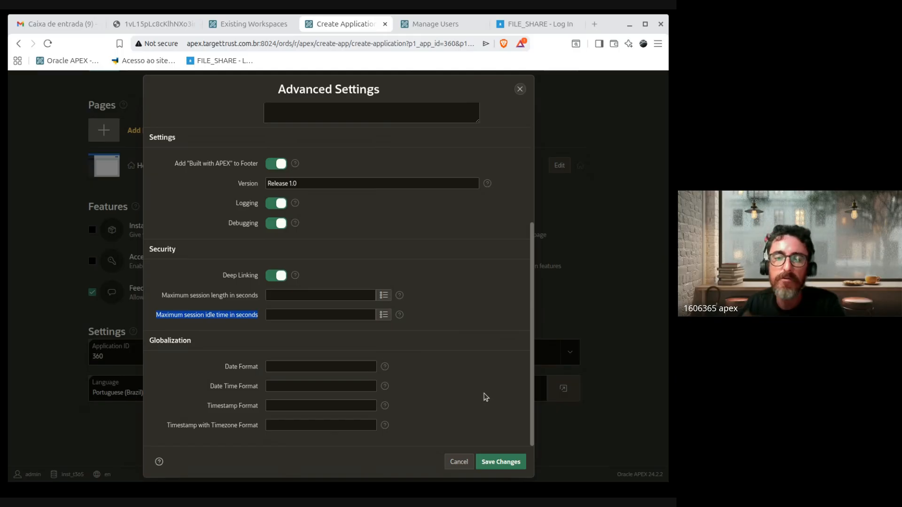
left_click(482, 332)
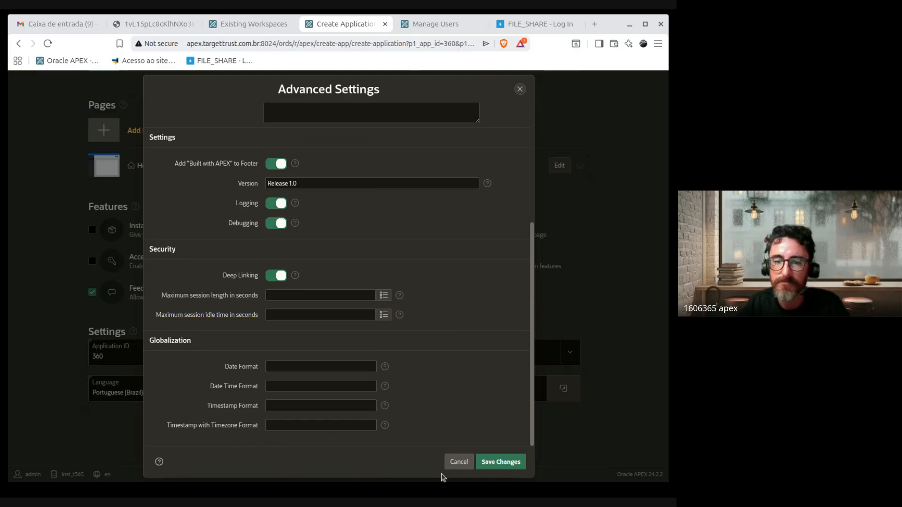
left_click_drag(160, 298, 192, 301)
mouse_move(260, 297)
left_mouse_down()
mouse_move(153, 297)
mouse_move(278, 292)
left_mouse_up()
left_click(204, 295)
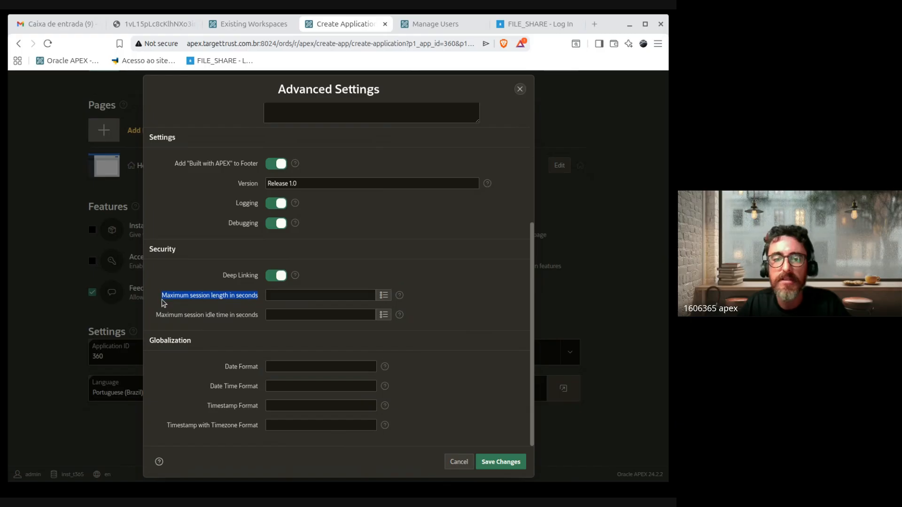
left_click_drag(162, 300, 265, 298)
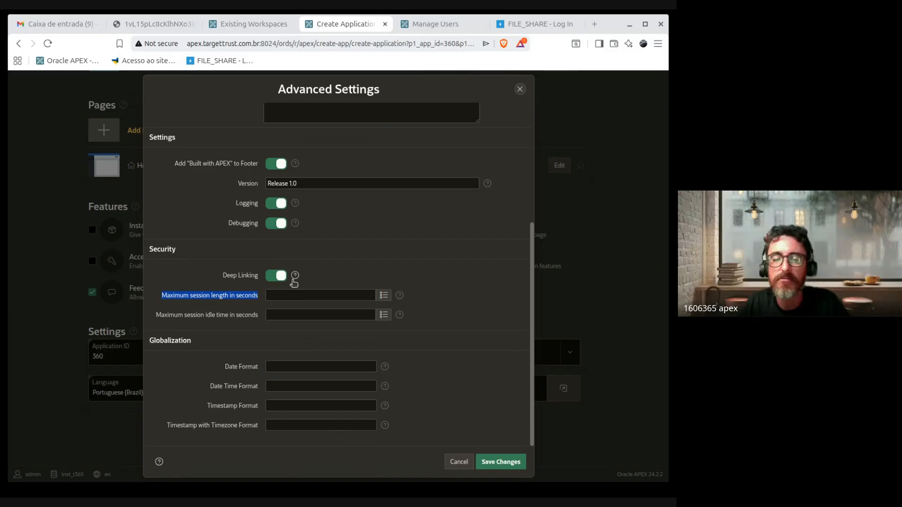
left_click_drag(155, 316, 297, 317)
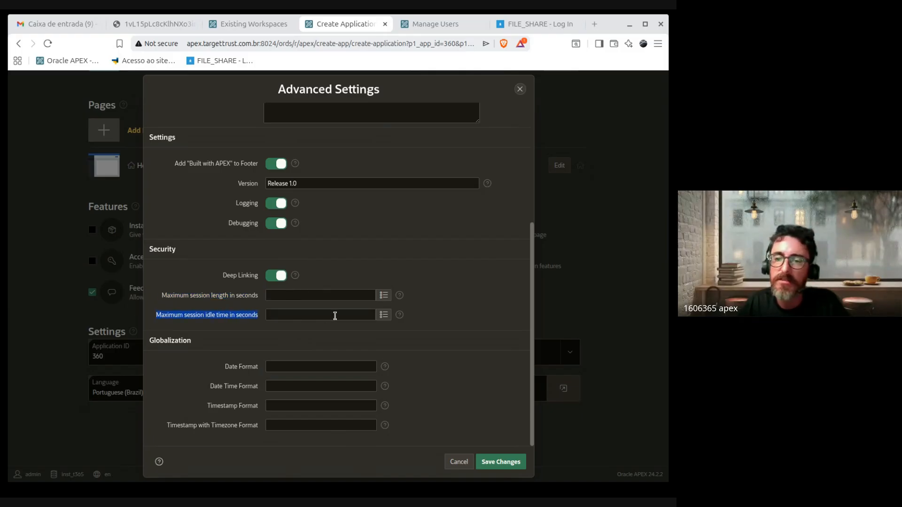
left_click(502, 367)
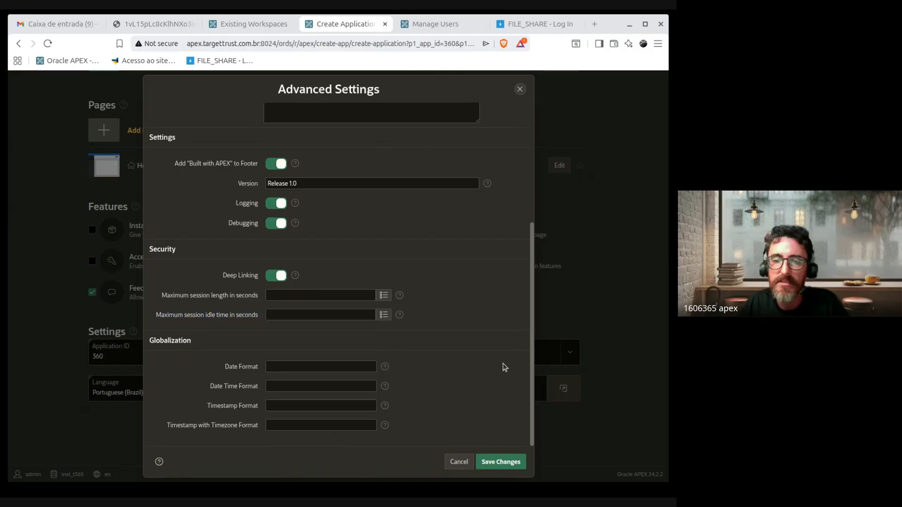
scroll(499, 346, "up", 3)
scroll(499, 347, "down", 3)
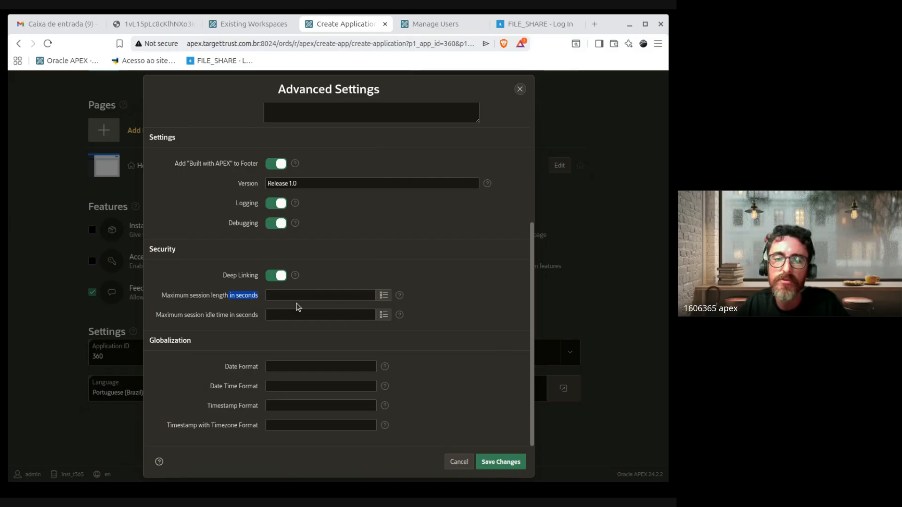
left_click(308, 295)
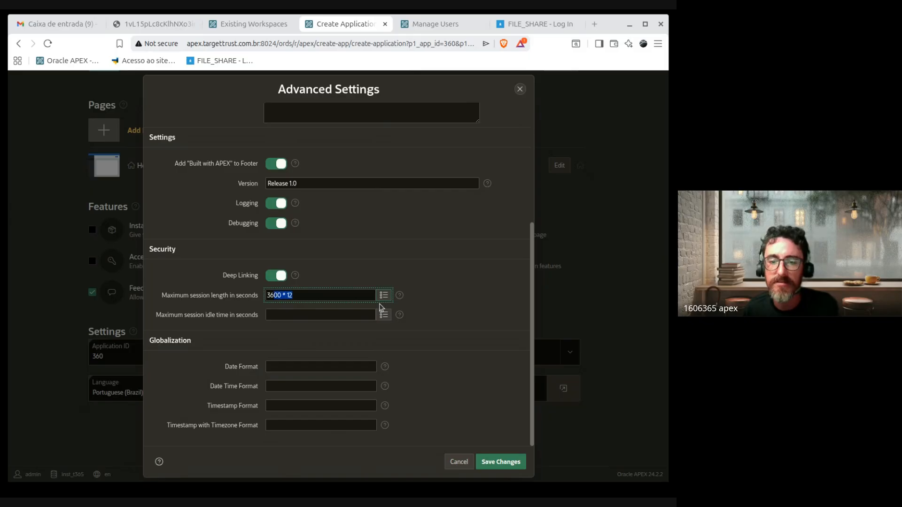
key("BackSpace")
left_click(444, 255)
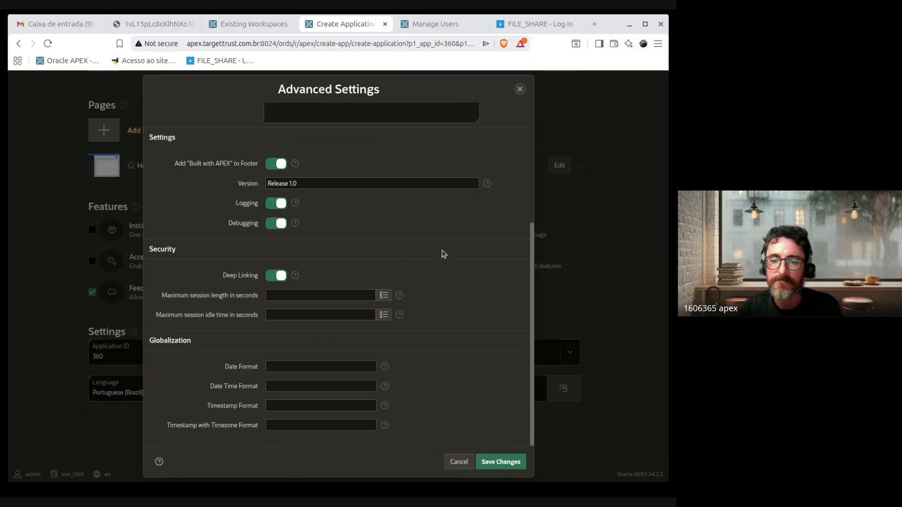
scroll(467, 383, "up", 5)
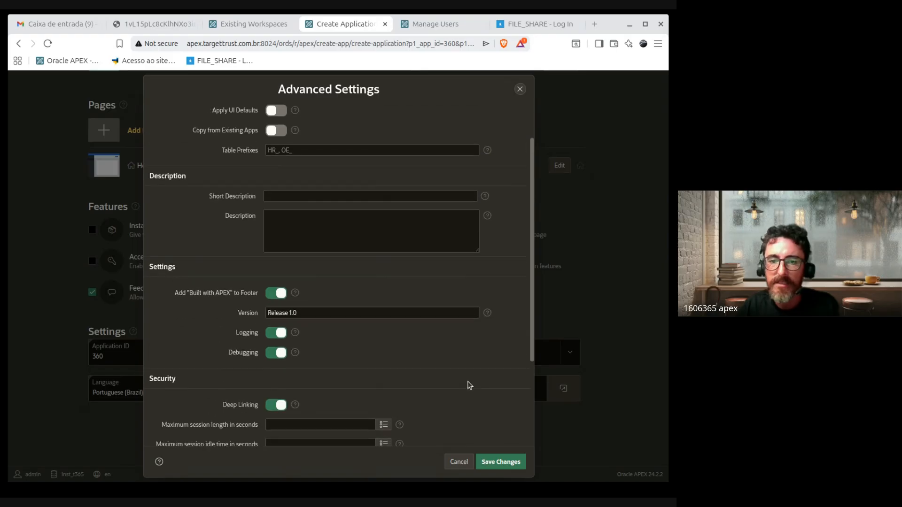
Step: Cancel Advanced Settings without saving and open the UI Defaults for APPCURSO
left_click(459, 462)
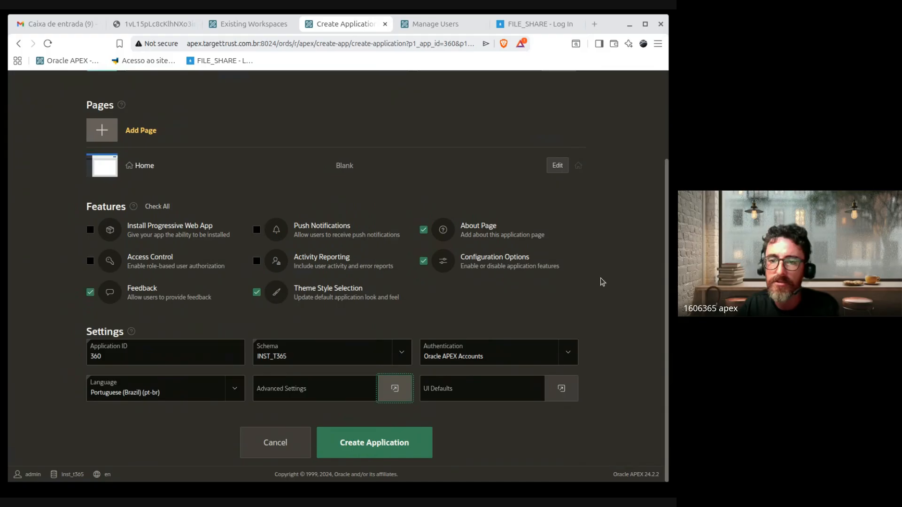
scroll(601, 282, "up", 3)
double_click(134, 172)
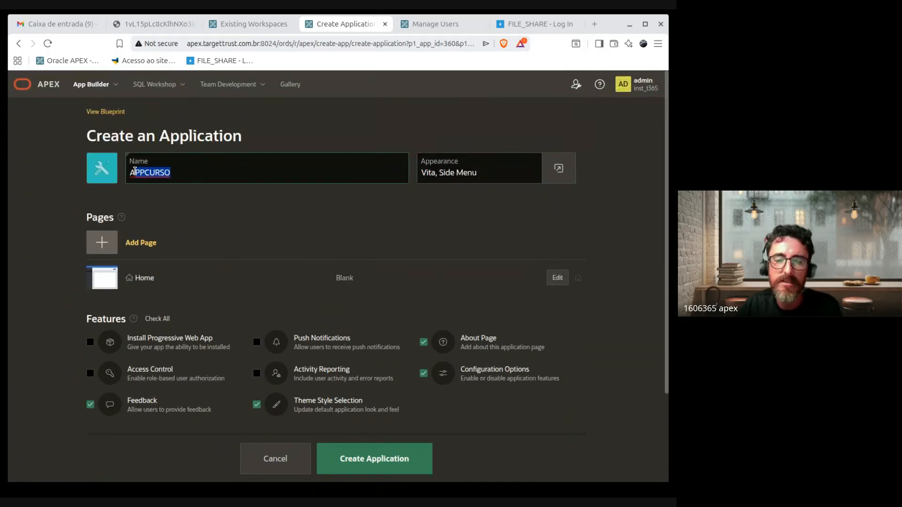
scroll(593, 254, "down", 3)
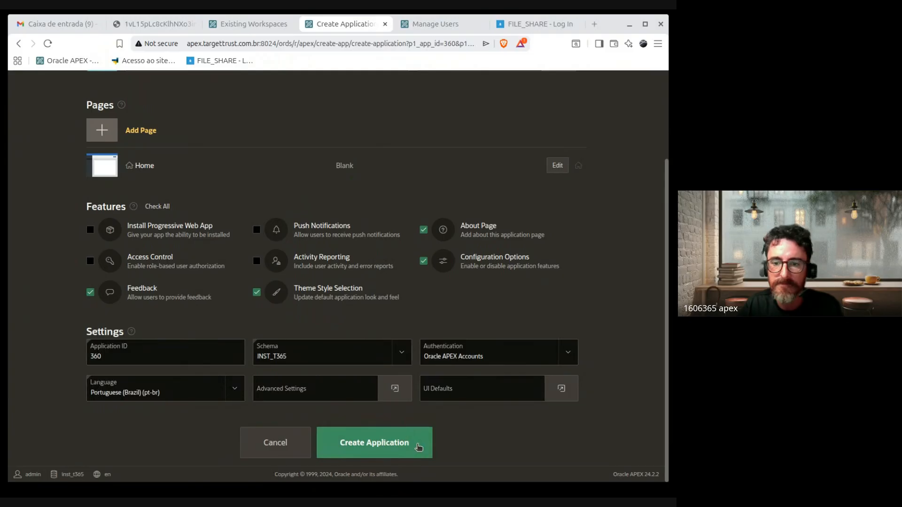
left_click(562, 389)
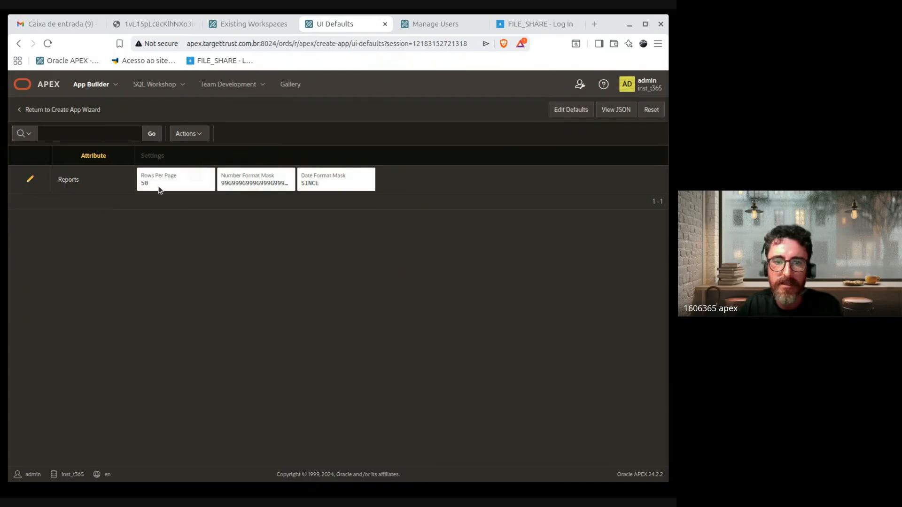
Step: Review the Reports defaults (50 rows per page, date mask SINCE), then return to the wizard
left_click_drag(159, 189, 126, 184)
left_click_drag(58, 183, 227, 194)
left_click_drag(325, 182, 46, 189)
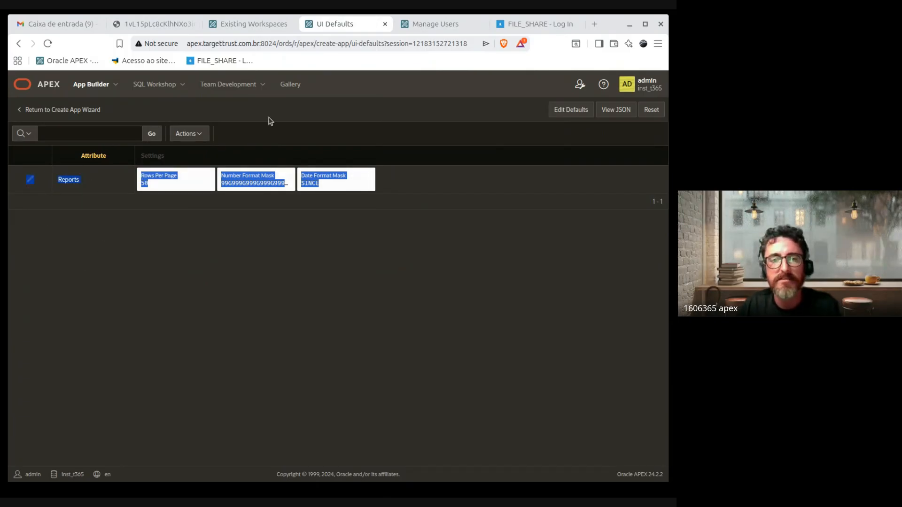
left_click(89, 207)
double_click(56, 183)
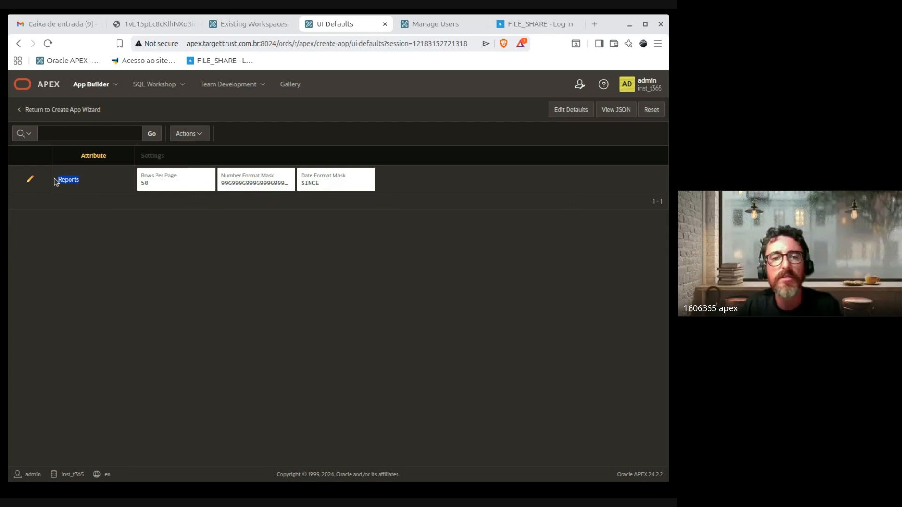
left_click_drag(59, 182, 67, 177)
double_click(146, 187)
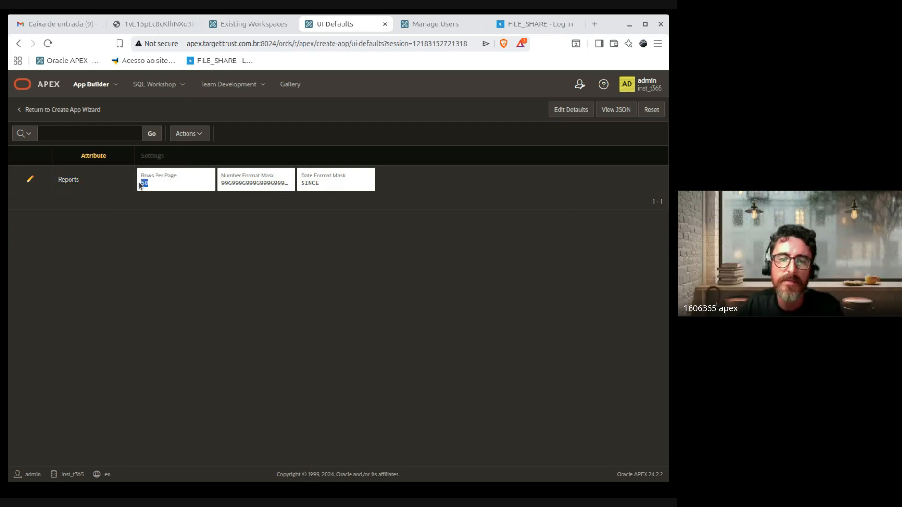
left_click_drag(158, 187, 252, 195)
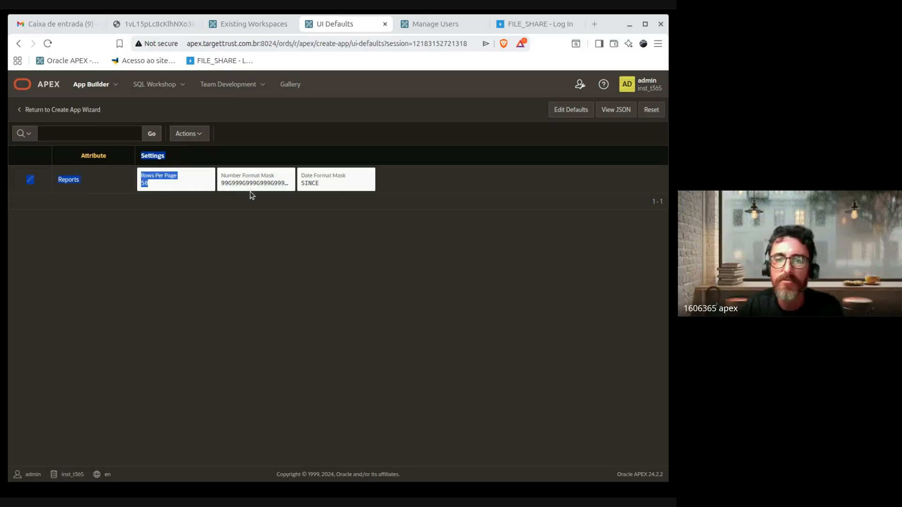
left_click(286, 184)
left_click_drag(333, 185, 141, 176)
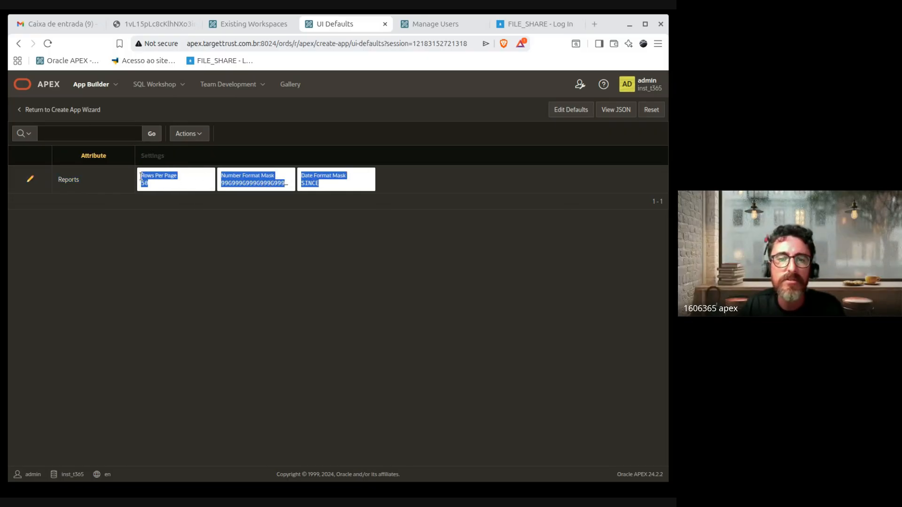
left_click(71, 176)
left_click(14, 112)
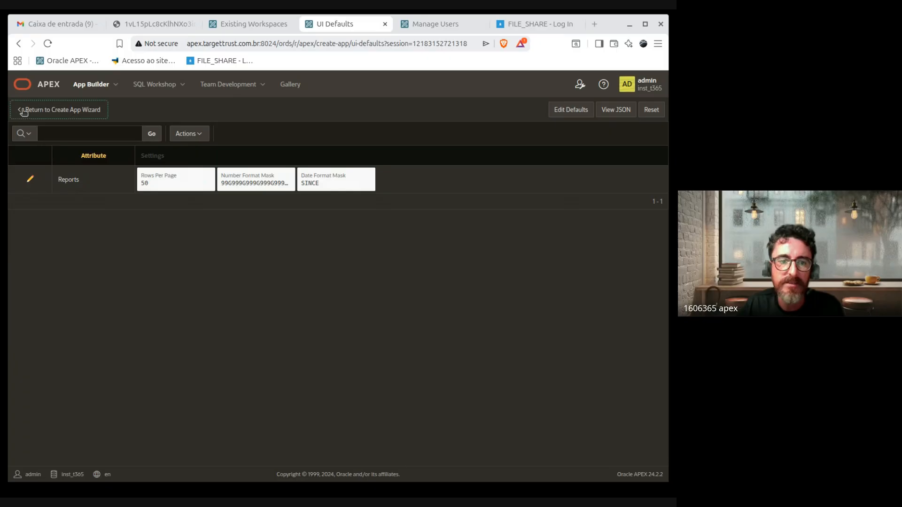
Step: Create APPCURSO as application 360 with 12 pages and run it
scroll(578, 302, "down", 3)
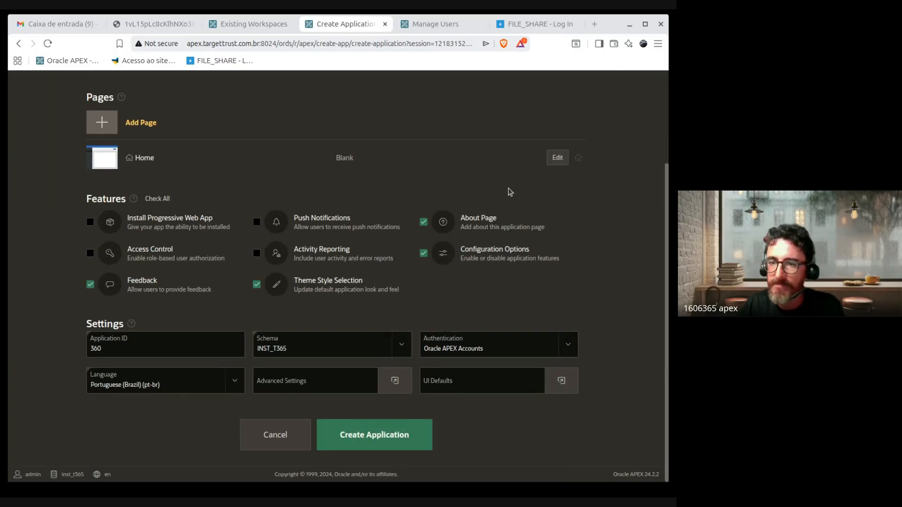
left_click(384, 446)
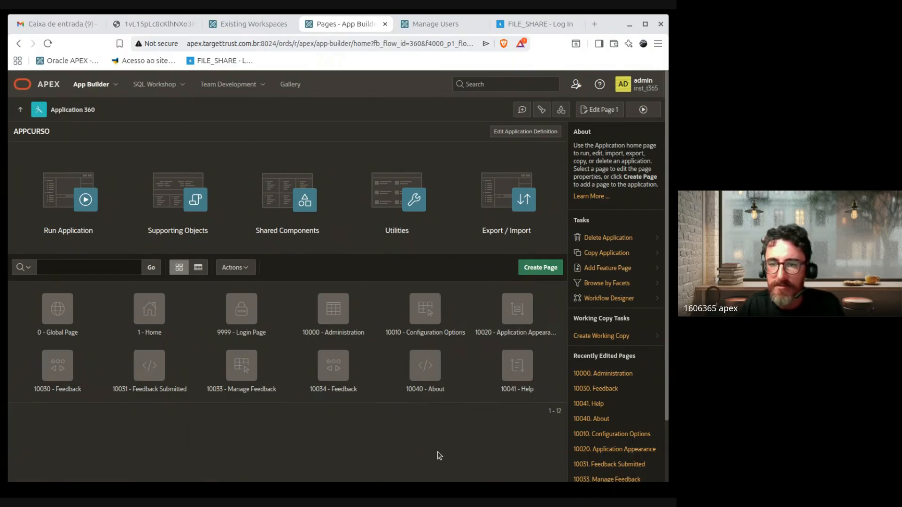
left_click_drag(538, 408, 143, 329)
left_click(279, 424)
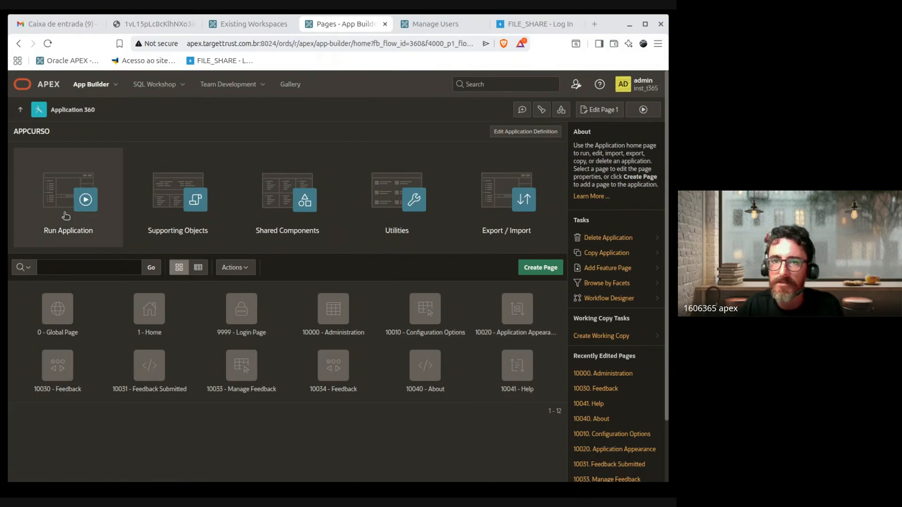
left_click(76, 201)
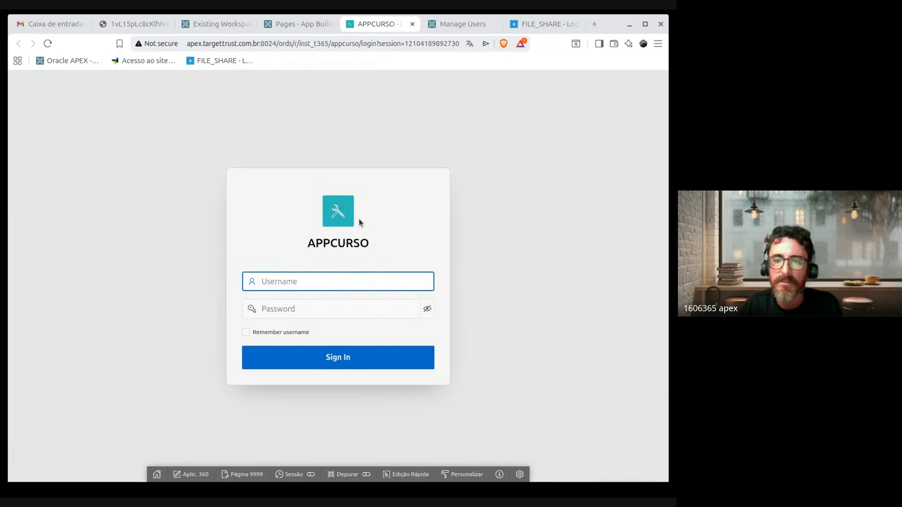
Step: Sign in to APPCURSO using the saved username and the account password
left_click(532, 274)
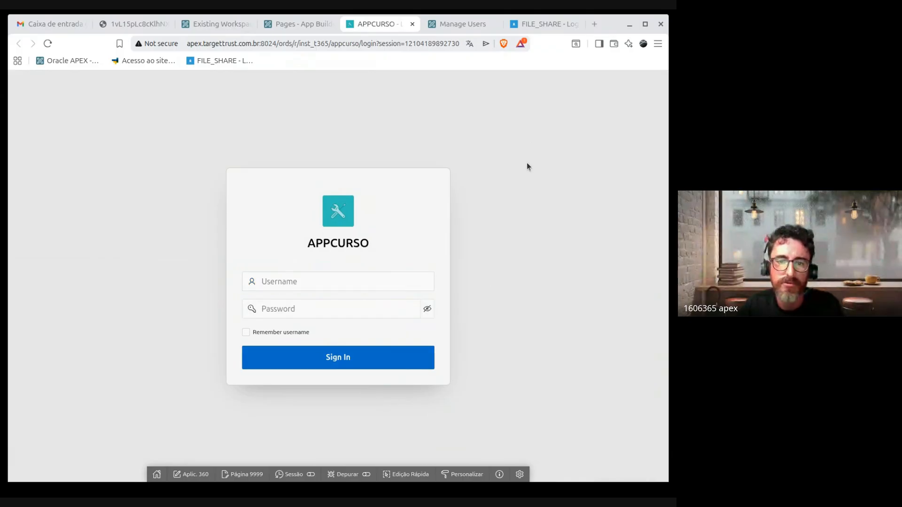
left_click(287, 286)
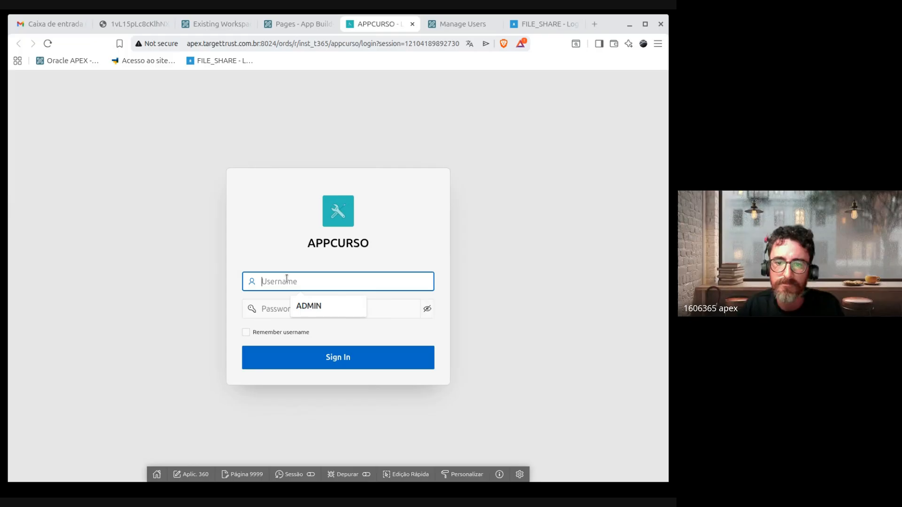
left_click(331, 308)
left_click(285, 311)
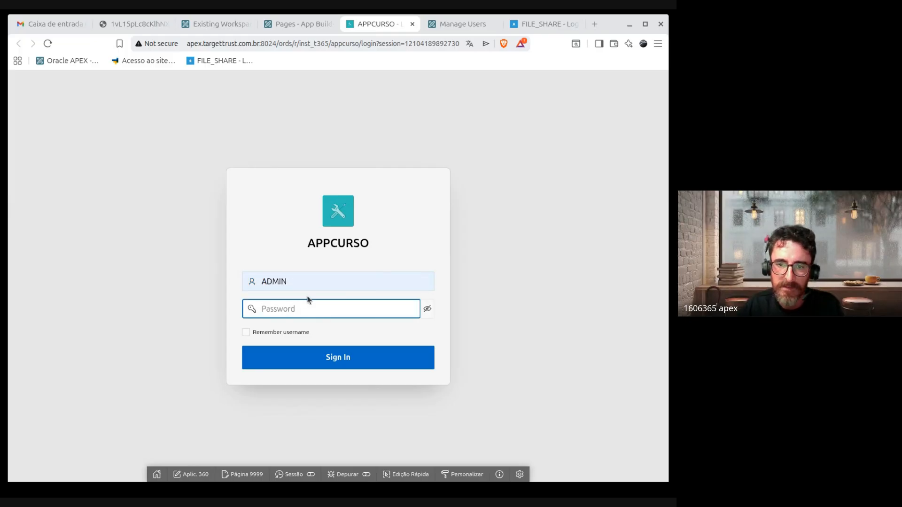
type("••")
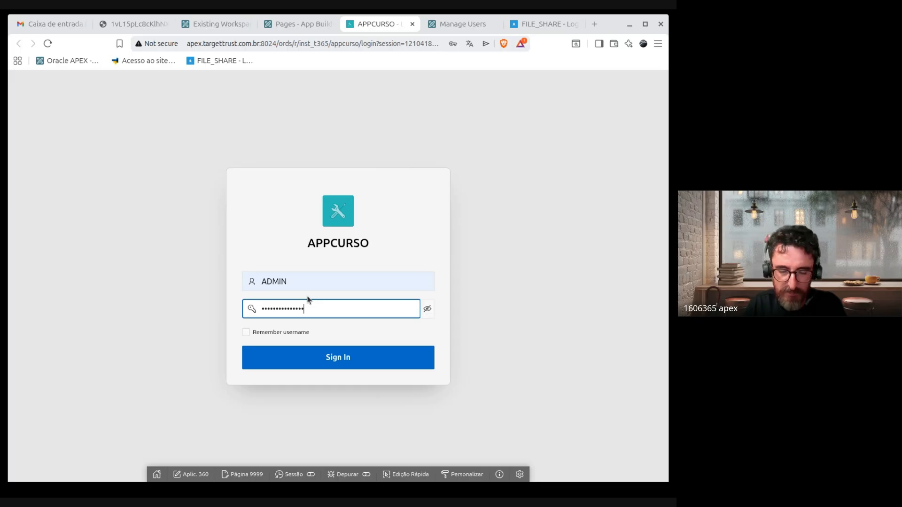
key("Return")
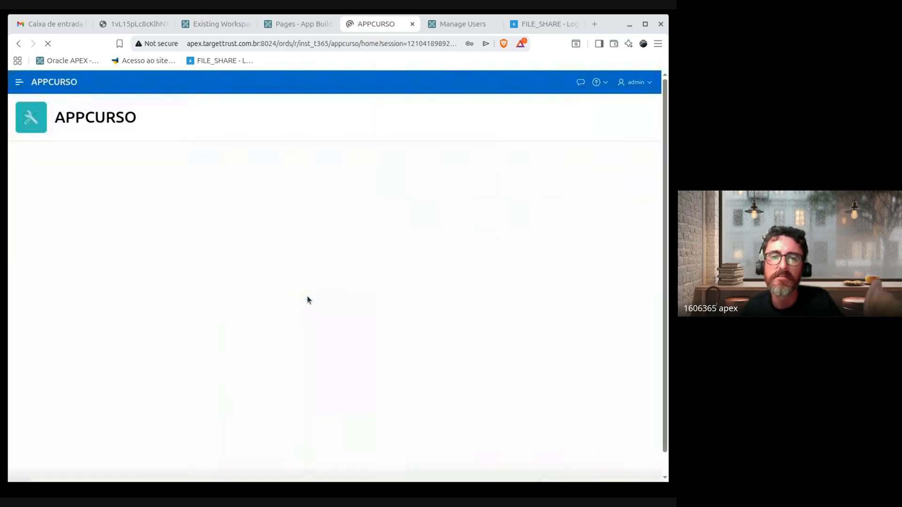
Step: Switch between the App Builder and running app tabs, checking the user menu and navigation
left_click_drag(56, 118, 158, 134)
left_click(291, 24)
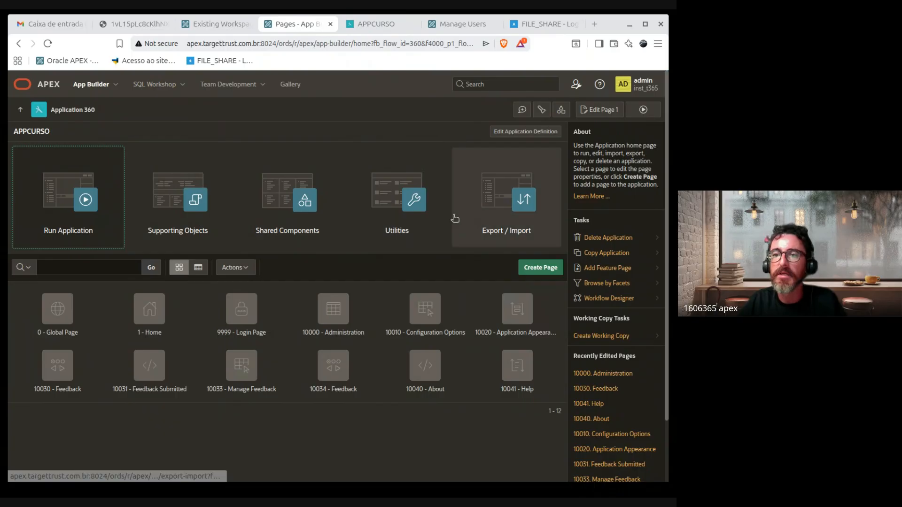
left_click(369, 25)
left_click(642, 87)
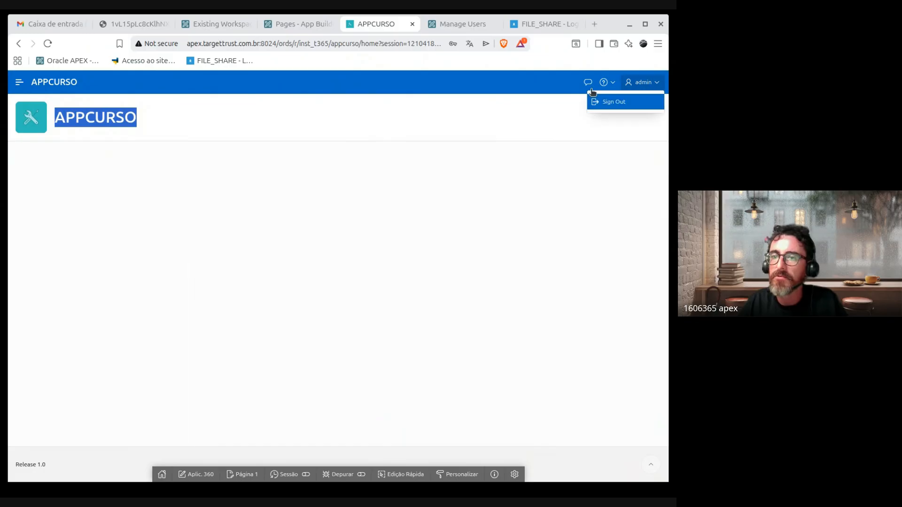
left_click(648, 85)
left_click(298, 24)
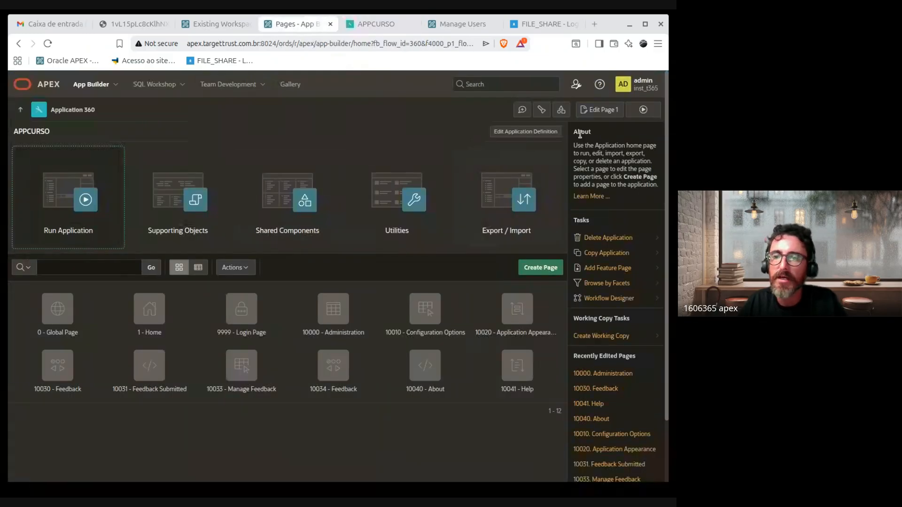
left_click(375, 24)
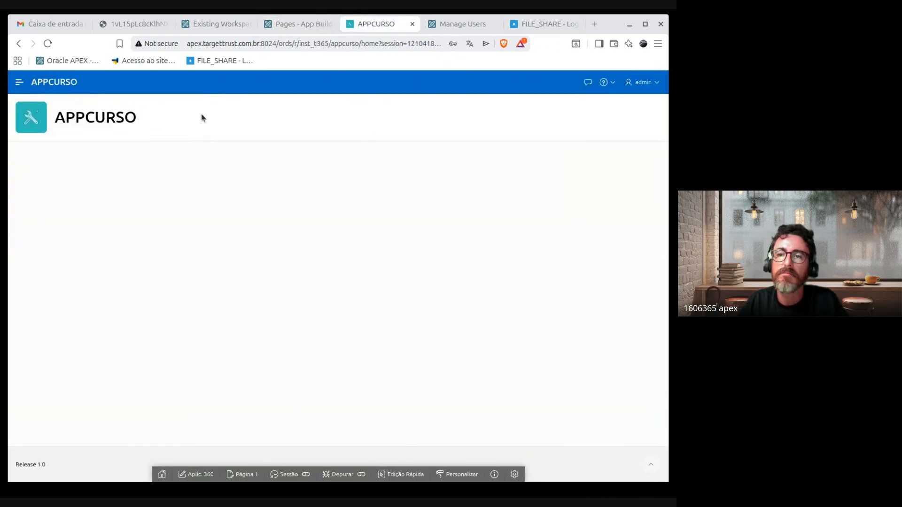
left_click(20, 82)
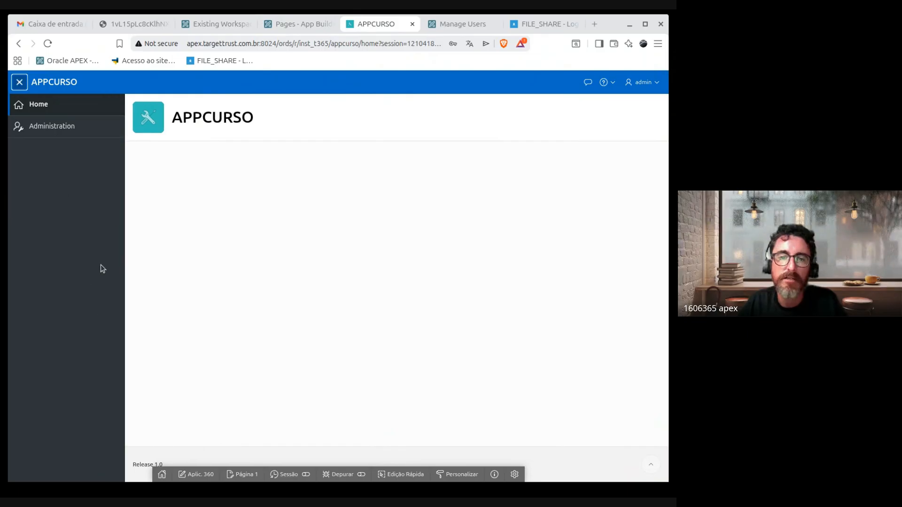
Step: Visit the Administration page, return Home, and view the user menu and Page Help options
left_click(643, 82)
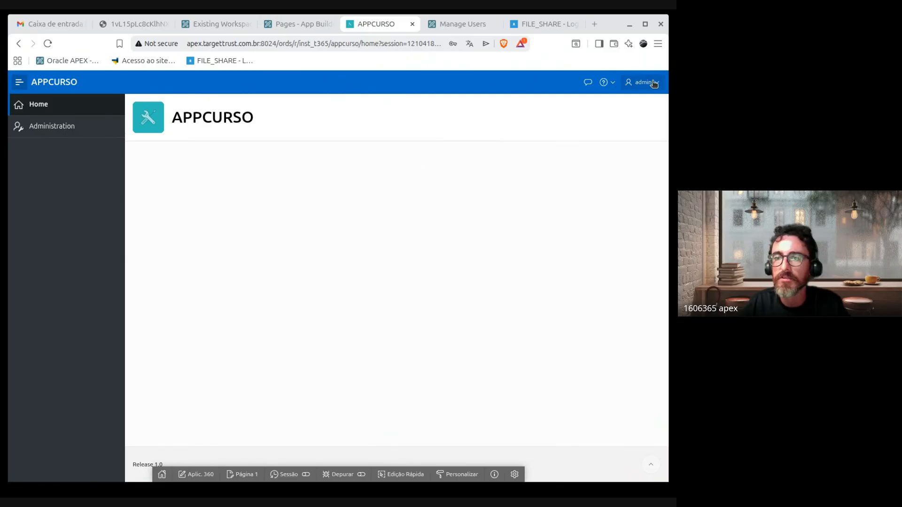
left_click(52, 127)
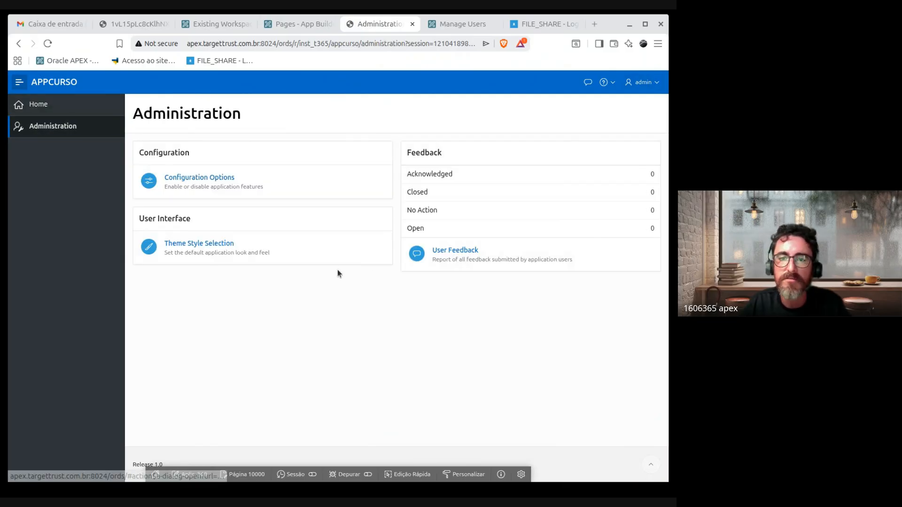
left_click(38, 104)
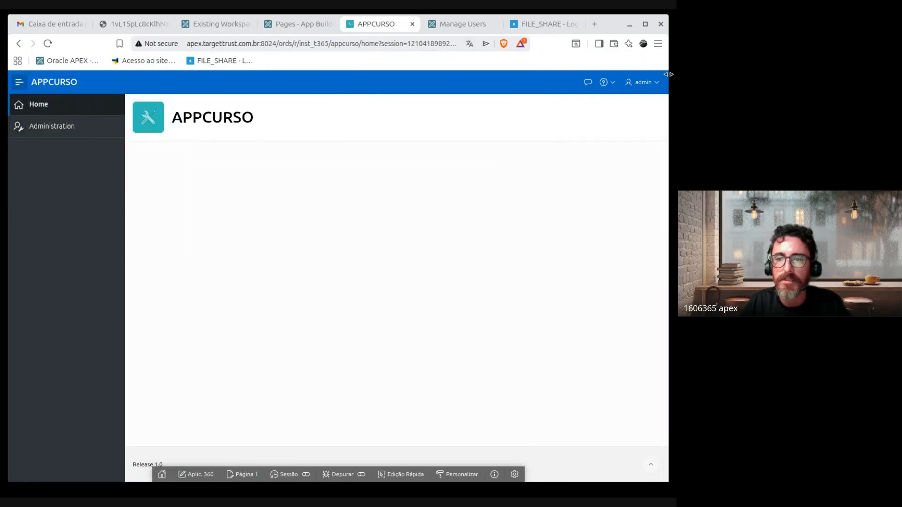
left_click(35, 141)
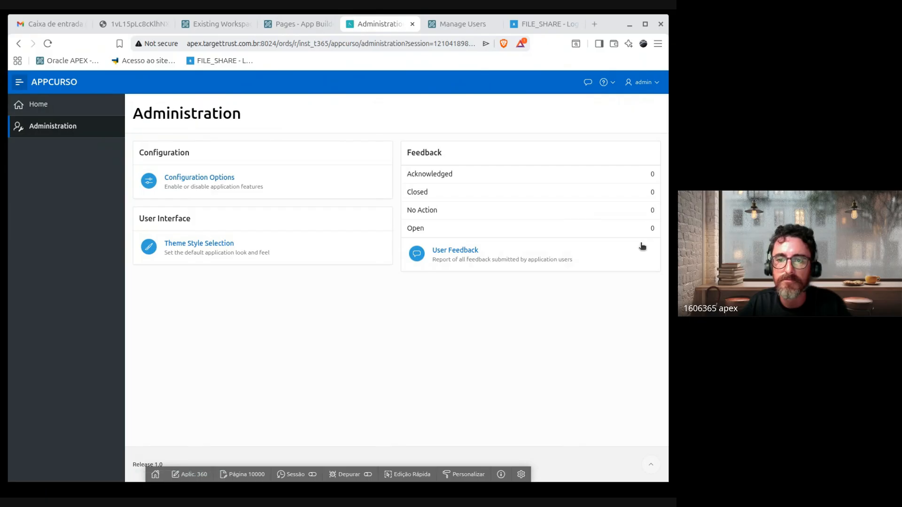
left_click(607, 82)
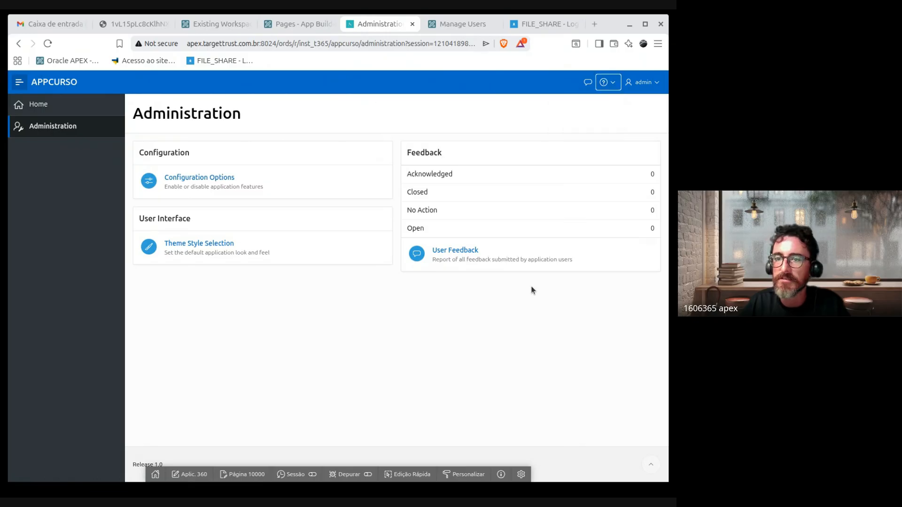
left_click(44, 109)
left_click(642, 83)
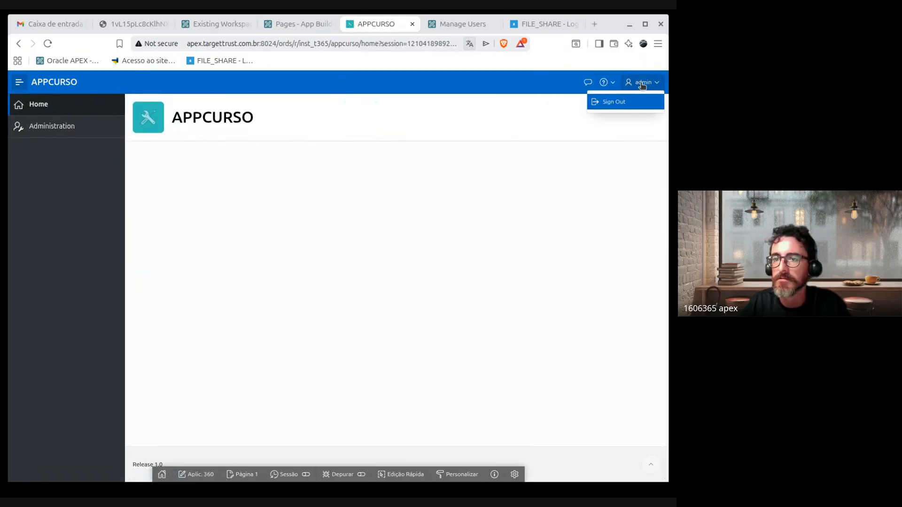
left_click(609, 85)
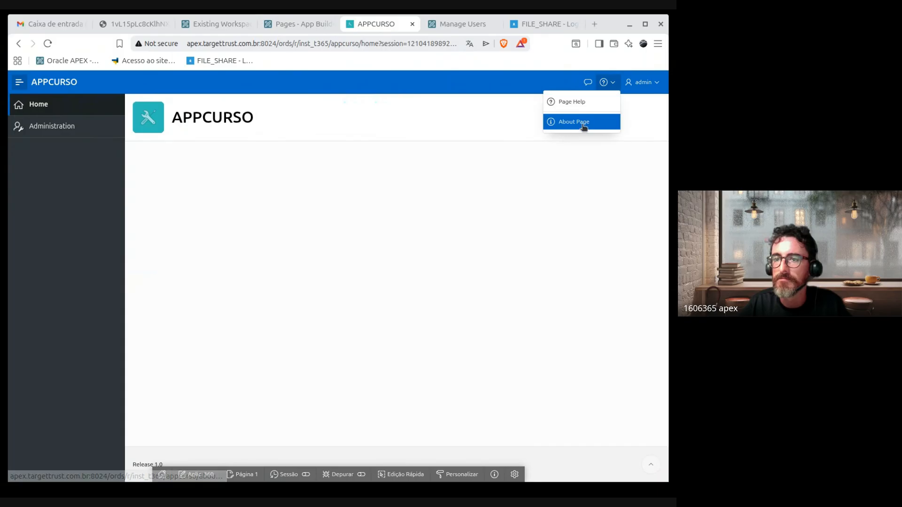
left_click(570, 103)
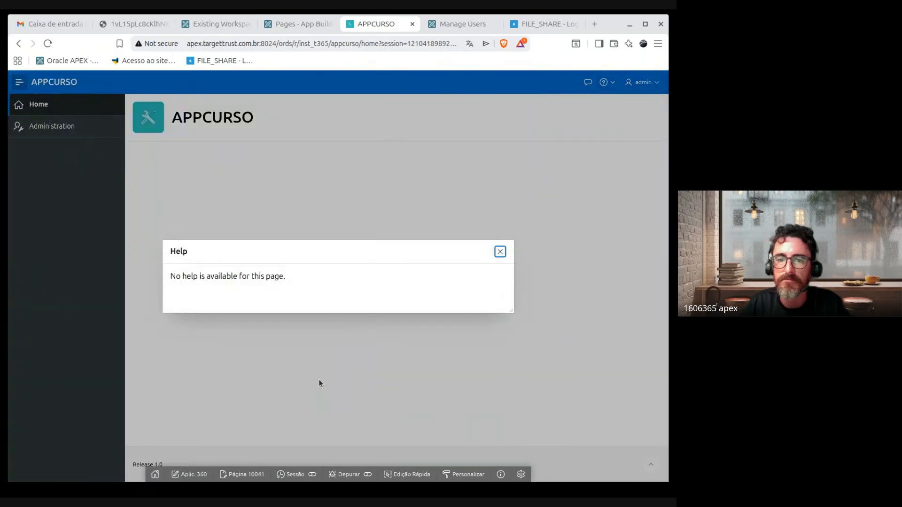
left_click_drag(168, 252, 211, 189)
left_click_drag(325, 215, 211, 222)
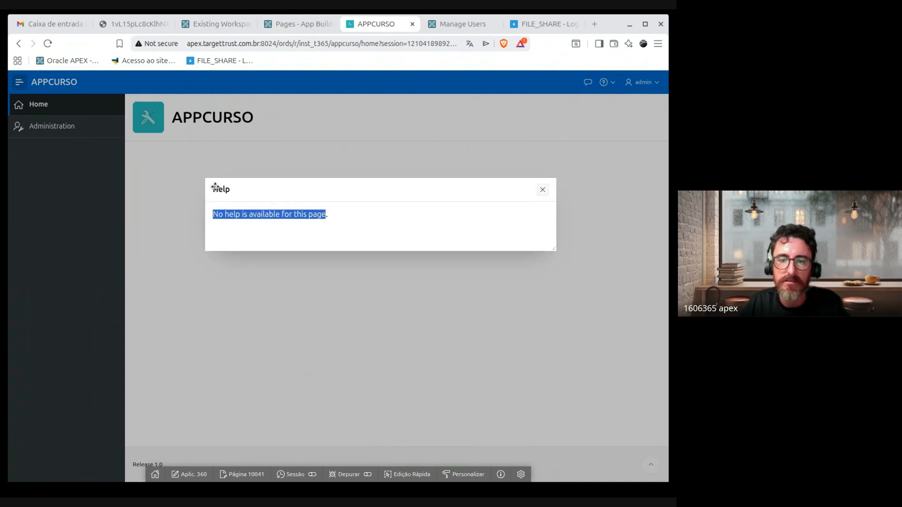
left_click_drag(224, 191, 227, 227)
left_click(263, 225)
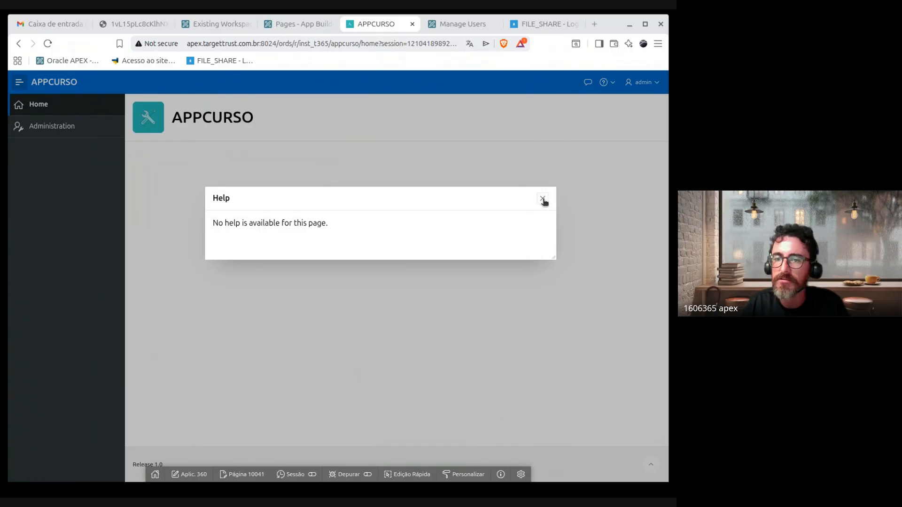
left_click(543, 199)
left_click(588, 83)
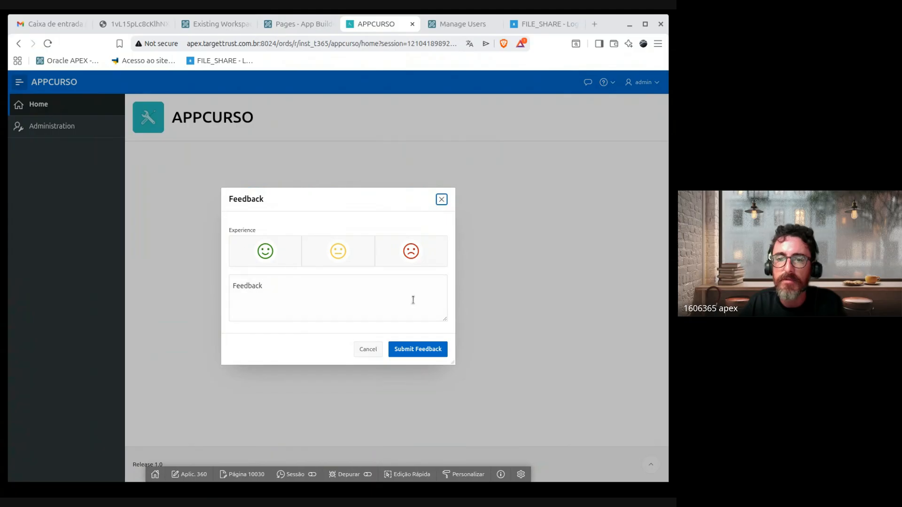
left_click_drag(394, 195, 470, 133)
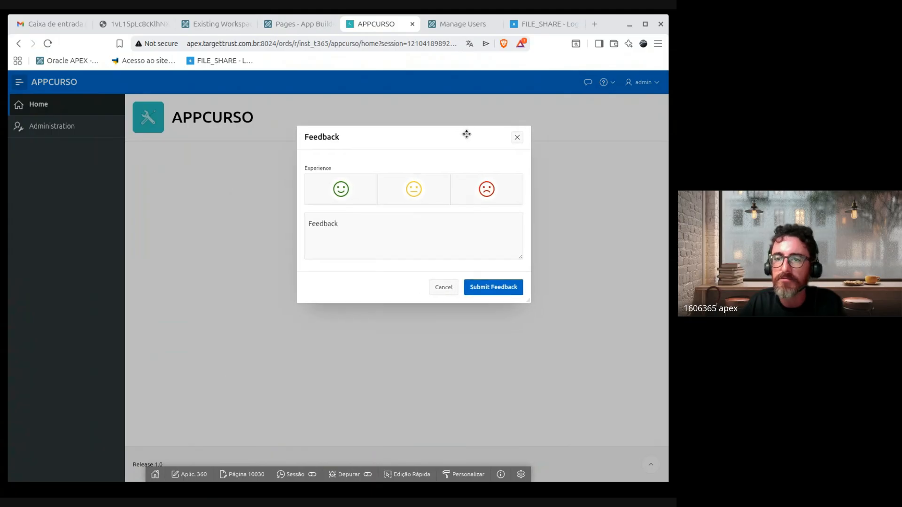
left_click(397, 238)
type("dvsdfgggsdhdsf")
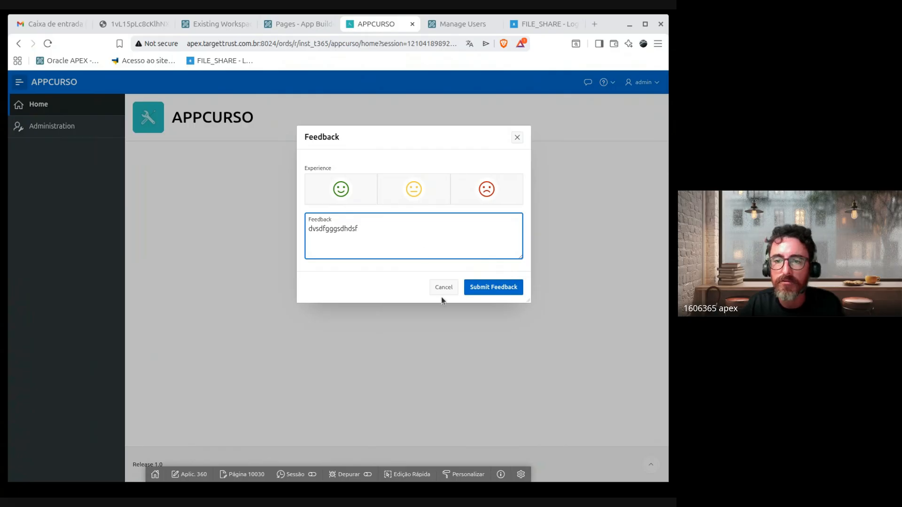
key("ctrl+a")
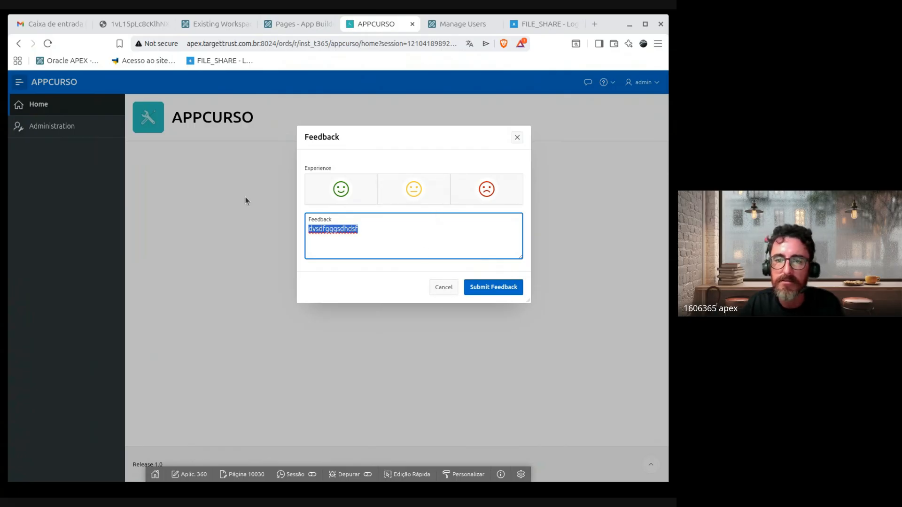
left_click(414, 192)
left_click(397, 231)
key("ctrl+a")
key("BackSpace")
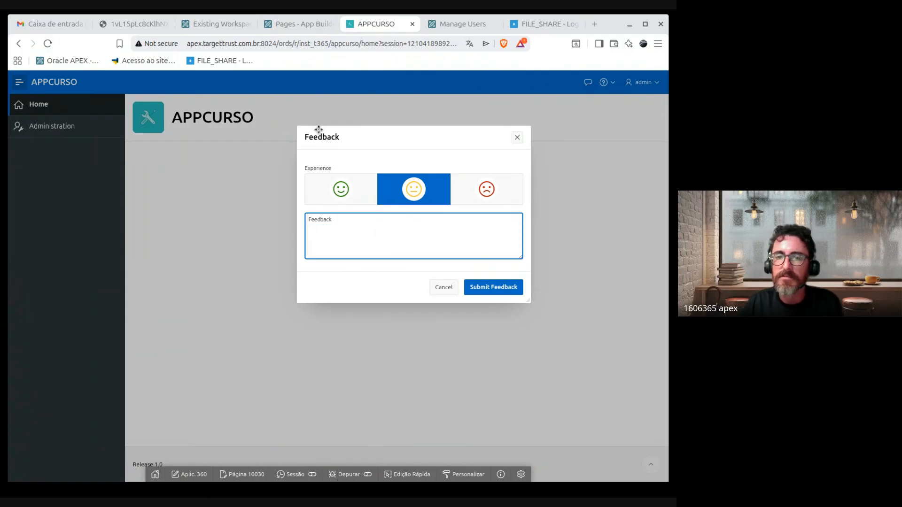
left_click_drag(319, 129, 283, 190)
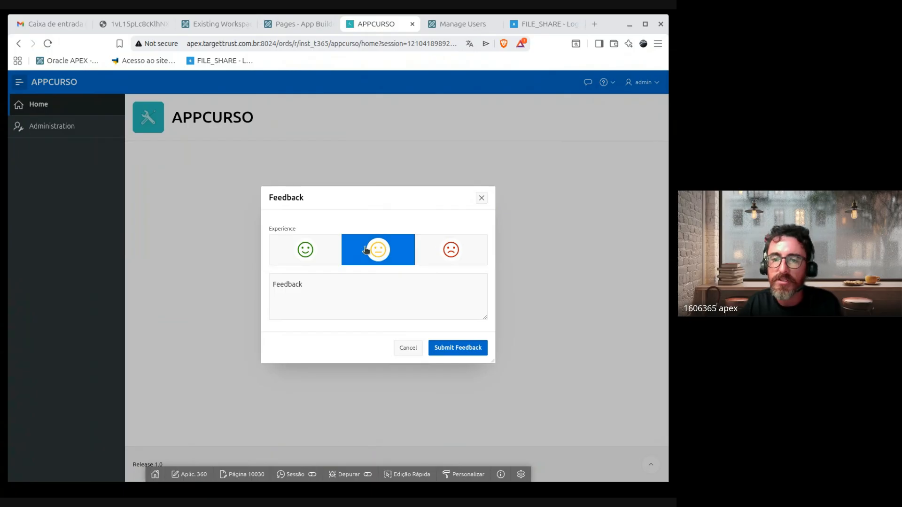
left_click(415, 356)
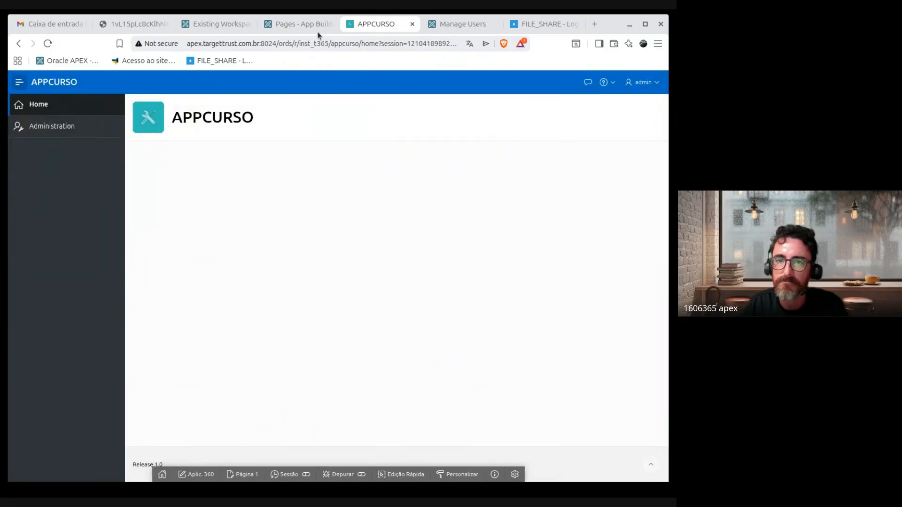
Step: Switch to the App Builder tab, visit Utilities, and go back to Application 360's home
left_click(287, 24)
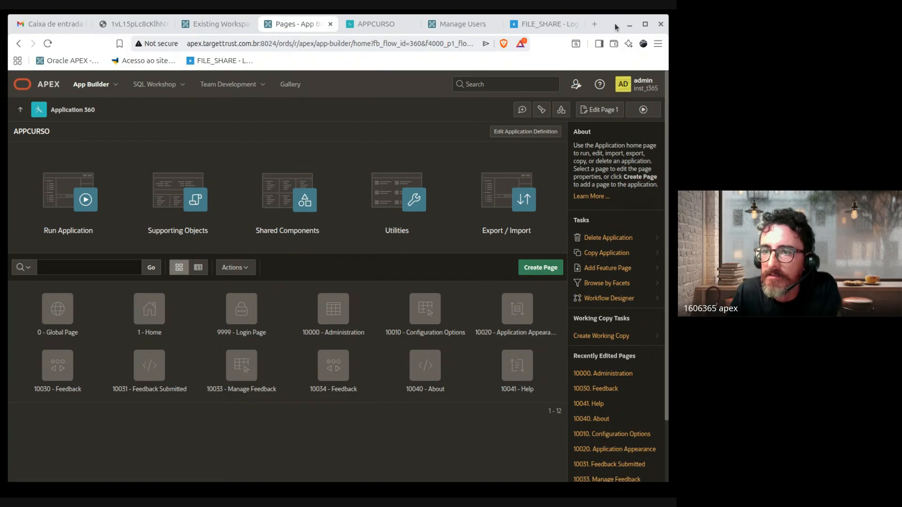
left_click_drag(615, 24, 615, 25)
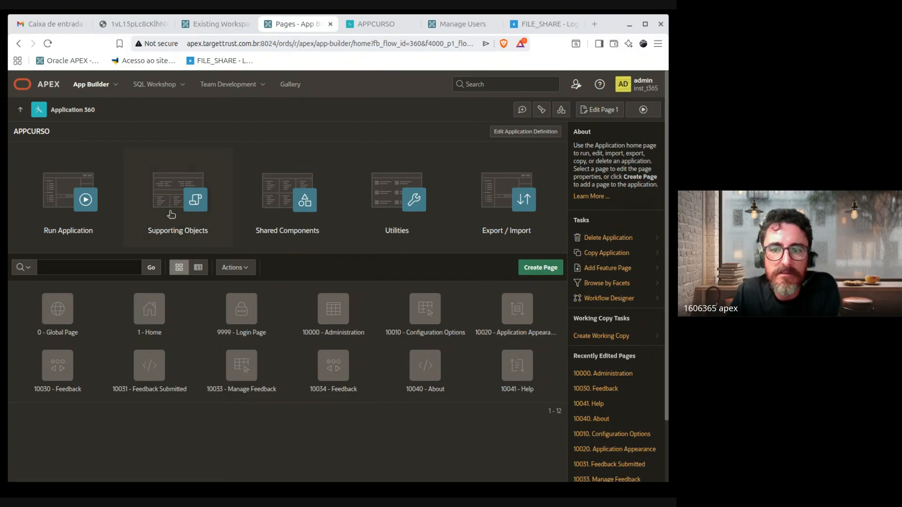
left_click_drag(17, 133, 77, 138)
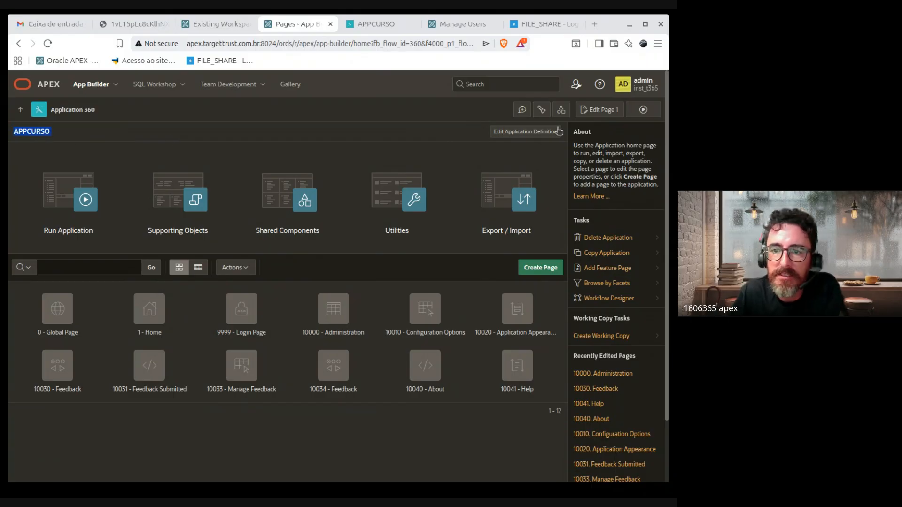
left_click(417, 155)
left_click(14, 46)
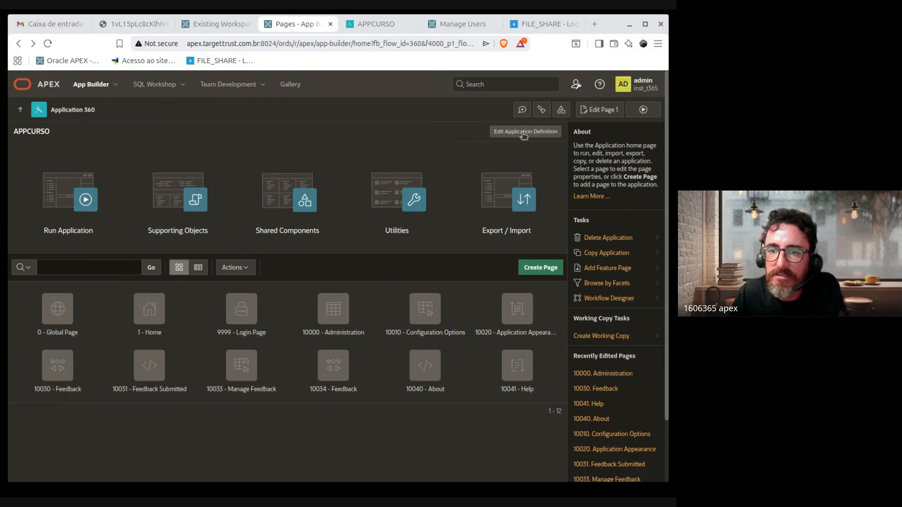
Step: Open Edit Application Definition for application 360 and scroll through its sections
left_click(524, 134)
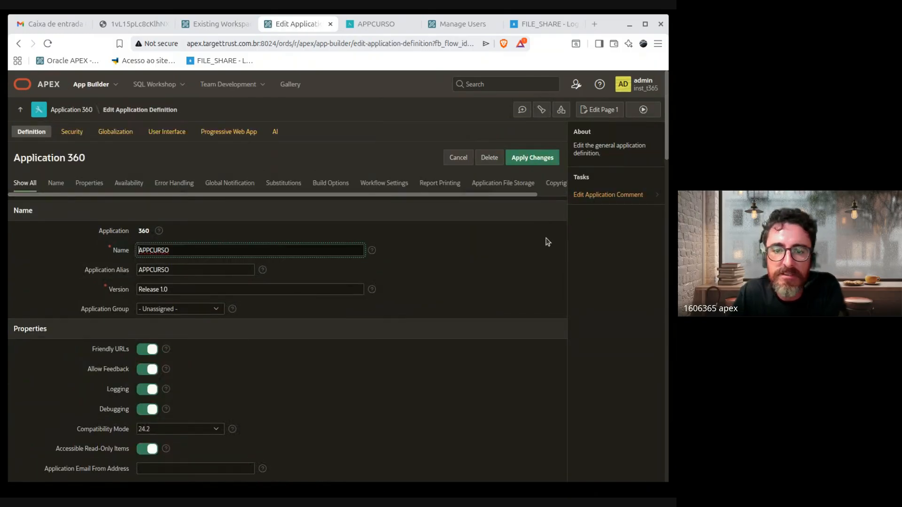
left_click_drag(606, 29, 605, 27)
left_click(605, 28)
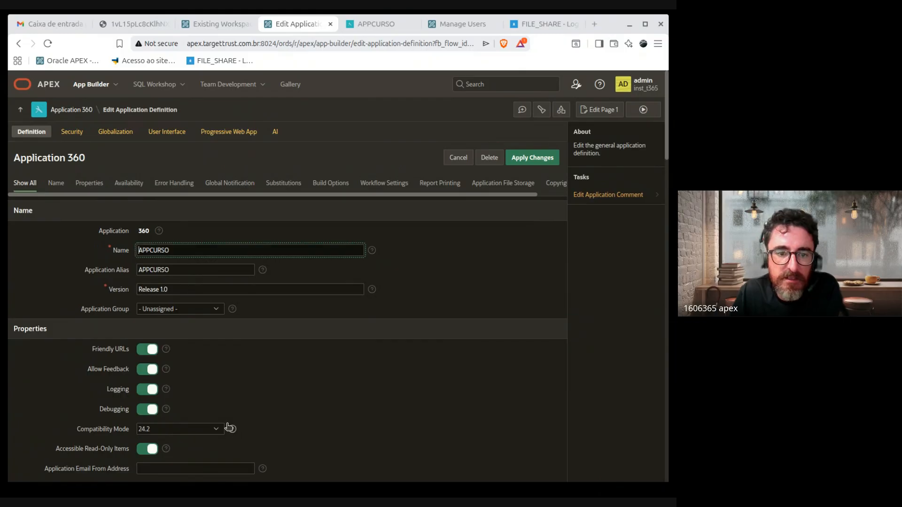
scroll(433, 394, "down", 1)
scroll(433, 394, "down", 15)
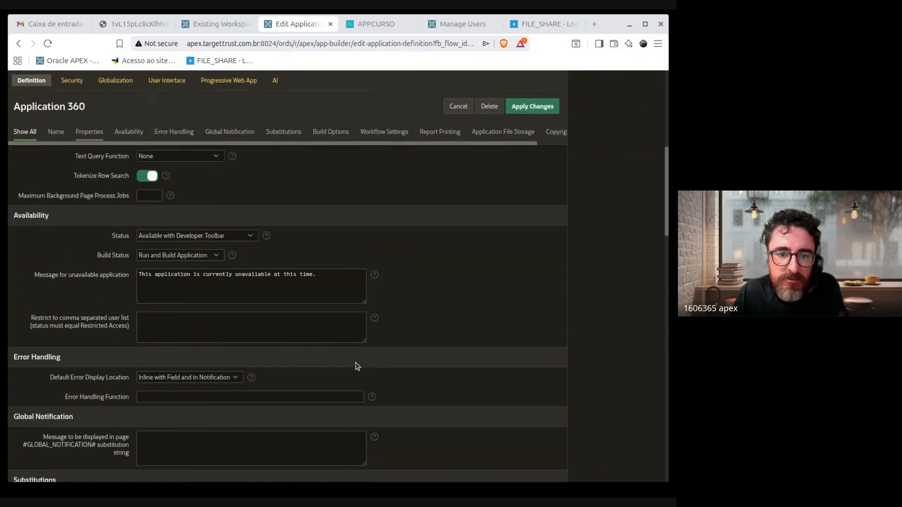
scroll(317, 373, "down", 9)
scroll(318, 371, "up", 20)
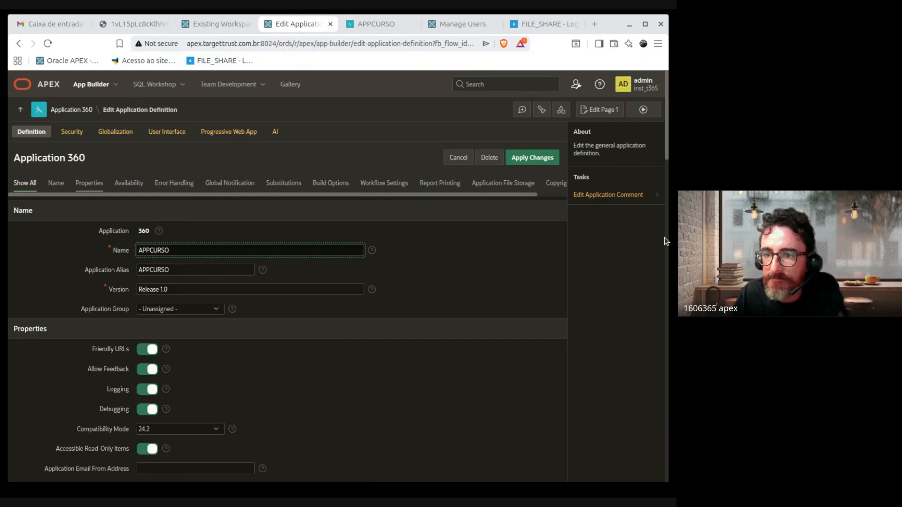
Step: Widen the browser window and review the definition again, ending back at the top
left_click_drag(670, 237, 701, 238)
left_click(517, 263)
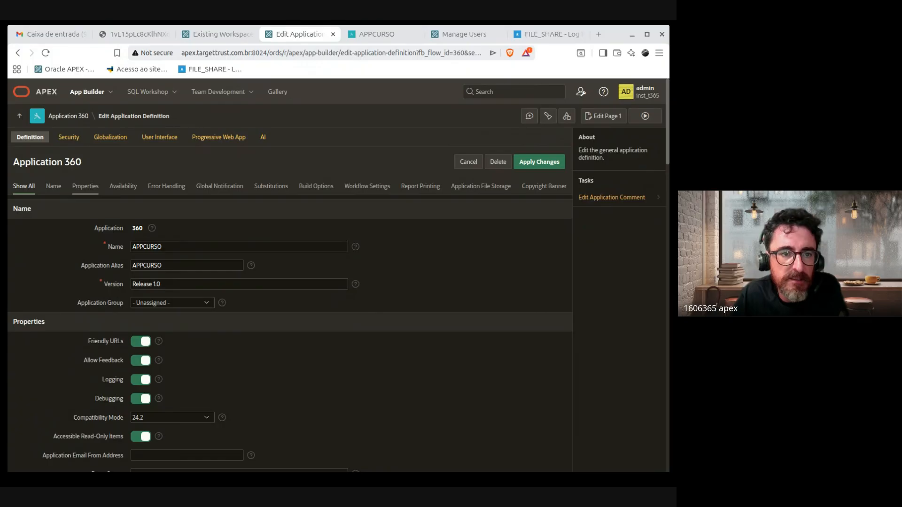
key("alt+Tab")
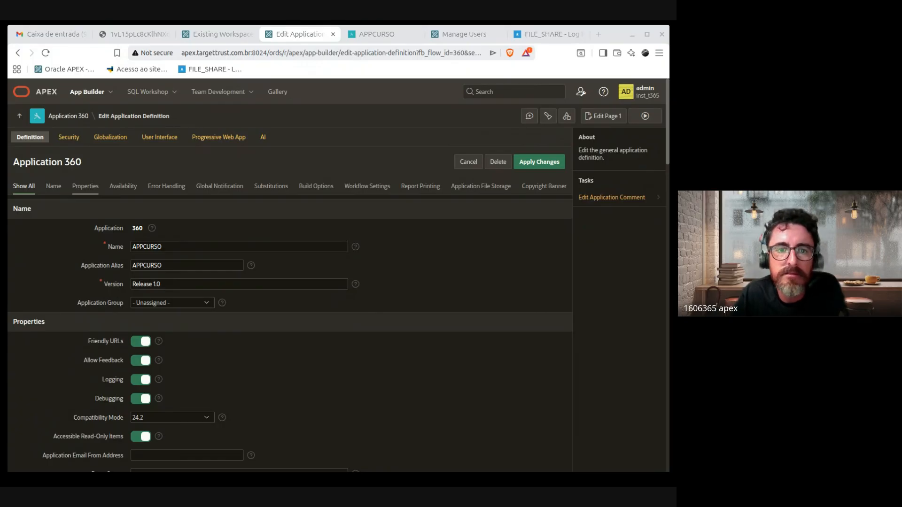
left_click(432, 372)
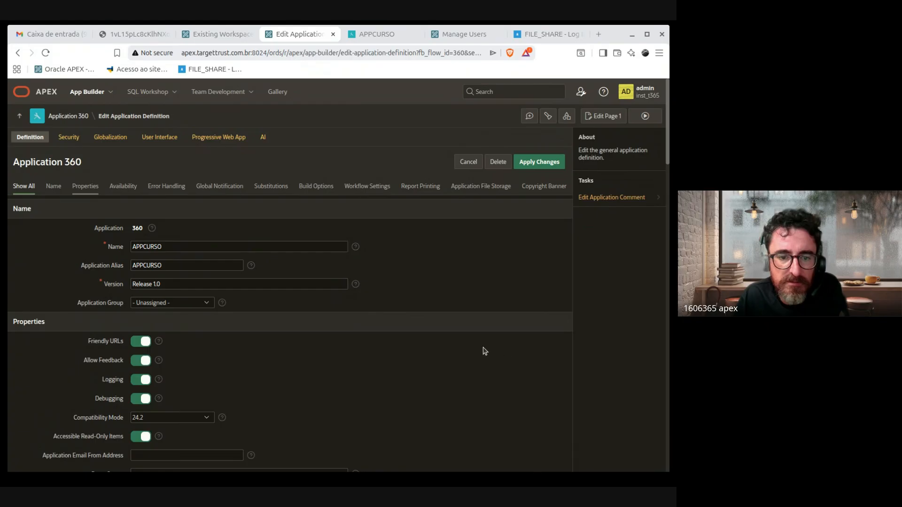
scroll(485, 352, "down", 1)
scroll(436, 351, "up", 1)
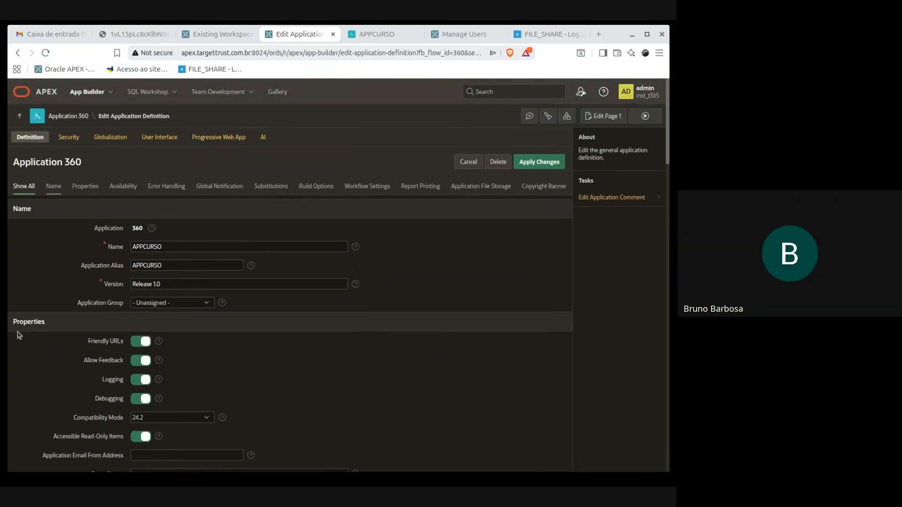
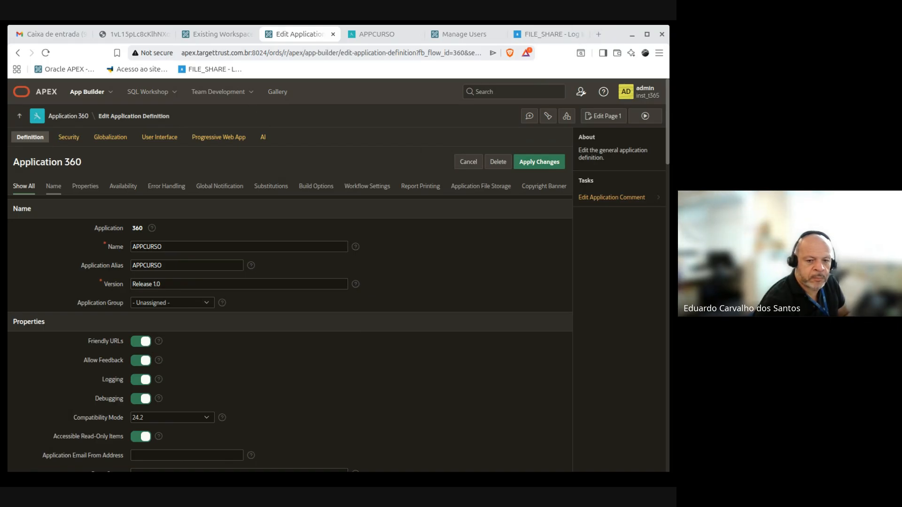
Step: Glance at the Gmail inbox, then open Application 360 (APPCURSO) home in a new tab
left_click(11, 37)
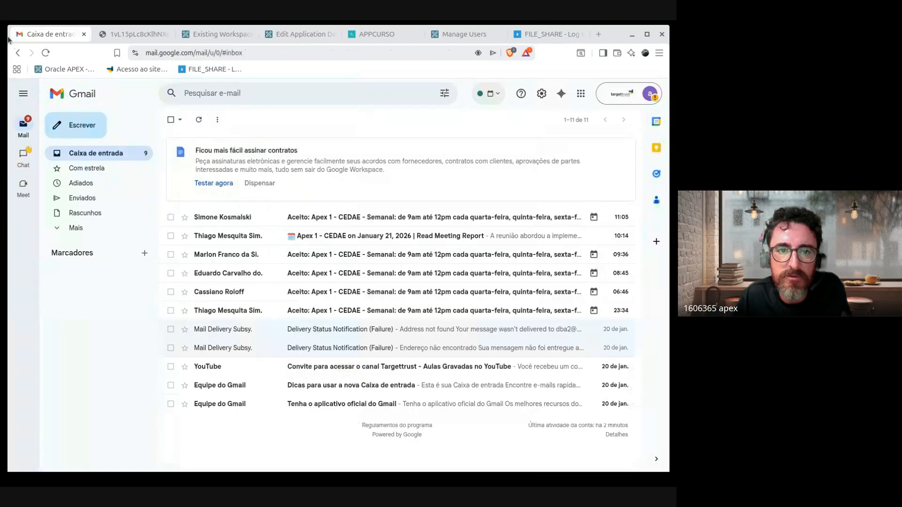
left_click_drag(8, 37, 22, 40)
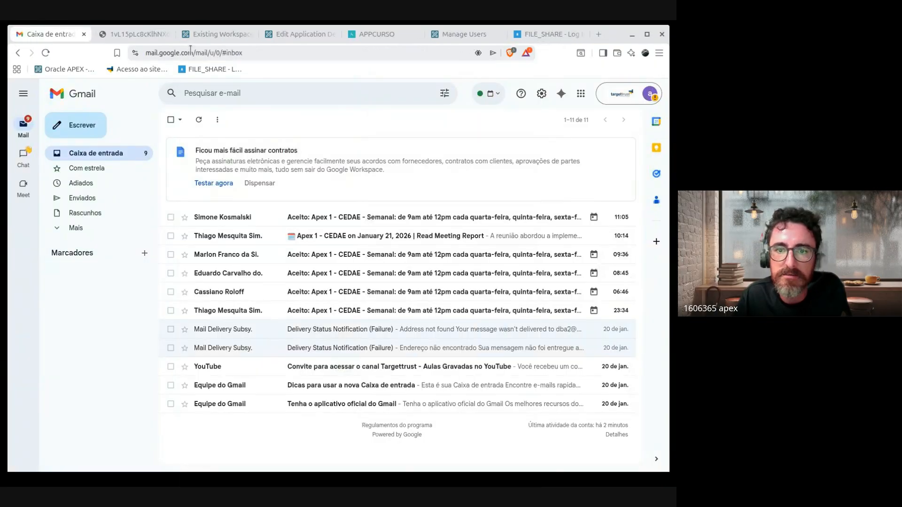
left_click(303, 36)
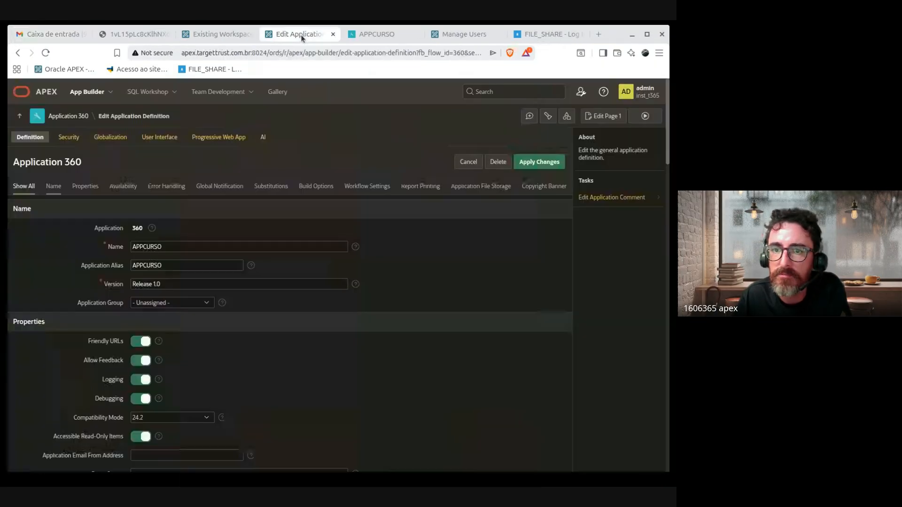
middle_click(68, 116)
left_click(398, 35)
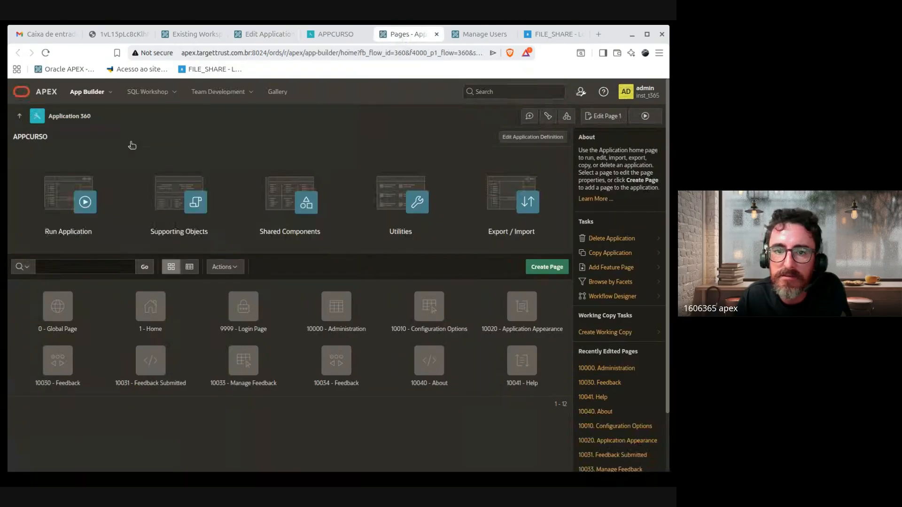
Step: Go up to App Builder and start the full Create App wizard
left_click(19, 116)
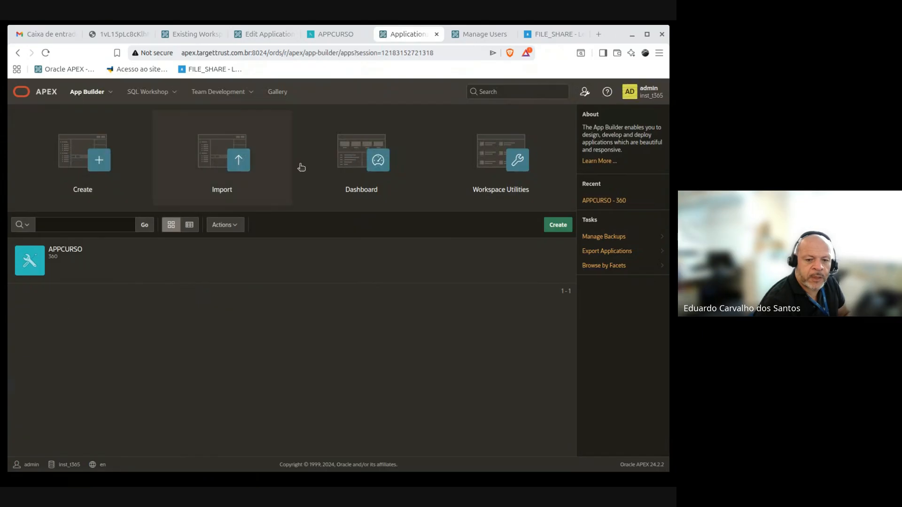
left_click(131, 188)
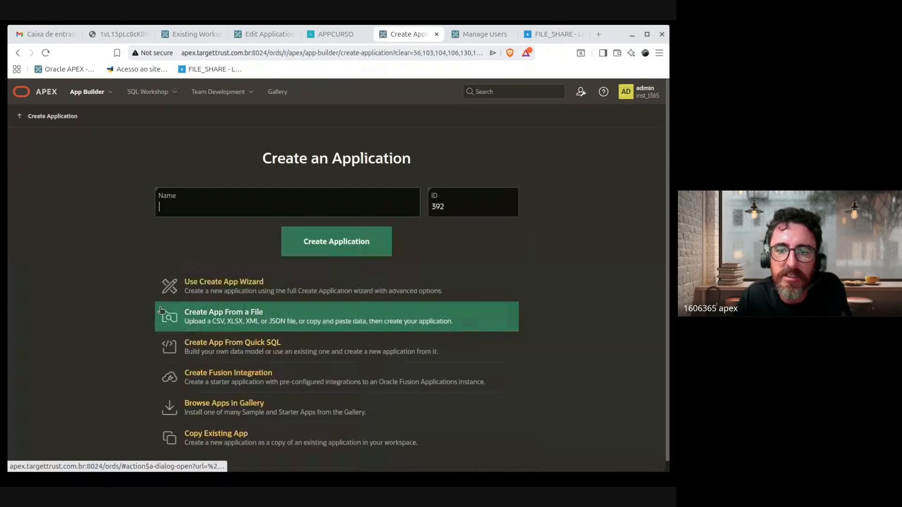
left_click(229, 293)
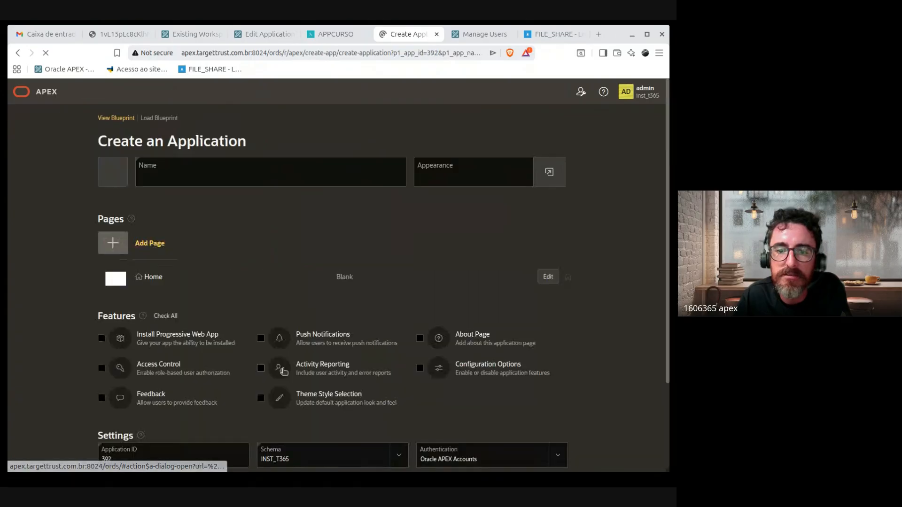
left_click(187, 165)
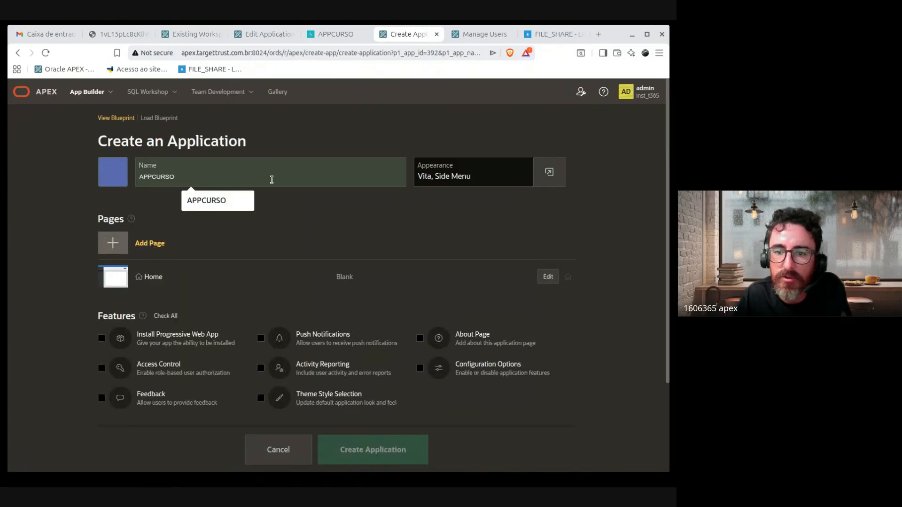
scroll(399, 314, "down", 1)
scroll(399, 313, "down", 2)
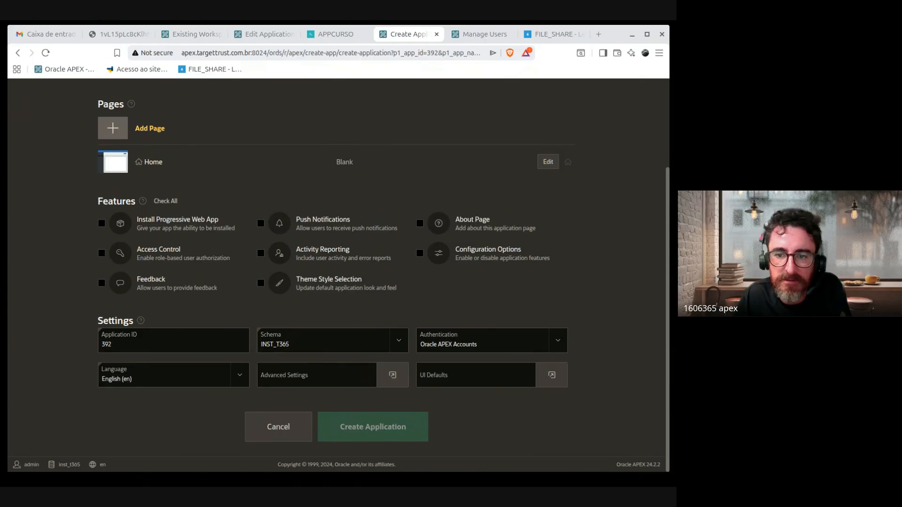
Step: Tick Feedback, About Page, Configuration Options, Theme Style Selection and Activity Reporting, then abandon the wizard
left_click(101, 283)
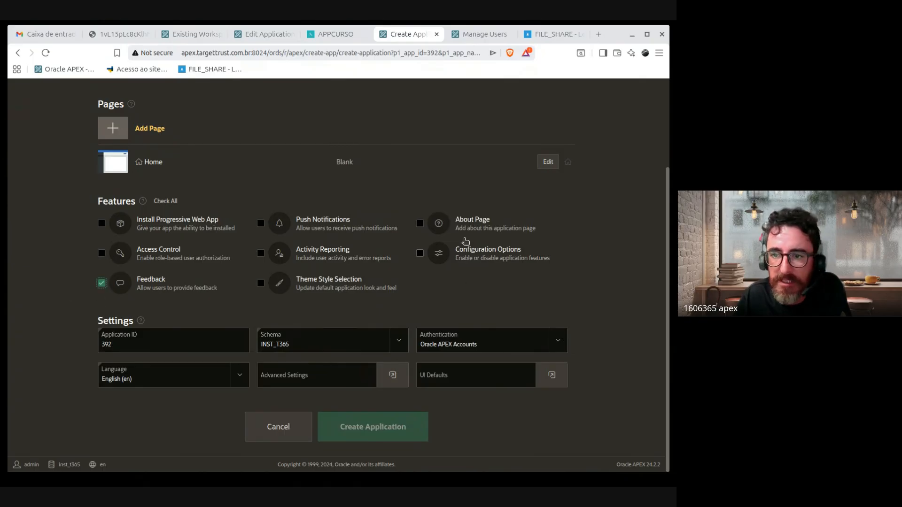
left_click(420, 225)
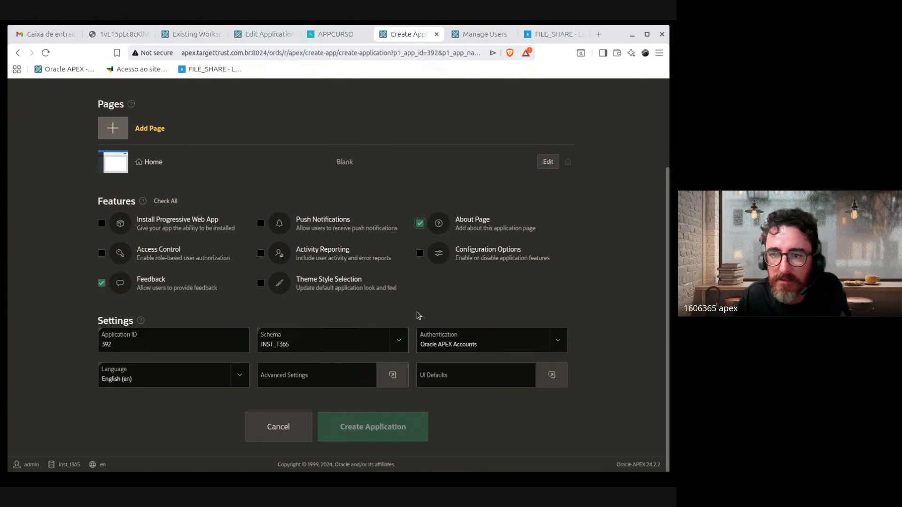
left_click(421, 254)
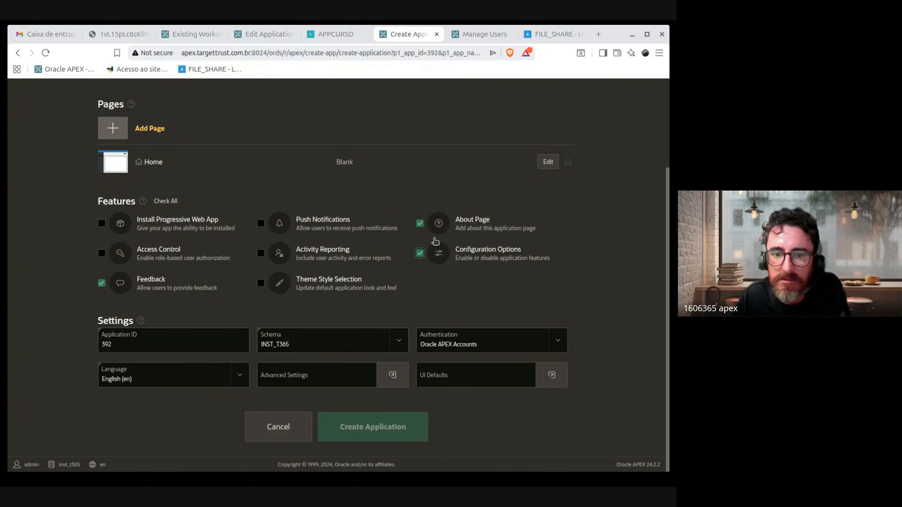
left_click(421, 253)
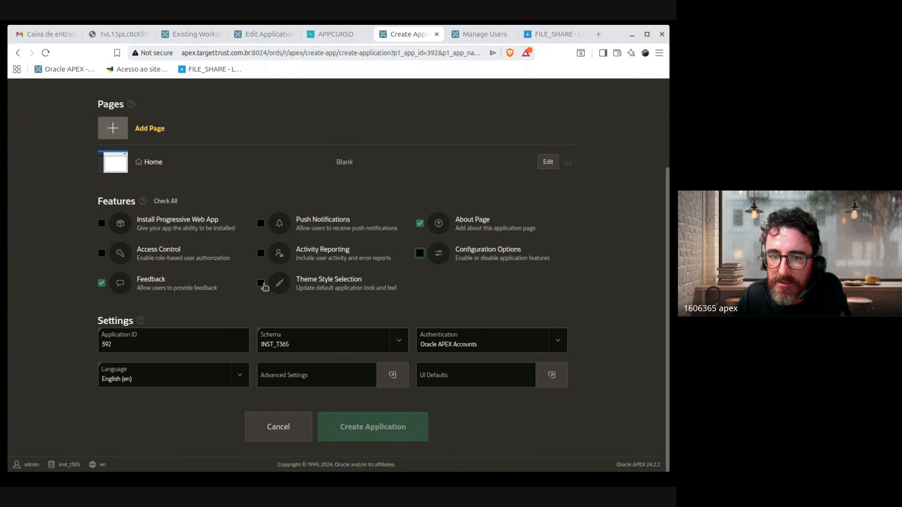
left_click_drag(263, 286, 425, 272)
left_click(421, 254)
left_click(261, 283)
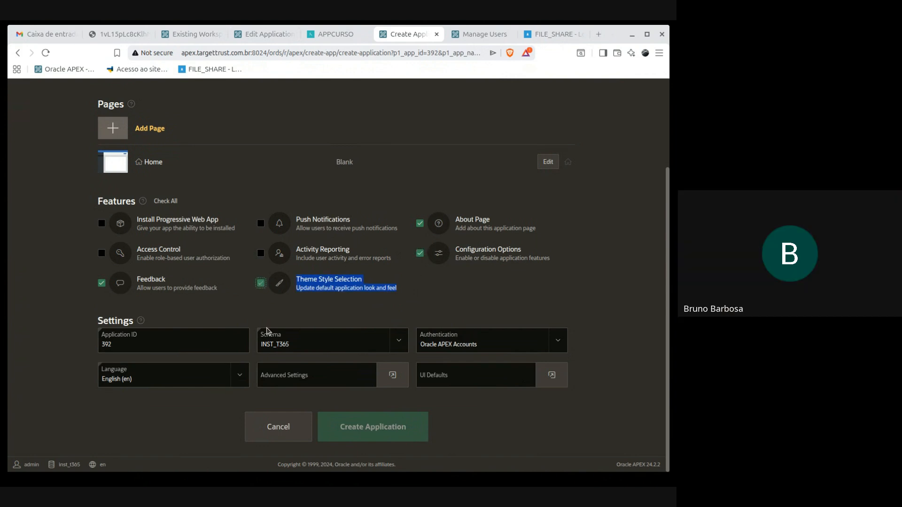
left_click(484, 313)
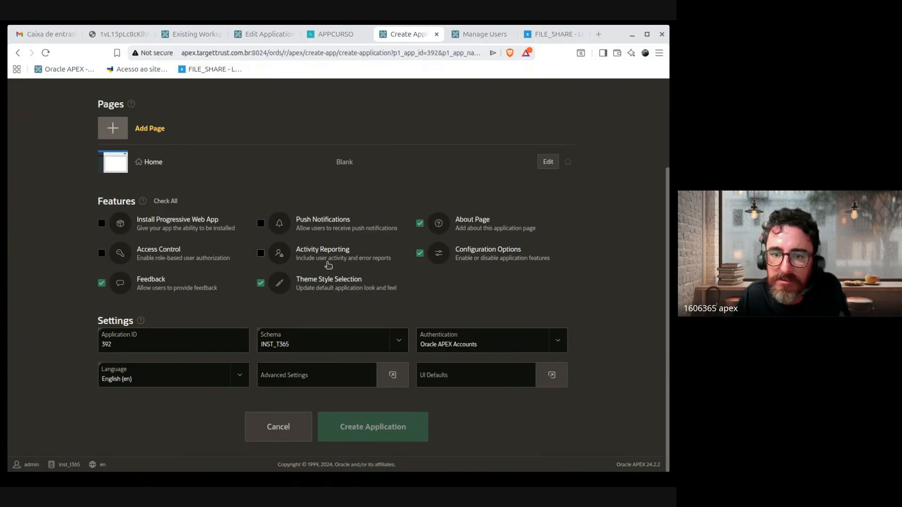
left_click(261, 254)
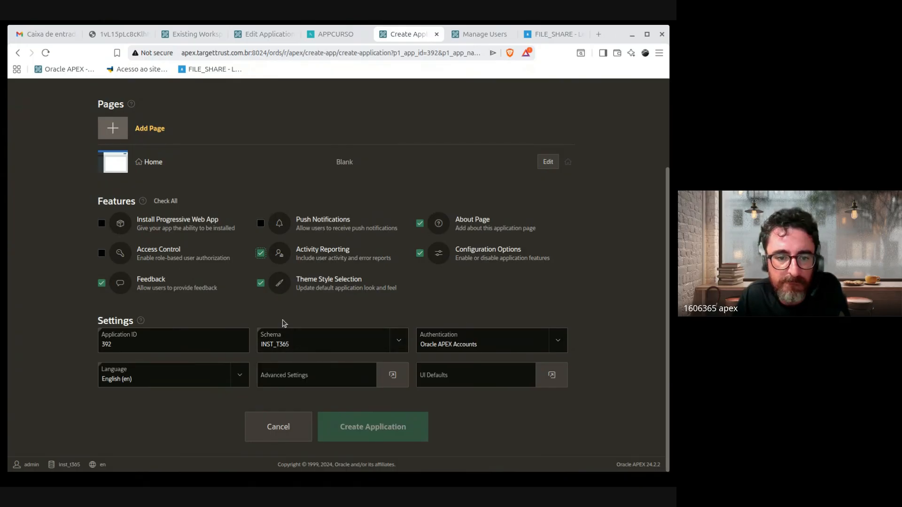
scroll(282, 325, "up", 3)
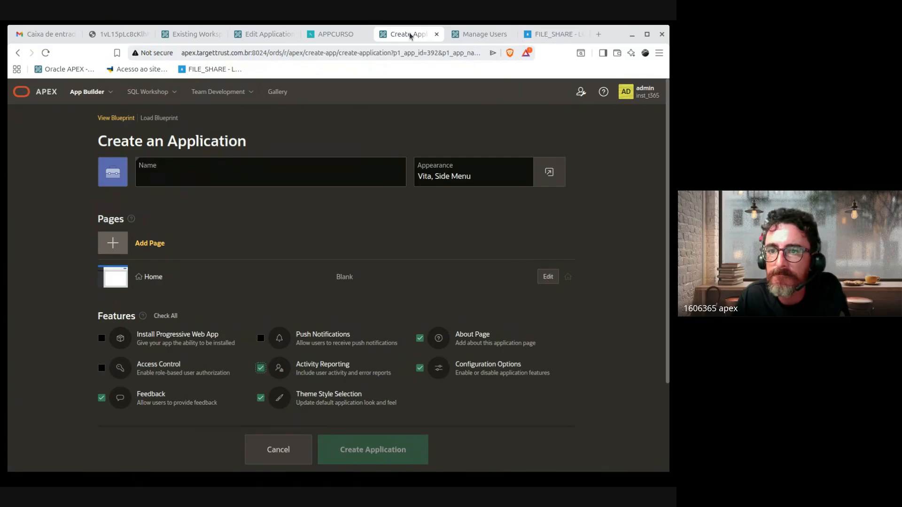
left_click(436, 34)
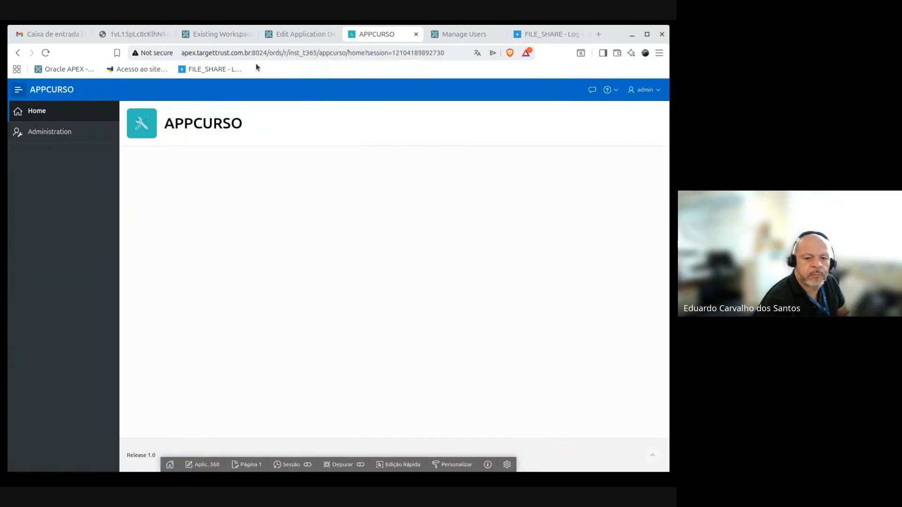
Step: Return to the Edit Application Definition page, scroll its Properties, and highlight the Application Alias label
left_click(306, 34)
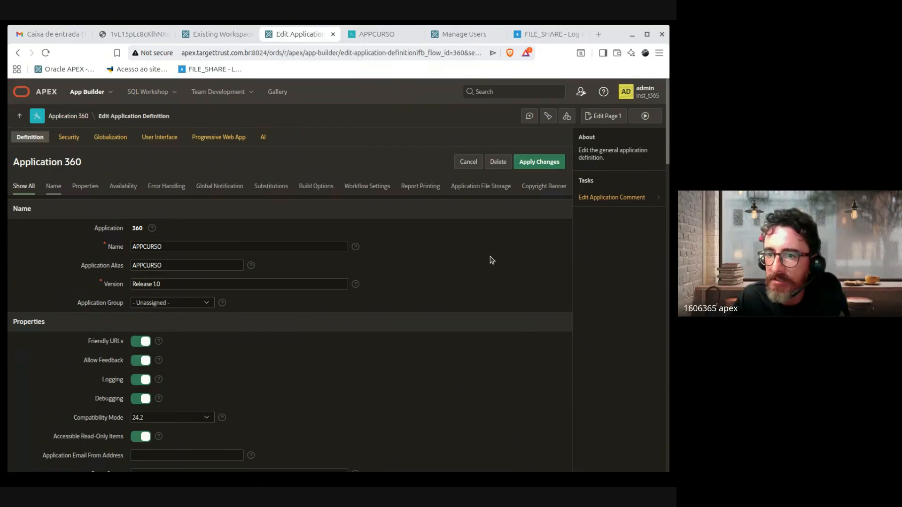
scroll(453, 350, "down", 3)
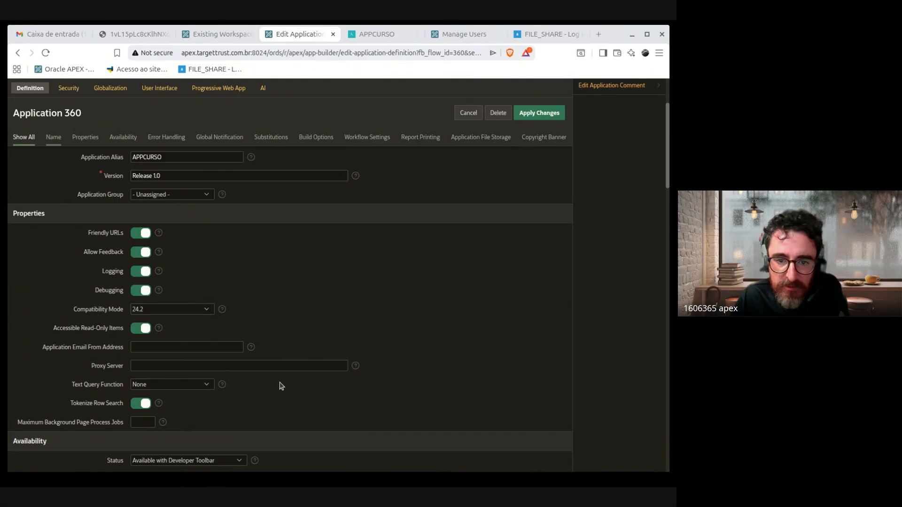
scroll(296, 383, "up", 3)
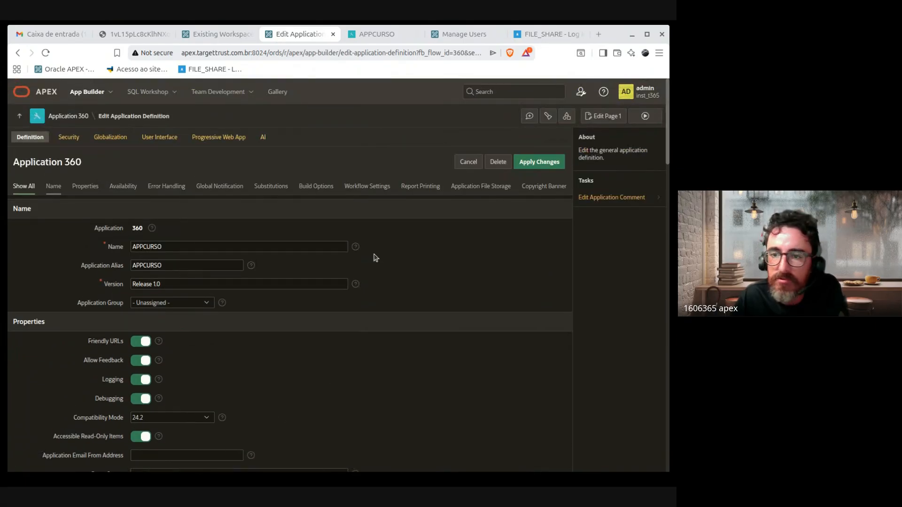
double_click(159, 264)
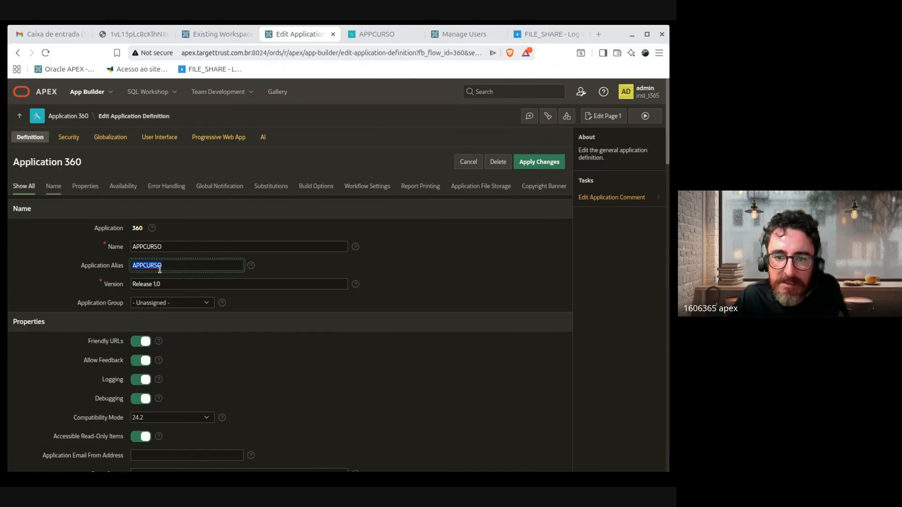
double_click(92, 267)
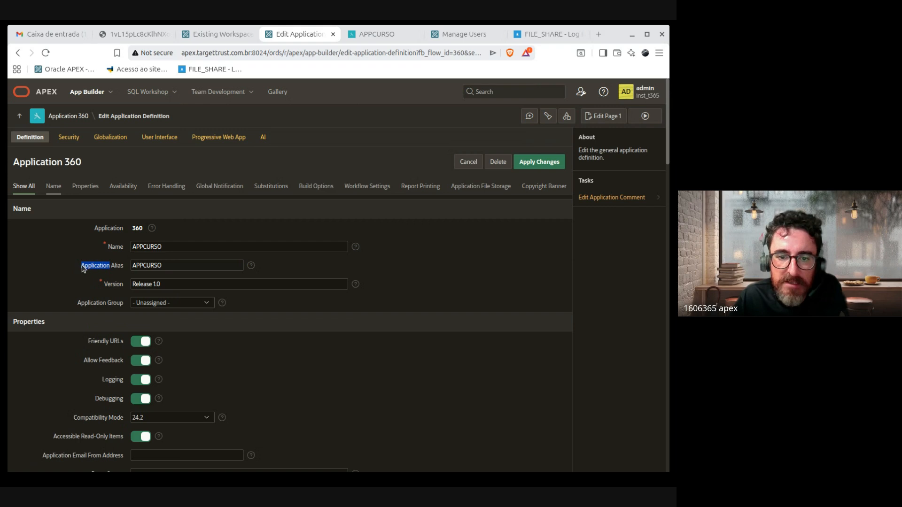
left_click(82, 266)
mouse_move(82, 266)
left_mouse_down()
mouse_move(134, 264)
mouse_move(81, 267)
left_mouse_up()
left_click(122, 266)
Step: Repeatedly select the APPCURSO alias value to point it out
left_click(88, 266)
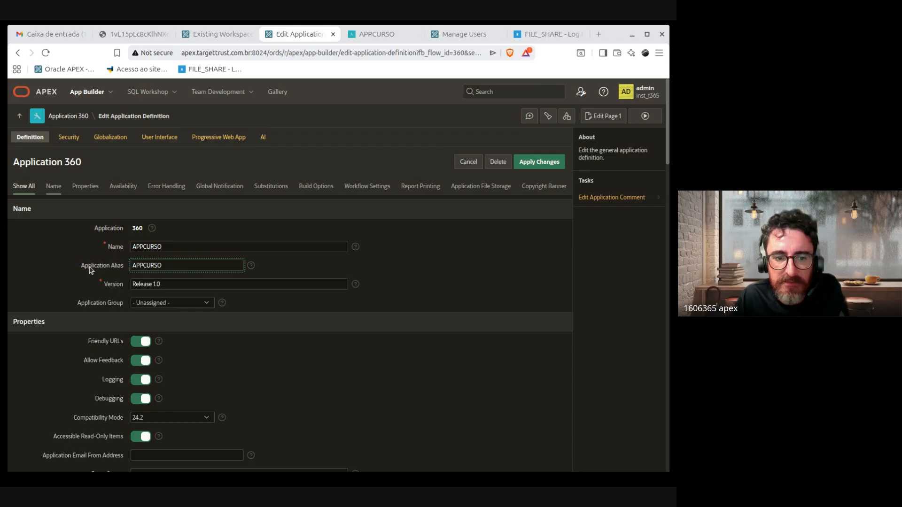
left_click_drag(176, 264, 120, 267)
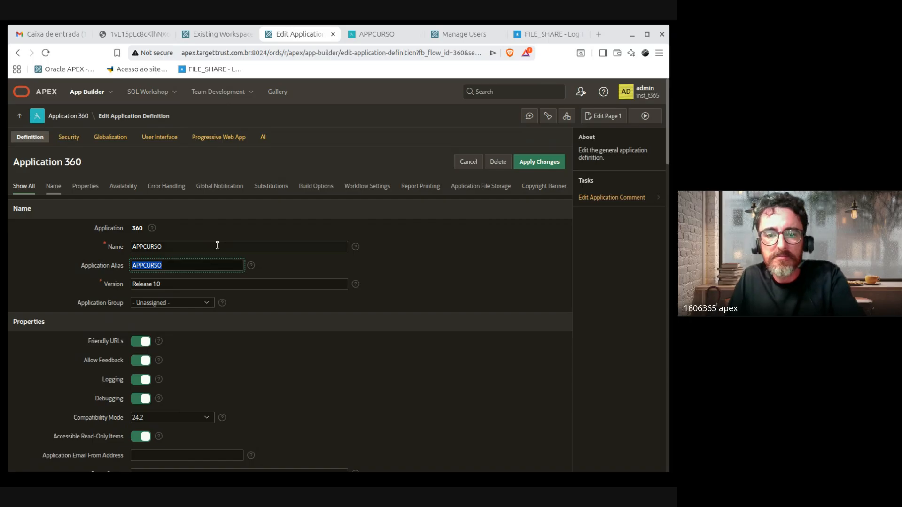
left_click_drag(129, 268, 51, 268)
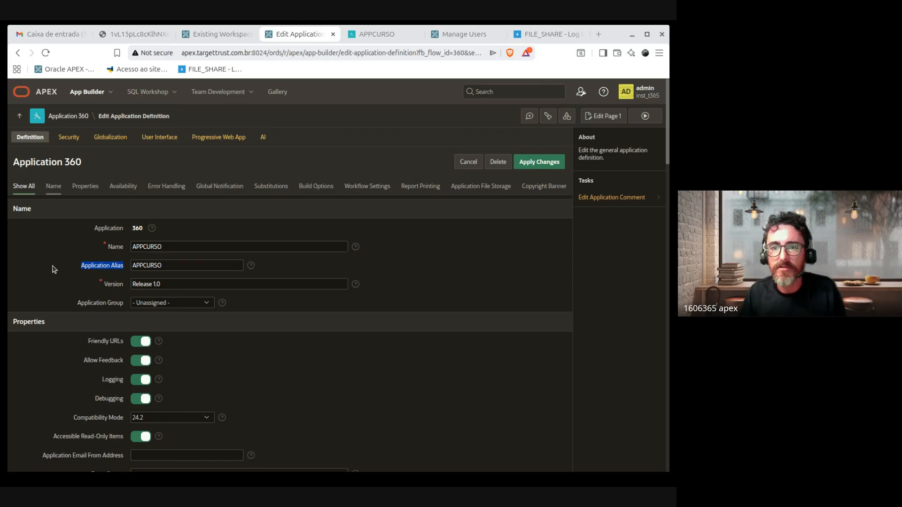
double_click(201, 268)
left_click(186, 265)
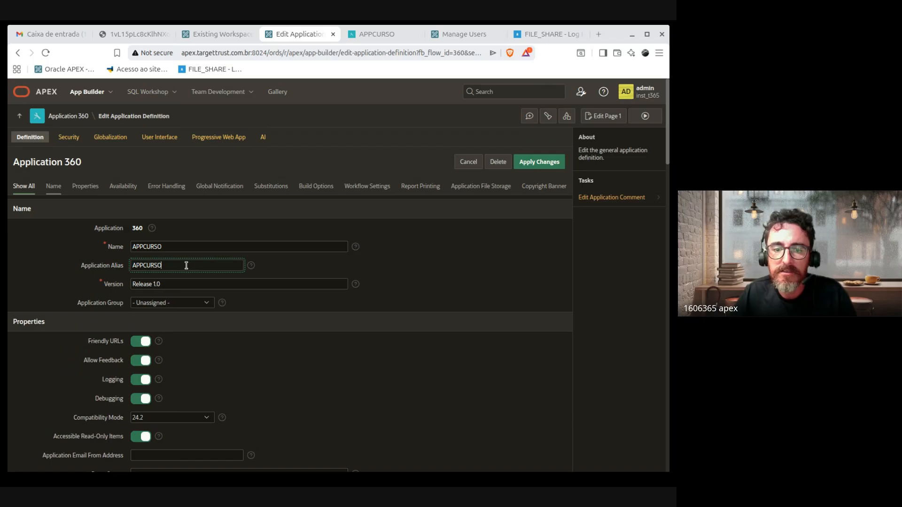
double_click(152, 267)
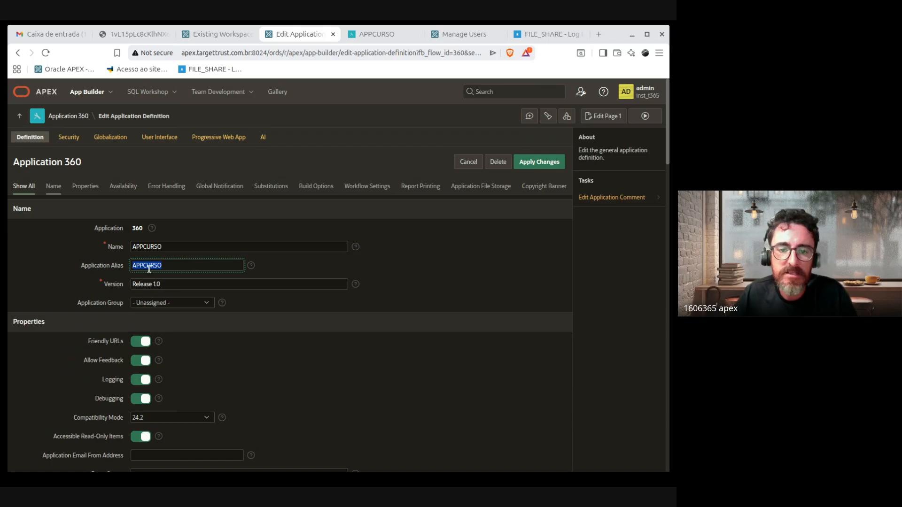
left_click(144, 261)
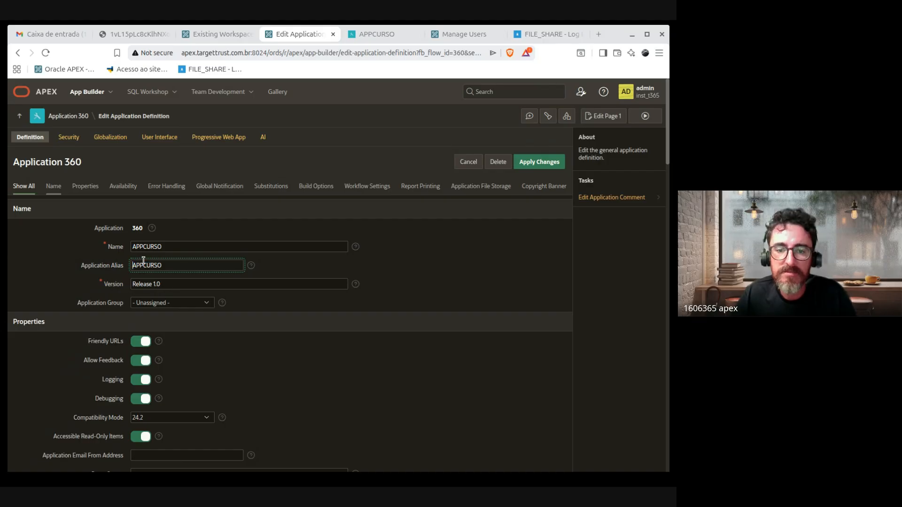
left_click_drag(144, 267, 43, 271)
left_click(174, 275)
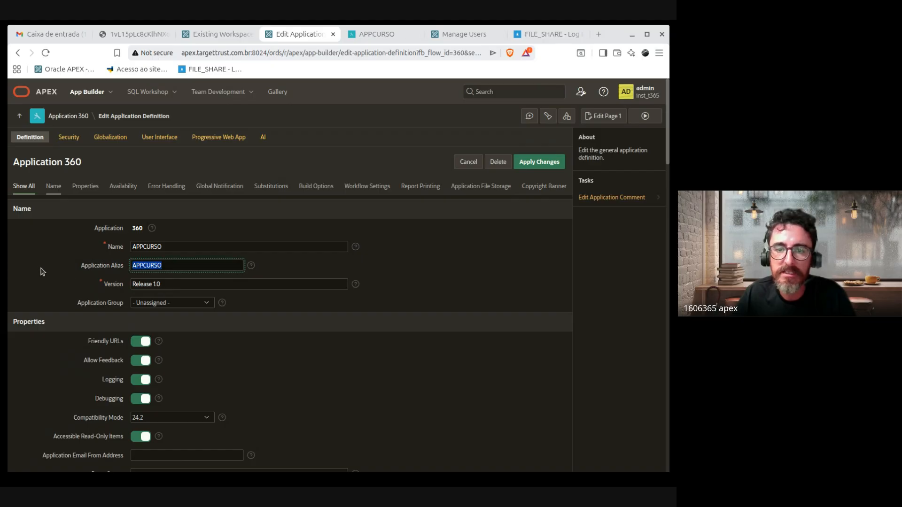
Step: Examine the app-builder part of the page address, then point out the Application Group setting
left_click(330, 53)
left_click(315, 53)
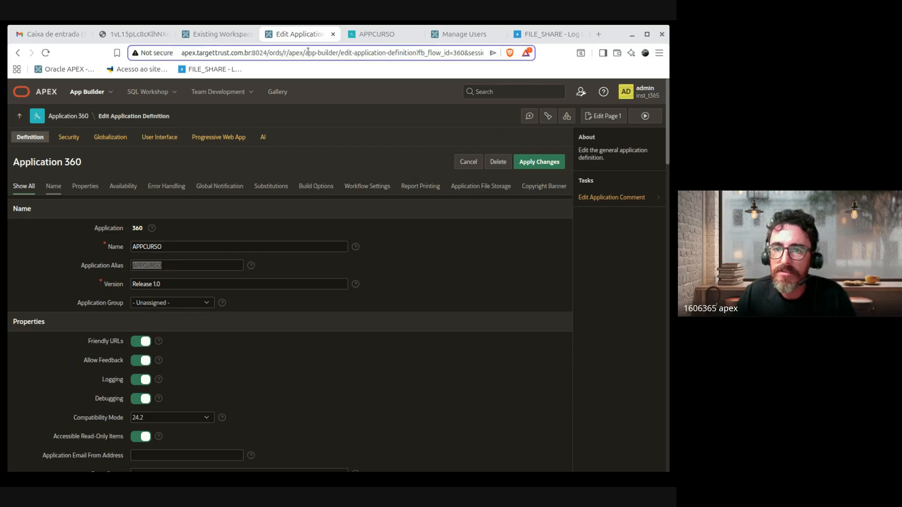
left_click_drag(304, 52, 339, 53)
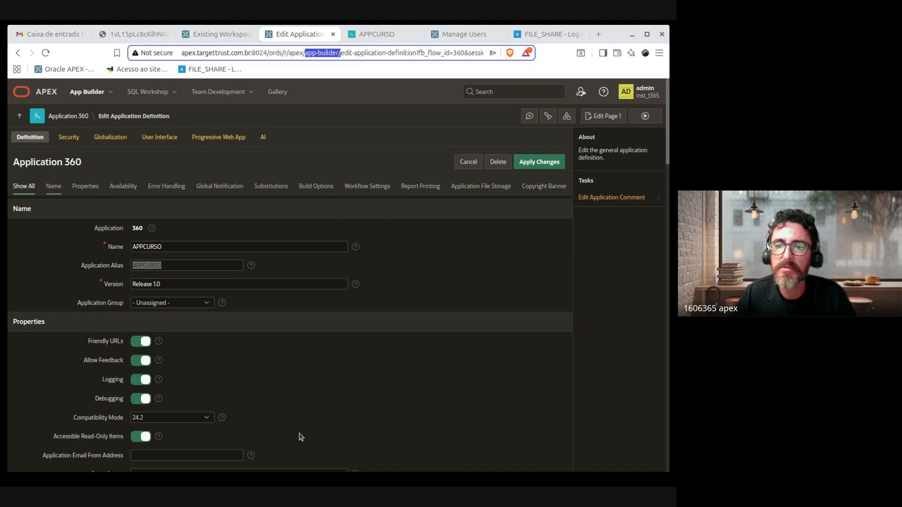
left_click(346, 365)
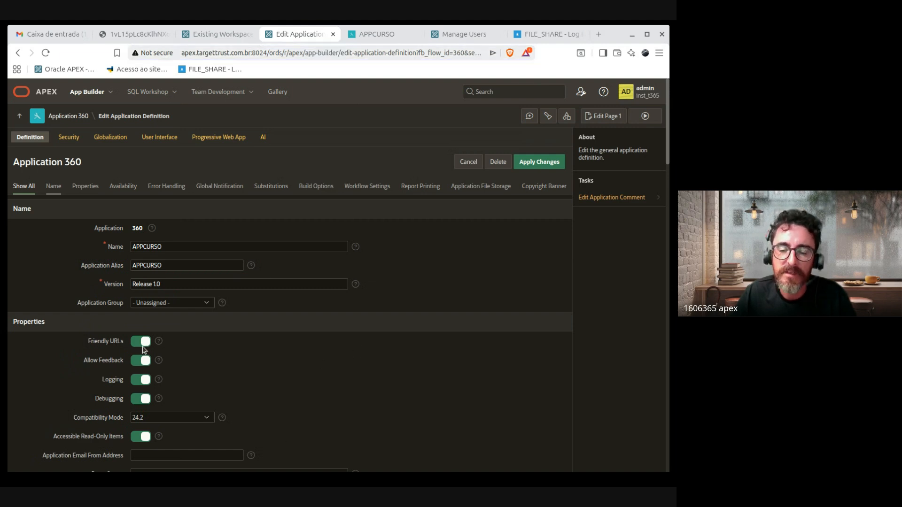
scroll(442, 353, "down", 1)
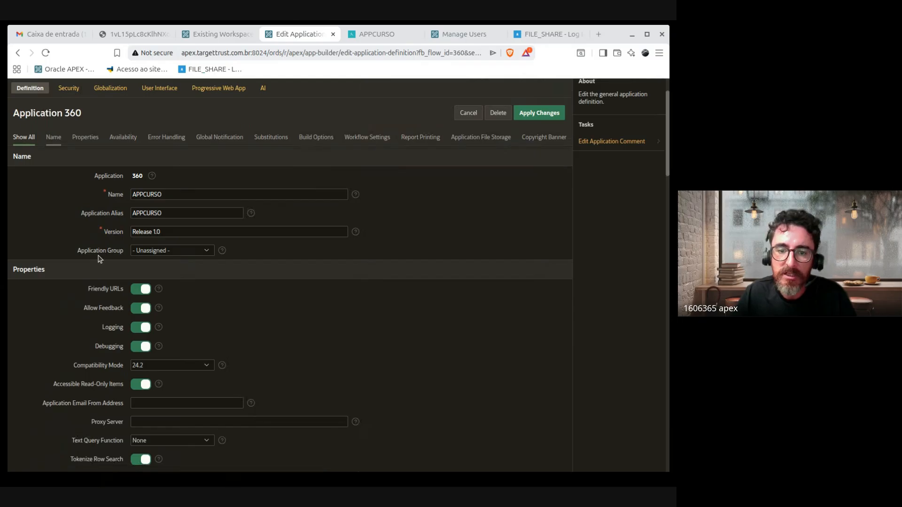
left_click_drag(72, 250, 132, 252)
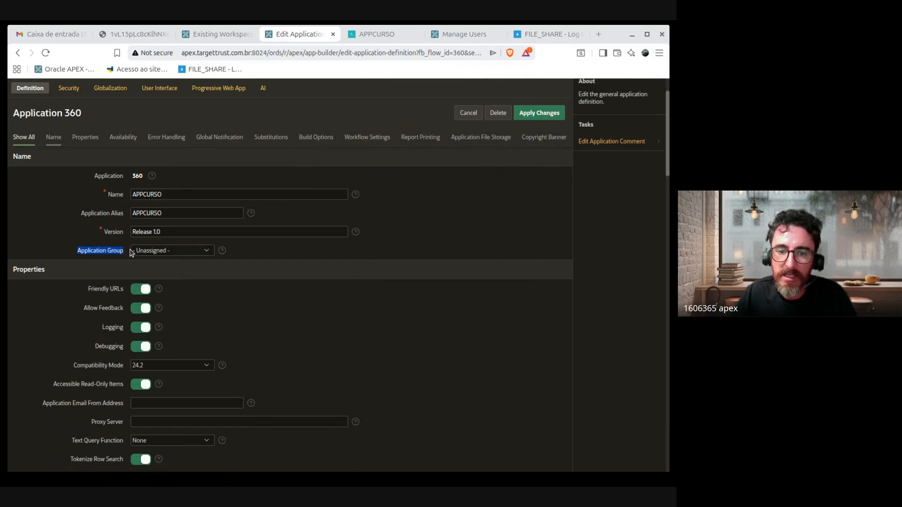
left_click(194, 249)
left_click_drag(73, 254, 123, 252)
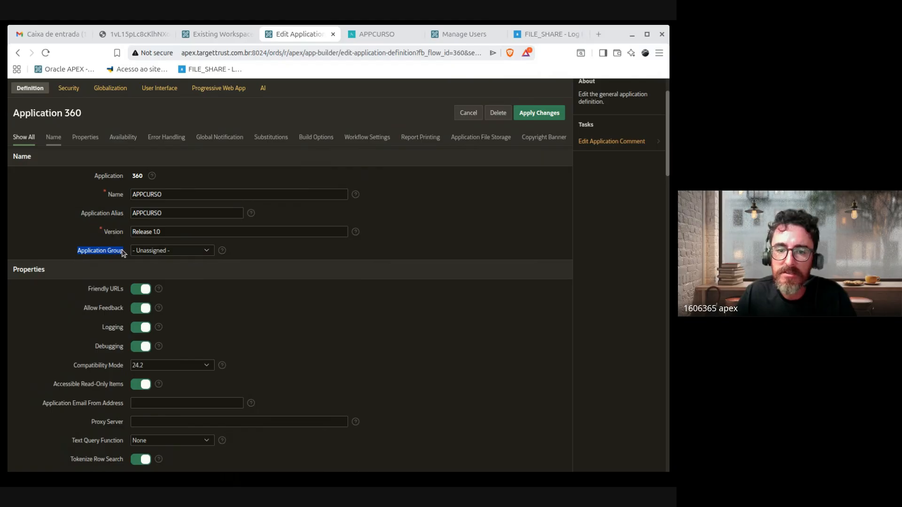
Step: Visit the Existing Workspaces tab, dismiss the session-extension prompt, and return to the definition
left_click(209, 34)
left_click(336, 276)
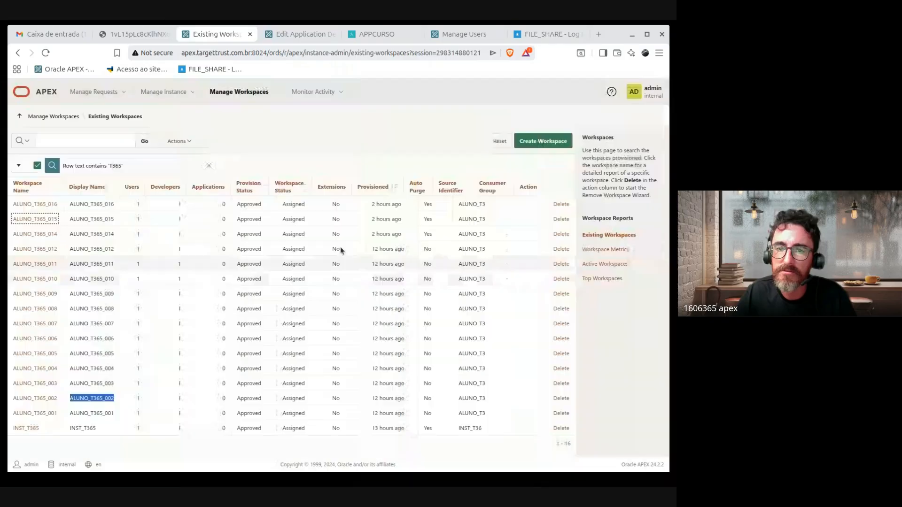
left_click(278, 34)
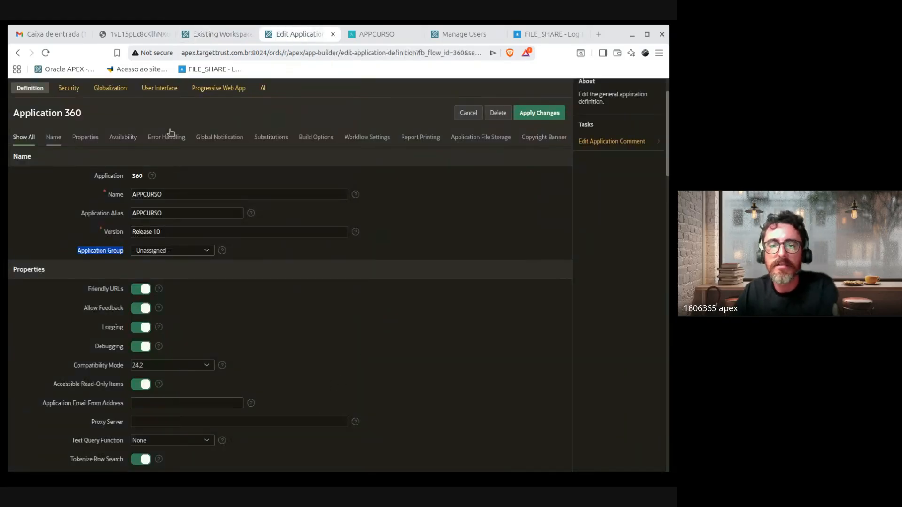
scroll(235, 151, "up", 1)
Step: Open Application 360 home in a new tab, go up to Applications, then return to the definition
middle_click(75, 121)
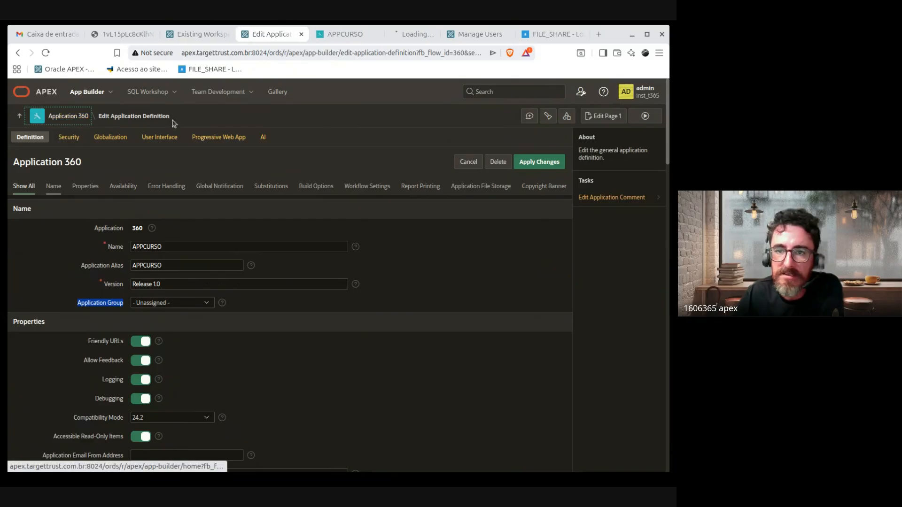
left_click(384, 38)
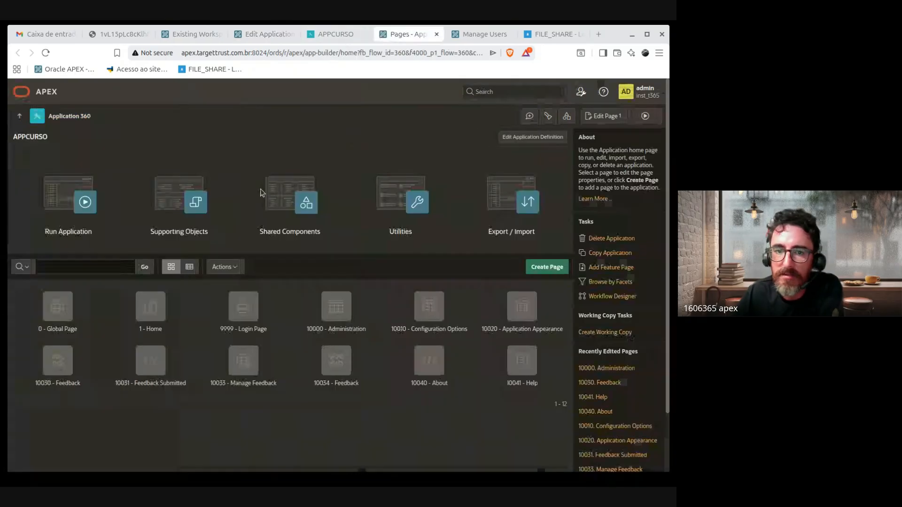
left_click(19, 116)
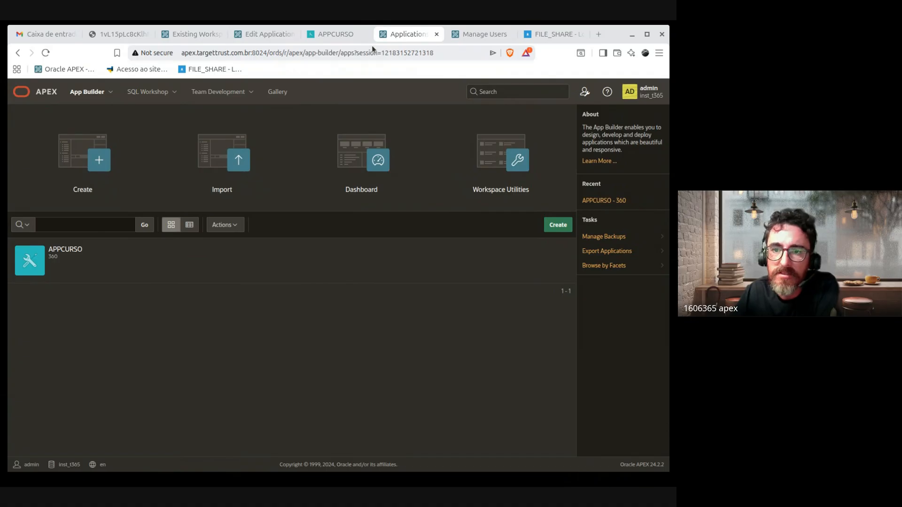
left_click(336, 34)
left_click(265, 34)
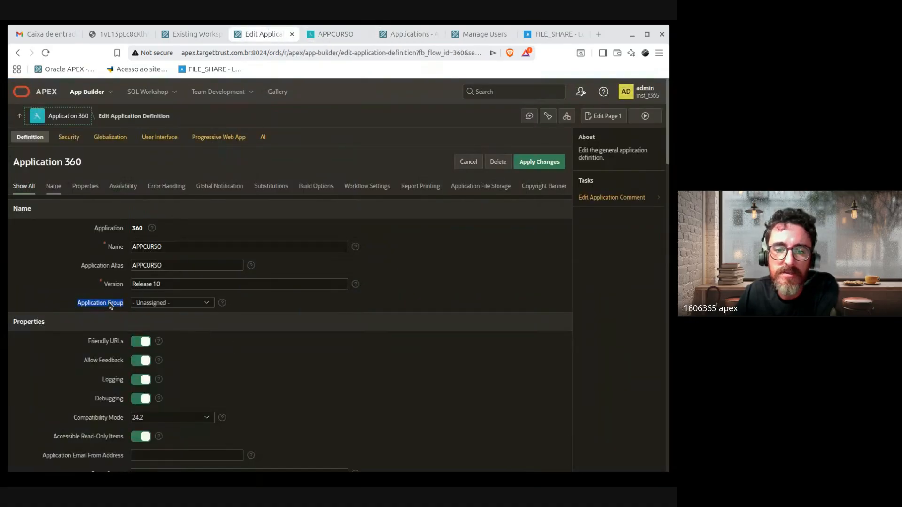
Step: Point out the Application Group and Friendly URLs settings
left_click_drag(82, 304, 175, 329)
scroll(365, 365, "down", 4)
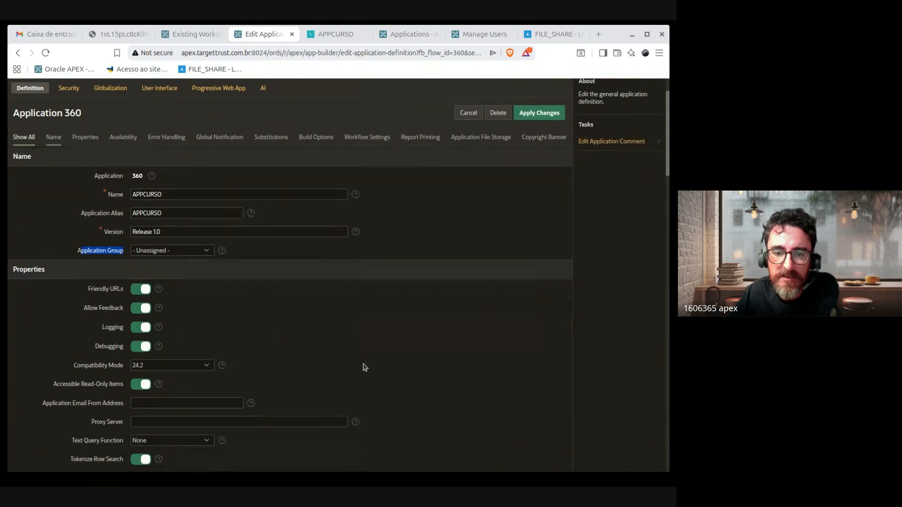
scroll(352, 350, "up", 2)
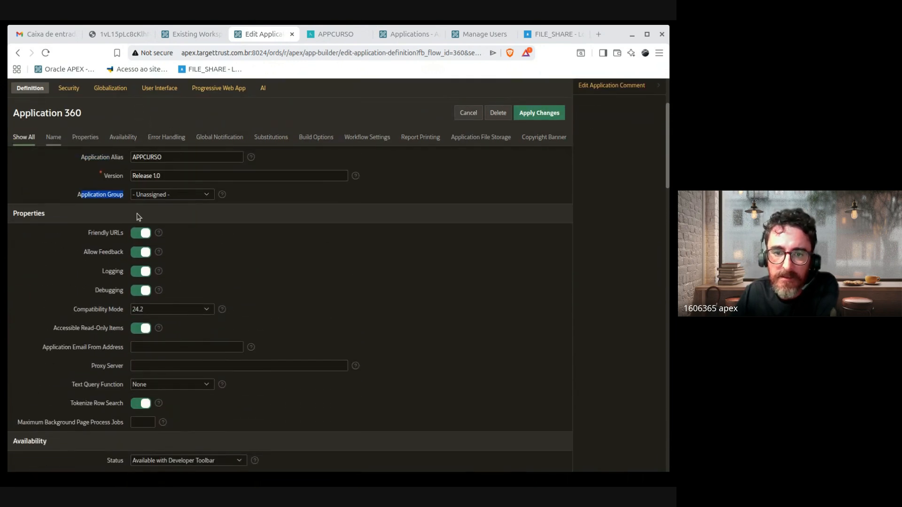
left_click_drag(86, 232, 133, 237)
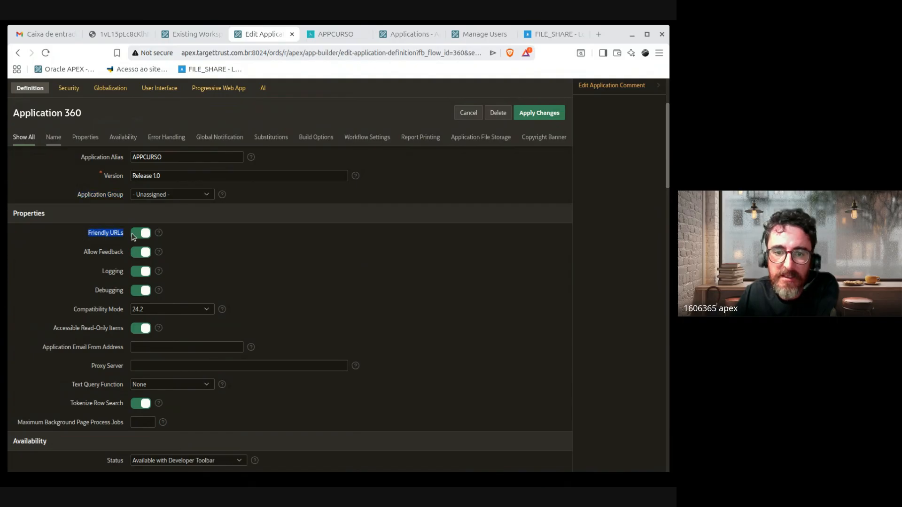
left_click(159, 233)
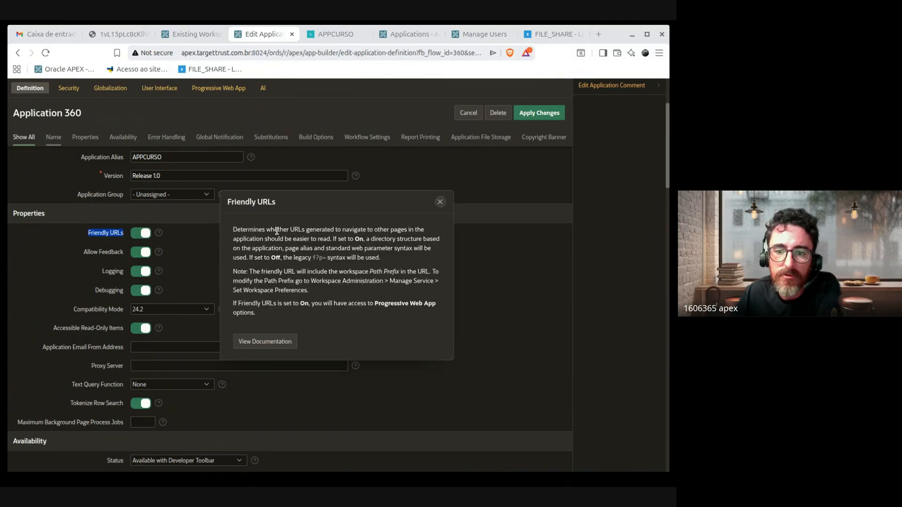
left_click_drag(313, 258, 339, 259)
left_click_drag(439, 271, 283, 230)
left_click(342, 303)
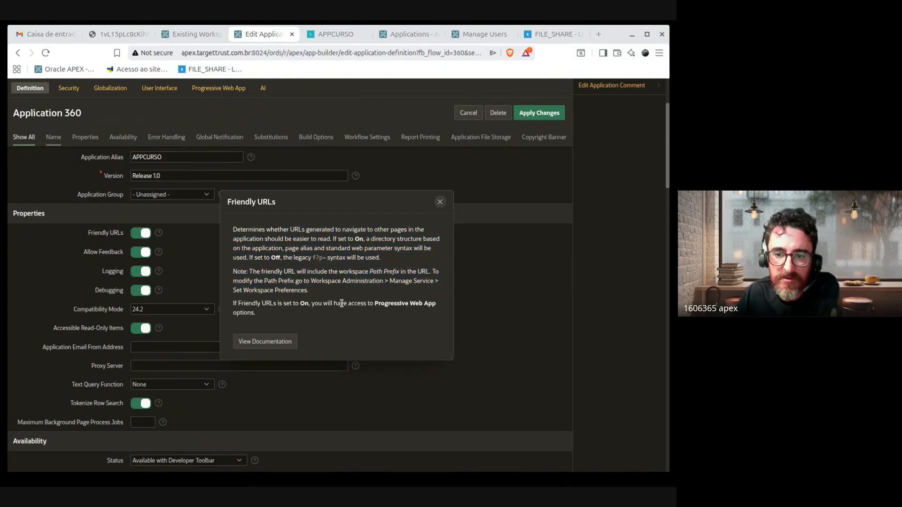
left_click(441, 202)
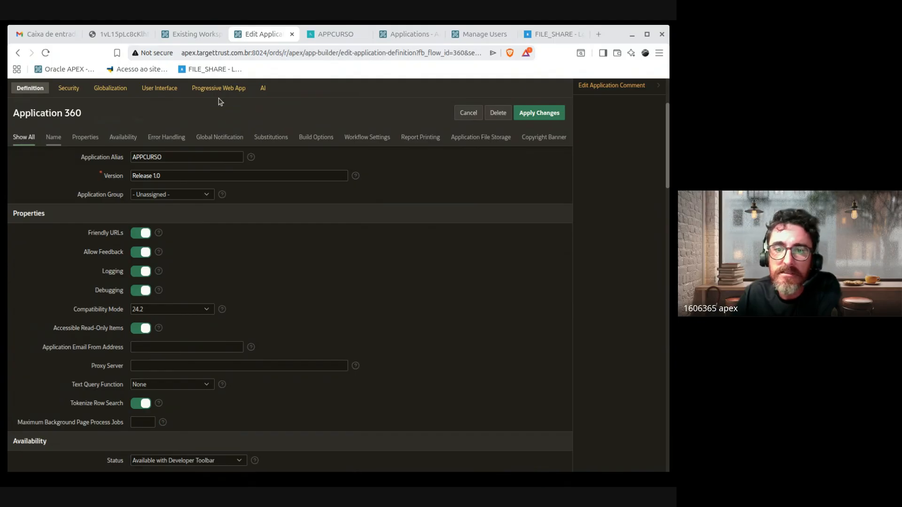
left_click(310, 54)
left_click(306, 55)
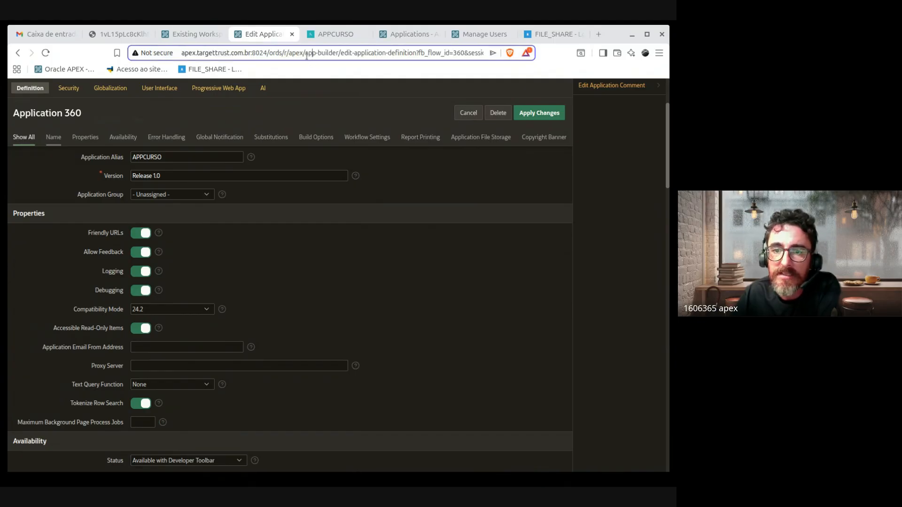
left_click_drag(306, 56, 419, 48)
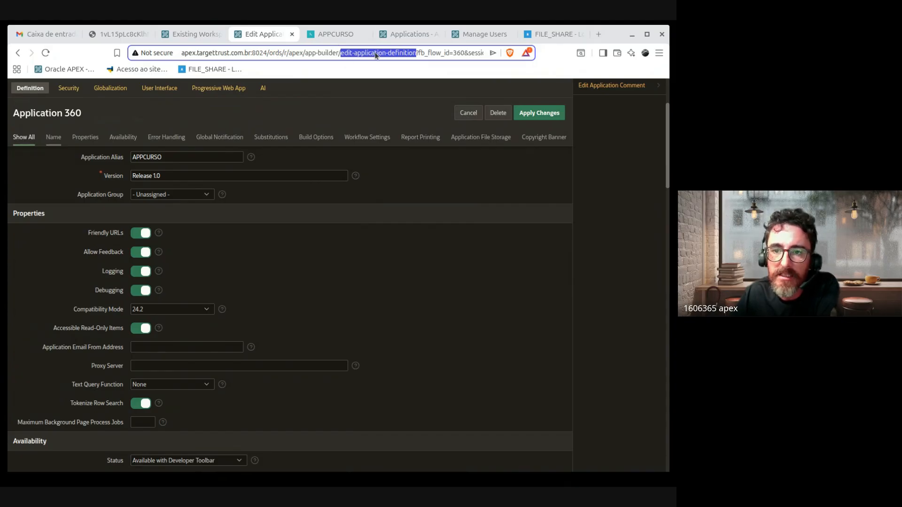
left_click(306, 52)
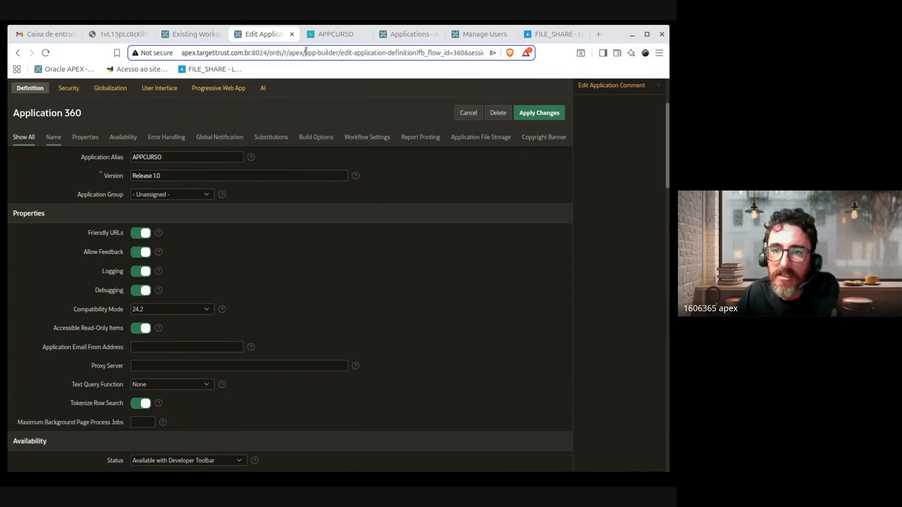
left_click_drag(306, 53, 341, 53)
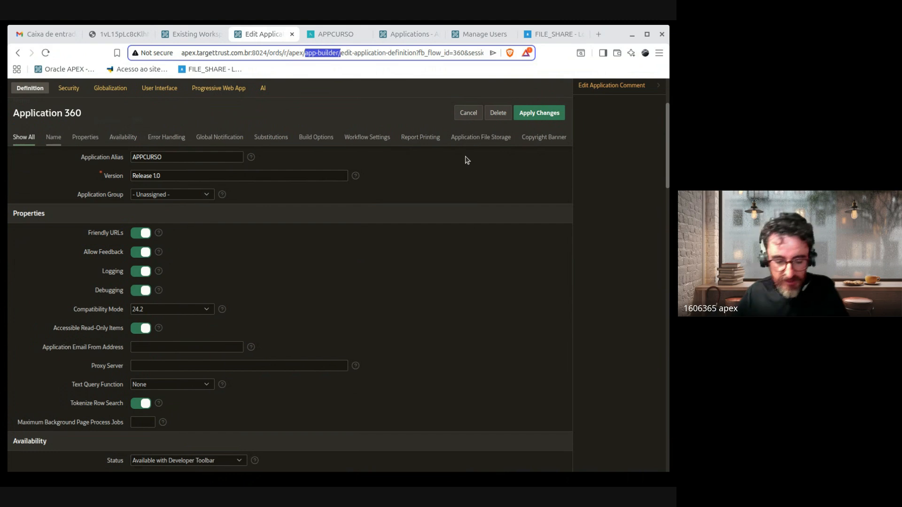
type("123")
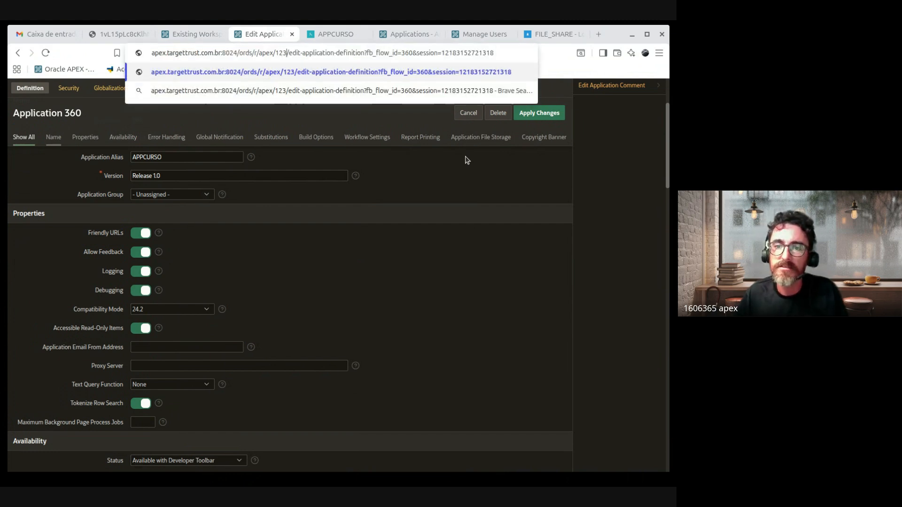
key("shift+Right")
key("shift+Right")
key("shift+Right")
key("shift+Right")
key("shift+Right")
key("shift+Right")
key("shift+Right")
key("shift+Right")
key("shift+Right")
key("shift+Right")
key("shift+Right")
key("shift+Right")
key("shift+Right")
key("shift+Right")
key("shift+Right")
key("shift+Right")
key("shift+Right")
key("shift+Right")
key("shift+Right")
key("shift+Right")
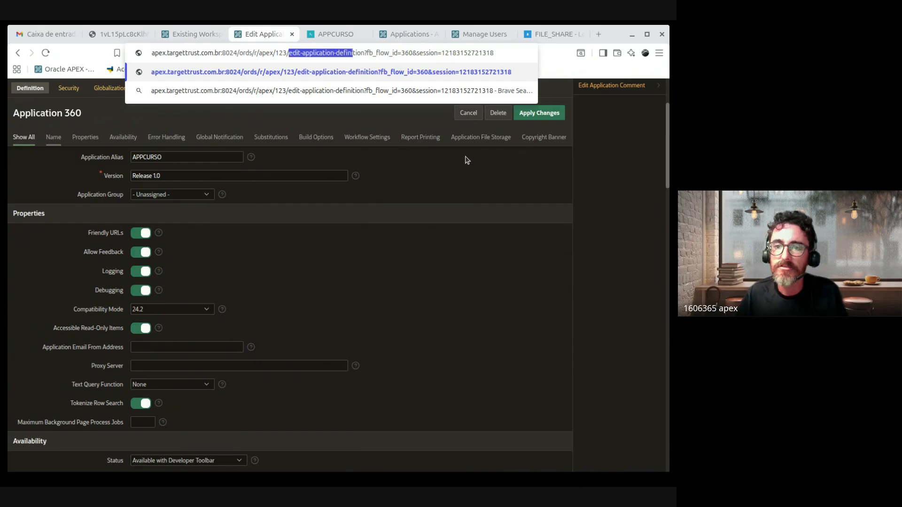
type("2133")
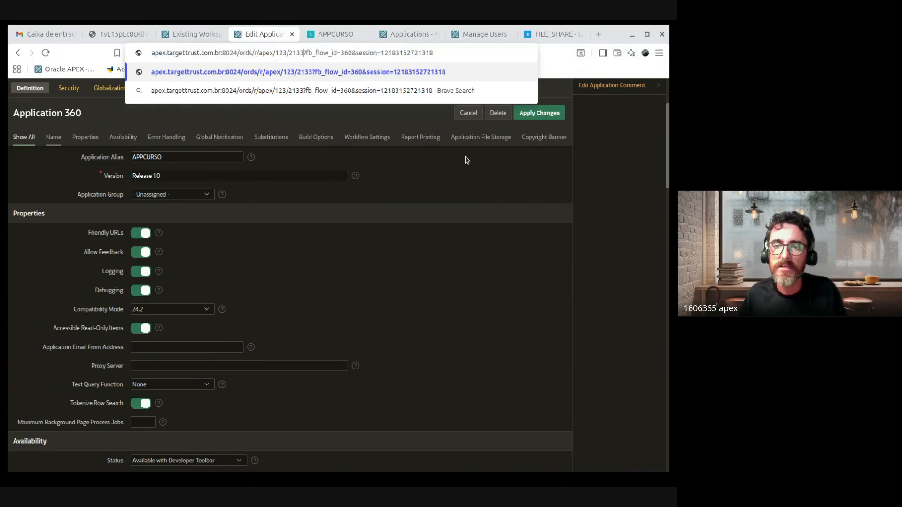
key("shift+Left")
key("shift+Left")
key("shift+Left")
key("shift+Left")
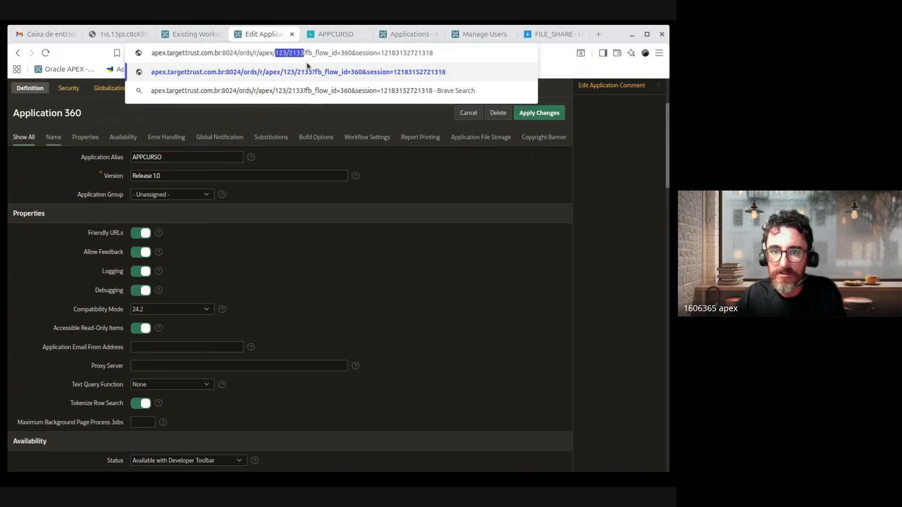
key("Escape")
key("Escape")
Step: Point out the Logging and Debugging settings in the definition form
left_click(421, 321)
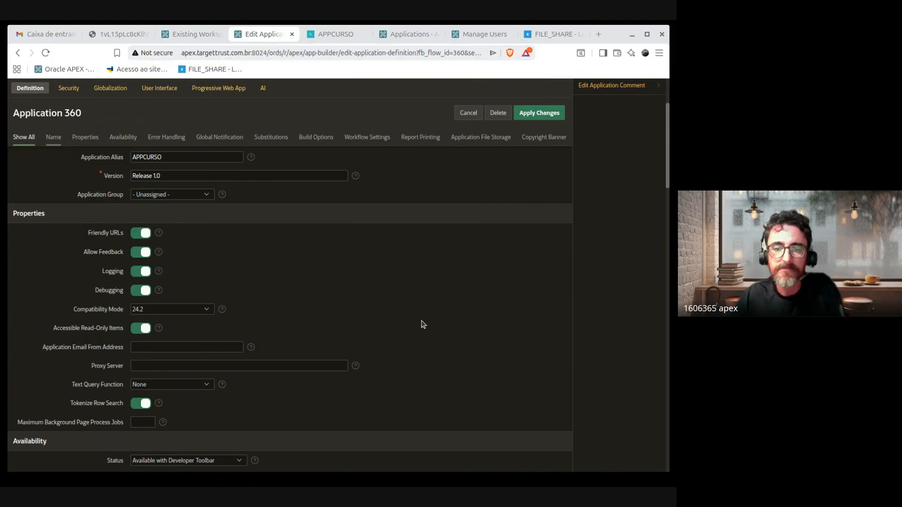
scroll(429, 282, "down", 3)
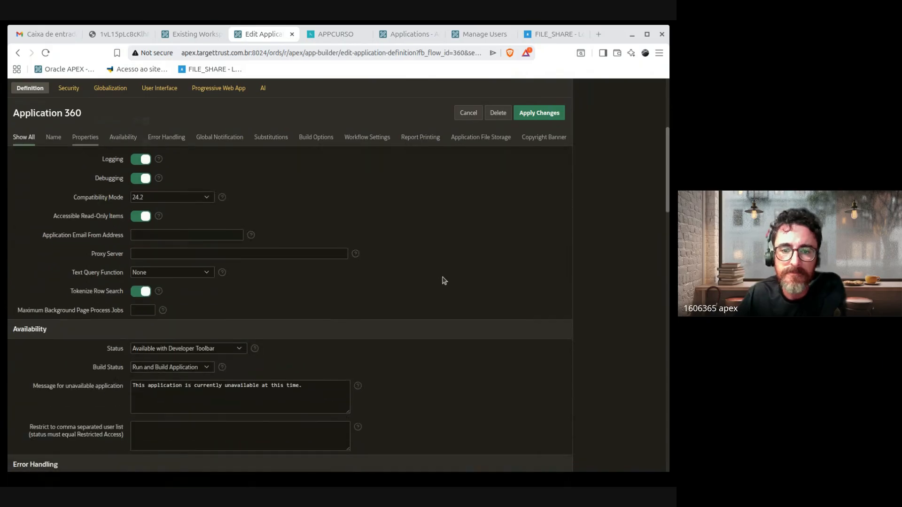
scroll(285, 336, "up", 3)
left_click_drag(85, 254, 200, 290)
scroll(344, 320, "down", 3)
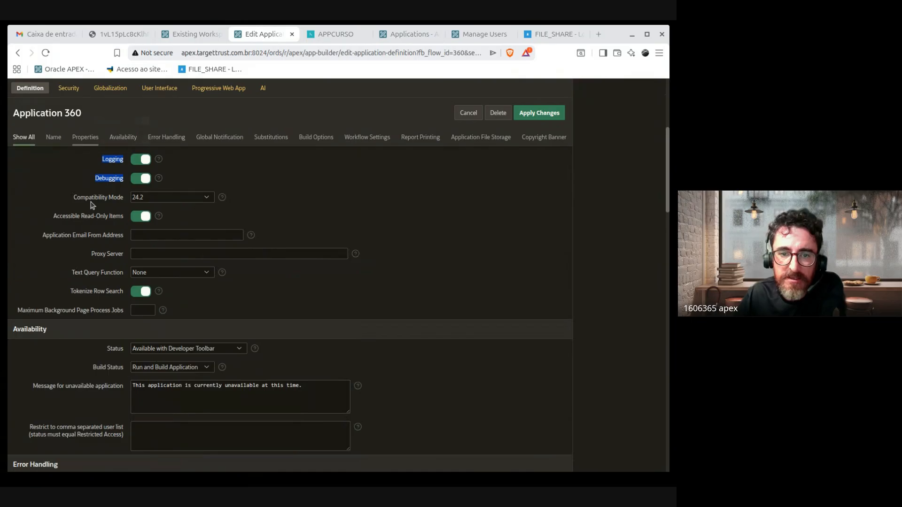
Step: Point out the Compatibility Mode setting, left at 24.2
left_click_drag(81, 200, 127, 199)
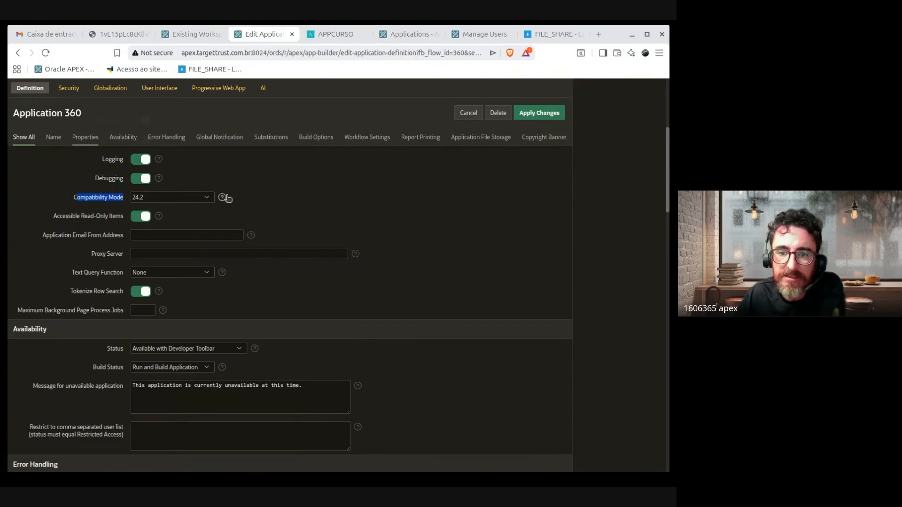
left_click(205, 198)
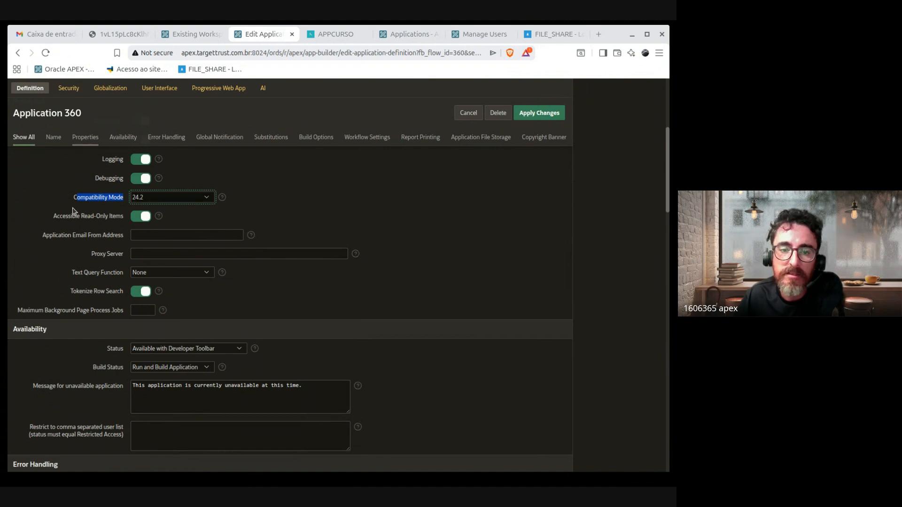
left_click_drag(73, 197, 115, 203)
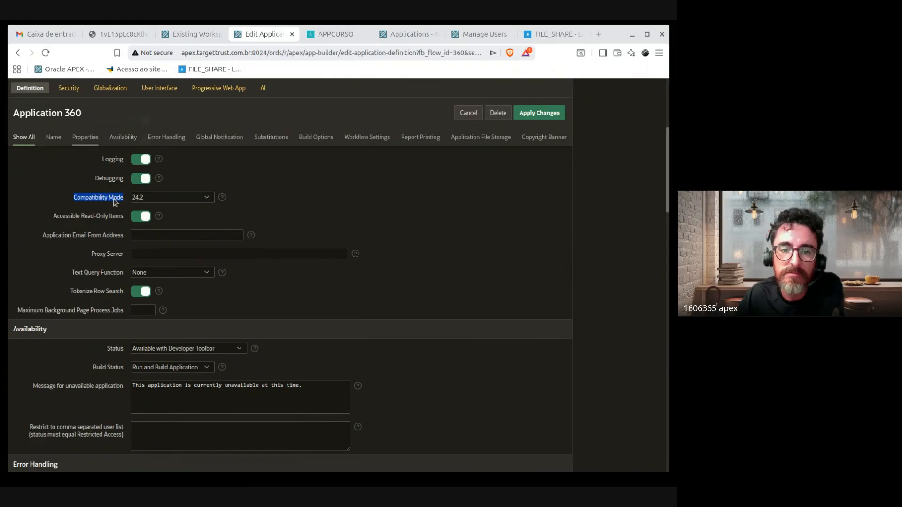
left_click(374, 195)
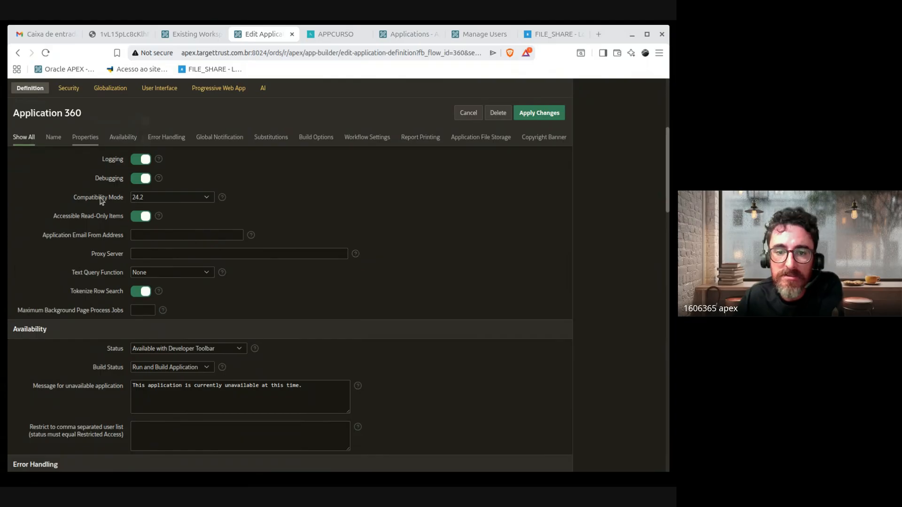
left_click_drag(72, 197, 155, 213)
left_click(159, 201)
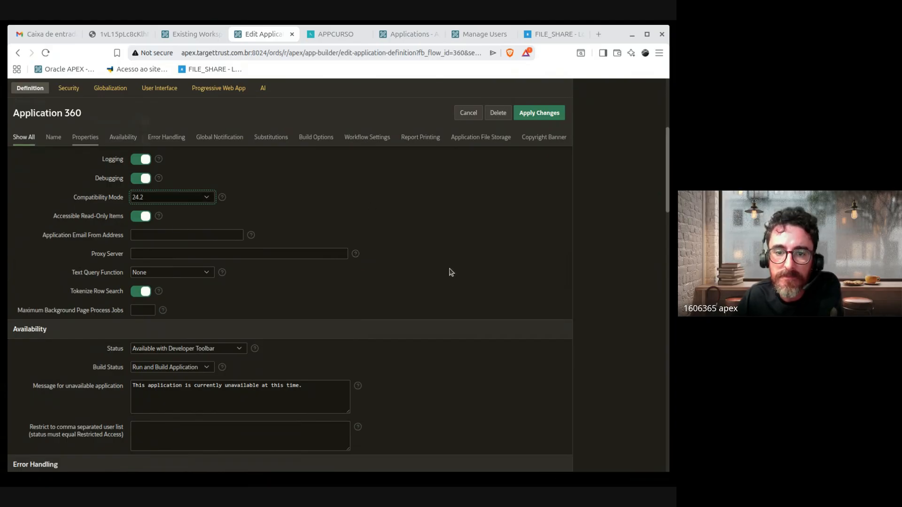
Step: Switch off Accessible Read-Only Items
scroll(479, 228, "down", 2)
scroll(475, 238, "up", 2)
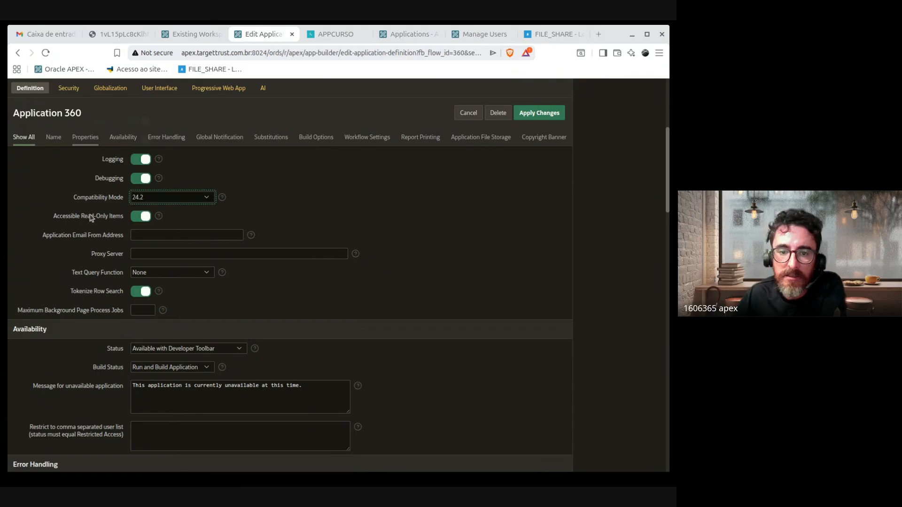
mouse_move(114, 218)
left_mouse_down()
mouse_move(15, 217)
mouse_move(120, 226)
left_mouse_up()
left_click(70, 220)
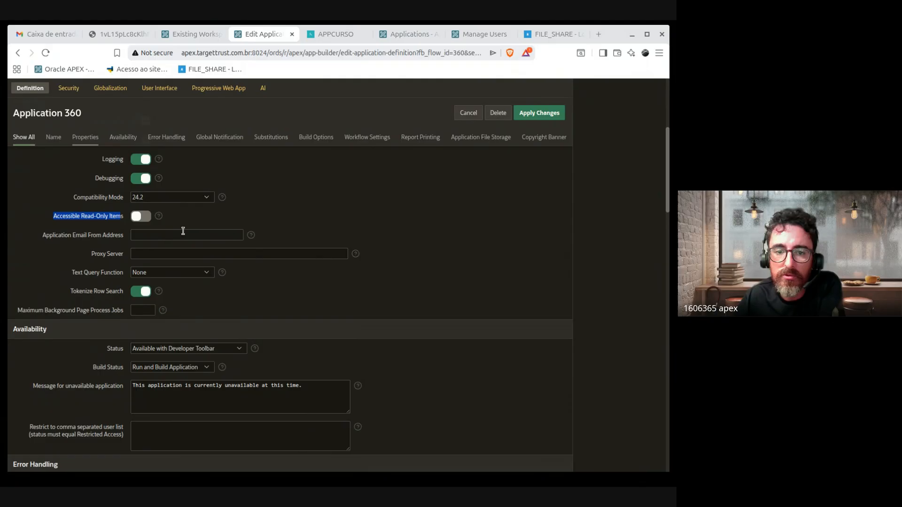
Step: Toggle Accessible Read-Only Items off and on several times, finishing with it on
left_click(140, 217)
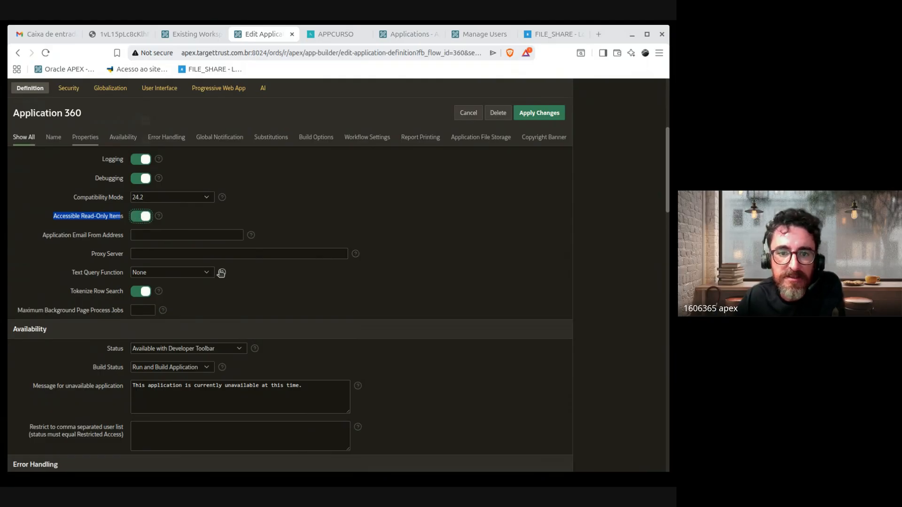
left_click(444, 230)
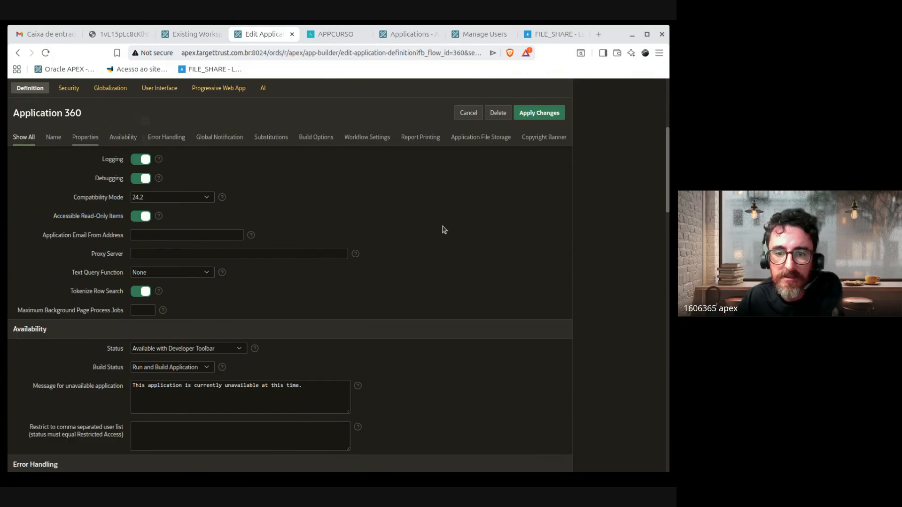
left_click_drag(55, 224, 125, 219)
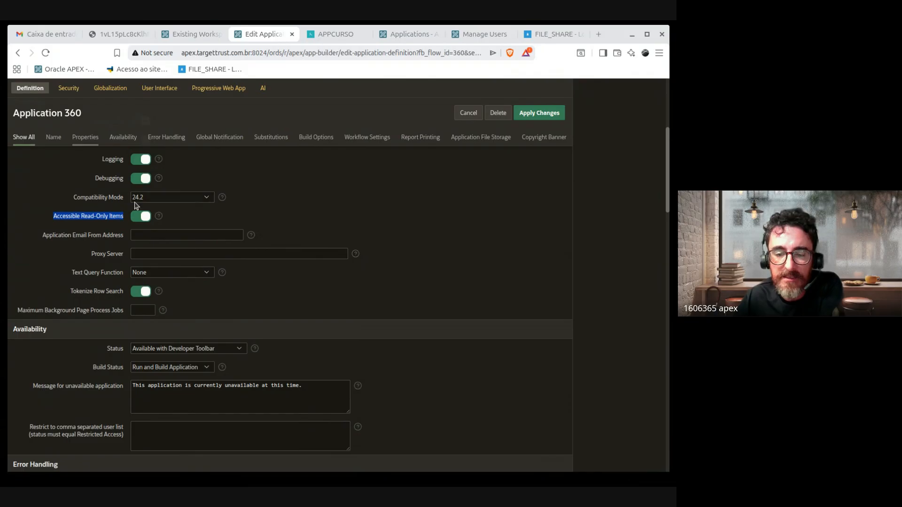
left_click(141, 217)
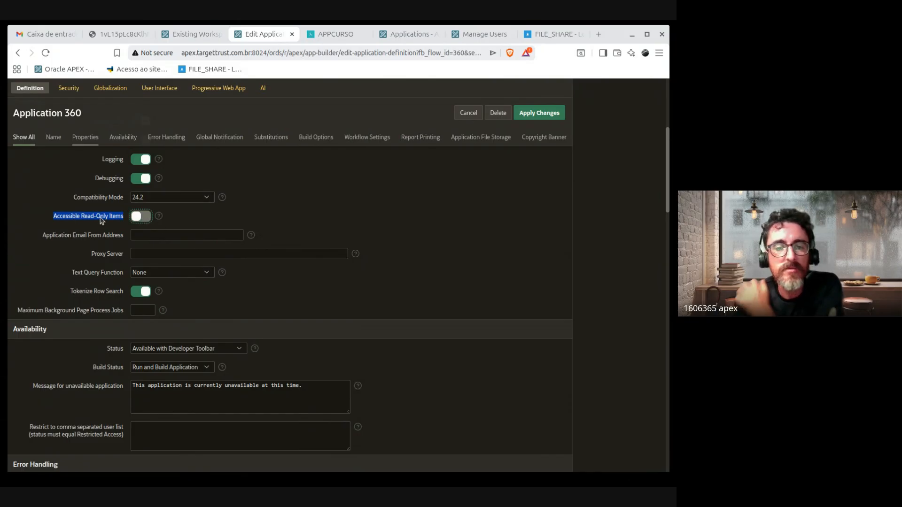
left_click(134, 217)
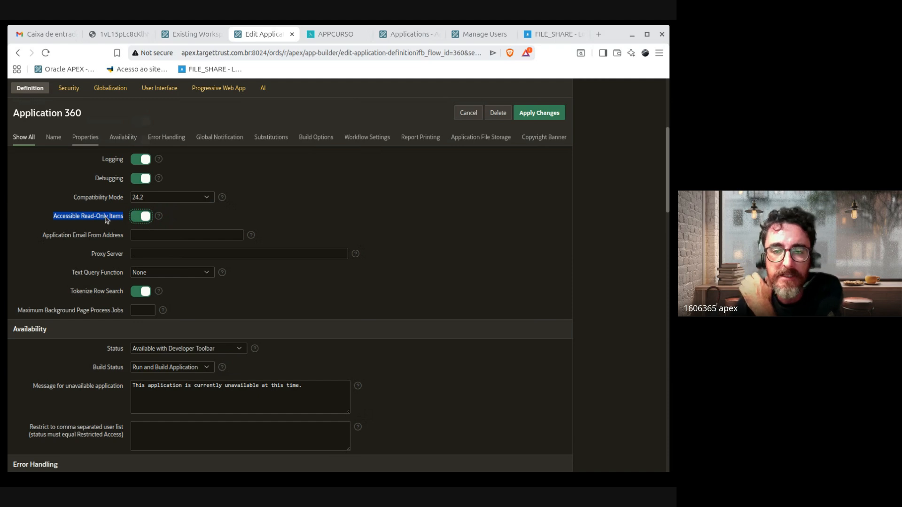
left_click(60, 217)
left_click(58, 221)
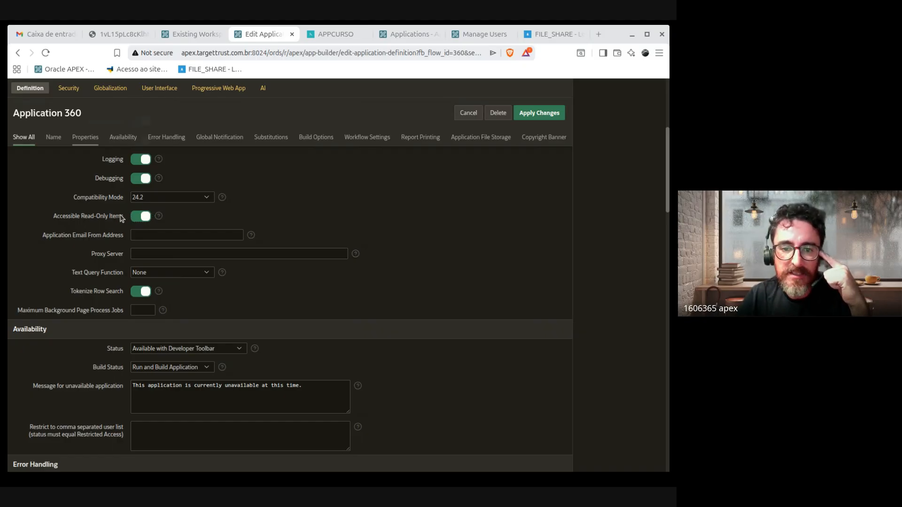
left_click_drag(124, 218, 56, 219)
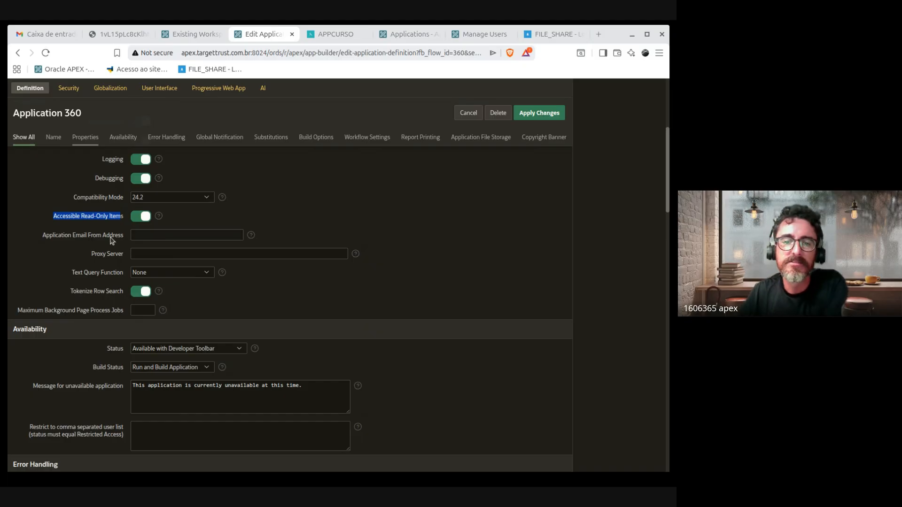
left_click(97, 213)
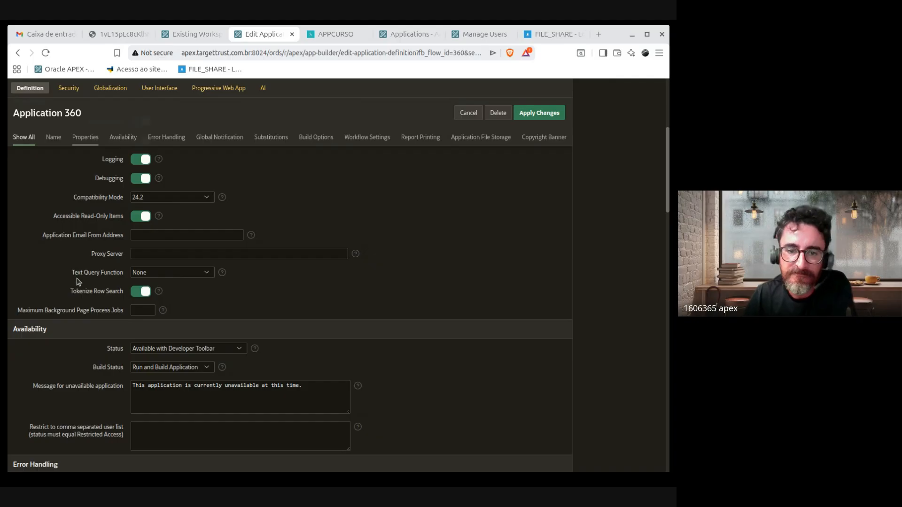
scroll(367, 288, "down", 2)
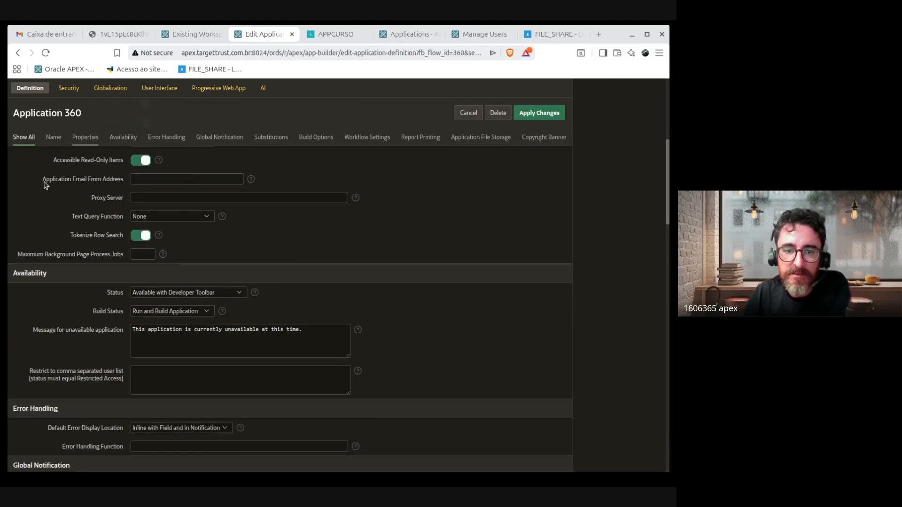
mouse_move(124, 182)
left_mouse_down()
mouse_move(46, 184)
mouse_move(125, 182)
left_mouse_up()
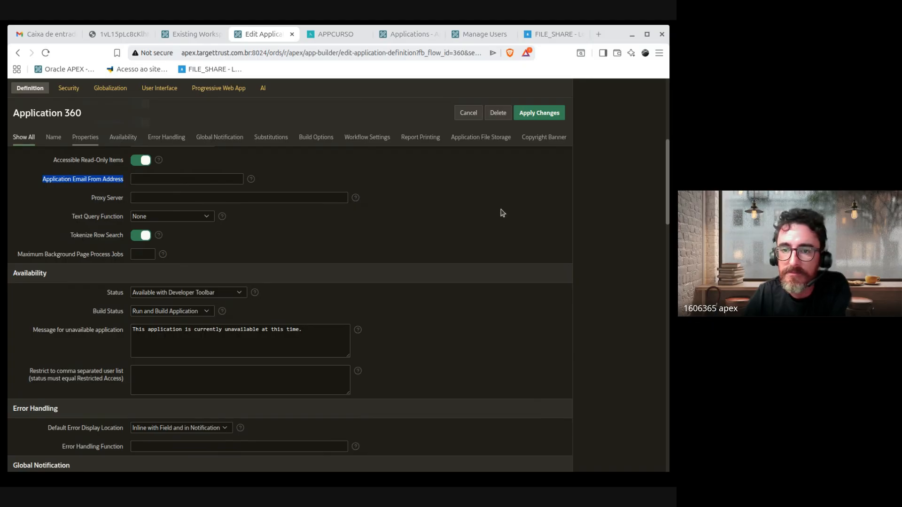
scroll(517, 215, "down", 1)
scroll(522, 214, "up", 1)
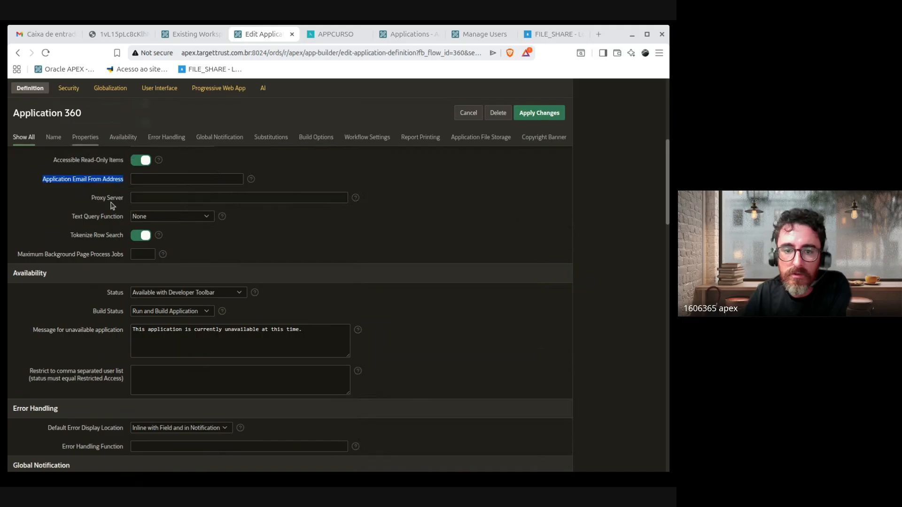
left_click_drag(87, 198, 130, 200)
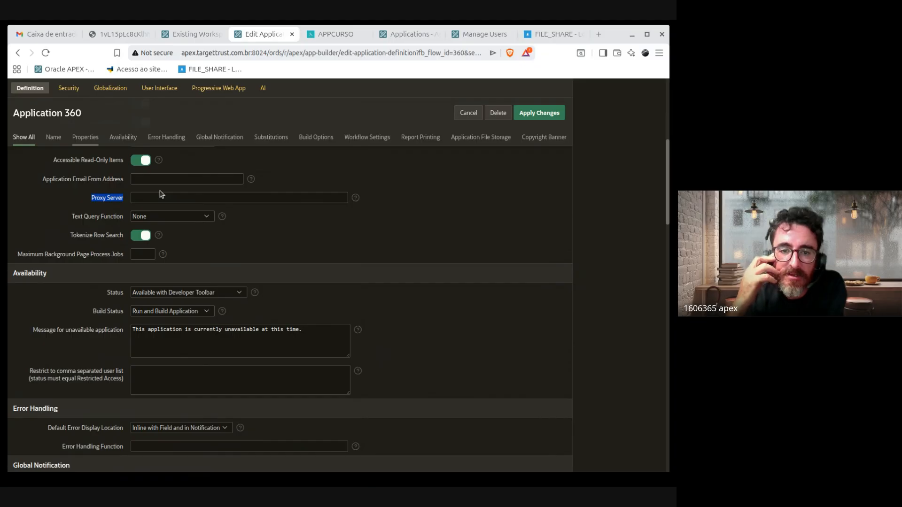
left_click(106, 206)
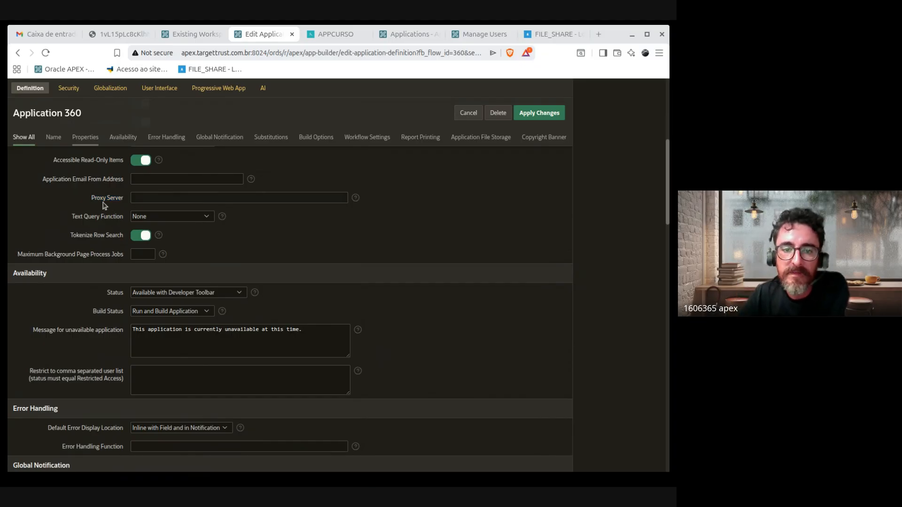
left_click_drag(89, 202, 121, 203)
left_click(98, 210)
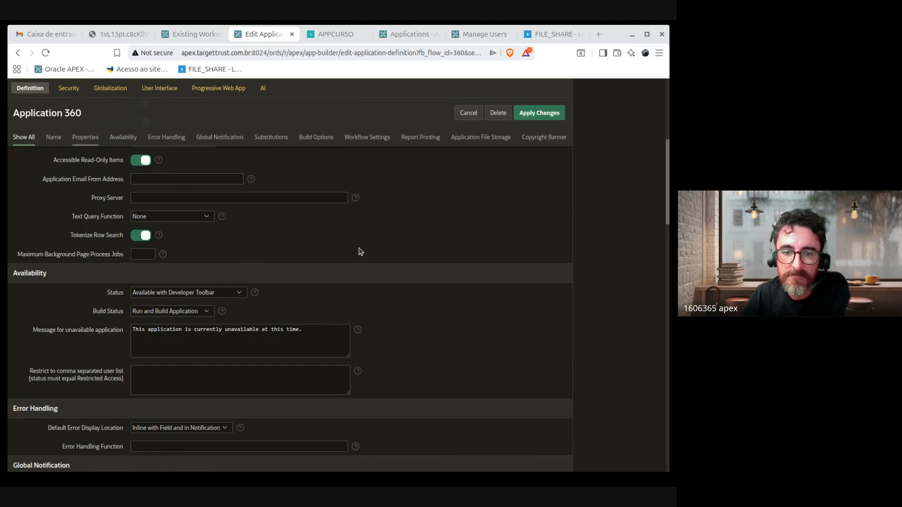
scroll(364, 256, "up", 5)
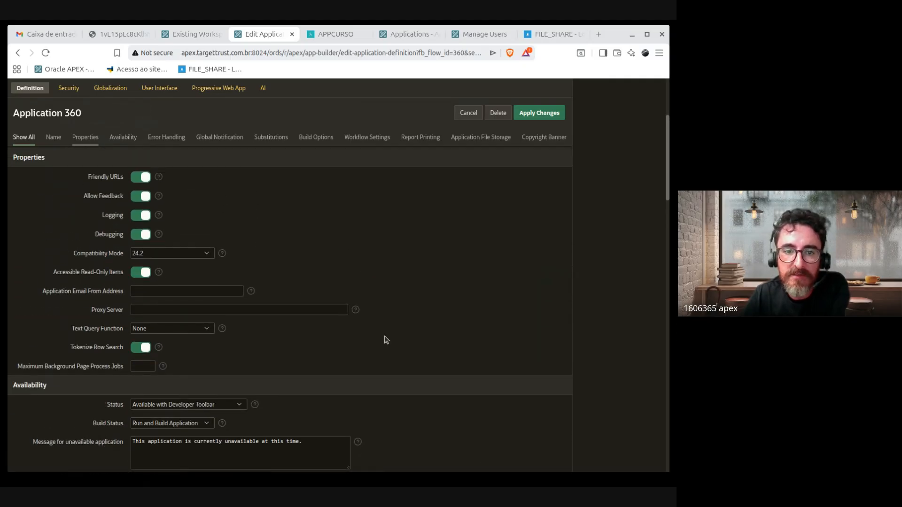
scroll(397, 329, "down", 5)
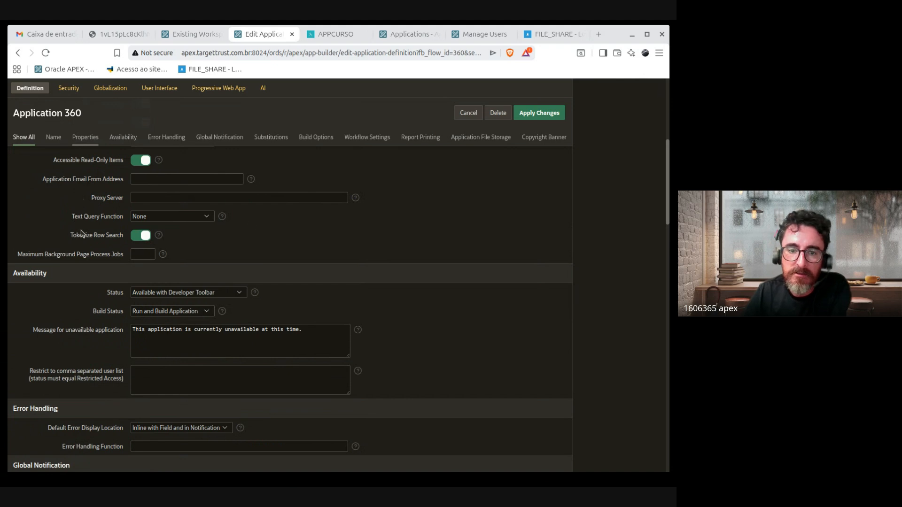
left_click_drag(71, 217, 125, 222)
left_click(95, 220)
left_click(182, 217)
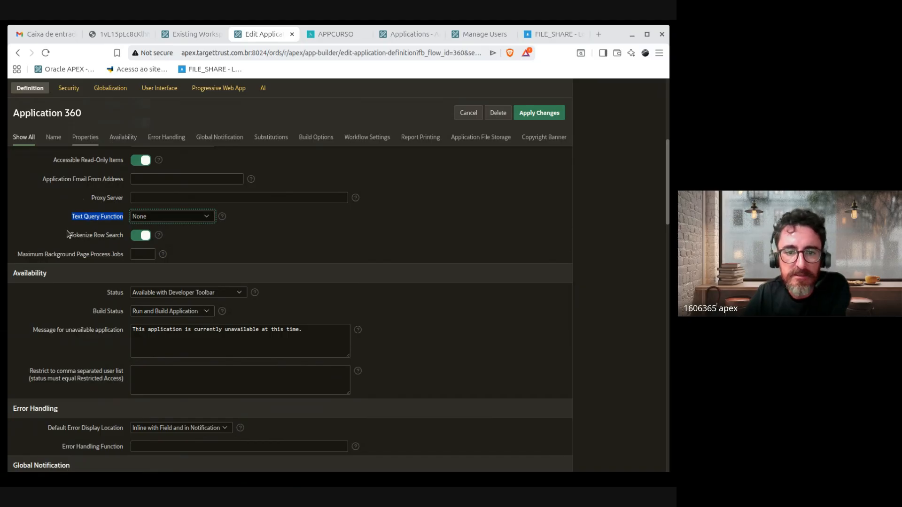
left_click(72, 235)
left_click(139, 236)
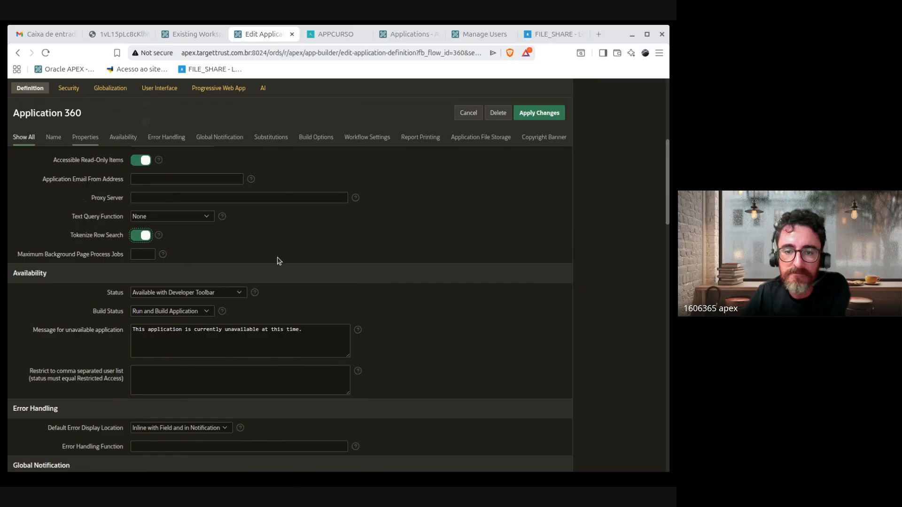
scroll(512, 240, "down", 1)
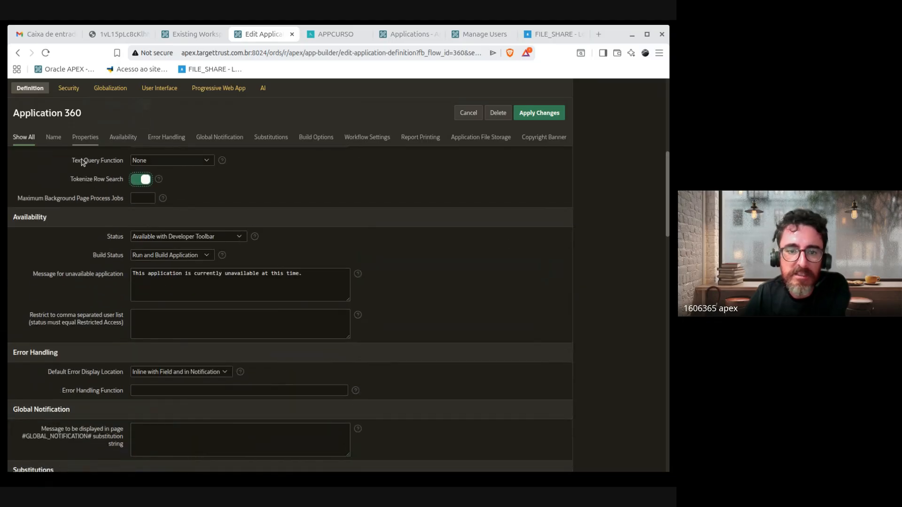
left_click_drag(79, 161, 127, 170)
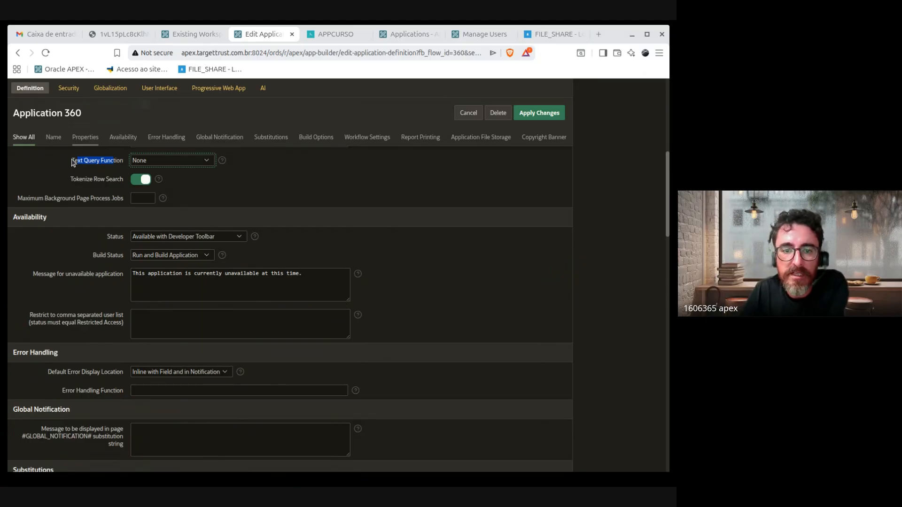
left_click_drag(73, 161, 125, 162)
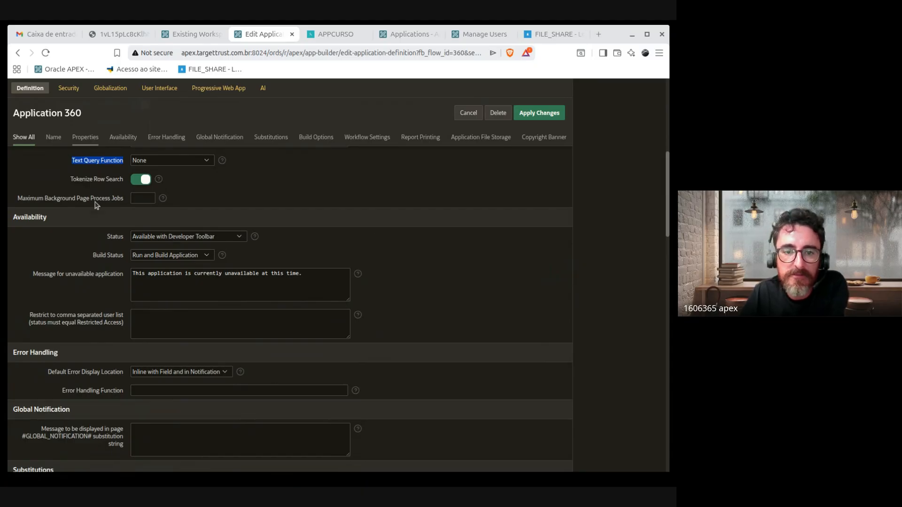
left_click(20, 203)
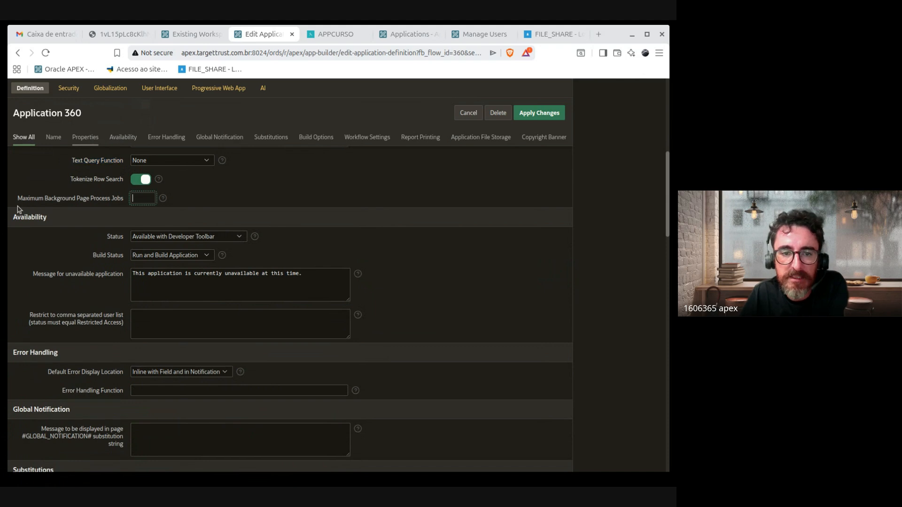
scroll(426, 309, "up", 1)
scroll(427, 308, "up", 1)
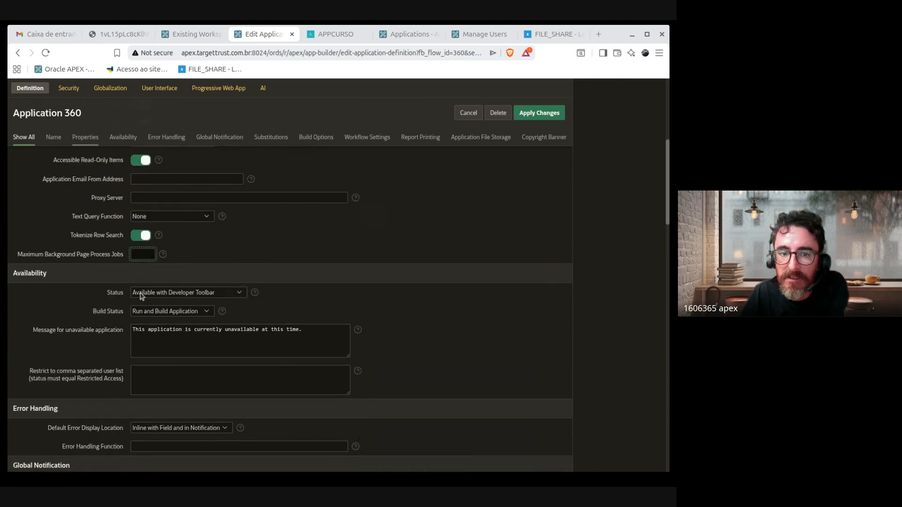
left_click_drag(122, 257, 23, 256)
left_click(116, 265)
left_click_drag(115, 257, 54, 252)
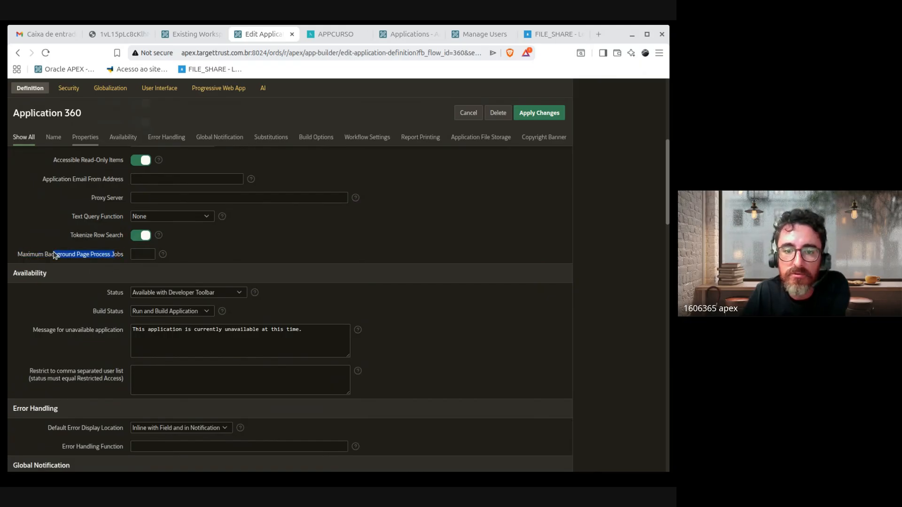
left_click(62, 262)
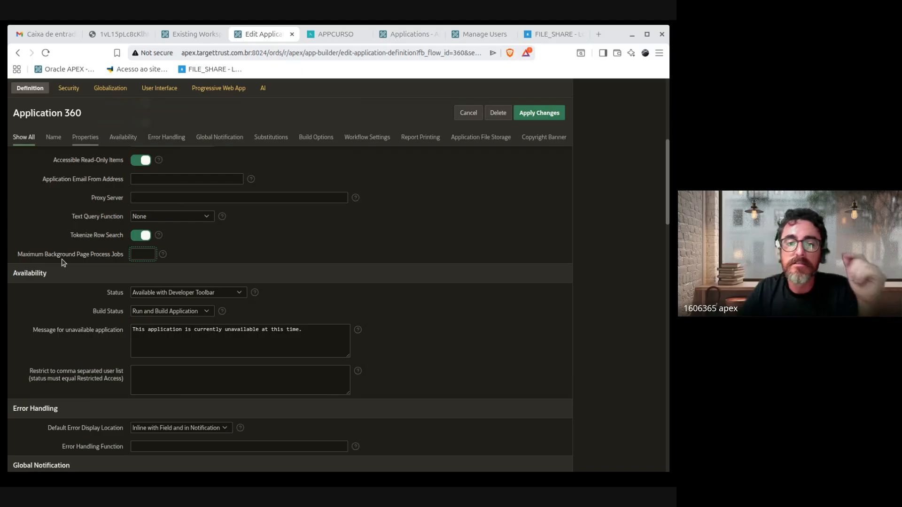
left_click_drag(20, 258, 72, 262)
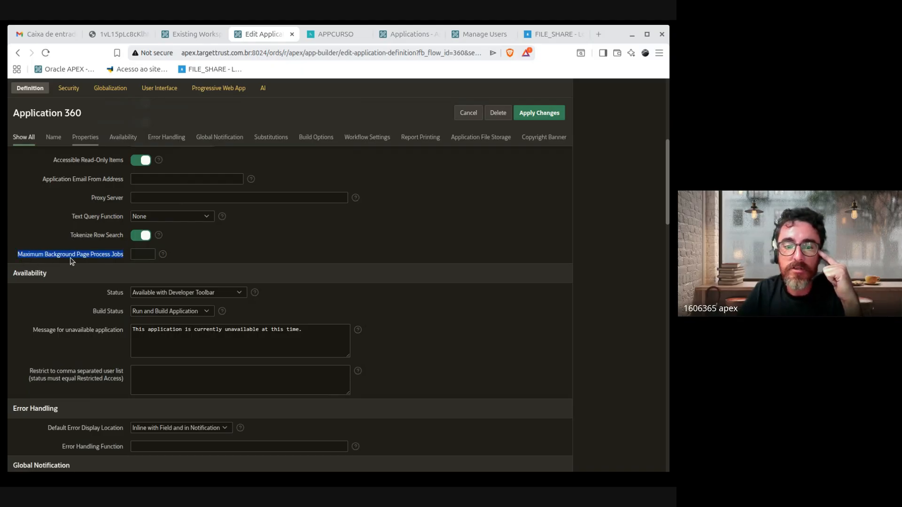
left_click(126, 261)
left_click_drag(126, 262, 13, 261)
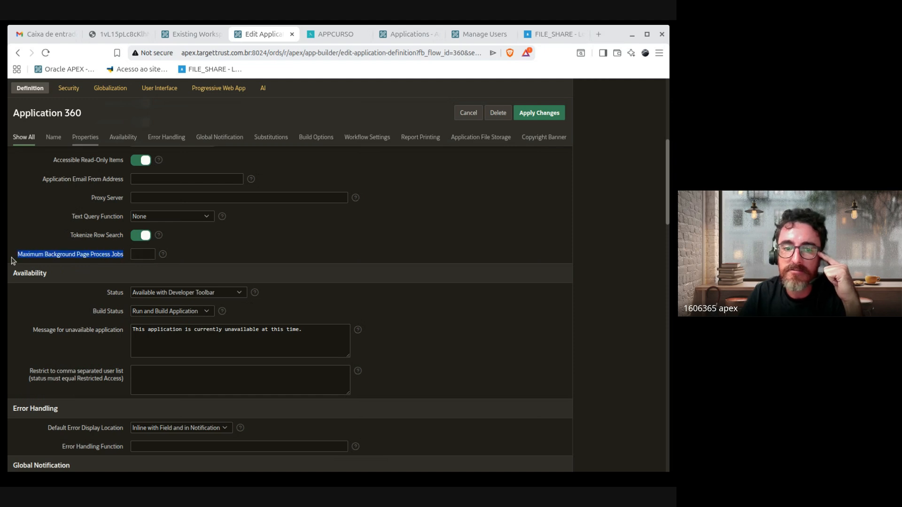
left_click(233, 247)
scroll(485, 312, "down", 1)
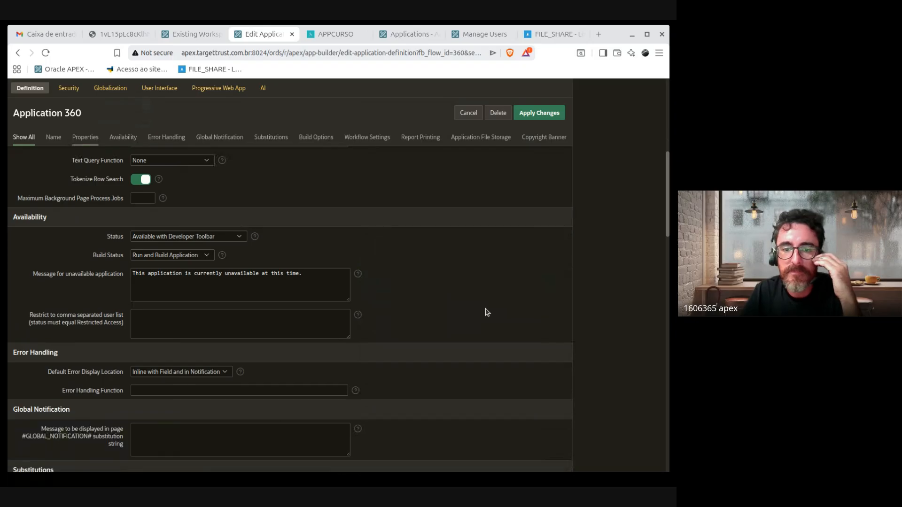
left_click_drag(18, 204, 134, 203)
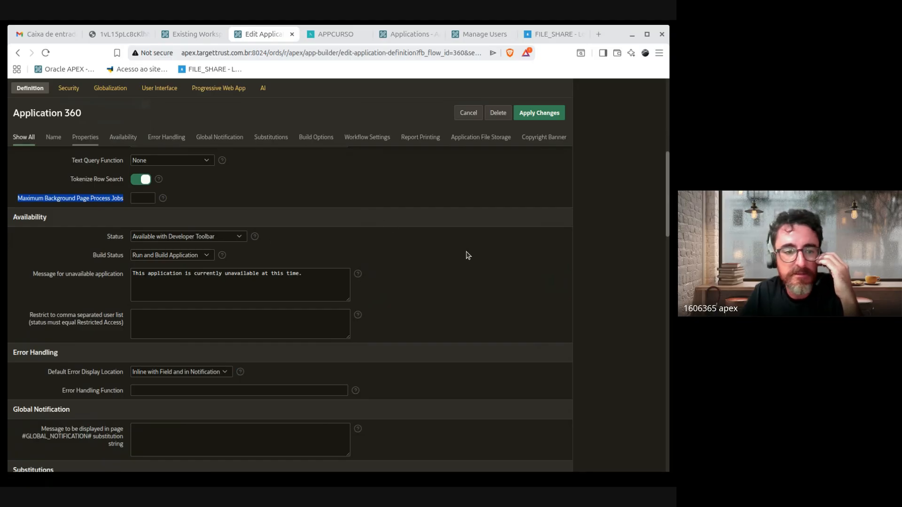
left_click(468, 271)
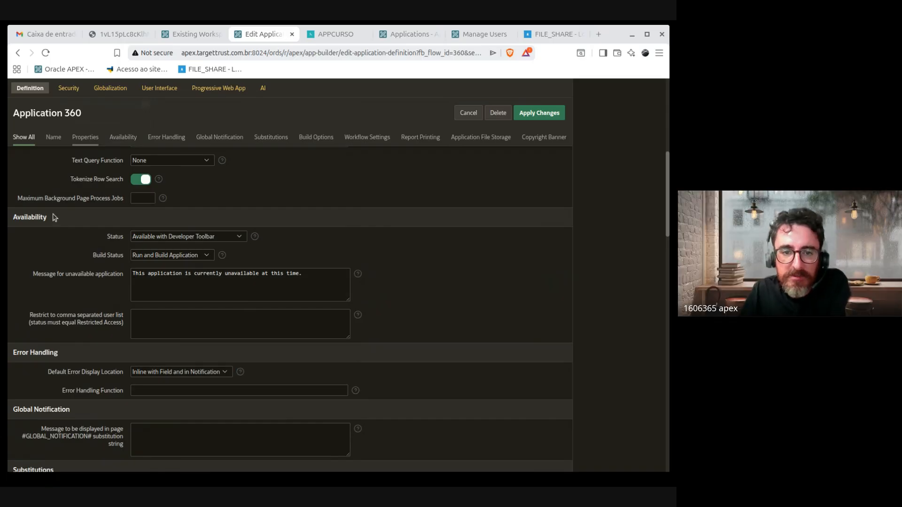
left_click_drag(44, 198, 19, 202)
left_click(125, 202)
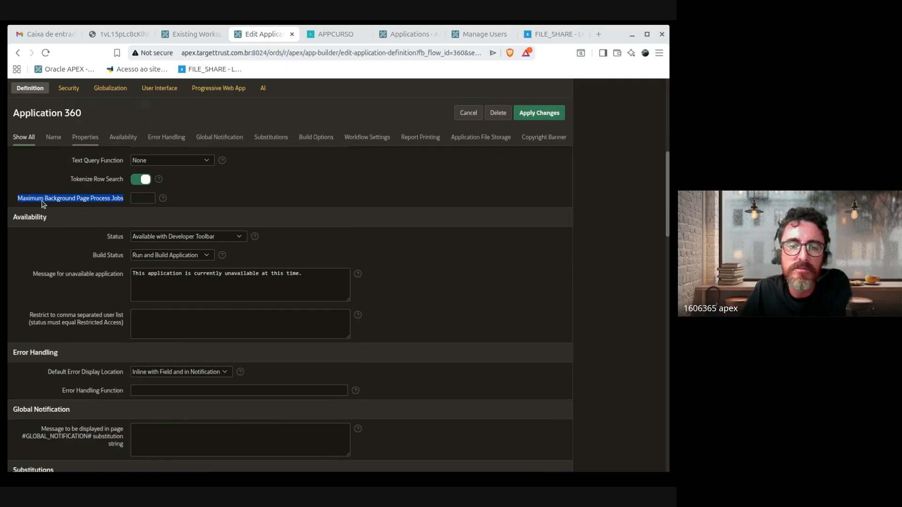
left_click(68, 200)
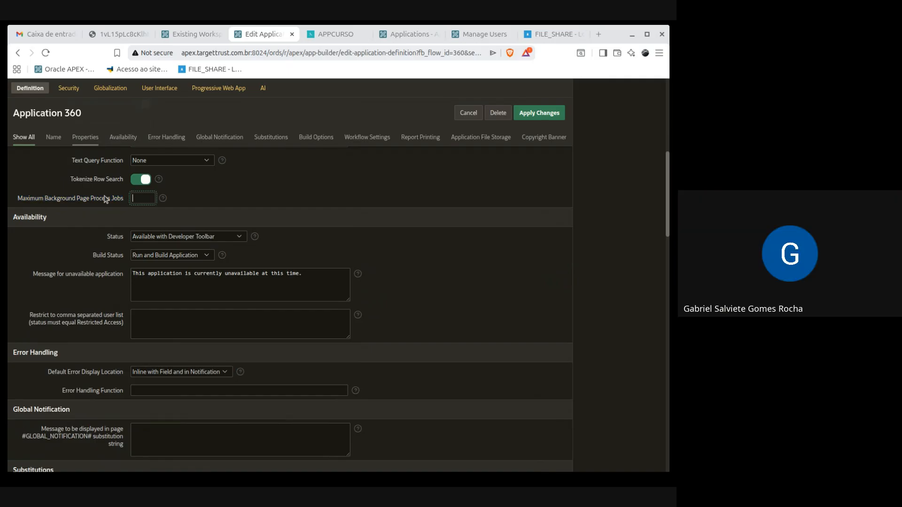
left_click_drag(121, 199, 78, 200)
left_click(123, 200)
left_click_drag(123, 200, 17, 200)
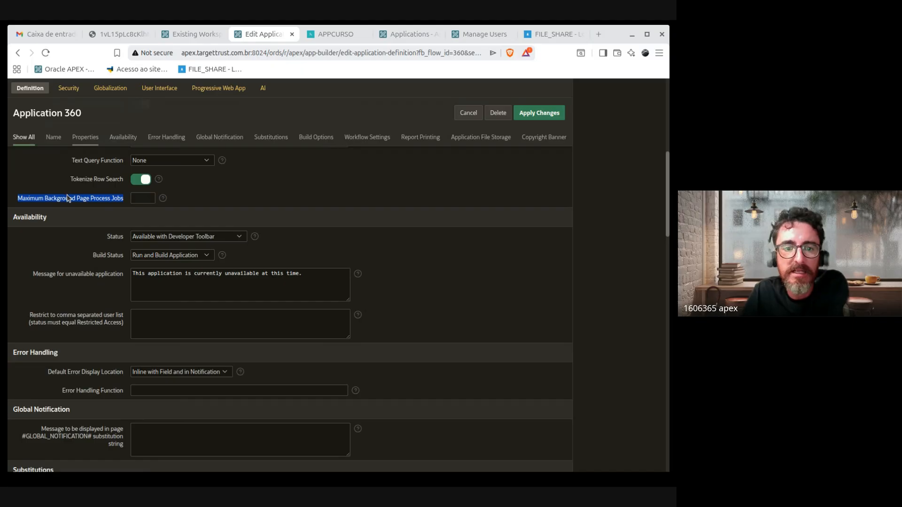
left_click(122, 199)
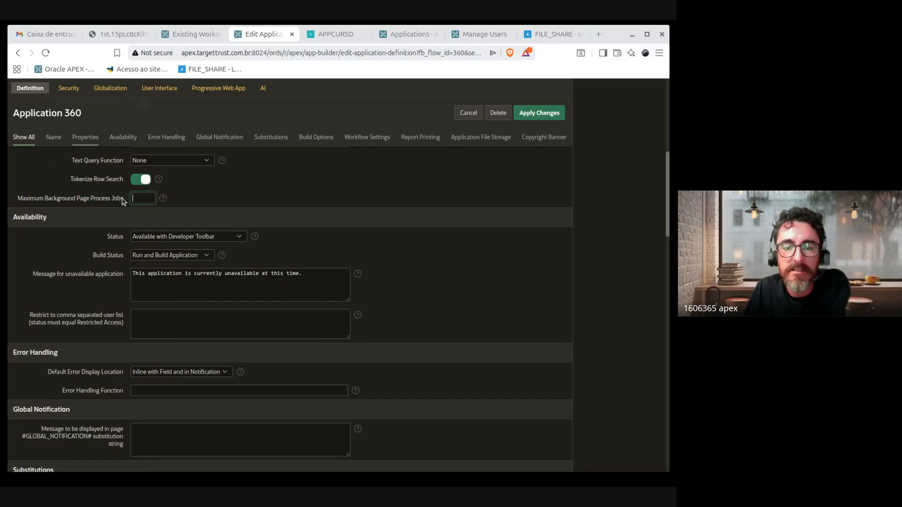
left_click_drag(122, 200, 17, 202)
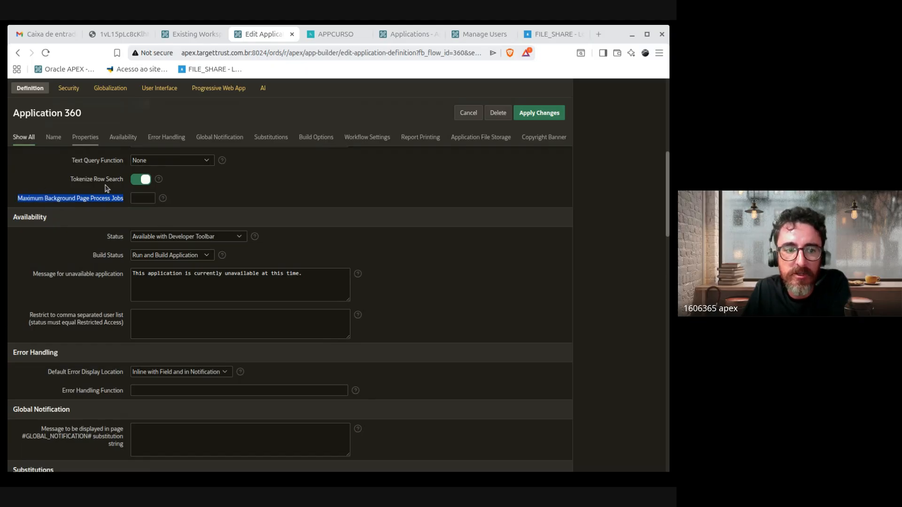
left_click(405, 194)
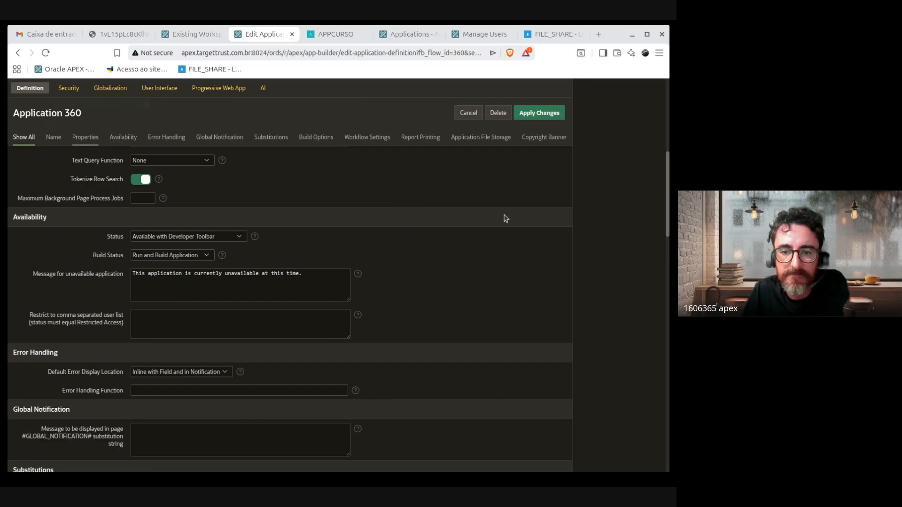
scroll(506, 218, "down", 2)
scroll(506, 219, "up", 1)
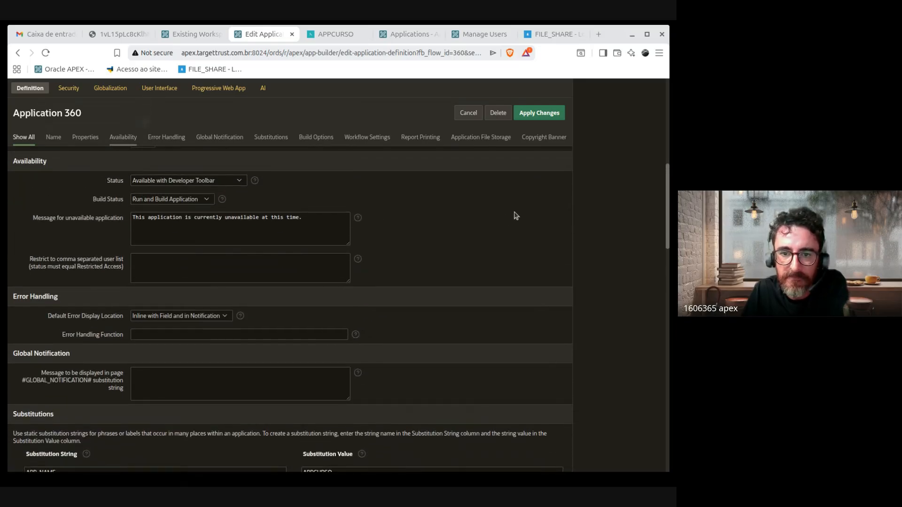
scroll(477, 260, "up", 2)
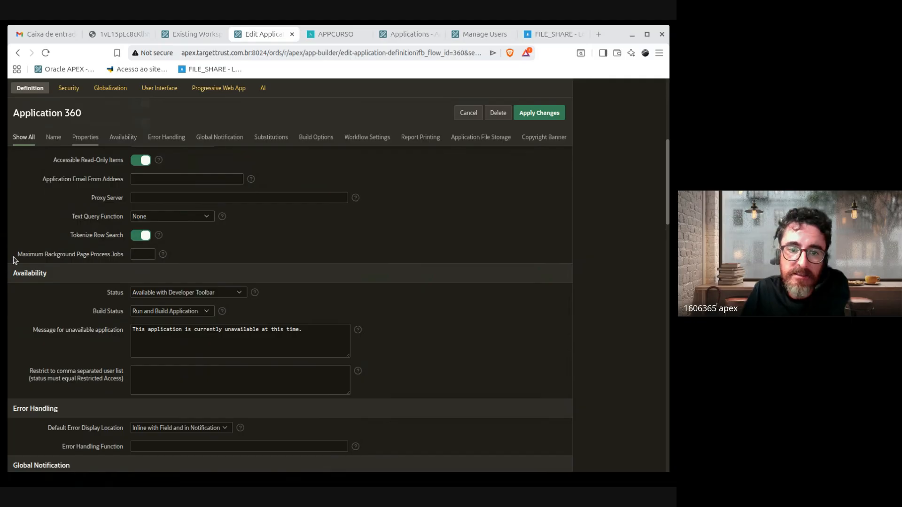
left_click_drag(16, 256, 124, 257)
left_click(122, 257)
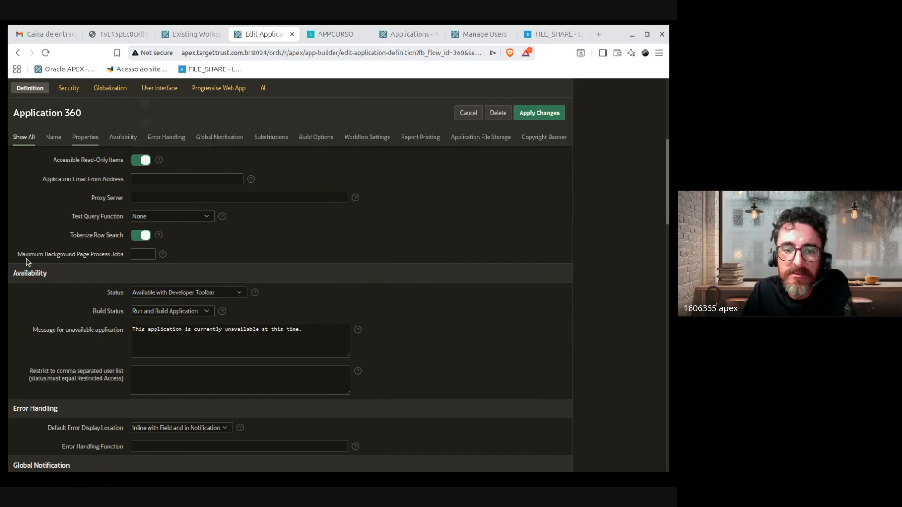
mouse_move(20, 259)
left_mouse_down()
mouse_move(69, 266)
mouse_move(113, 256)
mouse_move(19, 258)
left_mouse_up()
left_click(106, 258)
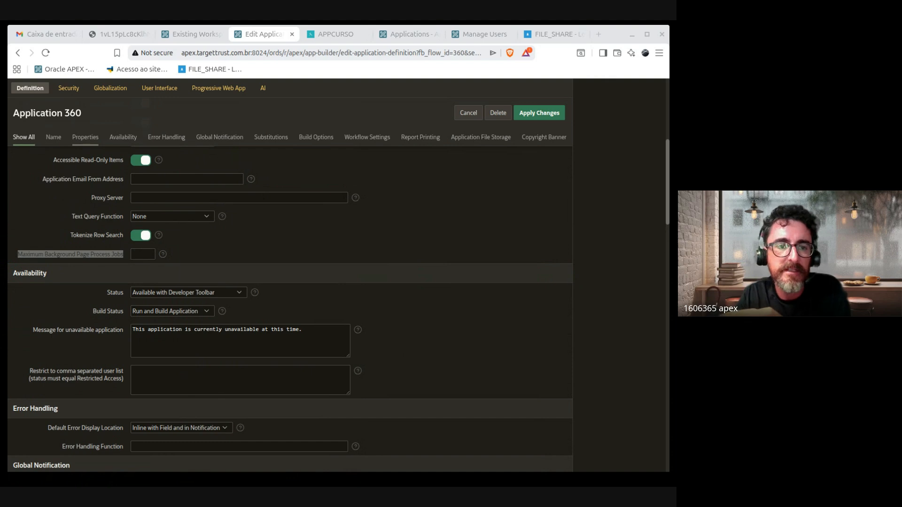
left_click(439, 287)
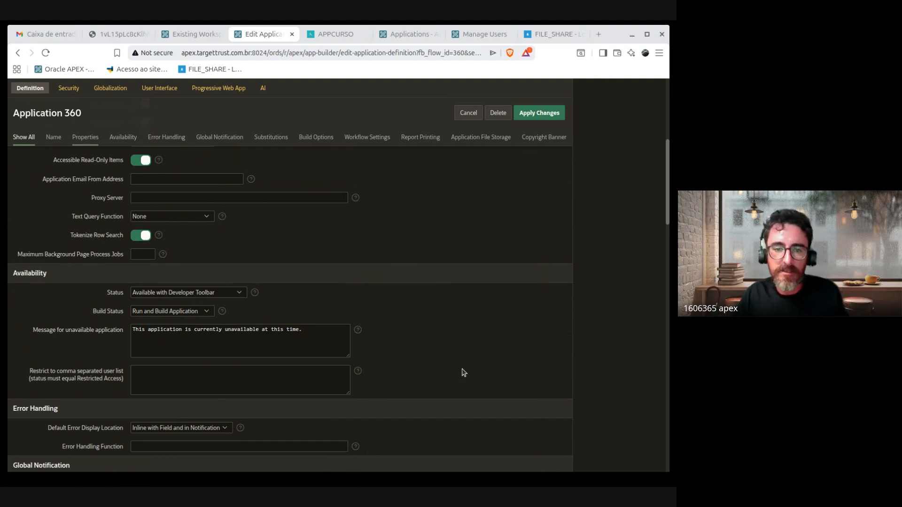
scroll(461, 298, "down", 1)
scroll(449, 306, "down", 1)
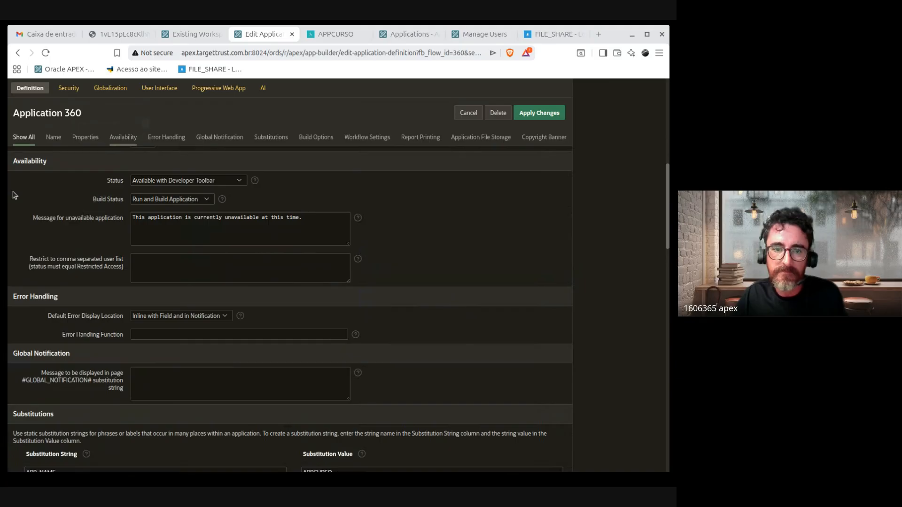
left_click_drag(10, 160, 384, 281)
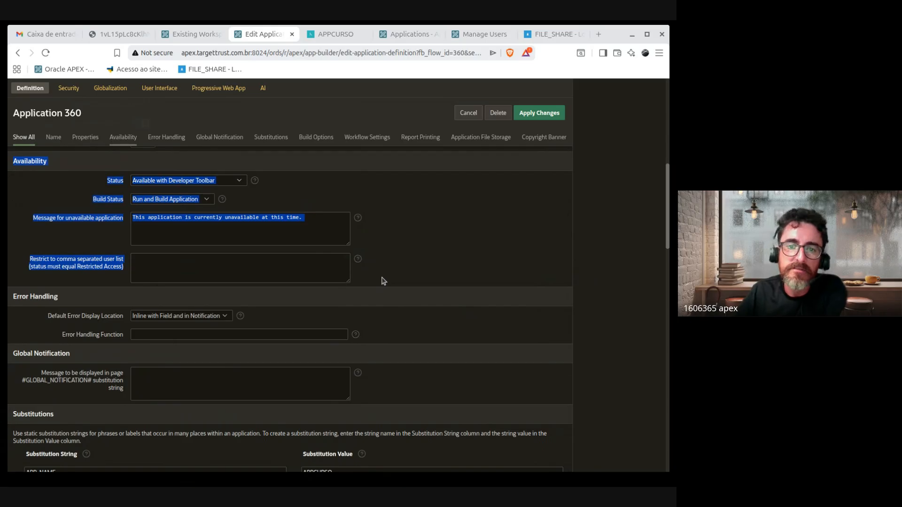
Step: Try Status Available, restore Available with Developer Toolbar, then view the running APPCURSO app
left_click(441, 233)
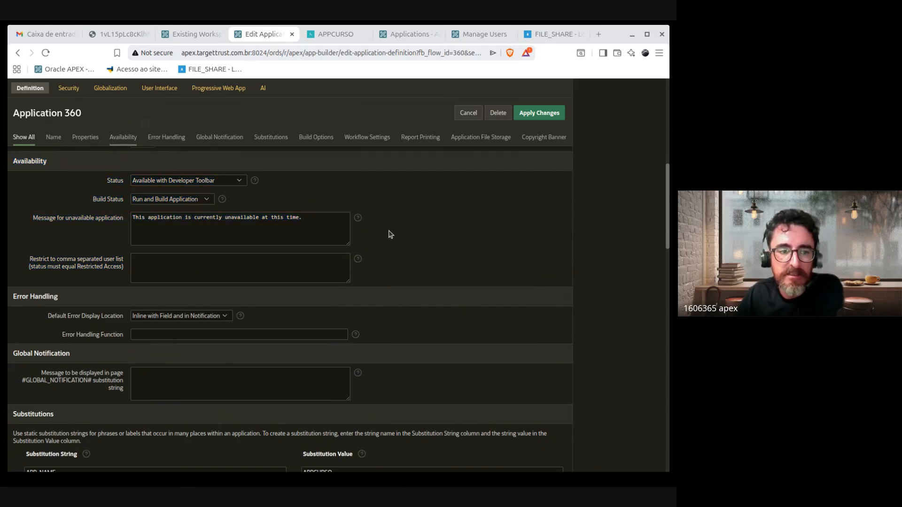
left_click(152, 184)
left_click(200, 195)
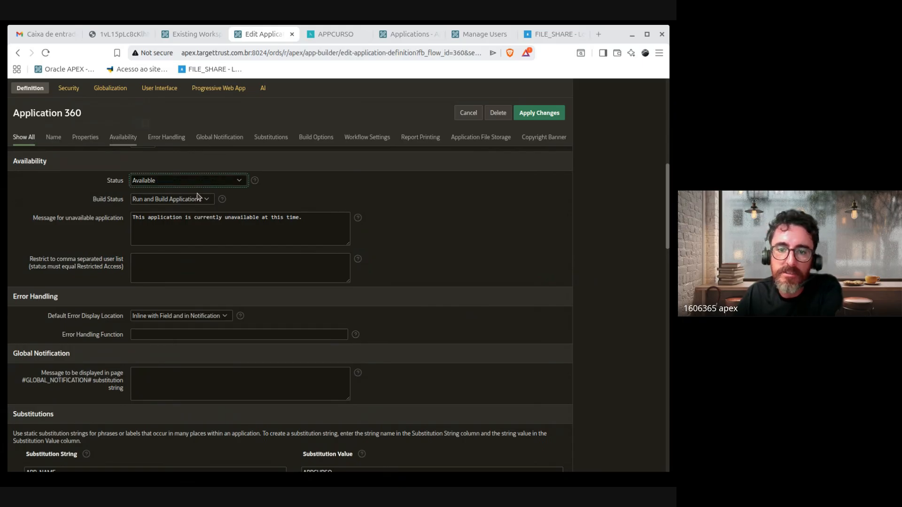
left_click(167, 182)
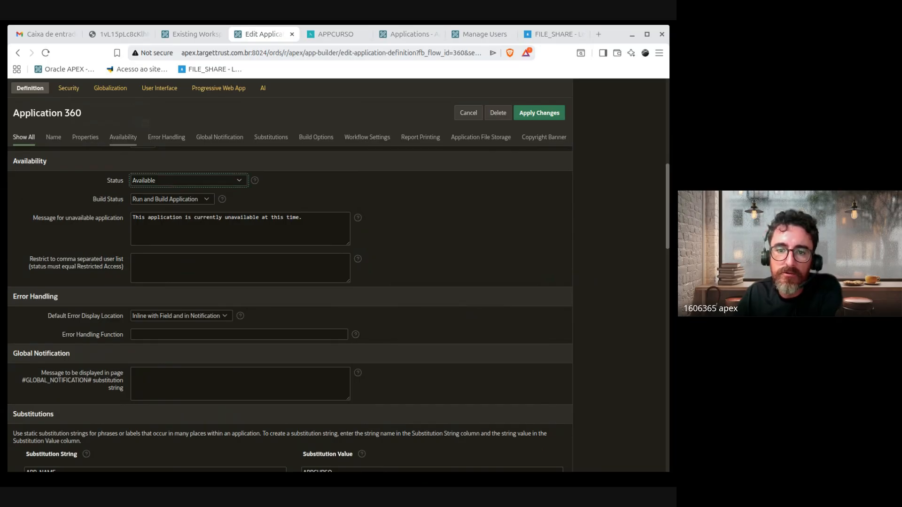
left_click(200, 212)
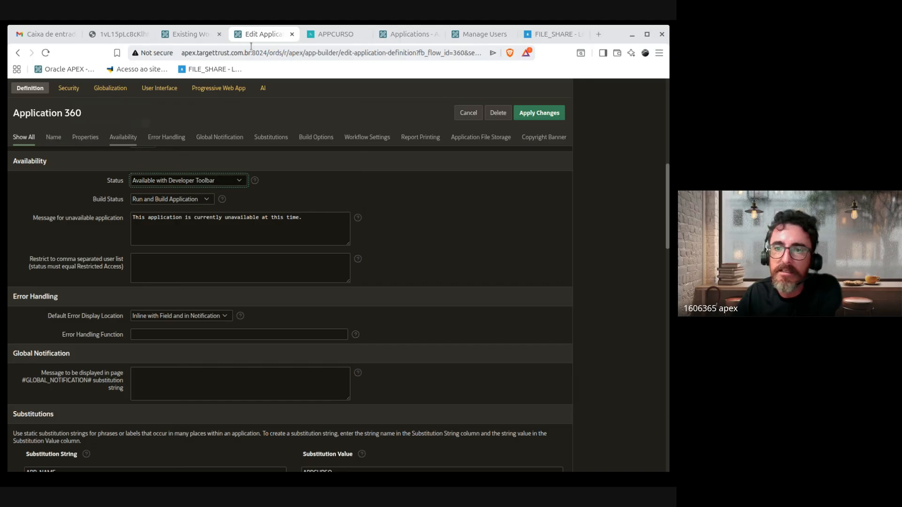
left_click(335, 34)
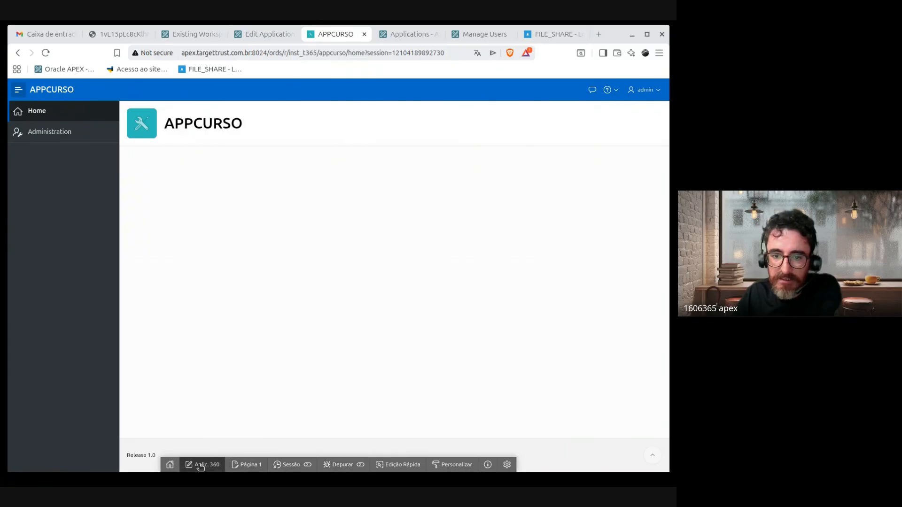
Step: Highlight the Release 1.0 footer text and return to the Application 360 definition page
triple_click(141, 456)
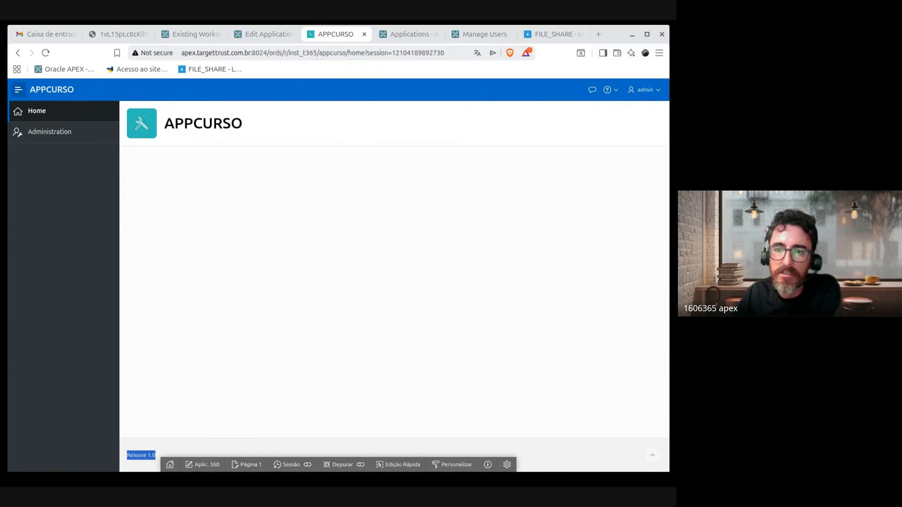
left_click(264, 34)
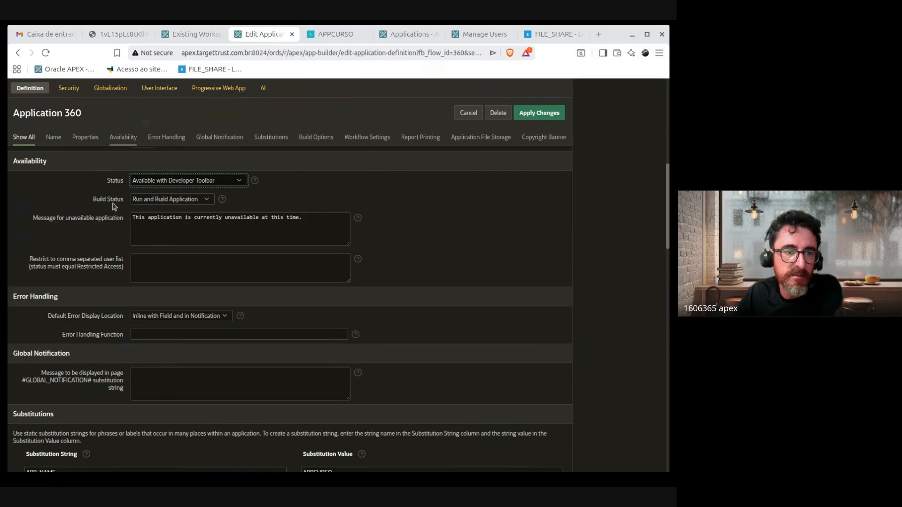
scroll(230, 268, "up", 2)
scroll(245, 278, "down", 1)
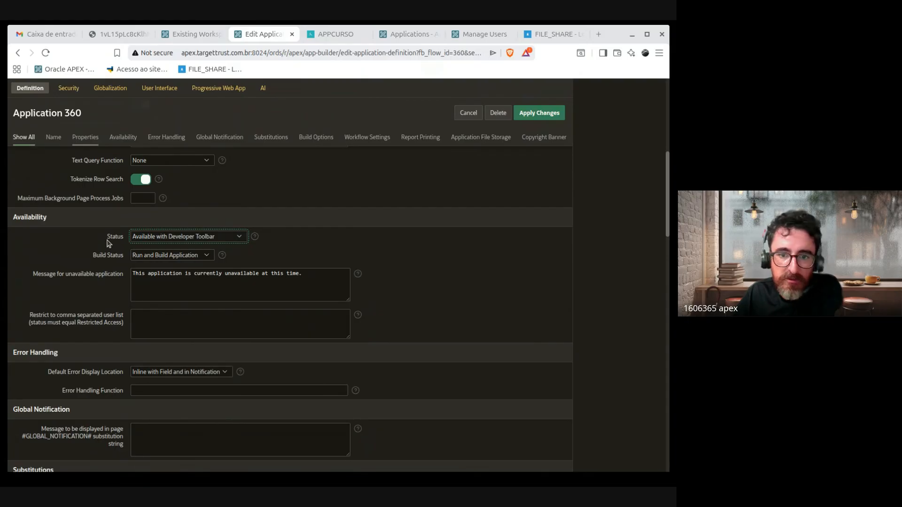
left_click_drag(101, 241, 125, 239)
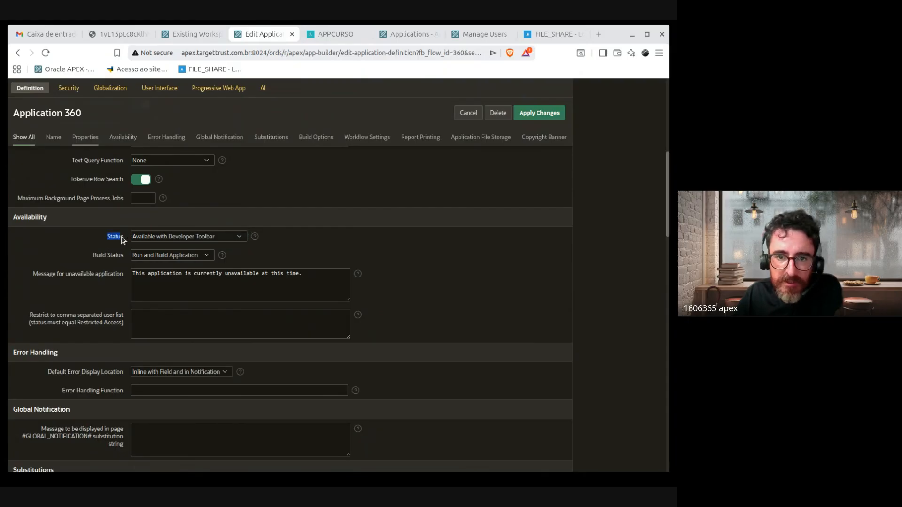
left_click(241, 238)
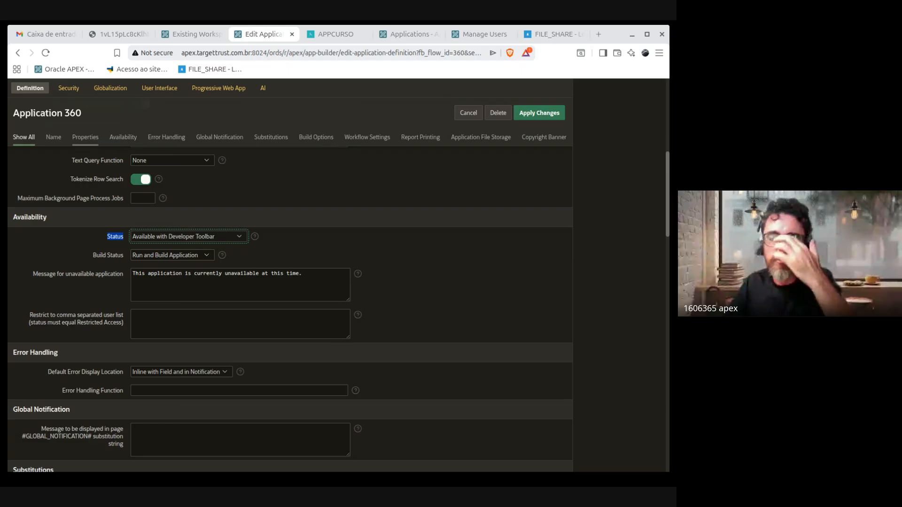
left_click_drag(99, 241, 127, 241)
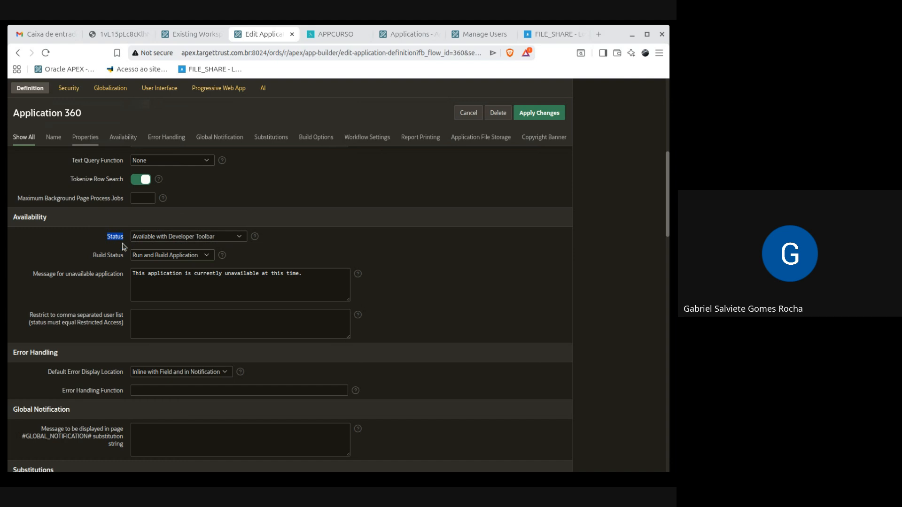
left_click(239, 241)
key("alt+Tab")
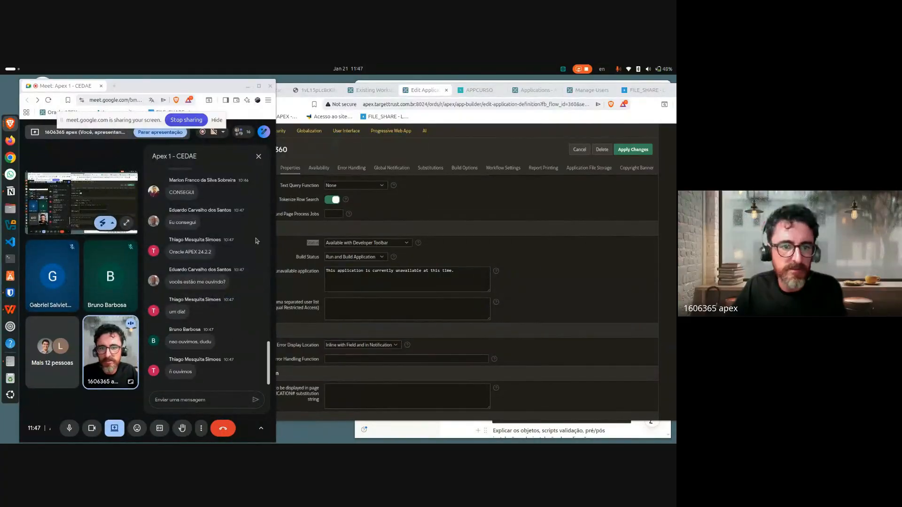
Step: Move the Gmail tab into the Meet window and close it, then preview Status choices unchanged
left_click(643, 116)
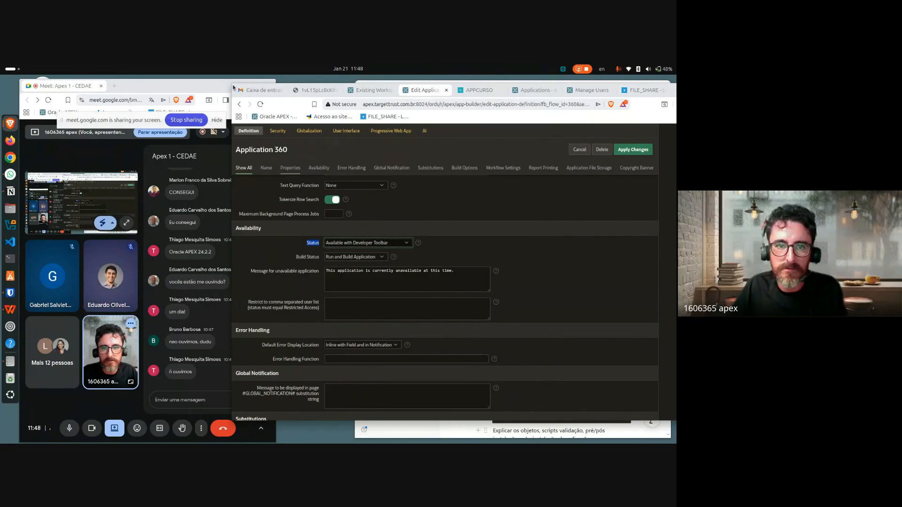
left_click_drag(233, 87, 195, 86)
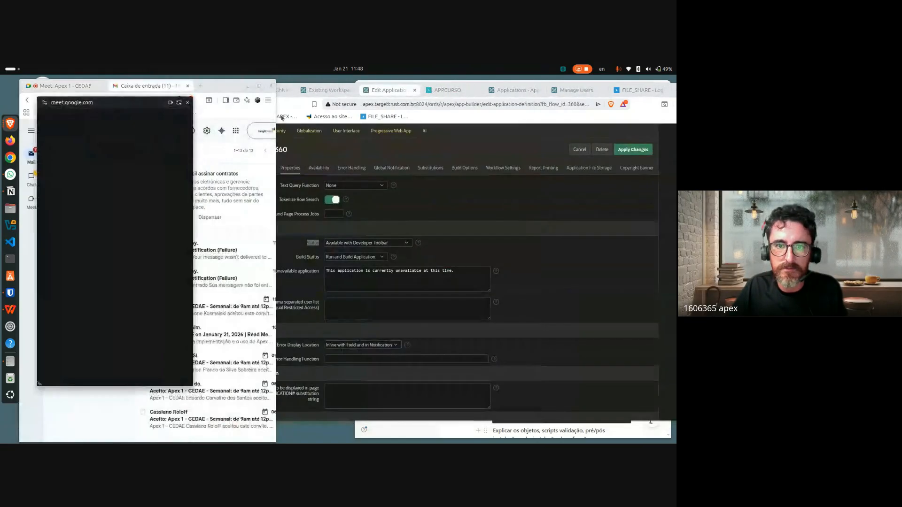
left_click(188, 86)
left_click(460, 119)
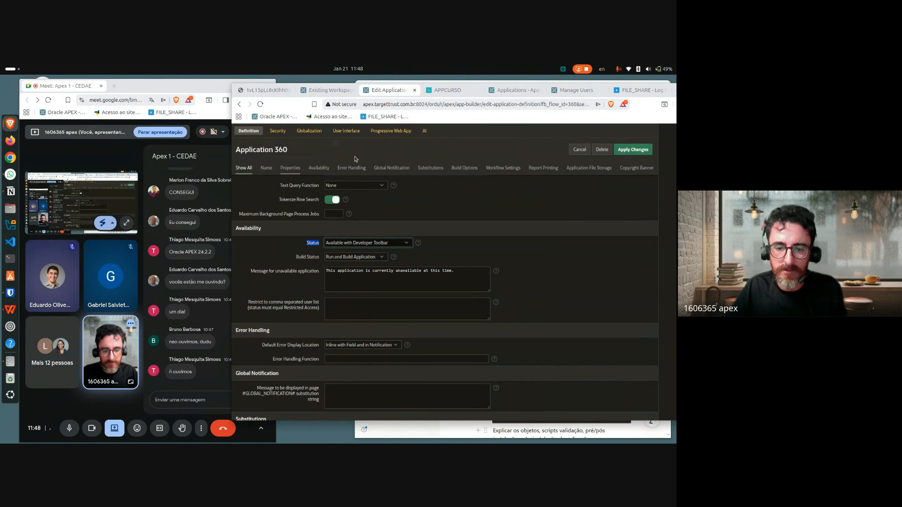
key("space")
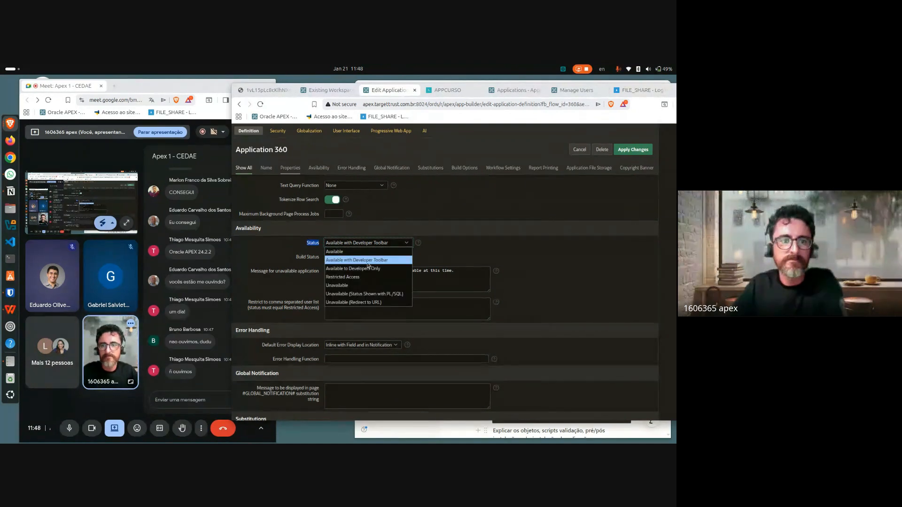
left_click(474, 261)
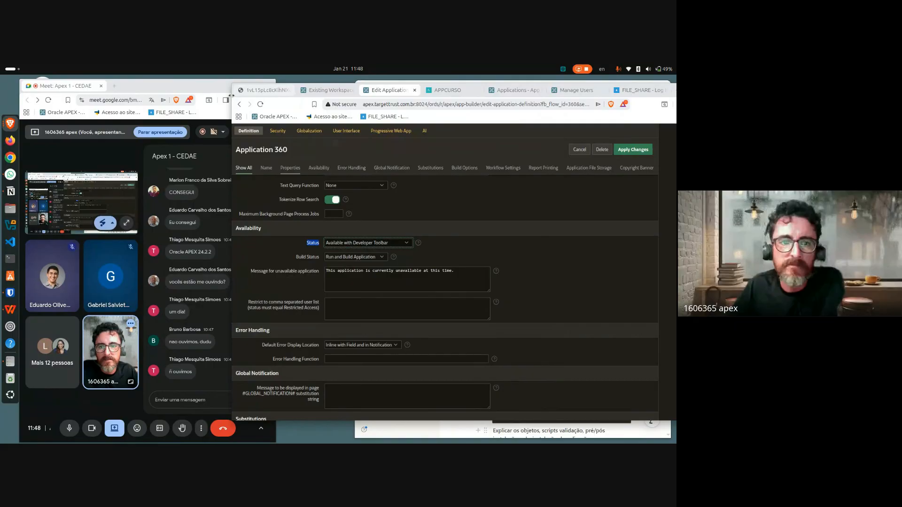
Step: Maximize the APEX editor window and preview the availability Status choices
left_click_drag(236, 88, 50, 88)
left_click(529, 90)
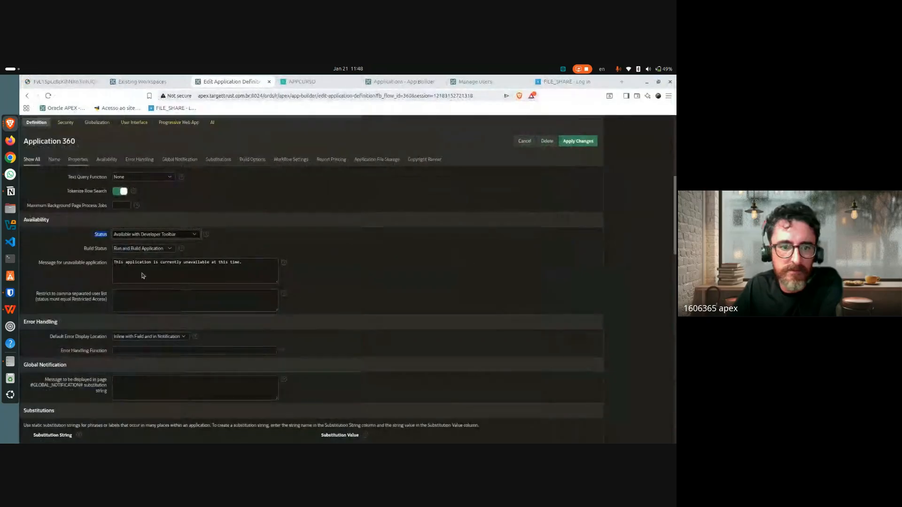
left_click(189, 236)
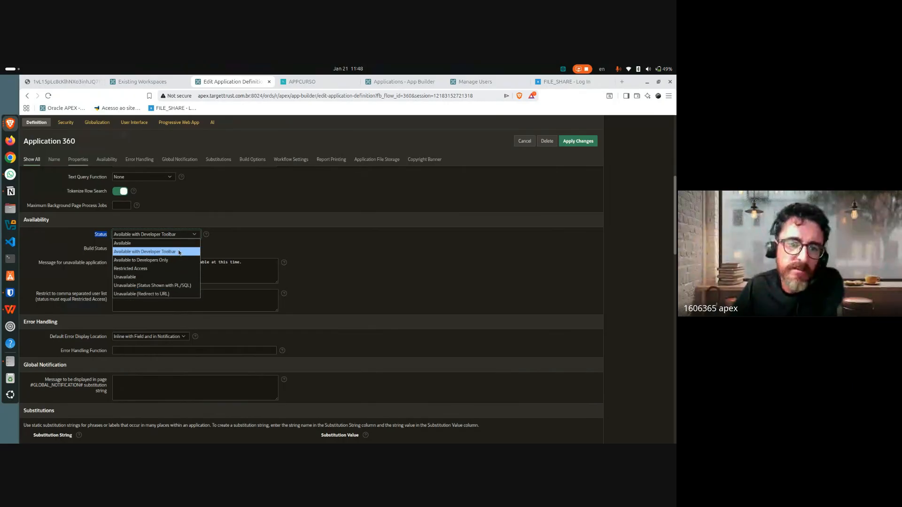
left_click(197, 234)
Step: Step through the Status options with the arrow keys, settling on Restricted Access
left_click(197, 235)
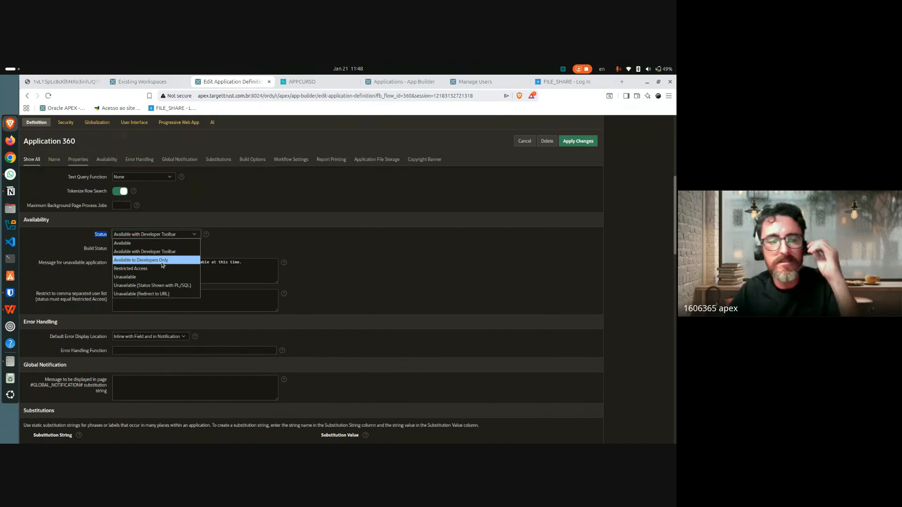
key("Up")
key("Up")
key("Down")
key("Down")
key("Down")
key("Down")
key("Down")
key("Down")
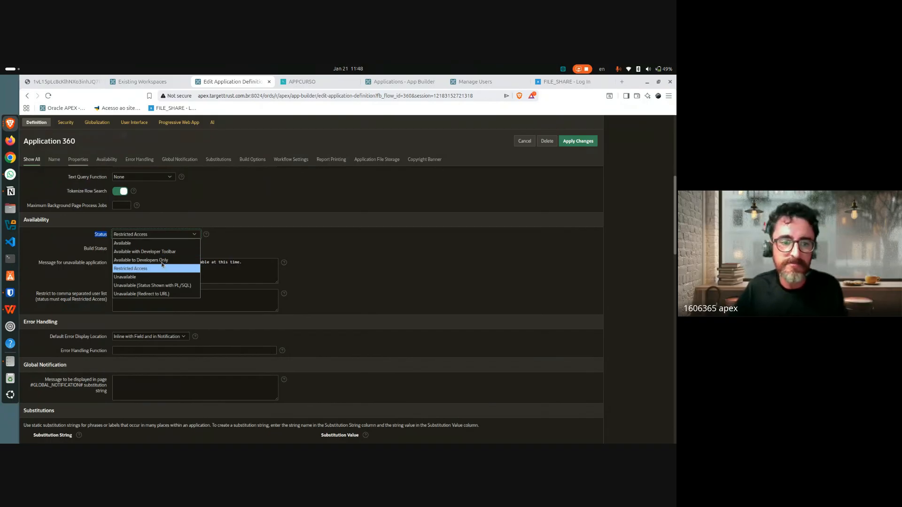
key("Up")
key("Up")
key("Up")
key("Up")
key("Up")
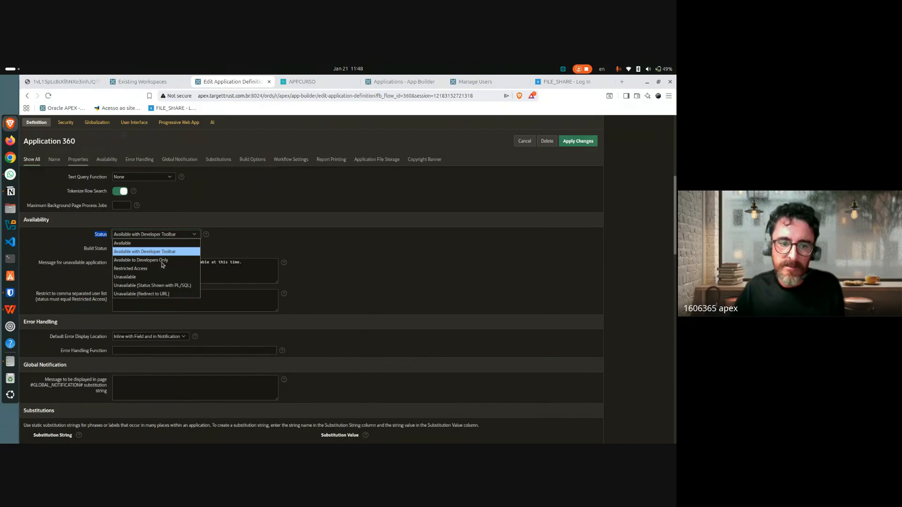
key("Down")
key("Down")
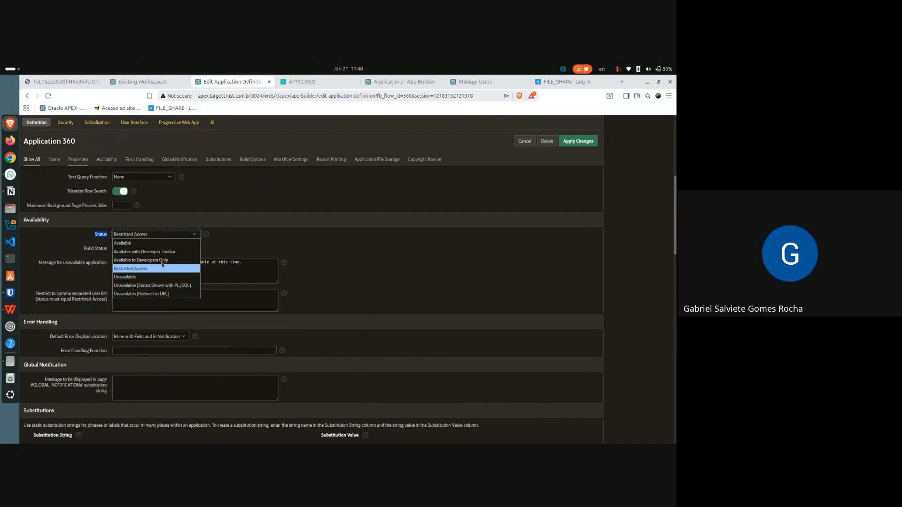
key("Up")
key("Up")
key("Down")
key("Down")
key("Down")
key("Down")
key("Up")
key("Up")
key("Up")
key("Up")
key("Up")
key("Down")
key("Down")
key("Down")
key("Down")
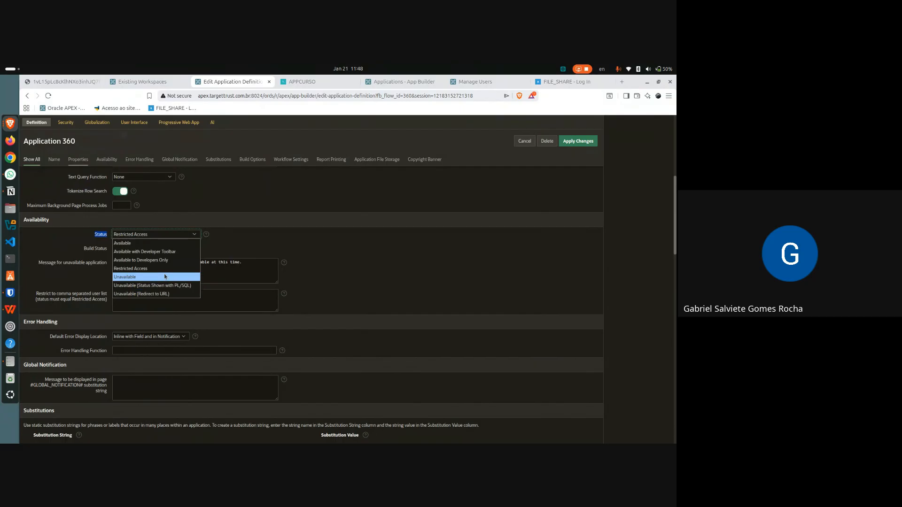
key("Up")
key("Return")
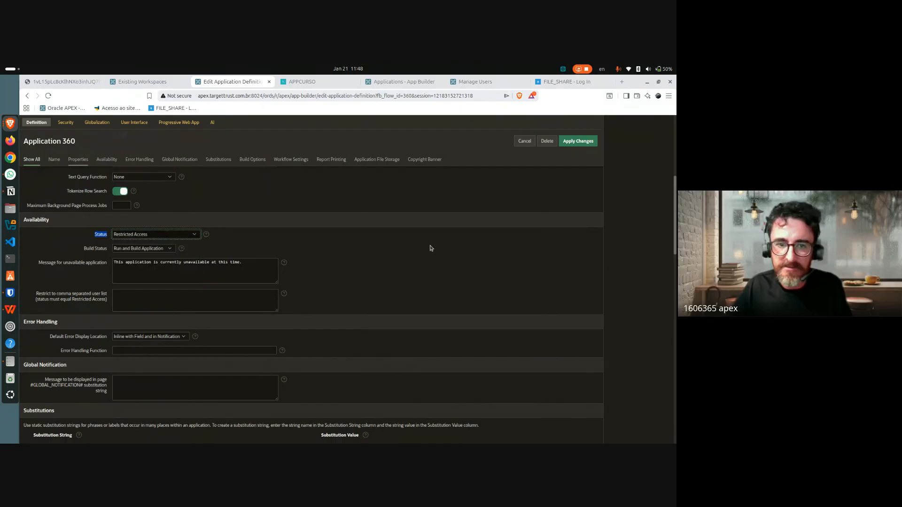
left_click(164, 234)
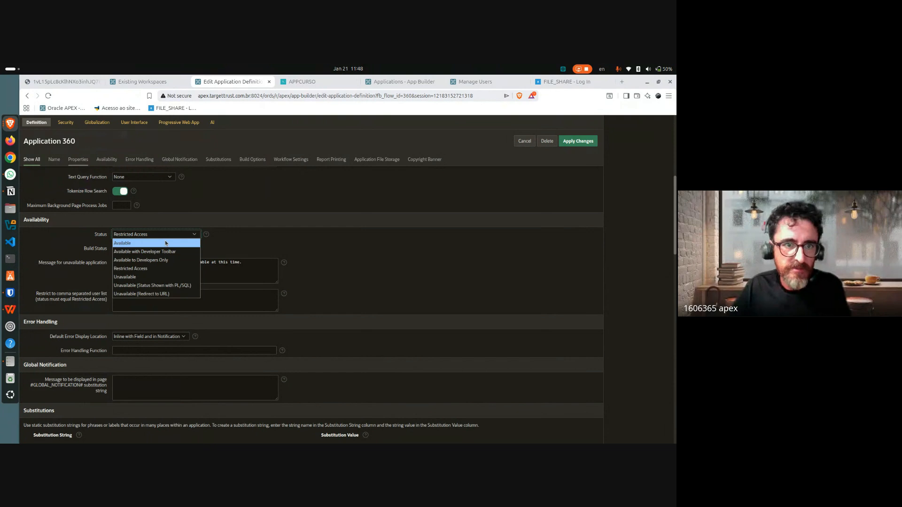
left_click(416, 272)
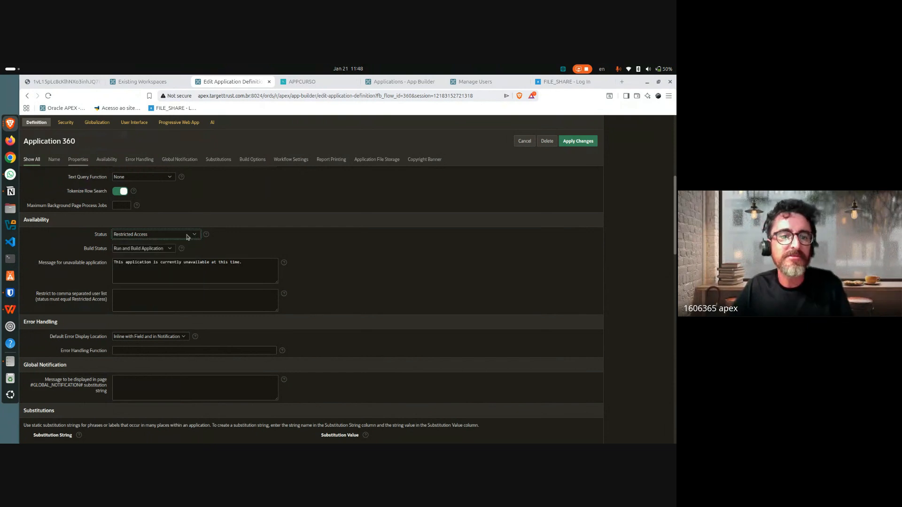
Step: Try Status Available to Developers Only, Unavailable, then Unavailable (Redirect to URL)
left_click(190, 236)
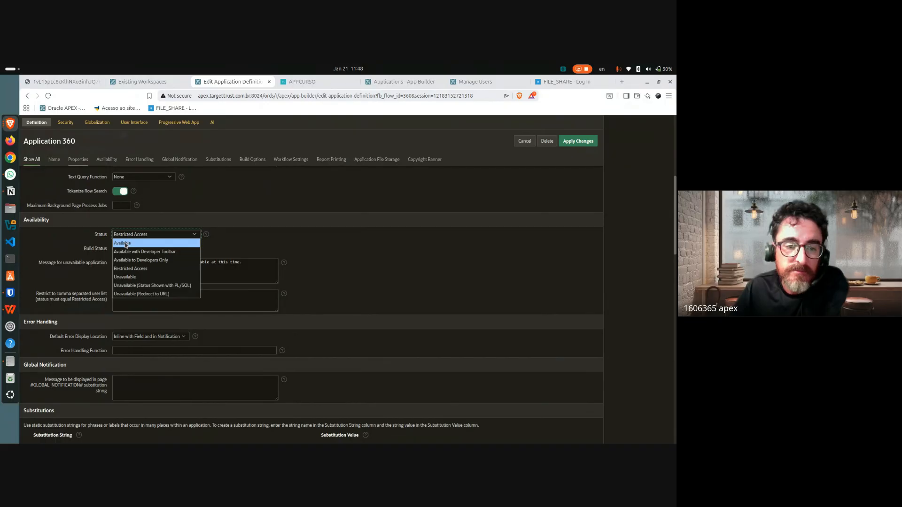
left_click(165, 259)
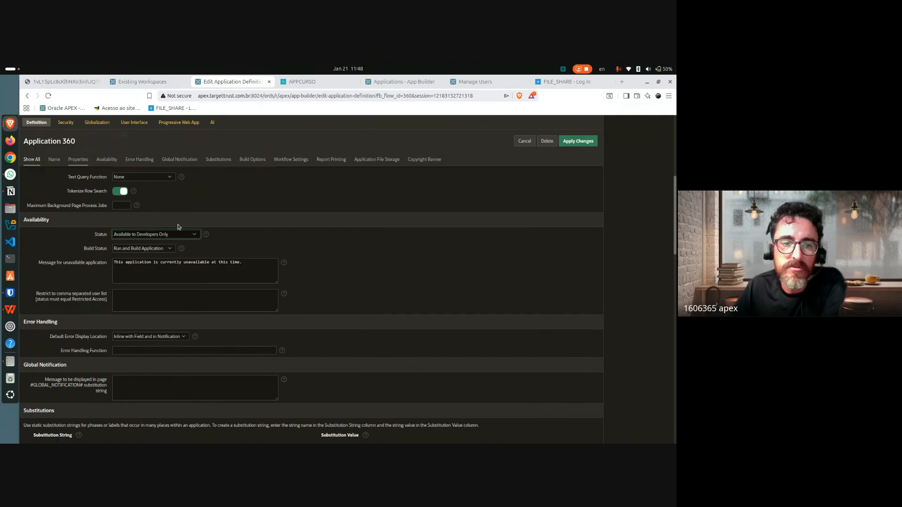
left_click(180, 238)
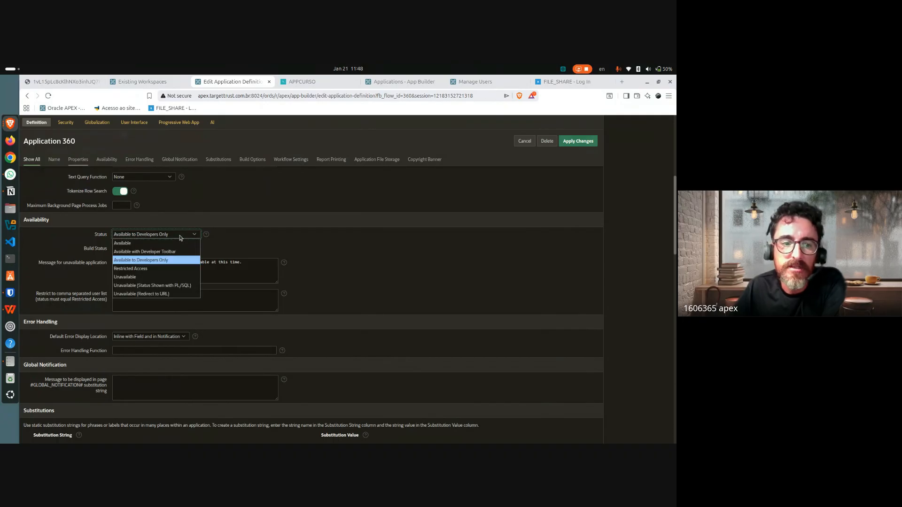
left_click(151, 278)
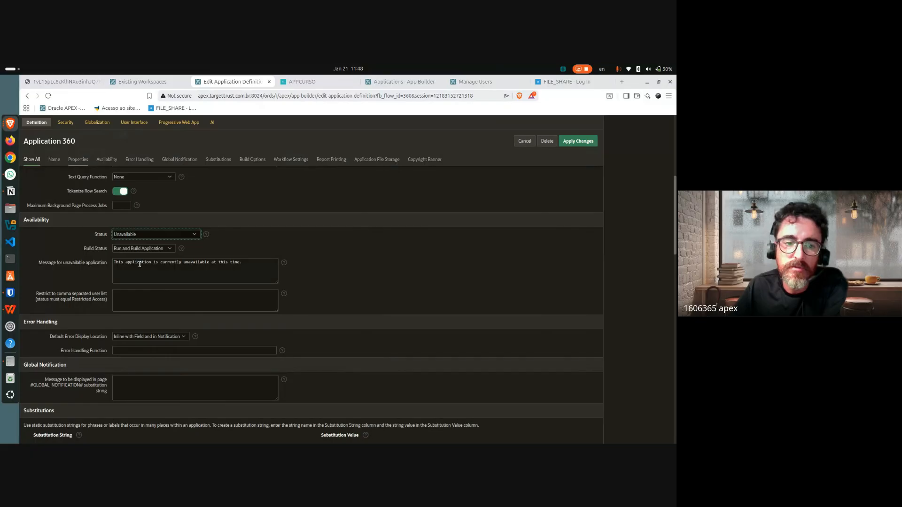
left_click(341, 244)
left_click(128, 233)
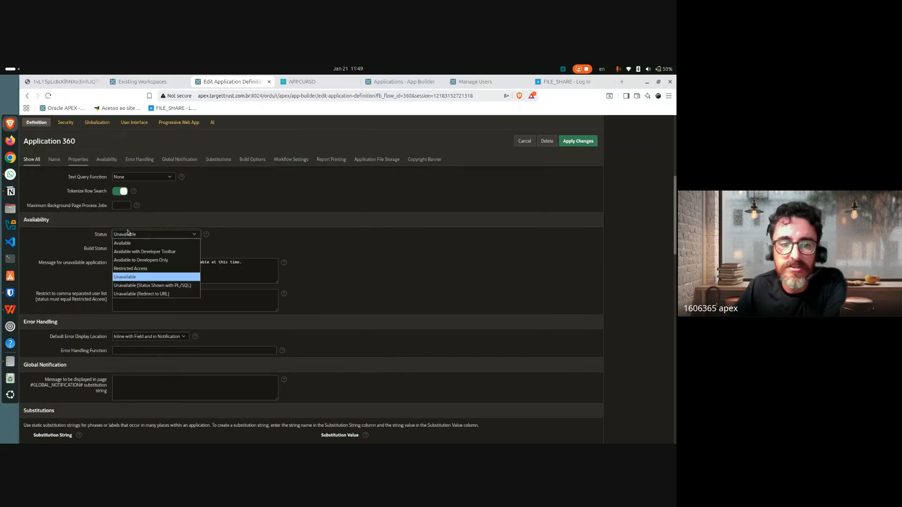
left_click(169, 294)
Step: Set Status back to plain Available
left_click_drag(90, 234, 218, 238)
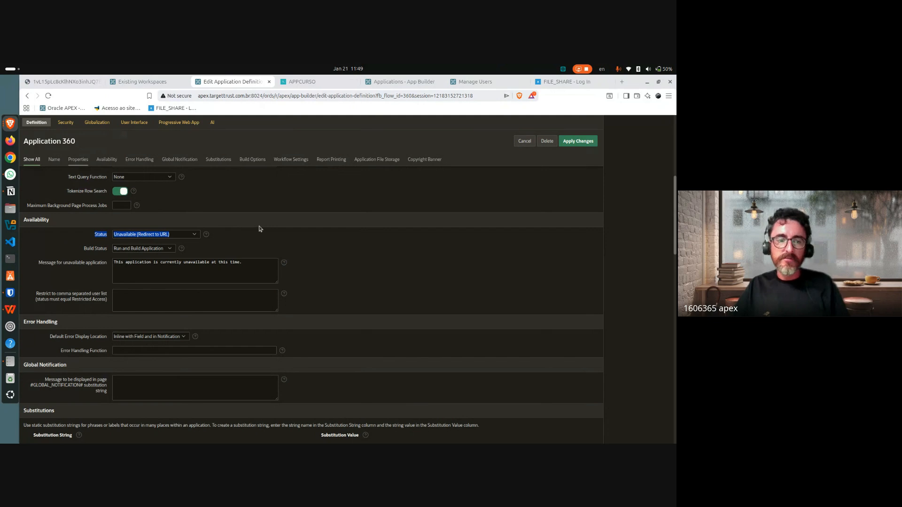
left_click(348, 235)
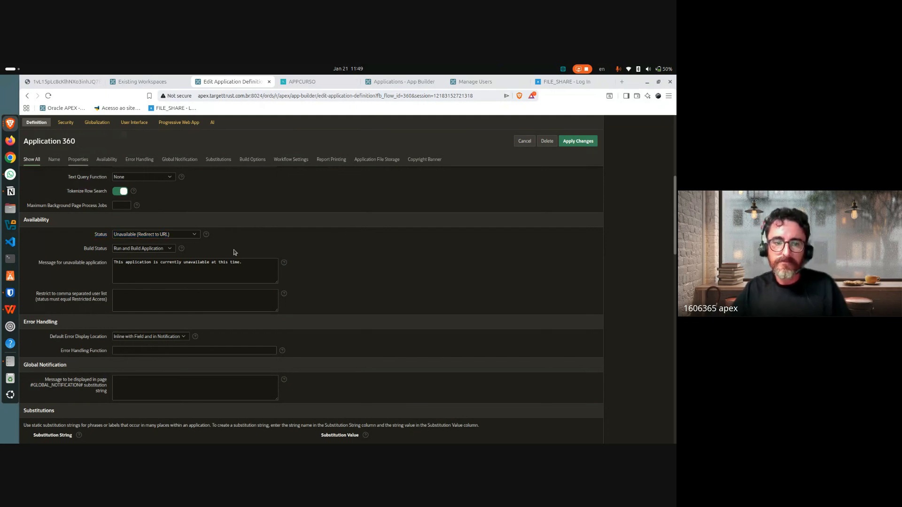
left_click(191, 235)
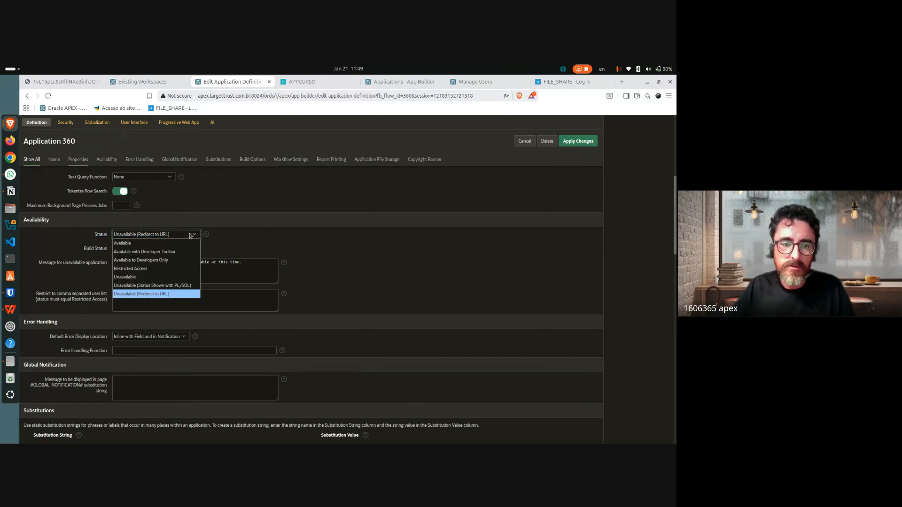
left_click(127, 244)
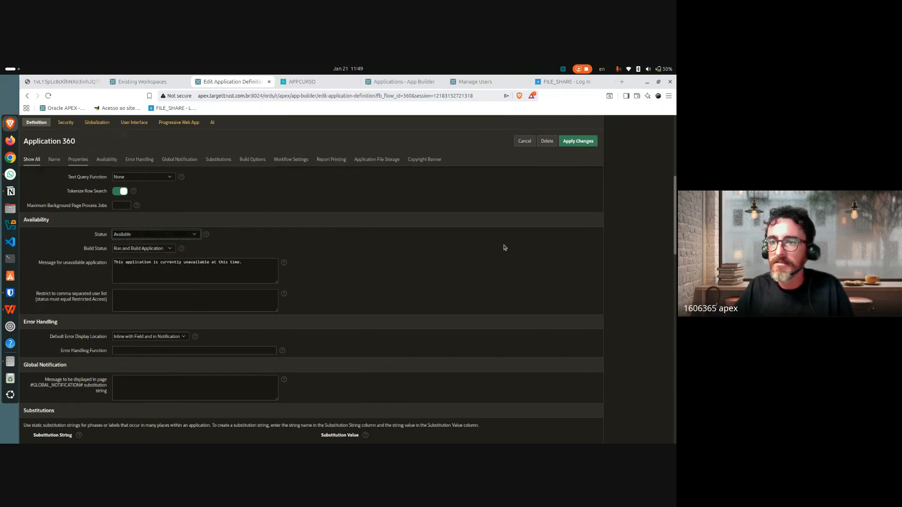
scroll(437, 296, "down", 3)
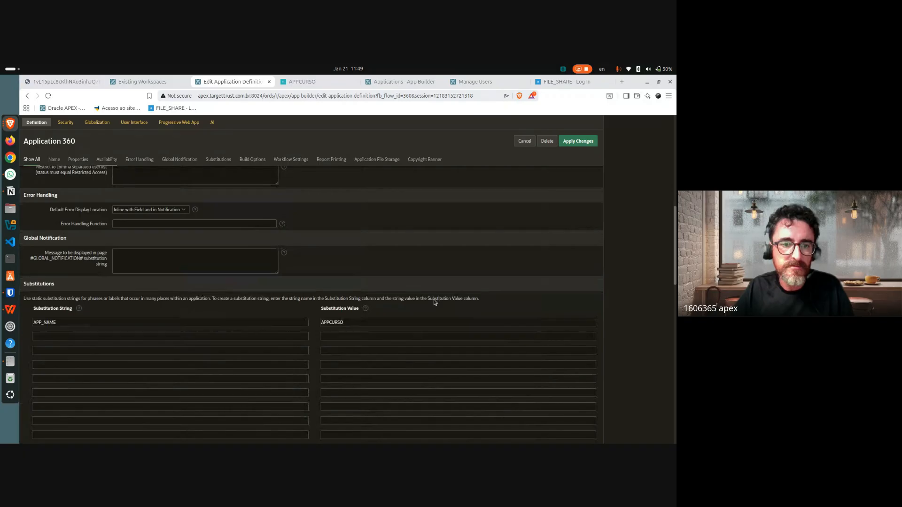
scroll(440, 296, "up", 3)
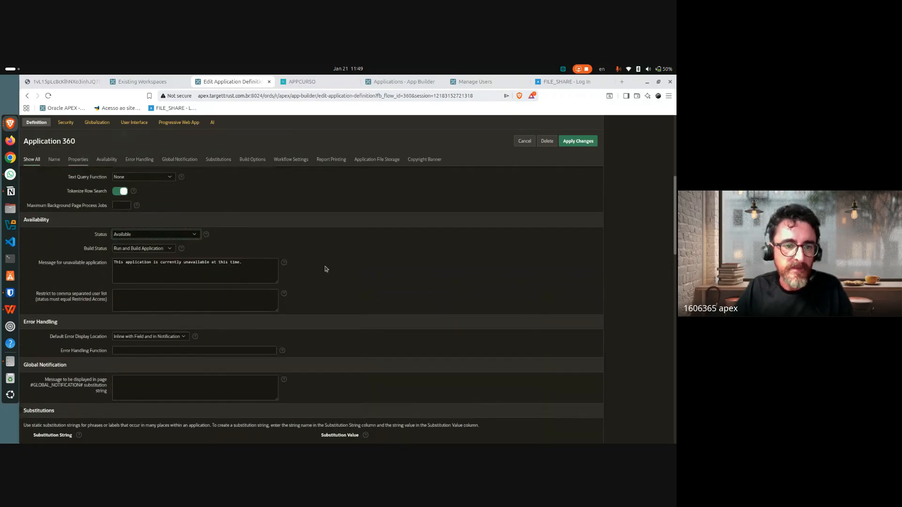
left_click(163, 236)
left_click(152, 252)
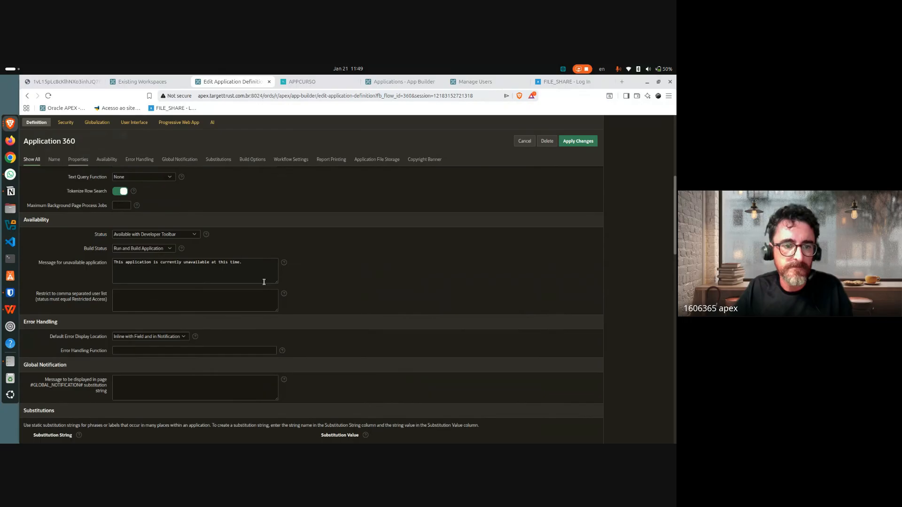
scroll(453, 283, "down", 2)
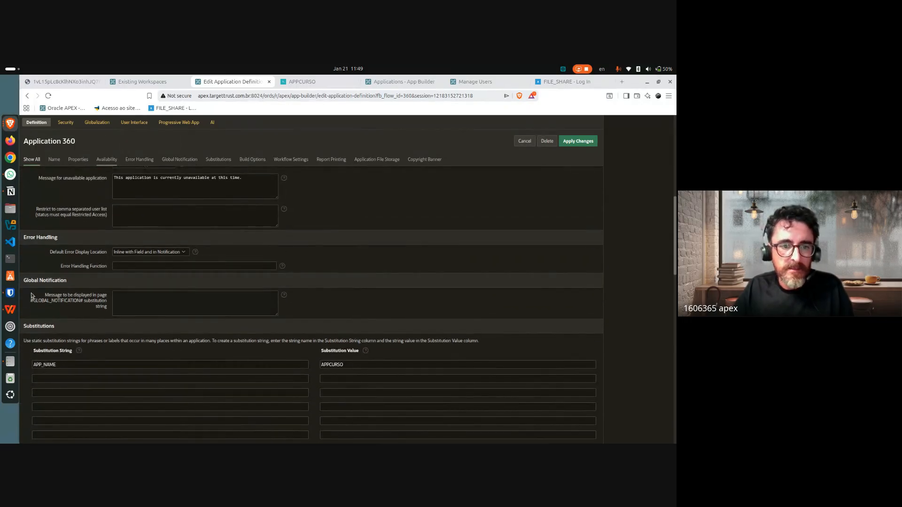
left_click_drag(43, 252, 104, 267)
left_click(103, 268)
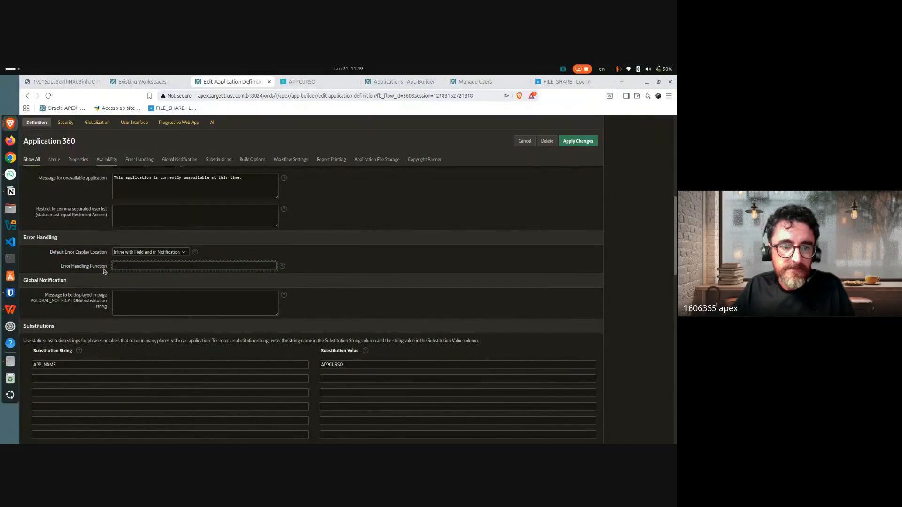
scroll(385, 251, "up", 1)
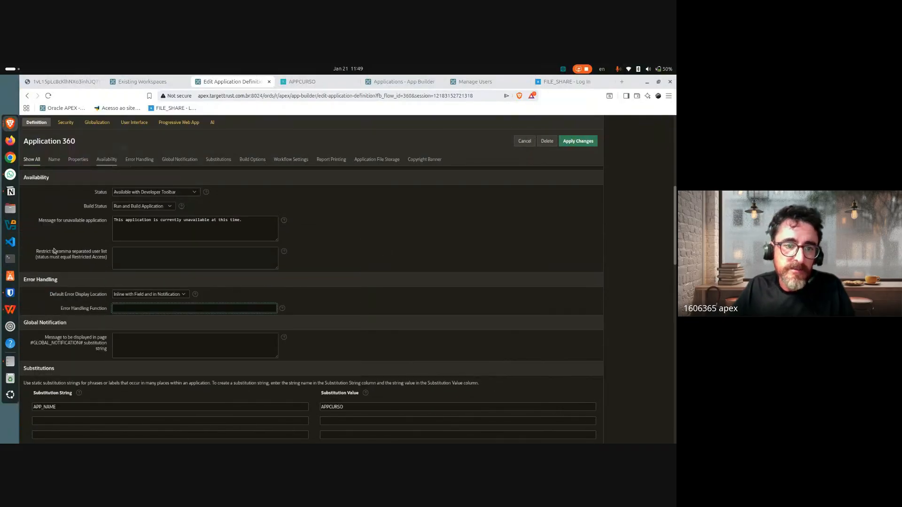
left_click_drag(38, 252, 102, 263)
left_click(168, 254)
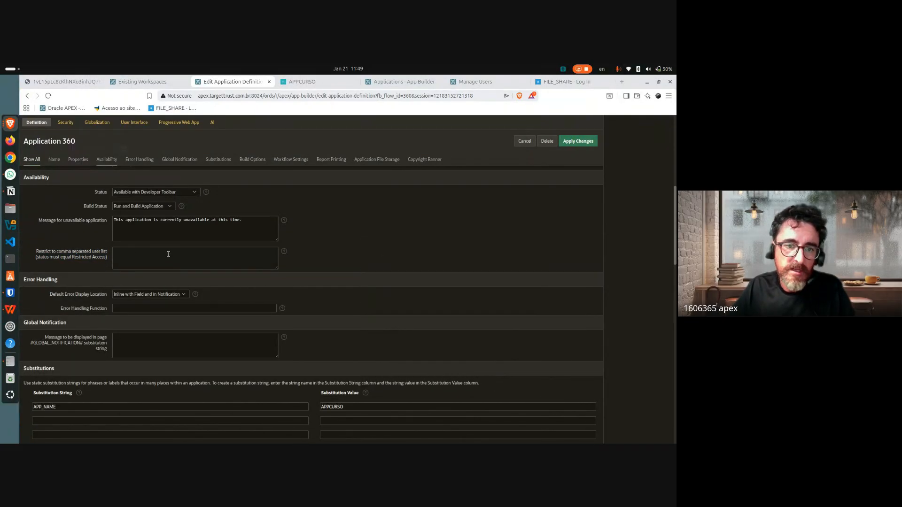
left_click(192, 230)
left_click(191, 258)
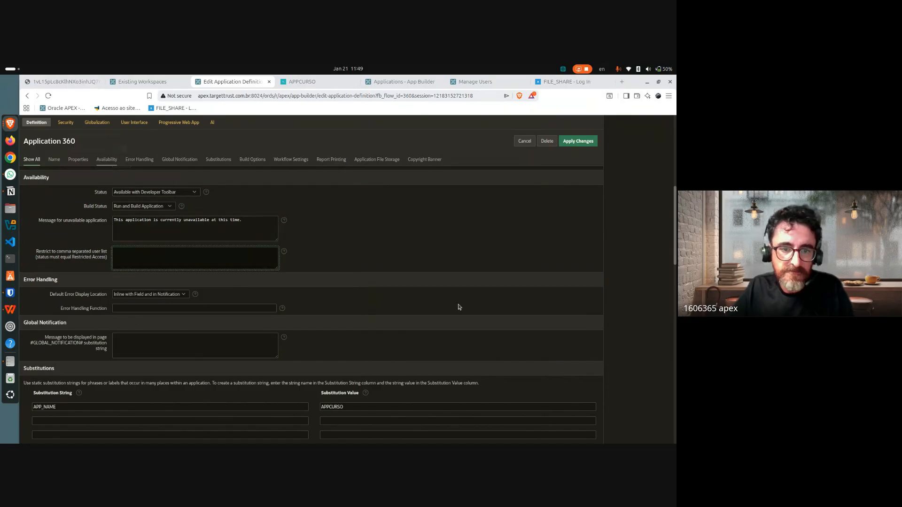
left_click(432, 304)
left_click_drag(51, 297, 111, 313)
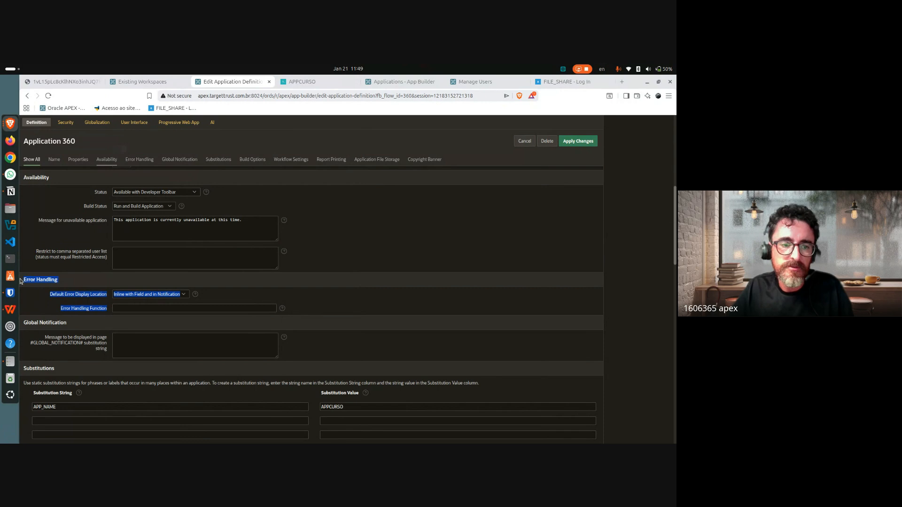
scroll(392, 276, "down", 2)
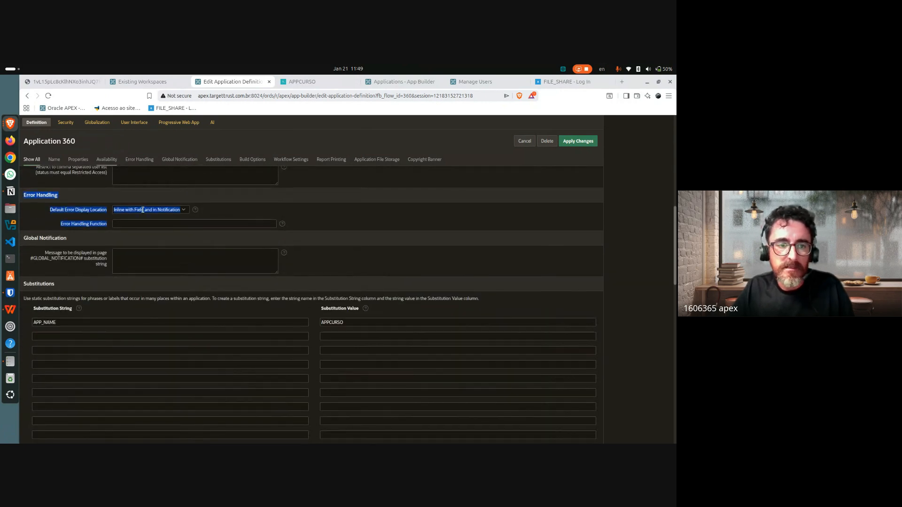
left_click(60, 202)
left_click_drag(24, 196, 112, 226)
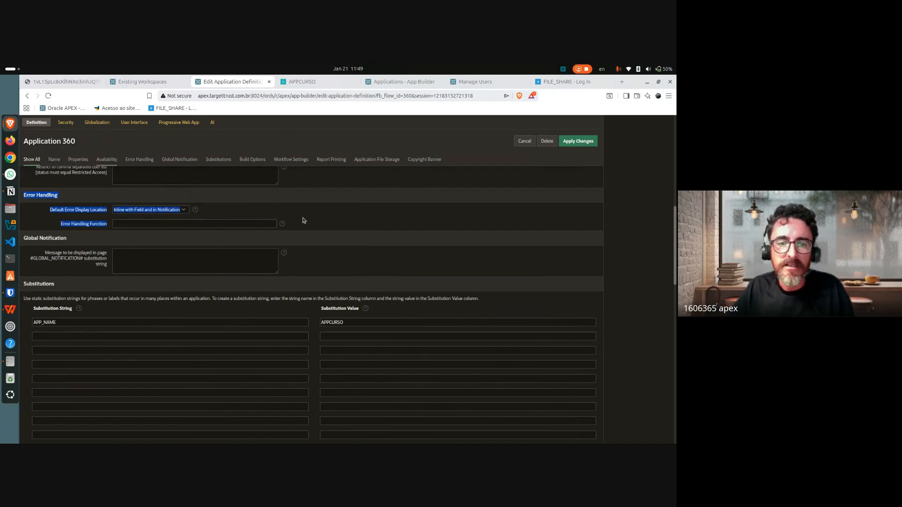
left_click_drag(291, 225, 103, 224)
left_click(121, 222)
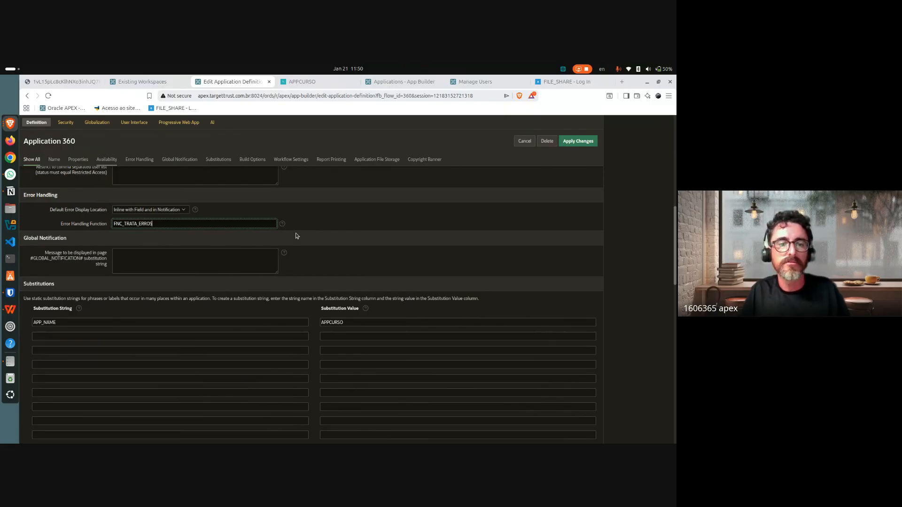
left_click_drag(60, 226, 107, 225)
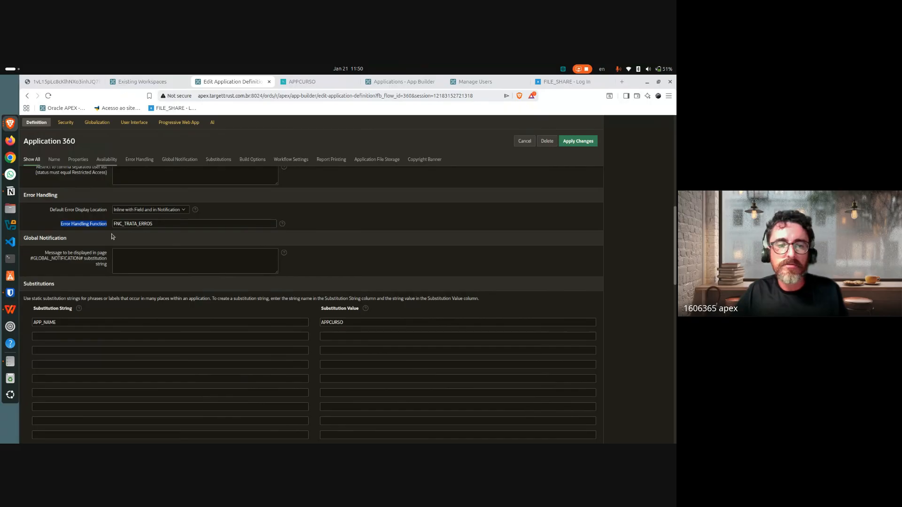
left_click(116, 226)
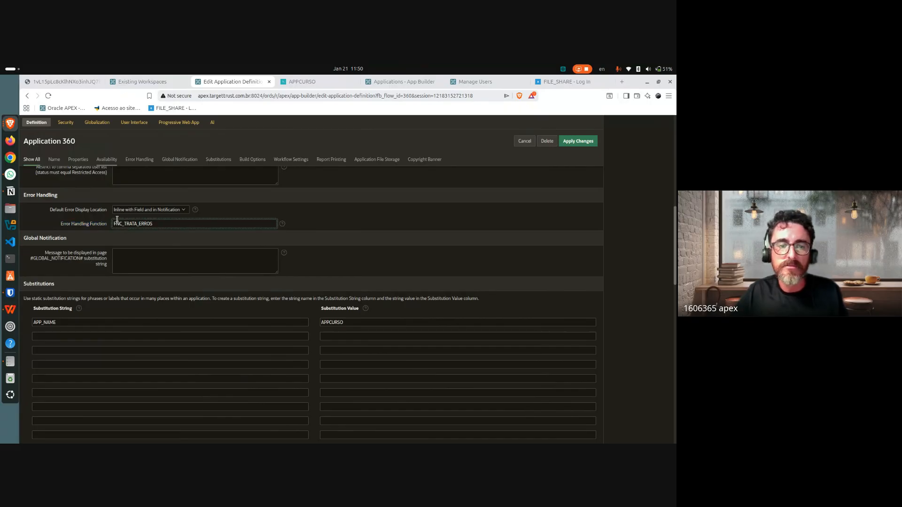
double_click(131, 225)
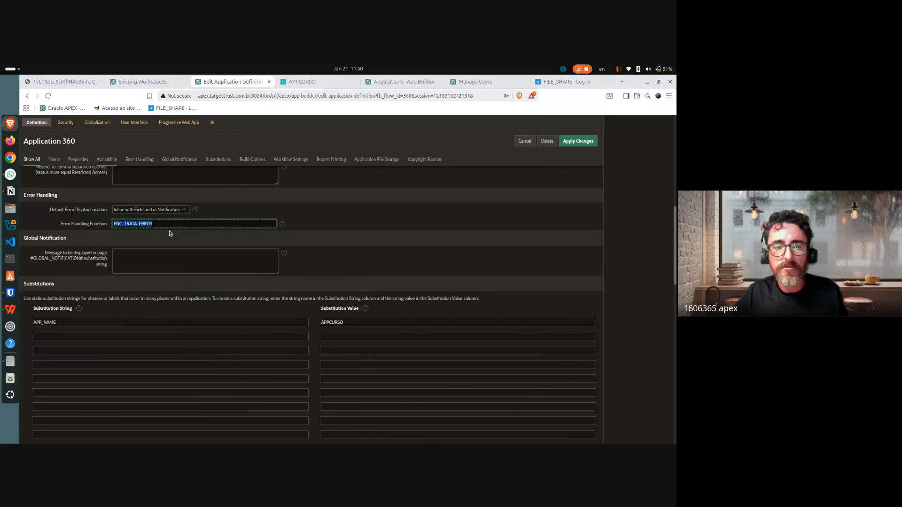
key("BackSpace")
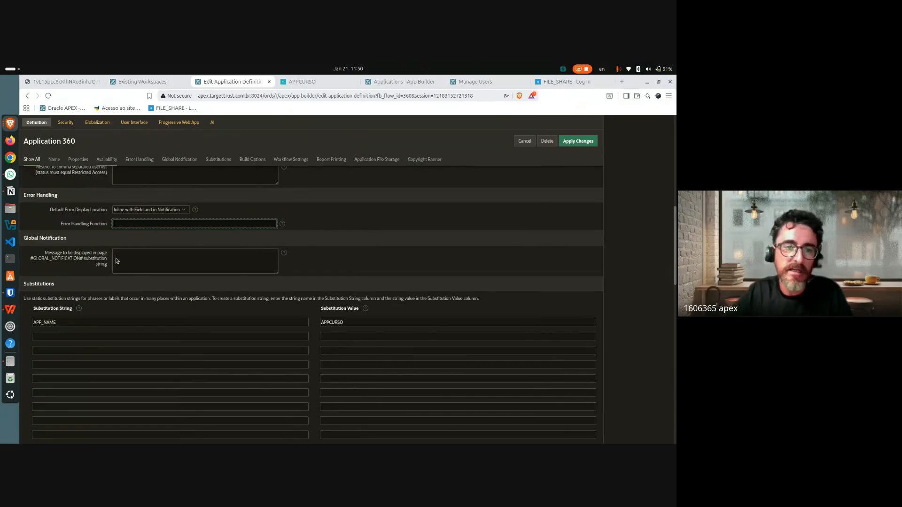
left_click(336, 248)
mouse_move(44, 253)
left_mouse_down()
mouse_move(111, 269)
mouse_move(42, 254)
left_mouse_up()
left_click(110, 268)
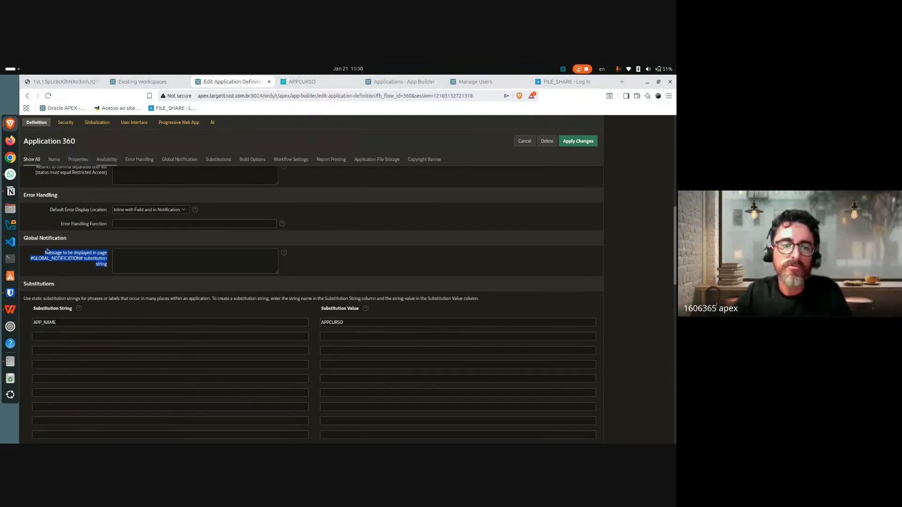
double_click(49, 253)
left_click(37, 253)
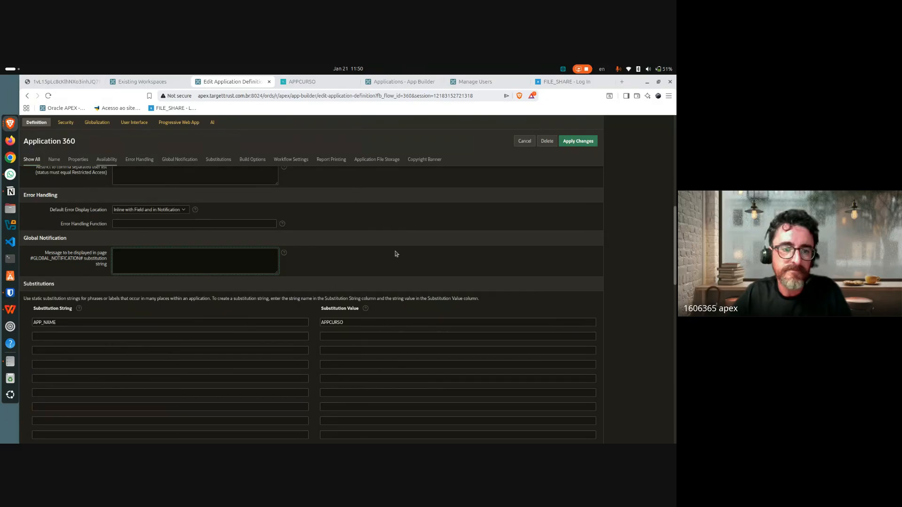
left_click(423, 244)
scroll(580, 239, "down", 1)
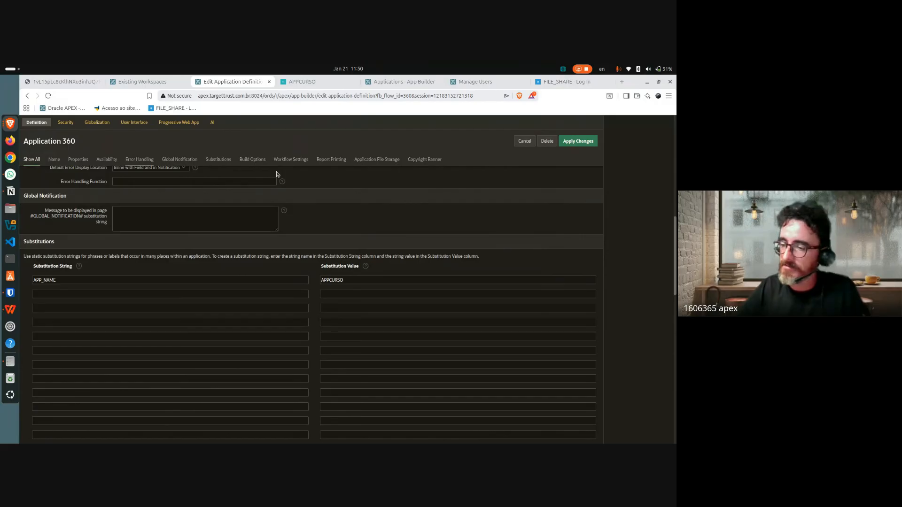
left_click(91, 182)
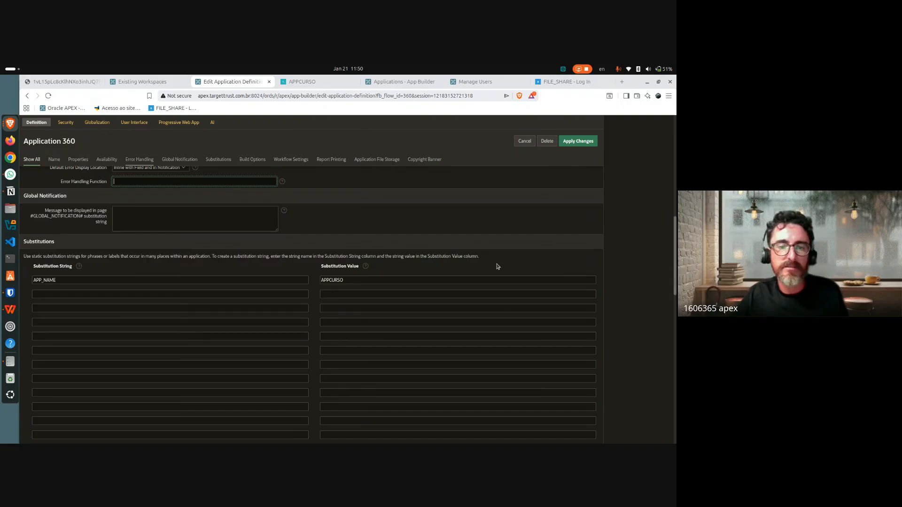
scroll(518, 352, "down", 2)
scroll(519, 352, "down", 6)
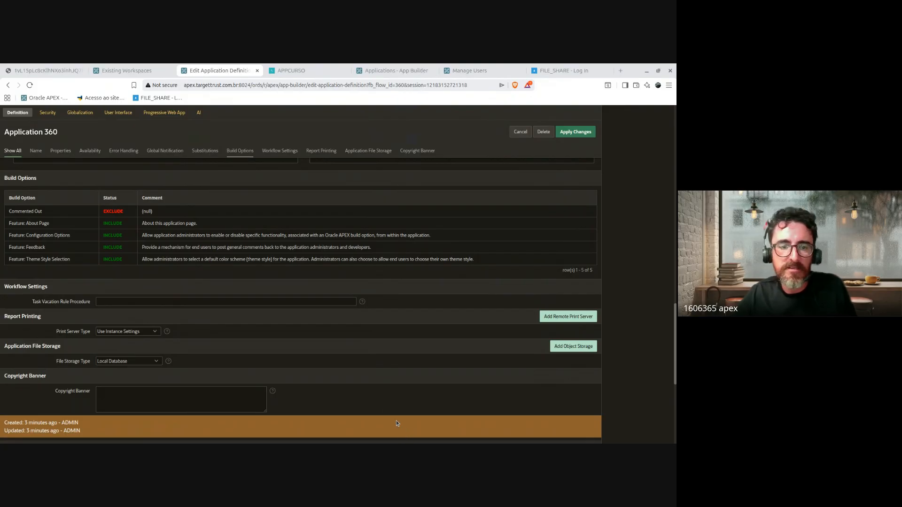
key("alt+Tab")
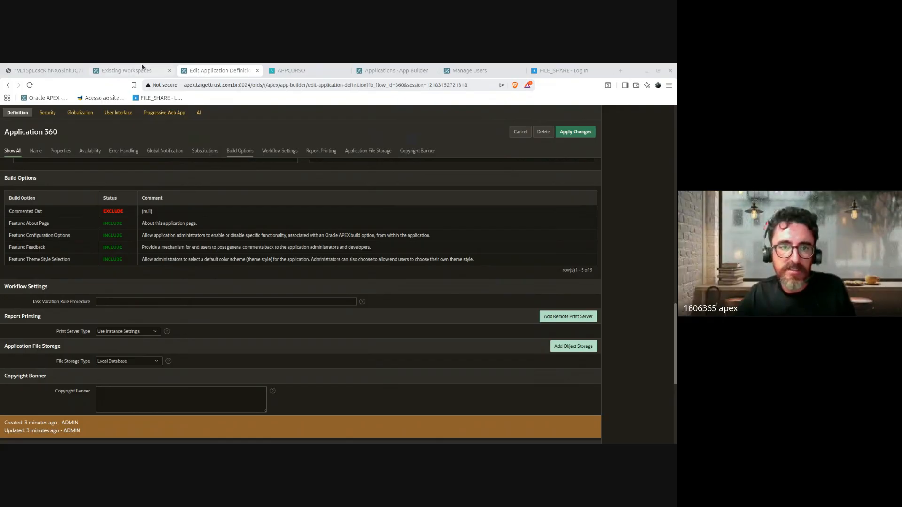
left_click(200, 175)
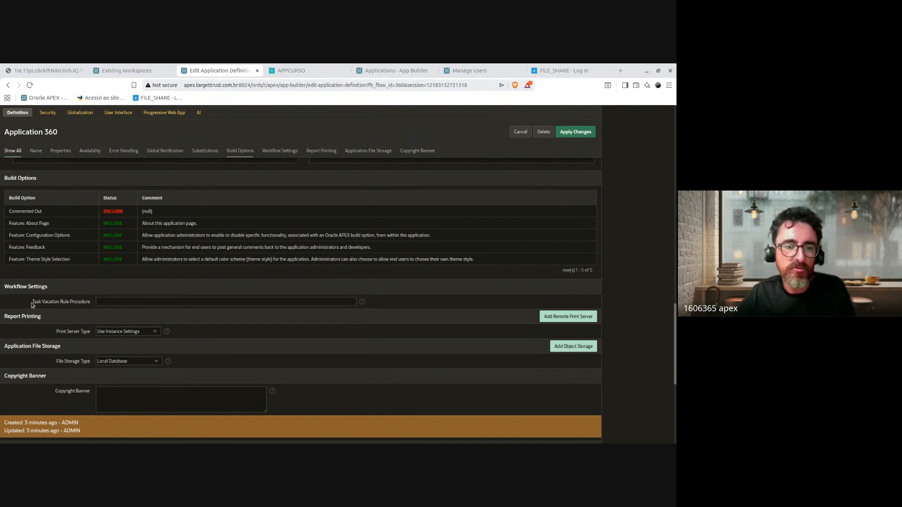
left_click_drag(32, 303, 92, 304)
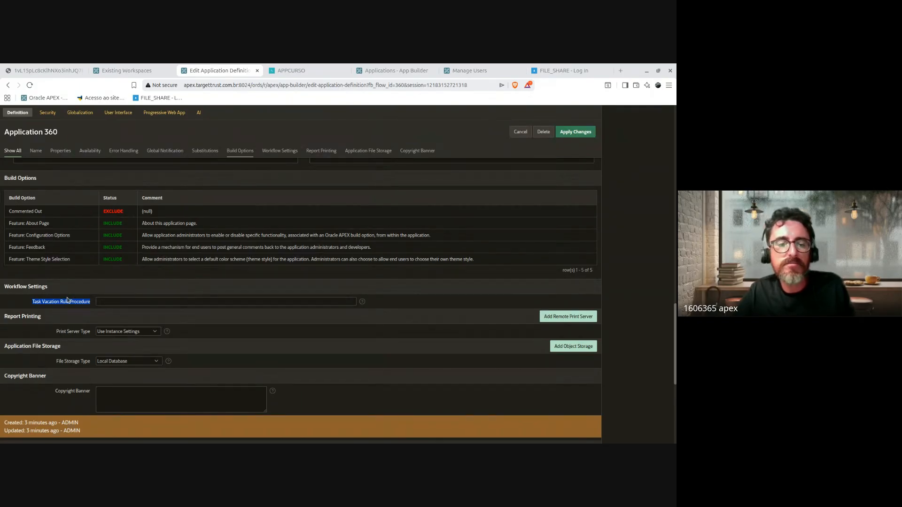
left_click(94, 303)
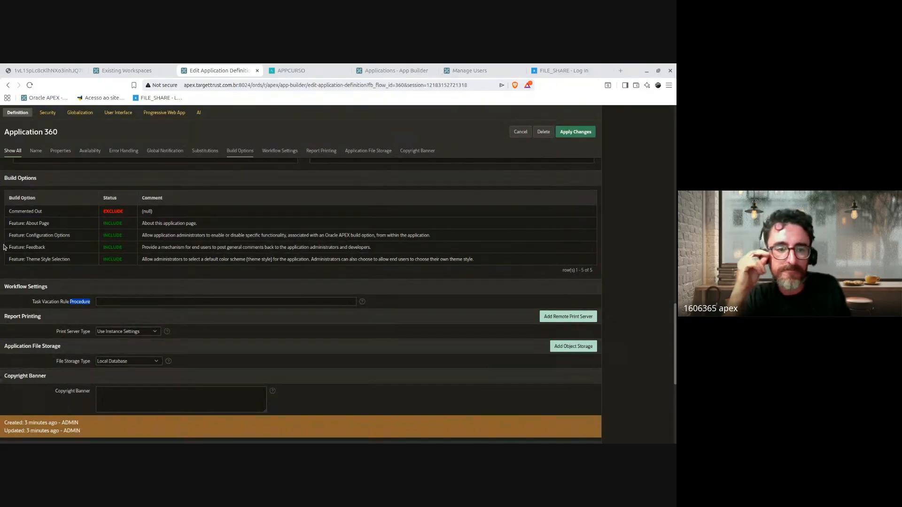
left_click(79, 303)
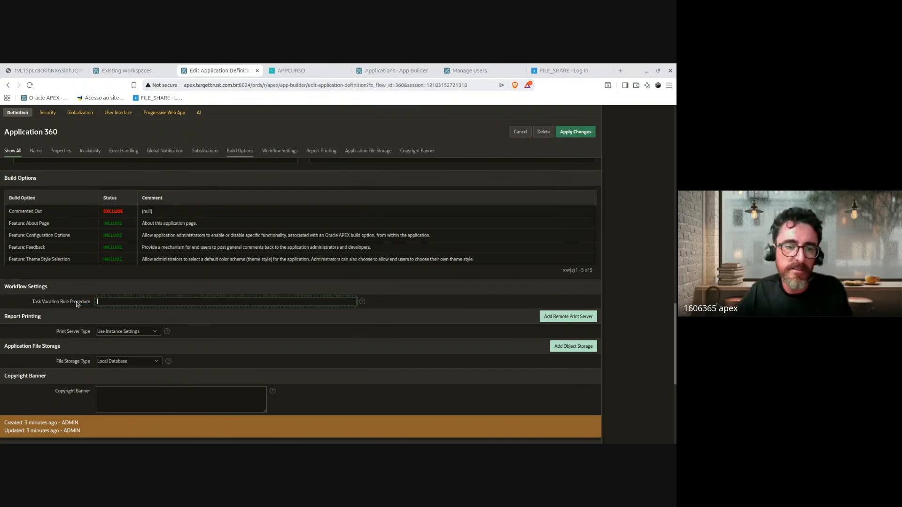
left_click_drag(42, 304, 87, 305)
left_click(89, 305)
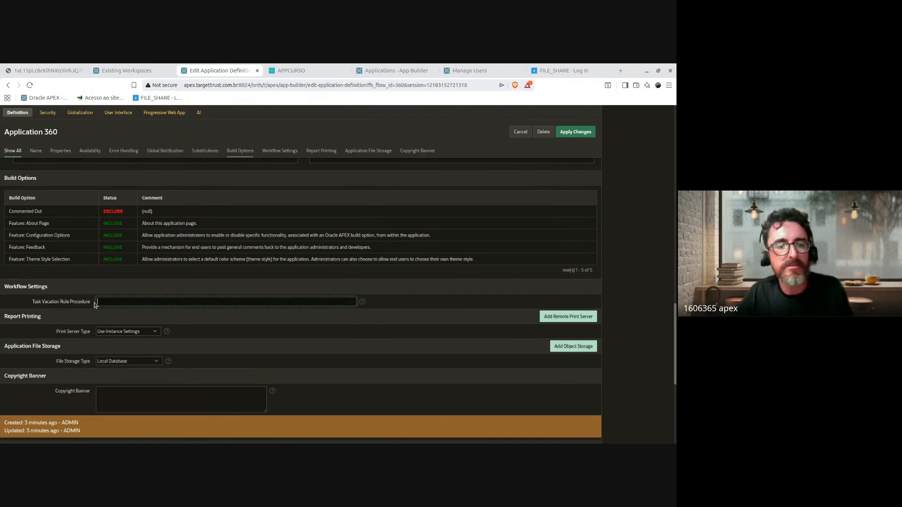
scroll(483, 301, "down", 2)
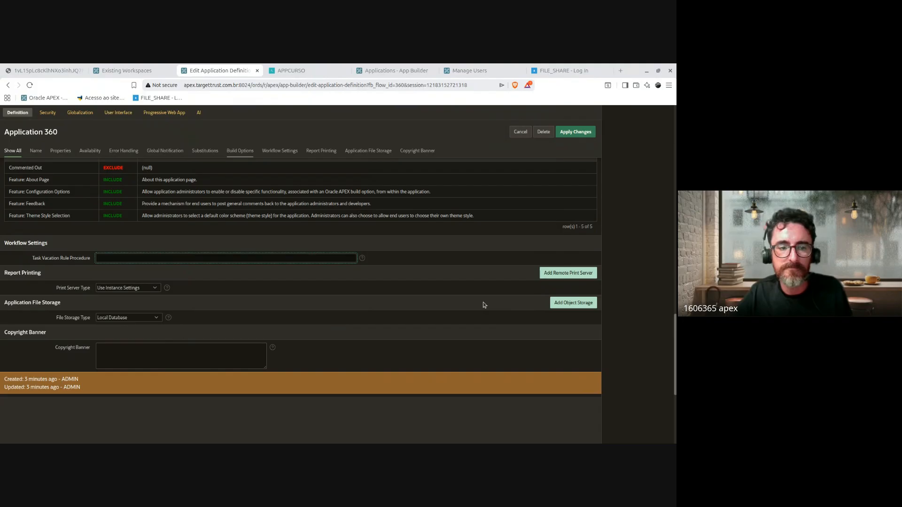
left_click(408, 314)
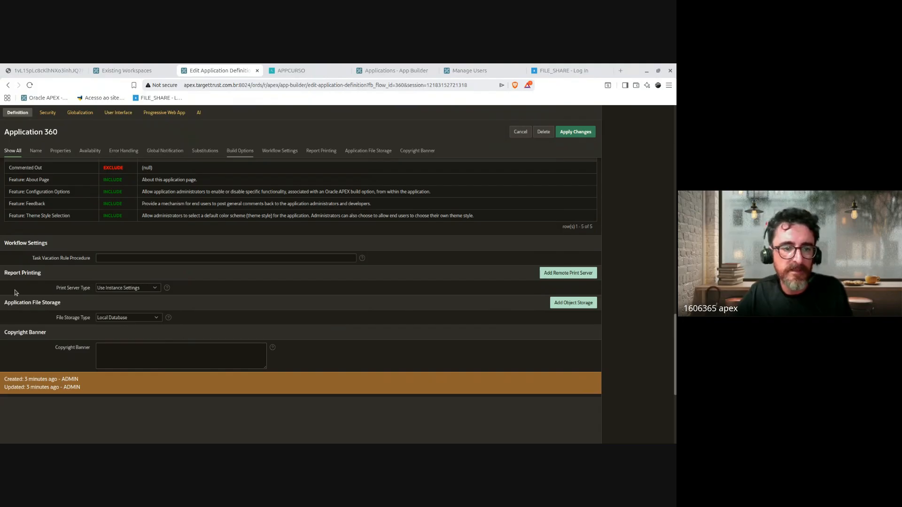
left_click_drag(3, 271, 103, 296)
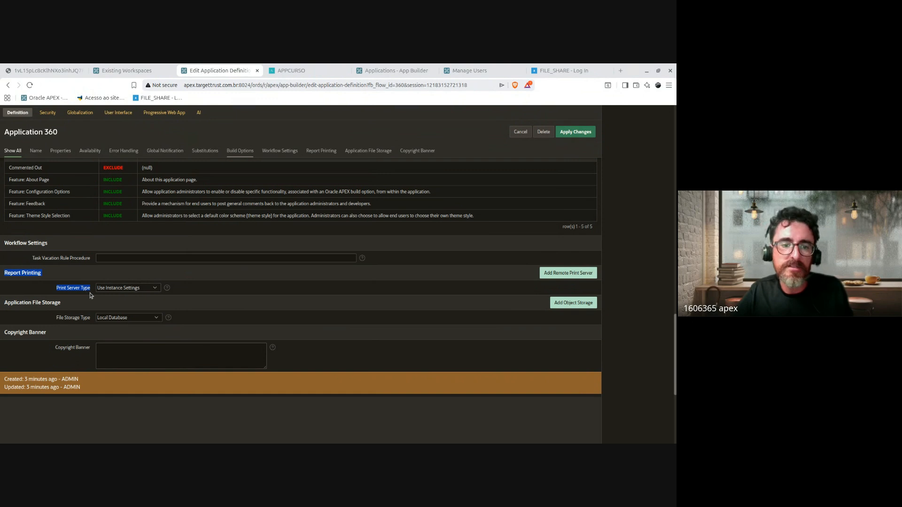
left_click(90, 291)
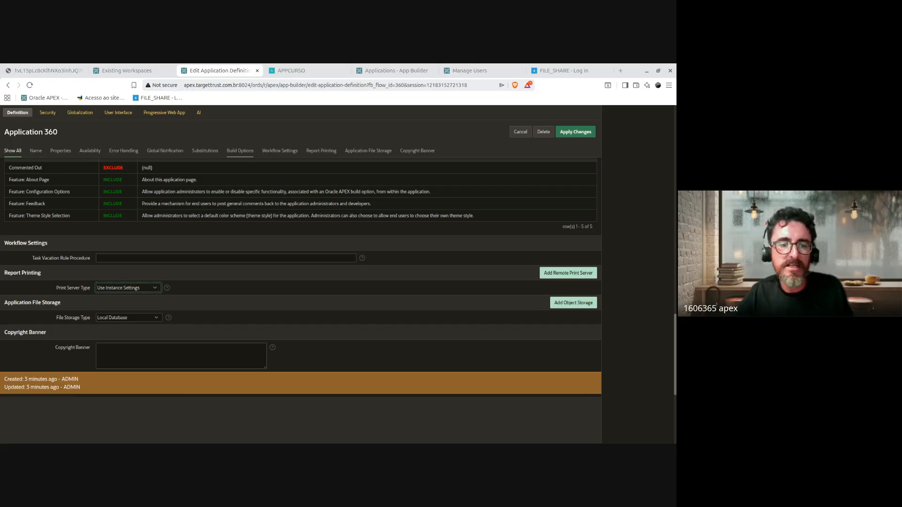
left_click(149, 304)
left_click_drag(49, 302, 92, 302)
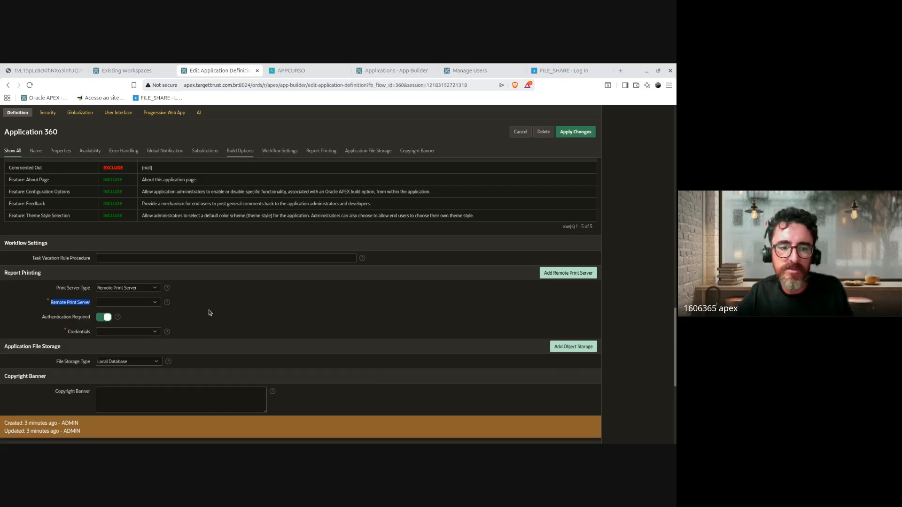
left_click(278, 306)
left_click(151, 288)
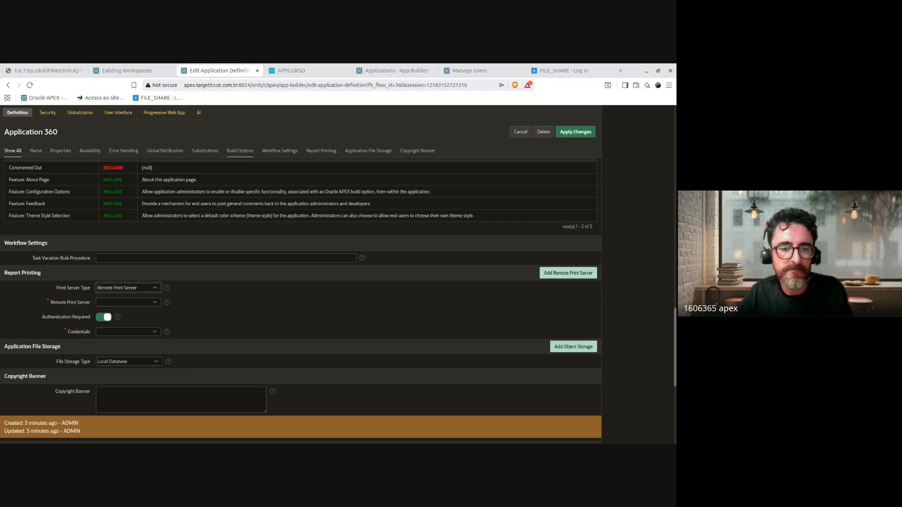
left_click(138, 316)
left_click(370, 283)
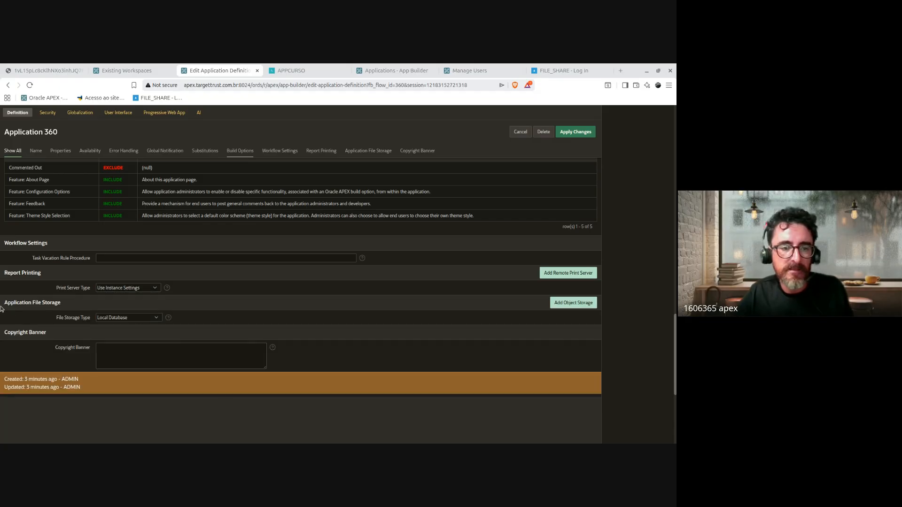
left_click_drag(1, 309, 95, 323)
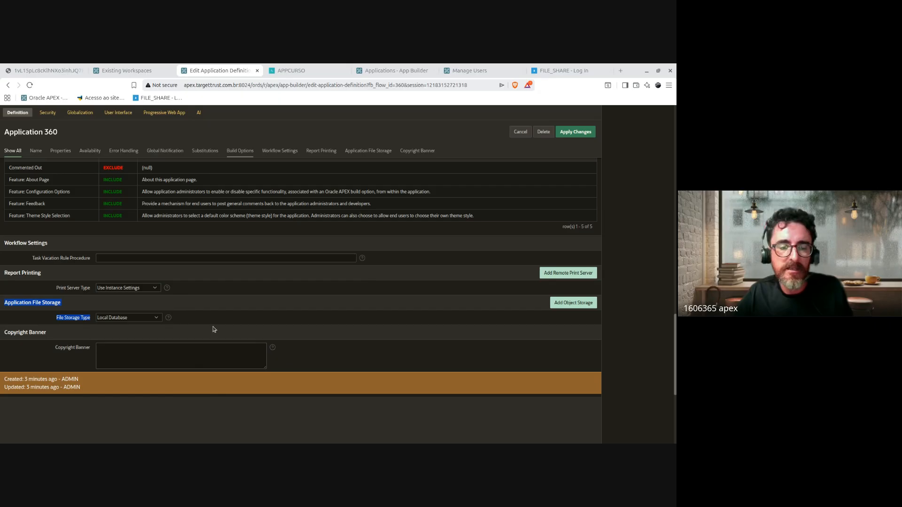
left_click(326, 315)
scroll(341, 324, "down", 2)
scroll(332, 320, "up", 2)
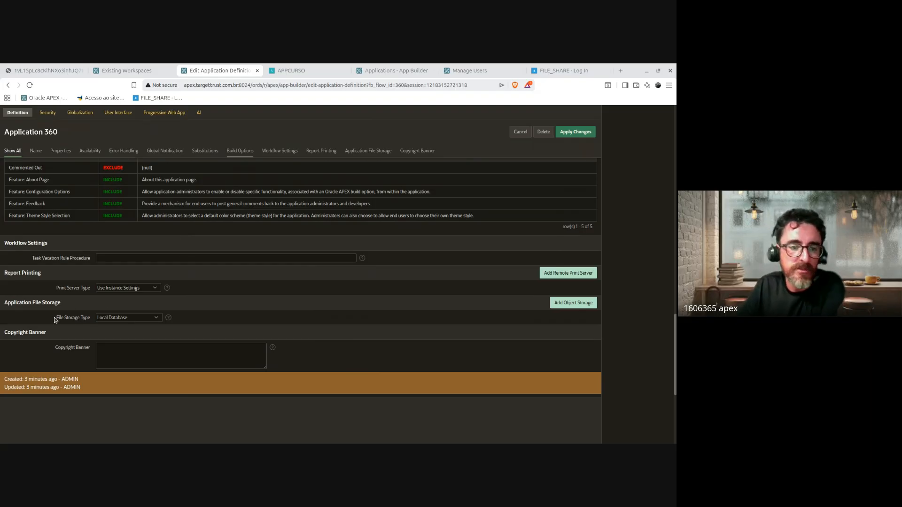
left_click_drag(55, 319, 92, 322)
left_click(132, 320)
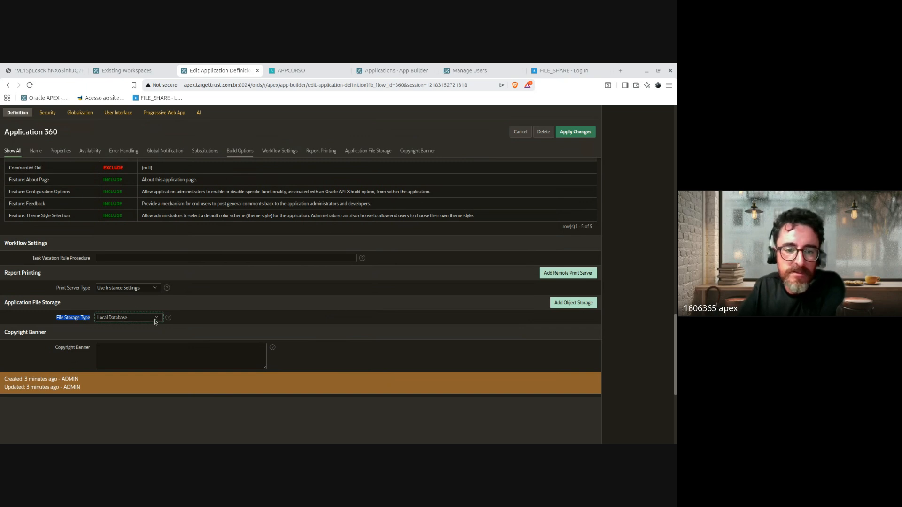
key("Down")
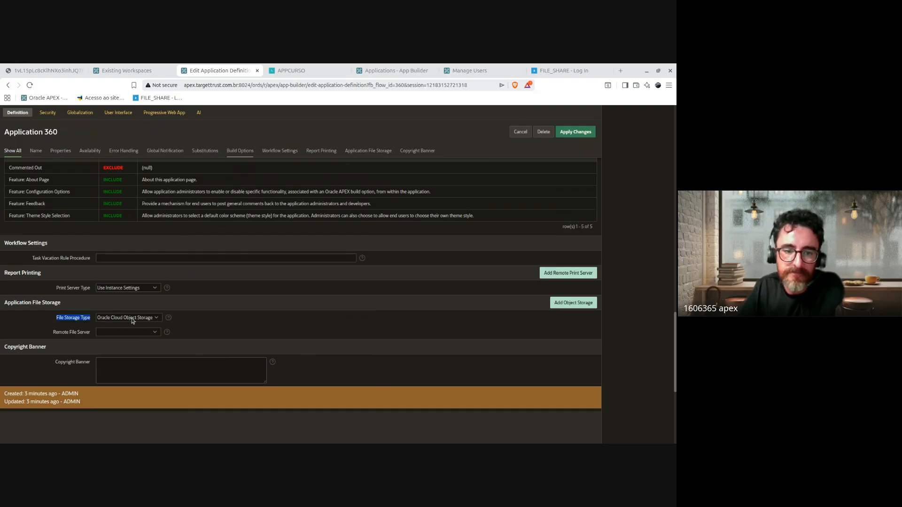
left_click(146, 318)
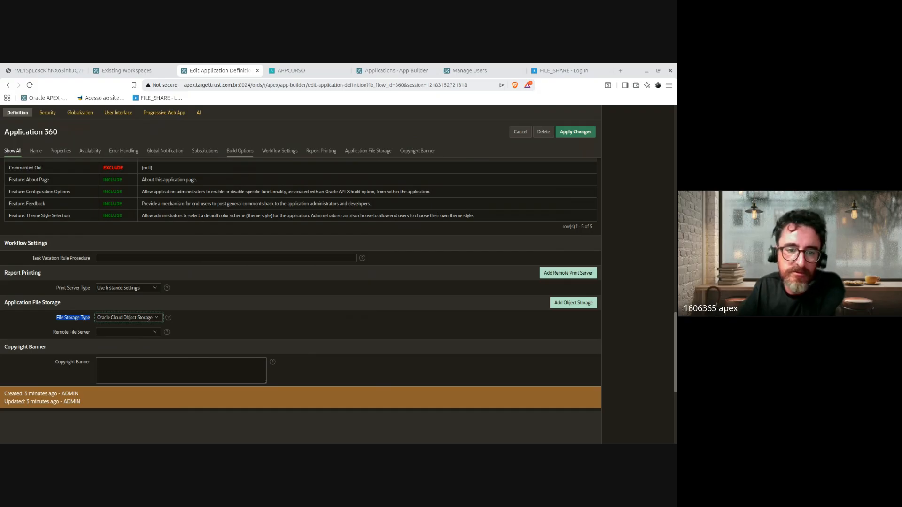
left_click(143, 329)
left_click(178, 351)
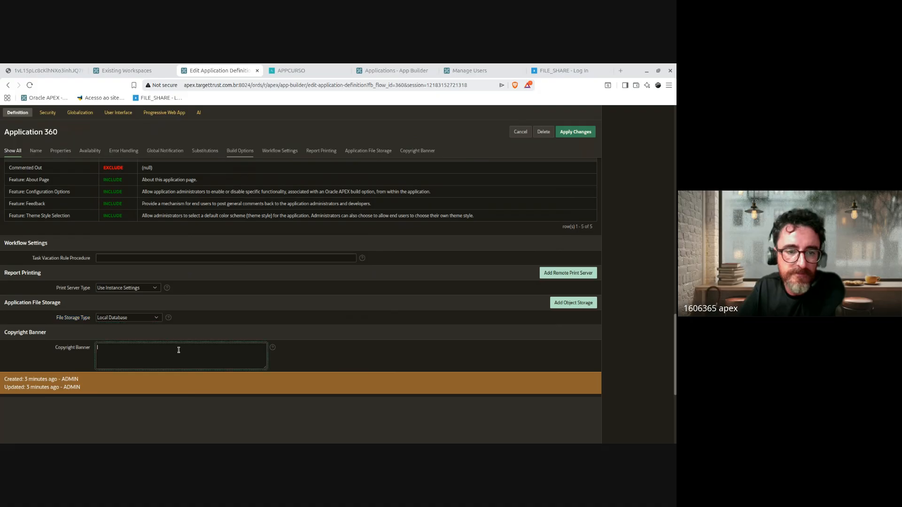
left_click(412, 348)
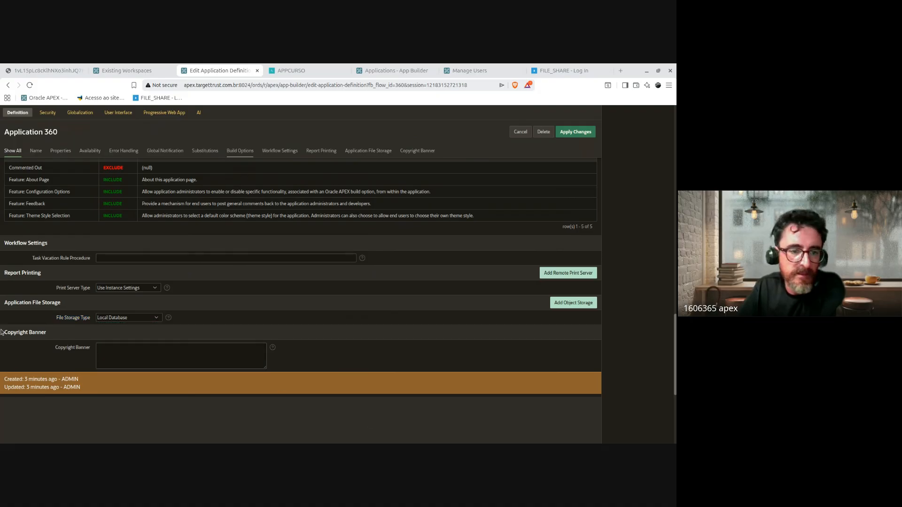
left_click_drag(1, 330, 121, 347)
left_click(183, 355)
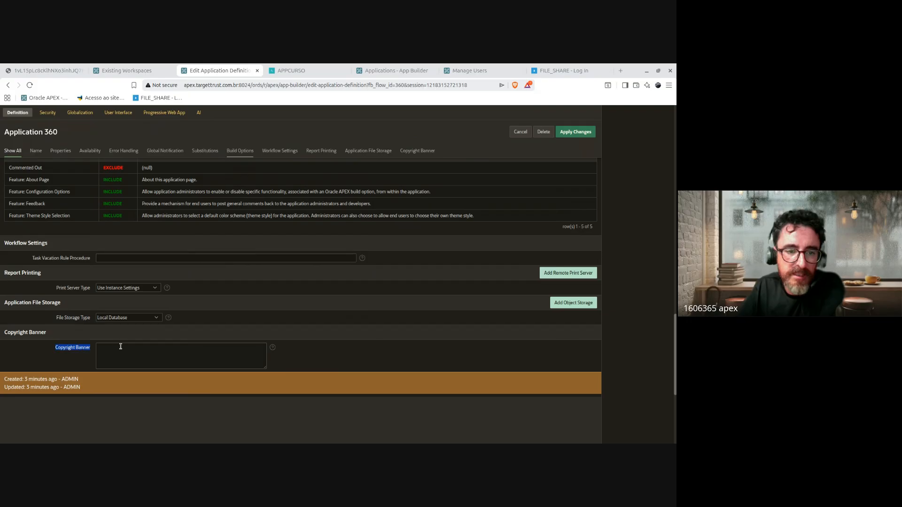
left_click(175, 351)
left_click(313, 345)
scroll(338, 343, "up", 3)
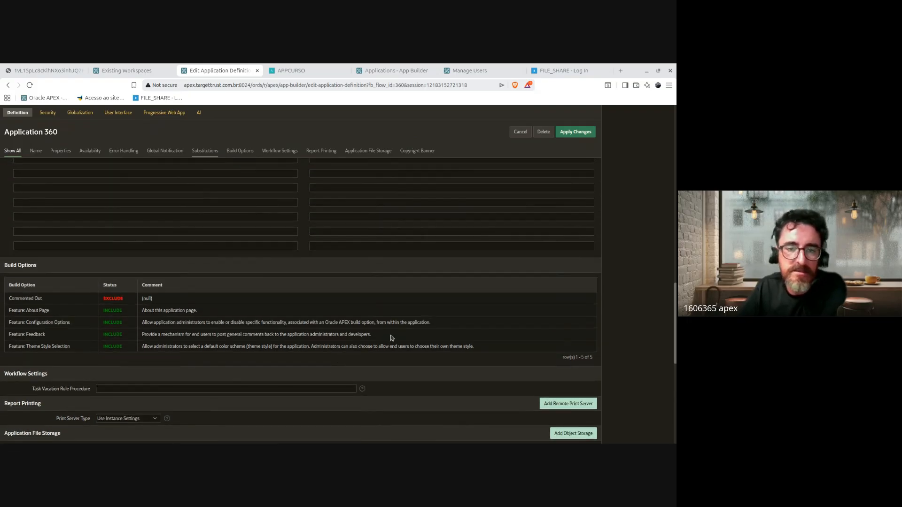
scroll(391, 338, "up", 10)
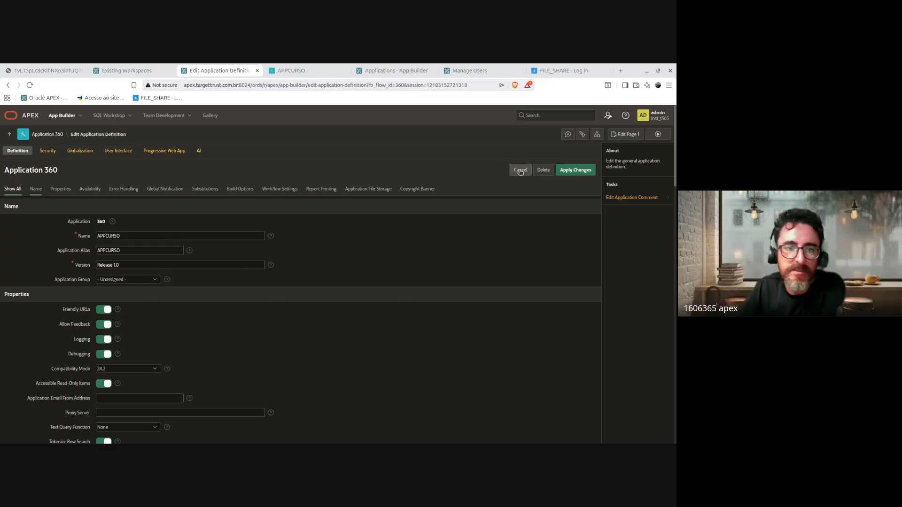
scroll(390, 350, "down", 15)
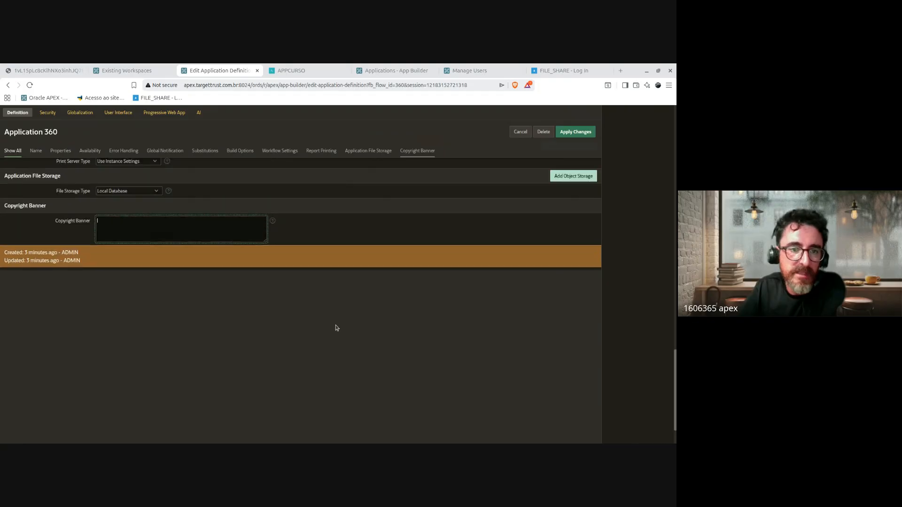
scroll(336, 328, "up", 3)
mouse_move(56, 365)
left_mouse_down()
mouse_move(93, 367)
mouse_move(45, 366)
left_mouse_up()
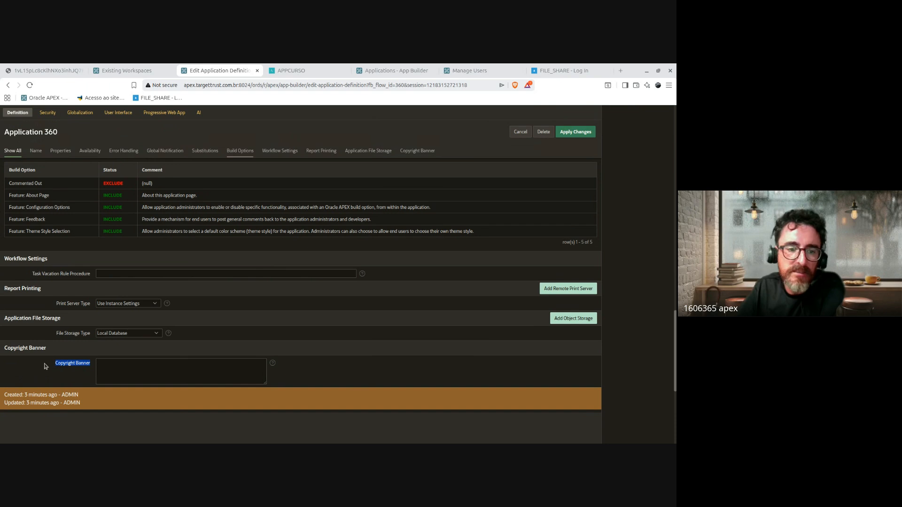
left_click(155, 370)
scroll(521, 316, "up", 5)
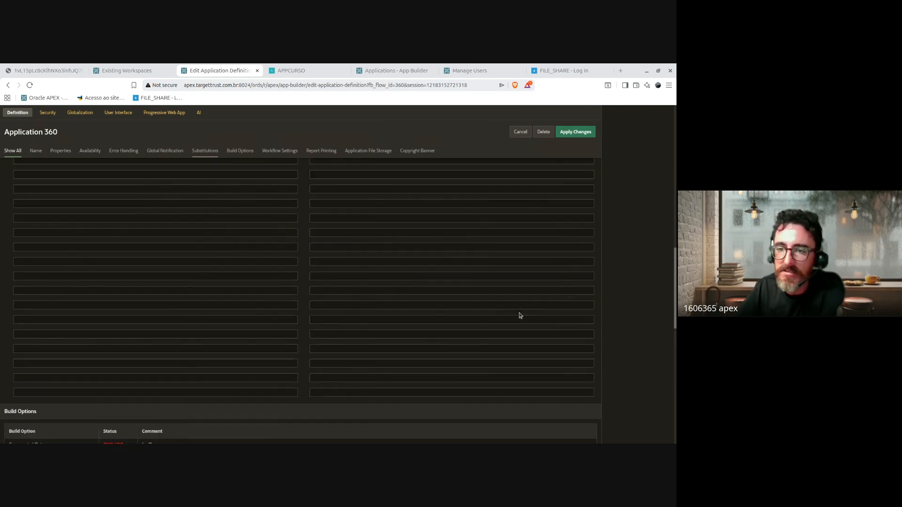
scroll(521, 316, "up", 10)
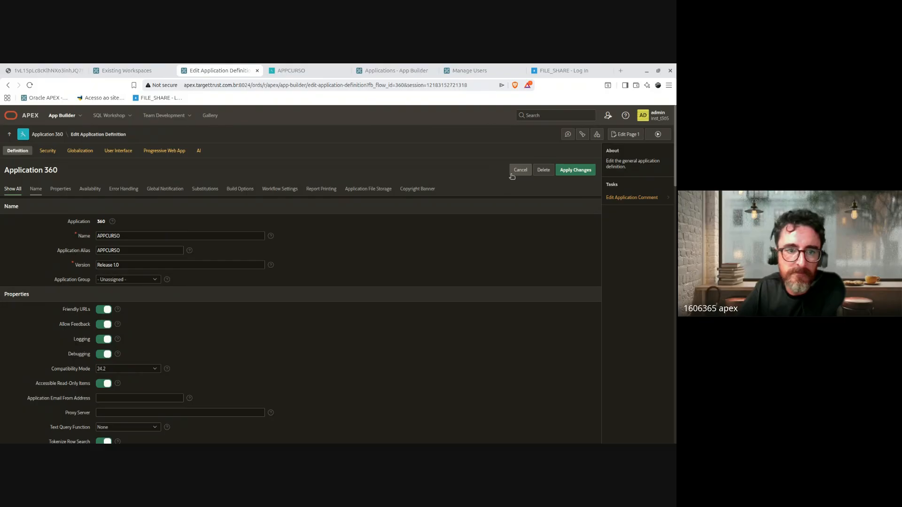
Step: Open the application's Security Attributes page and scroll through its settings
left_click(47, 151)
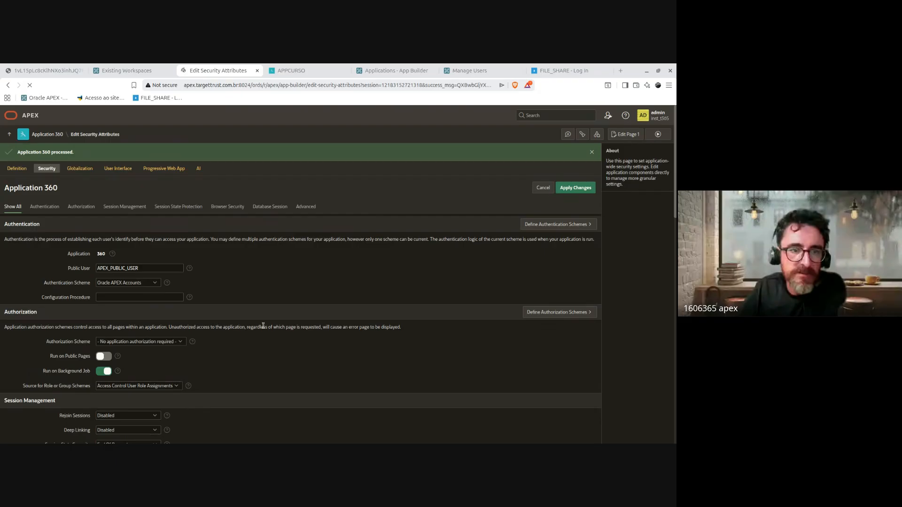
scroll(416, 289, "down", 3)
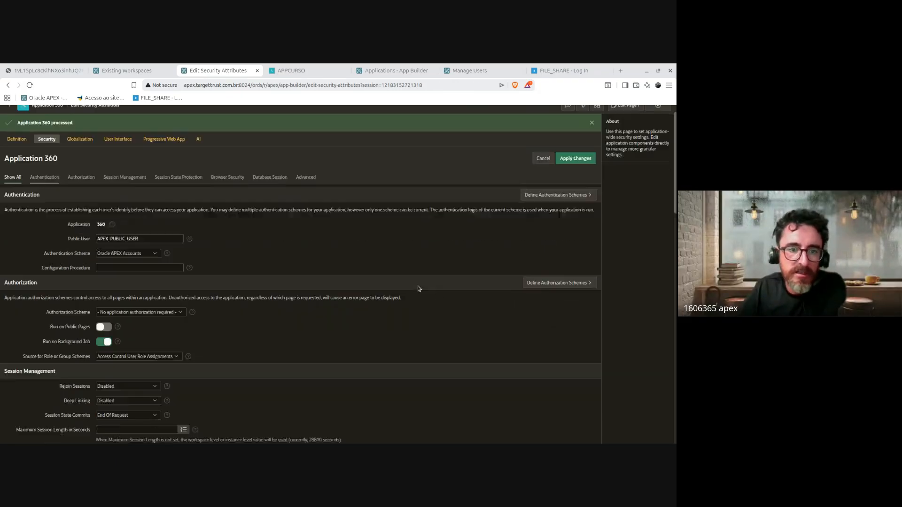
scroll(409, 296, "down", 6)
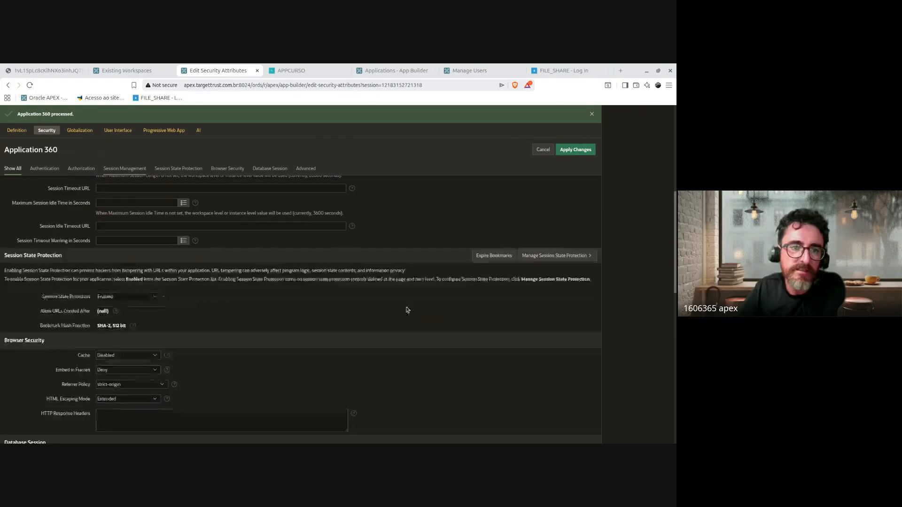
scroll(402, 303, "down", 2)
scroll(115, 419, "up", 10)
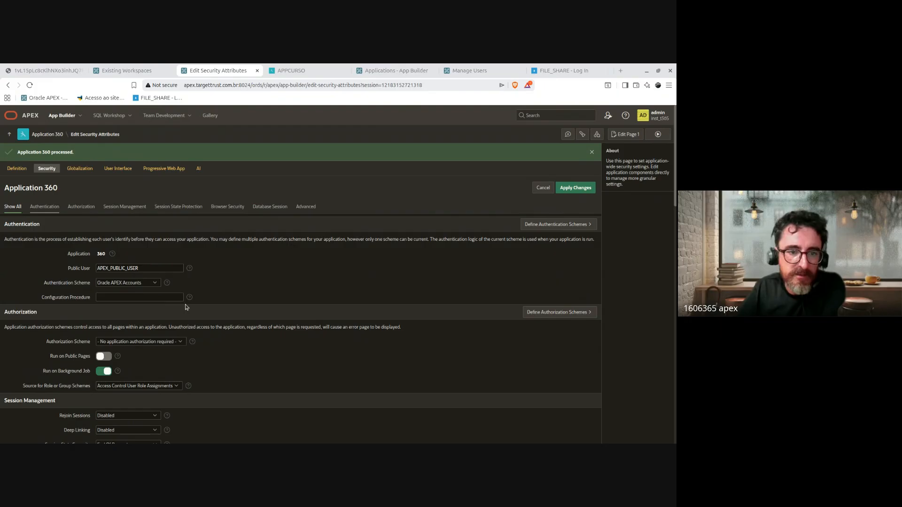
scroll(110, 267, "down", 2)
scroll(111, 268, "up", 1)
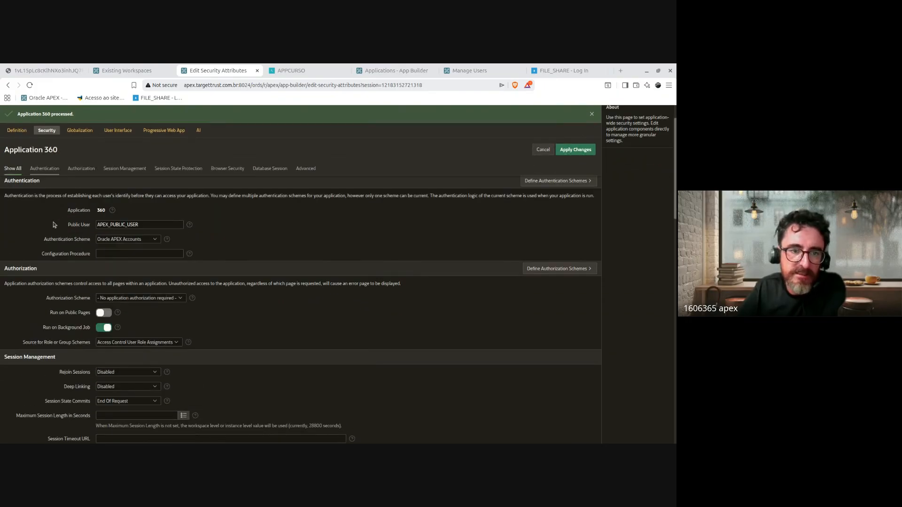
Step: Point out the Authentication Scheme setting and highlight the Authentication description
left_click(92, 232)
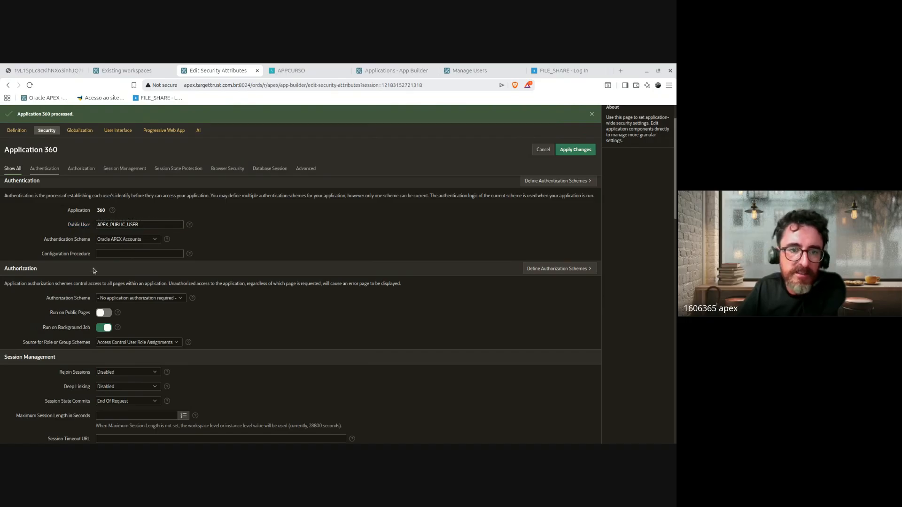
left_click(127, 241)
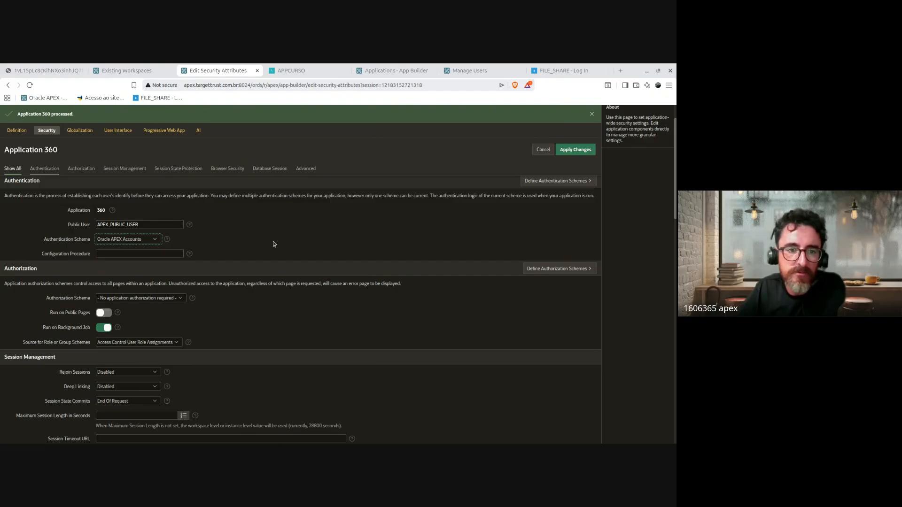
scroll(351, 325, "up", 1)
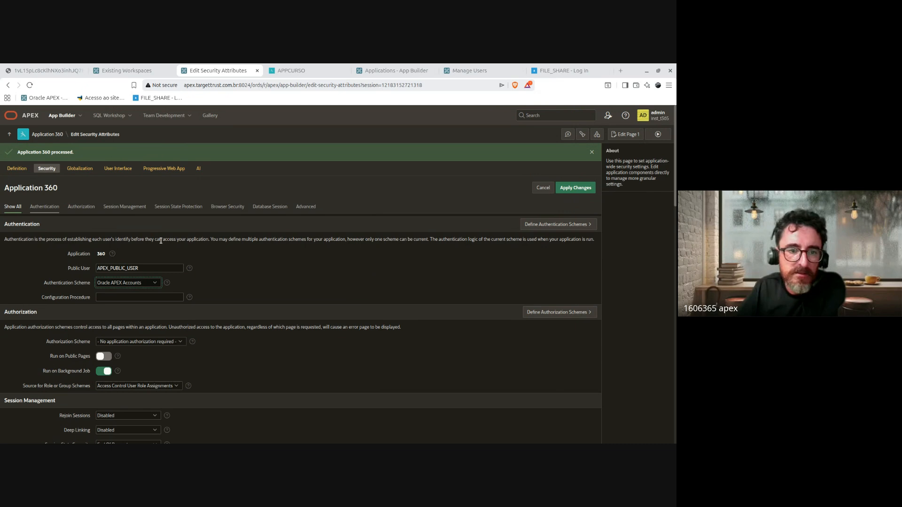
left_click_drag(4, 242, 86, 274)
Step: Select the APEX_PUBLIC_USER Public User value, then highlight ORDS on the APEX Architecture slide
left_click(88, 270)
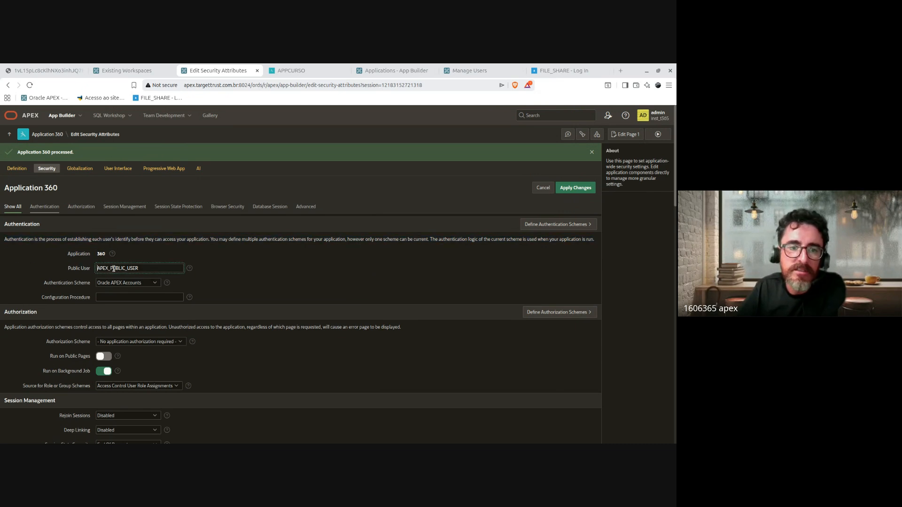
double_click(159, 266)
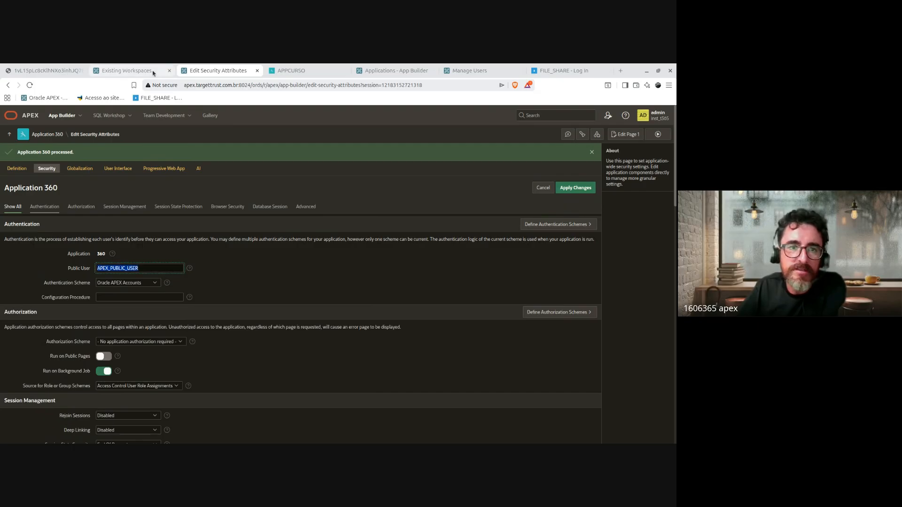
left_click(45, 71)
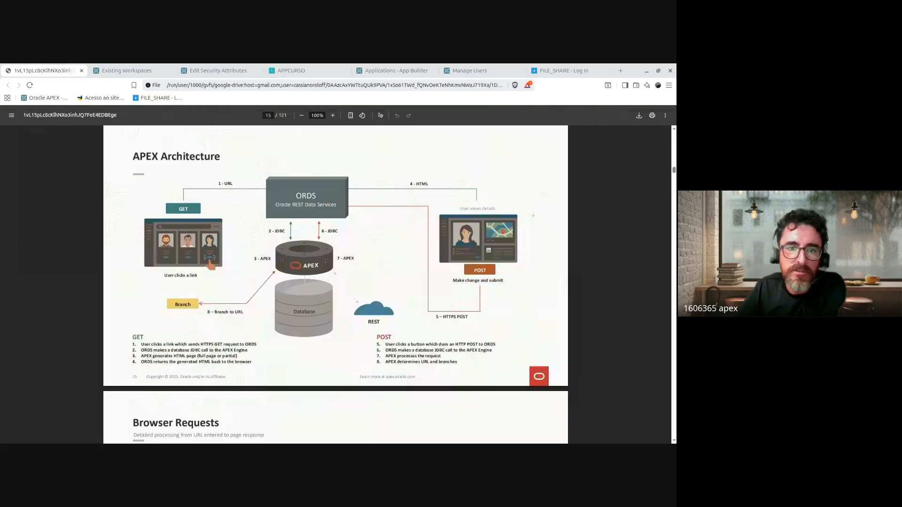
left_click_drag(305, 197, 338, 206)
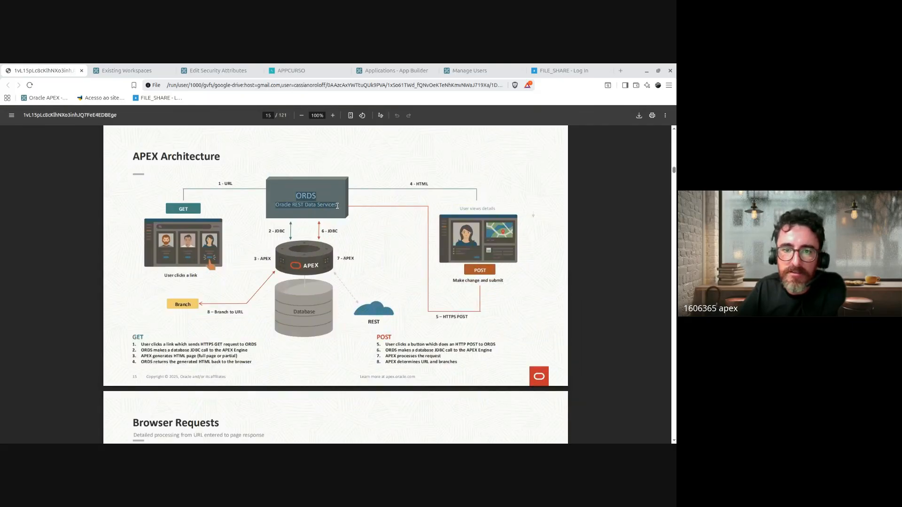
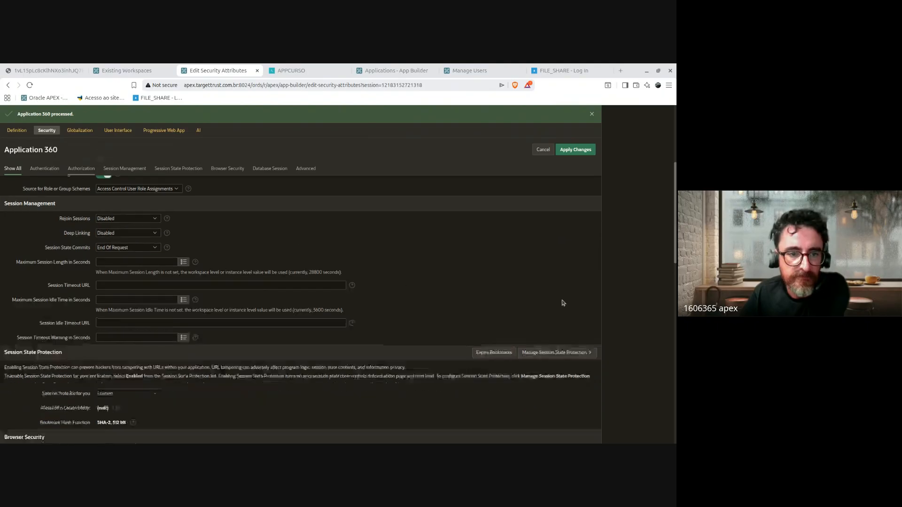
Step: Read the Session State Protection section and highlight its description text
scroll(362, 295, "down", 1)
scroll(371, 296, "down", 1)
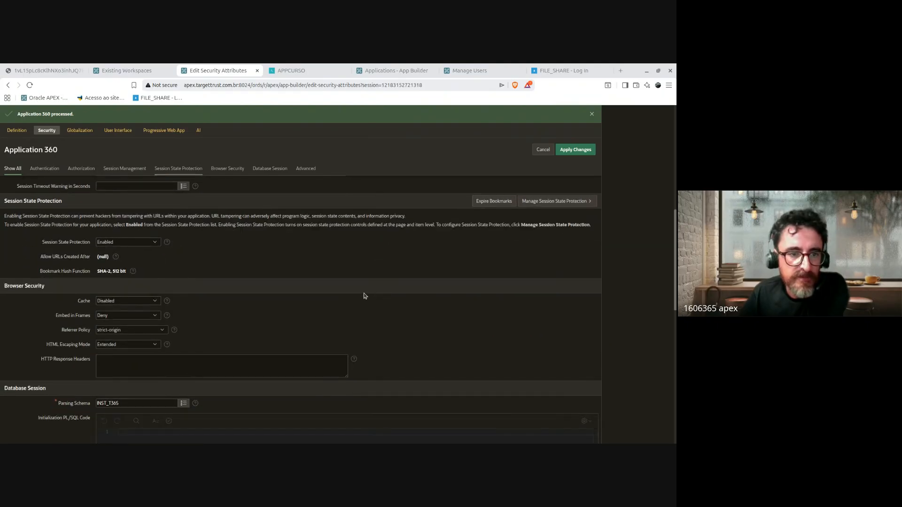
scroll(295, 279, "up", 1)
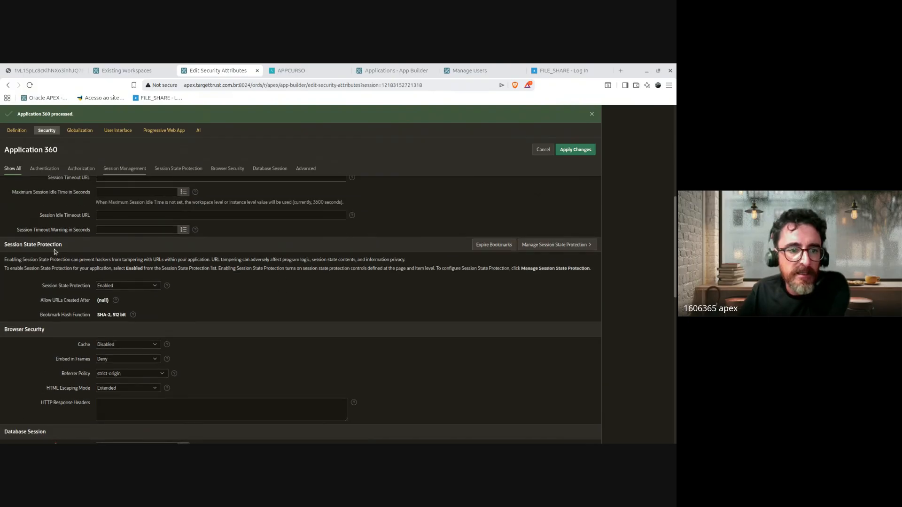
left_click_drag(2, 247, 595, 270)
left_click(525, 316)
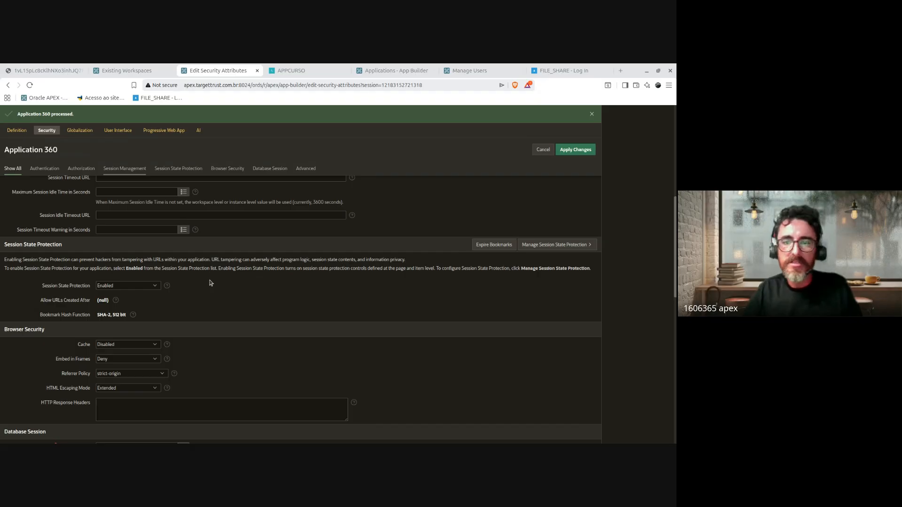
Step: Point out the session number in the page address and the Browser Security heading
left_click(414, 86)
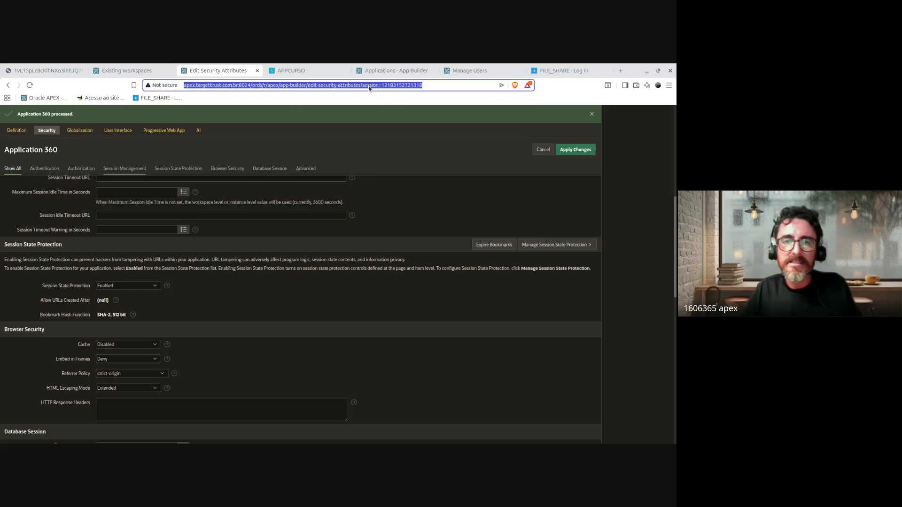
left_click(378, 84)
left_click_drag(381, 86, 423, 86)
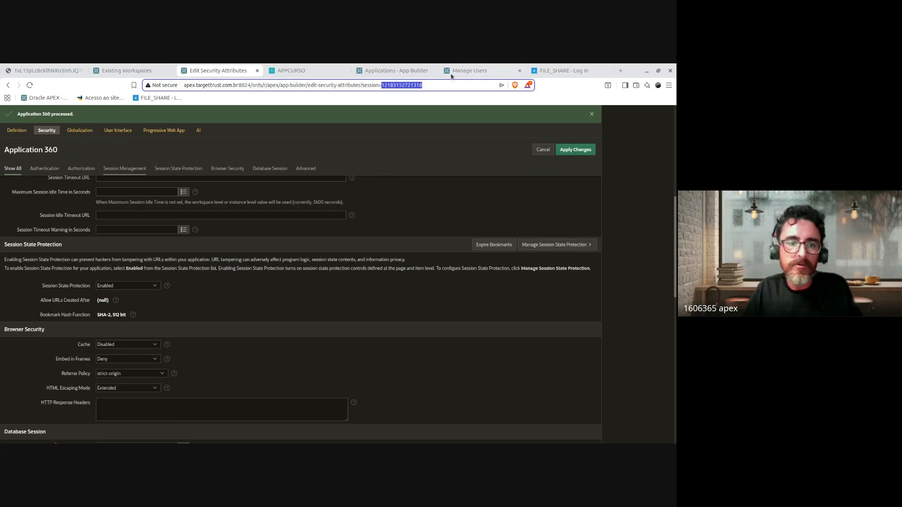
triple_click(386, 325)
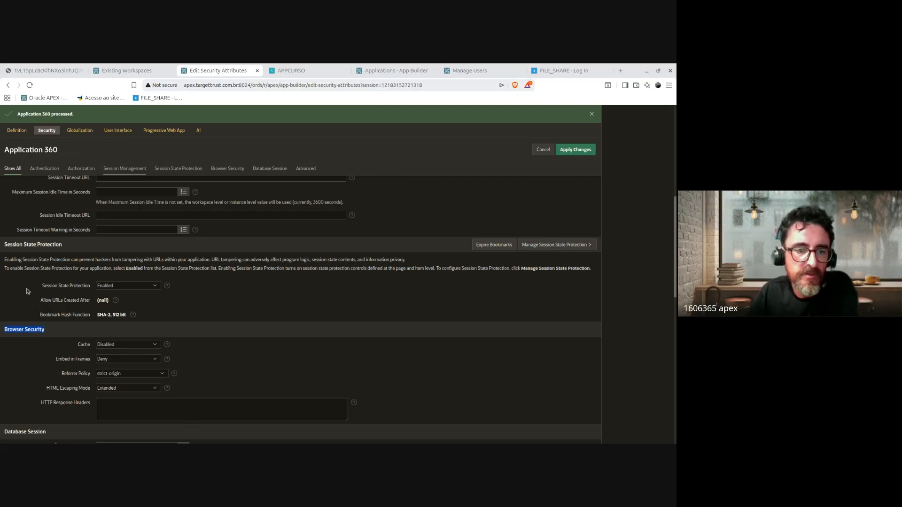
left_click_drag(27, 291, 124, 289)
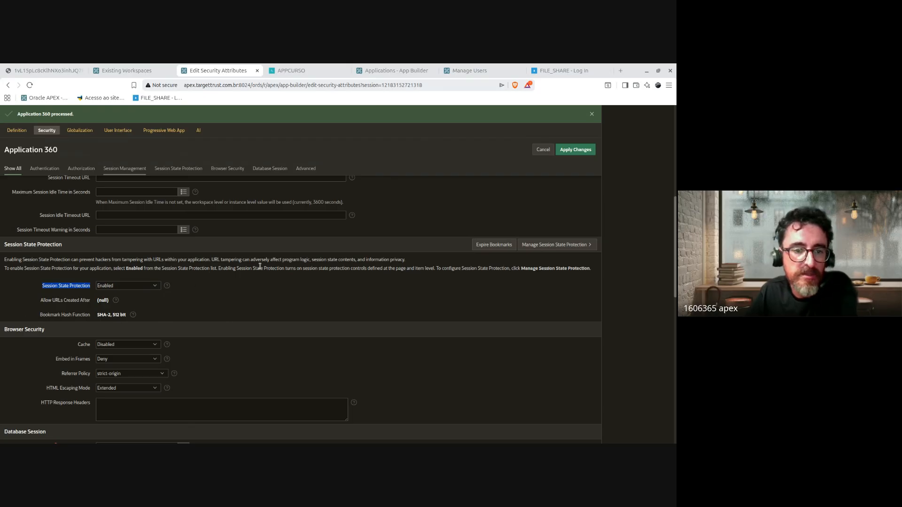
Step: Highlight the Session State Protection and Allow URLs Created After settings
scroll(483, 346, "down", 2)
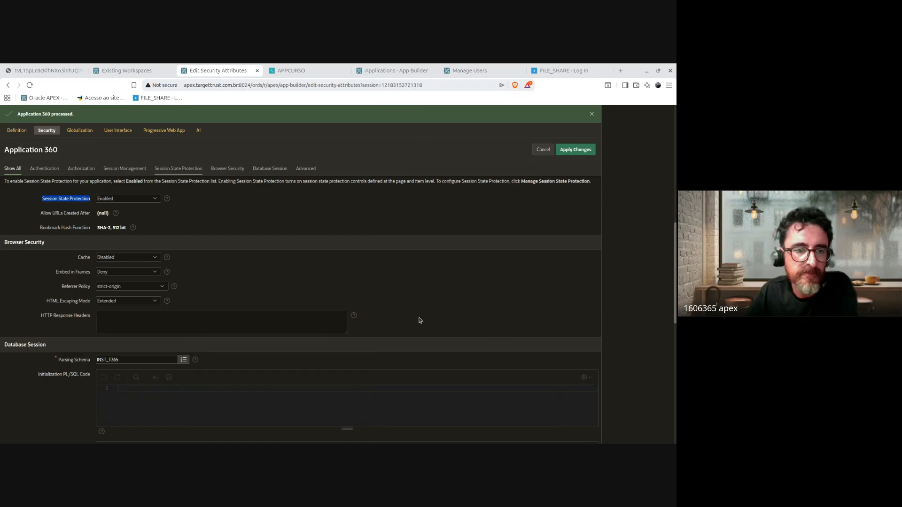
scroll(420, 320, "down", 1)
scroll(141, 244, "up", 1)
left_click(40, 201)
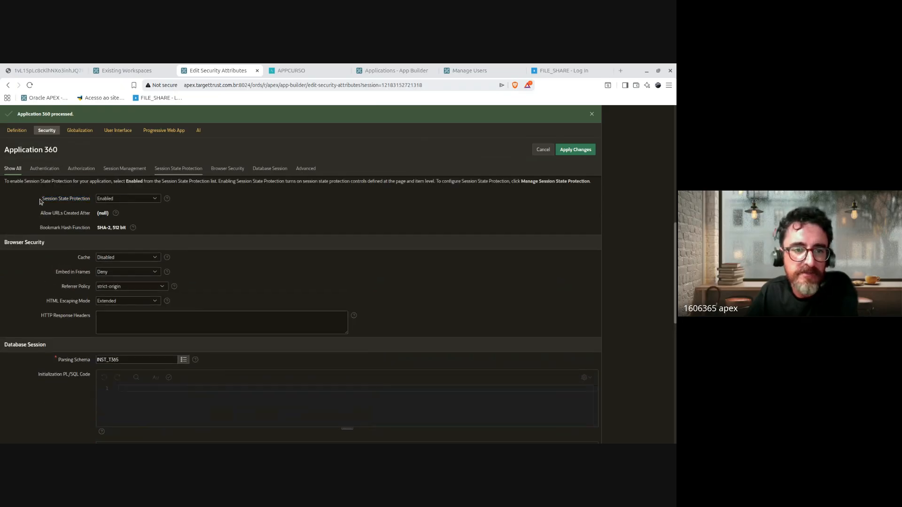
left_click_drag(40, 201, 85, 202)
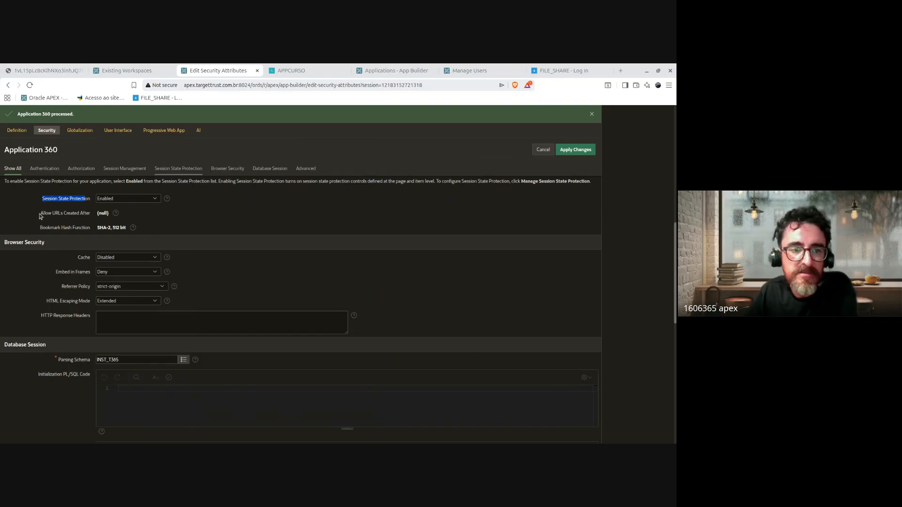
left_click_drag(41, 216, 91, 216)
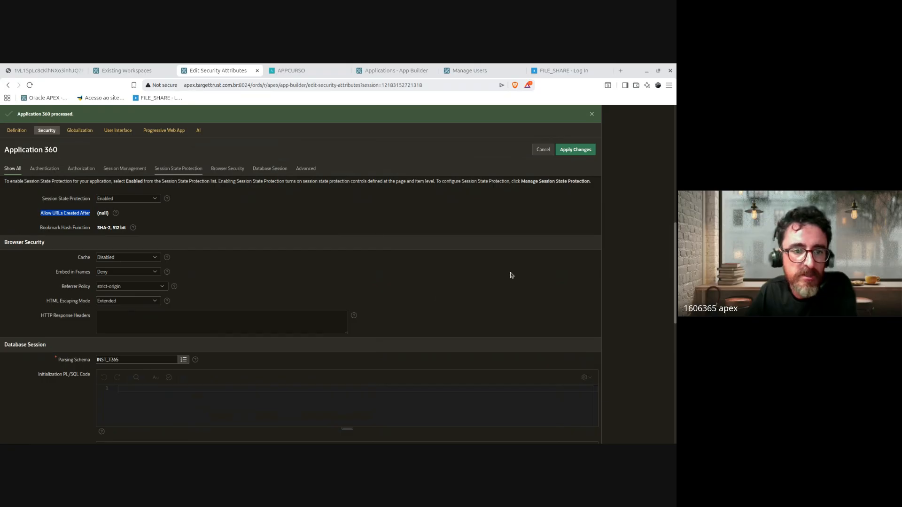
Step: Go over the Browser Security settings, including HTML Escaping Mode and Embed in Frames
scroll(512, 275, "down", 1)
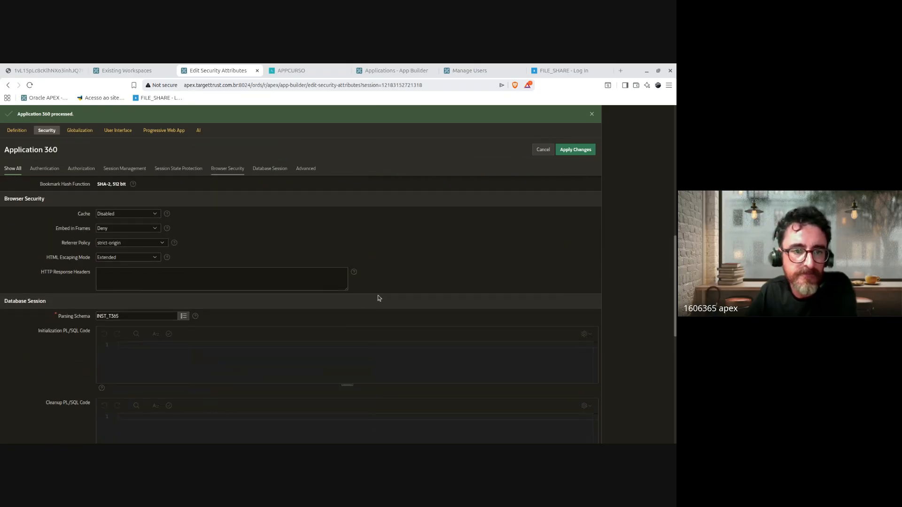
scroll(378, 296, "down", 1)
scroll(380, 284, "up", 1)
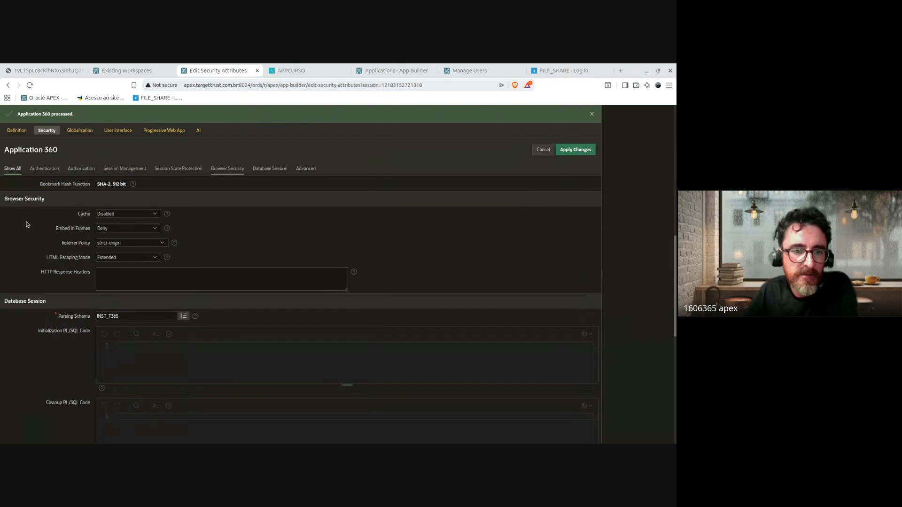
left_click_drag(73, 218, 67, 260)
left_click(66, 260)
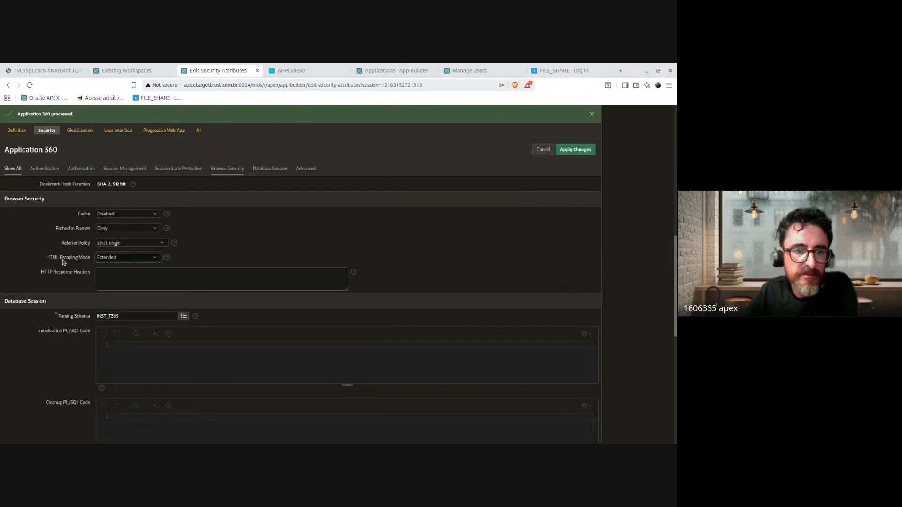
left_click(69, 217)
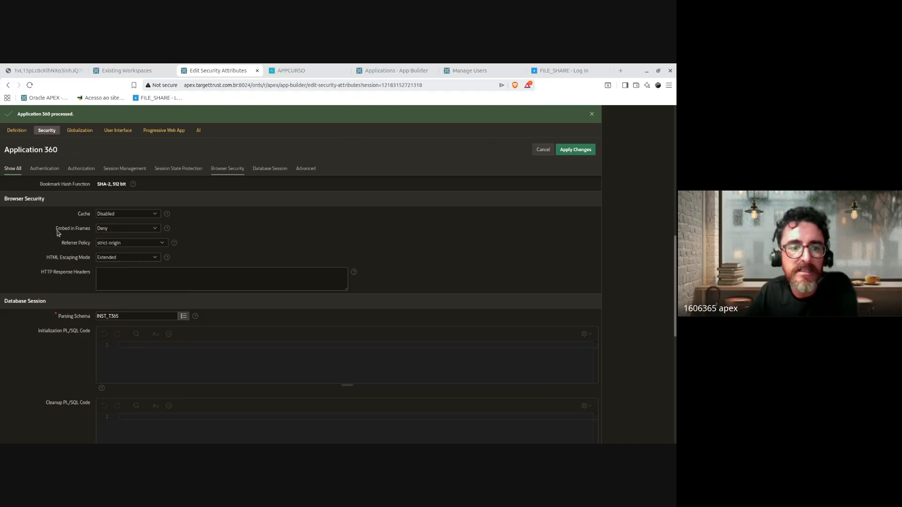
left_click_drag(57, 233, 88, 234)
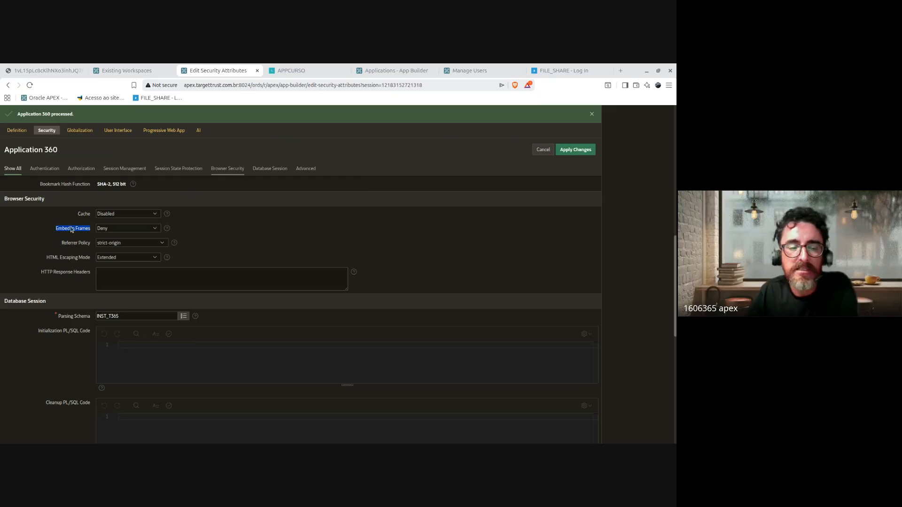
left_click(87, 233)
left_click_drag(91, 232, 55, 233)
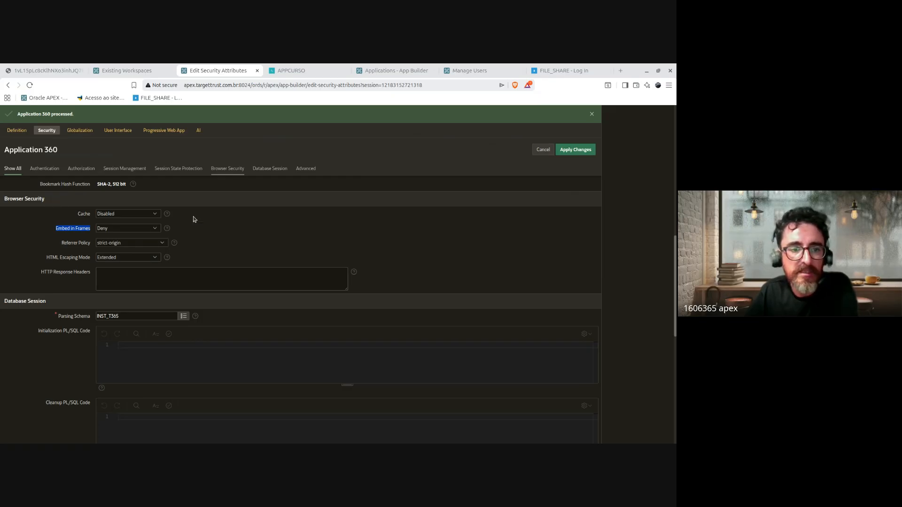
Step: Highlight the Database Session settings from parsing schema down to Cleanup PL/SQL Code
scroll(414, 315, "down", 2)
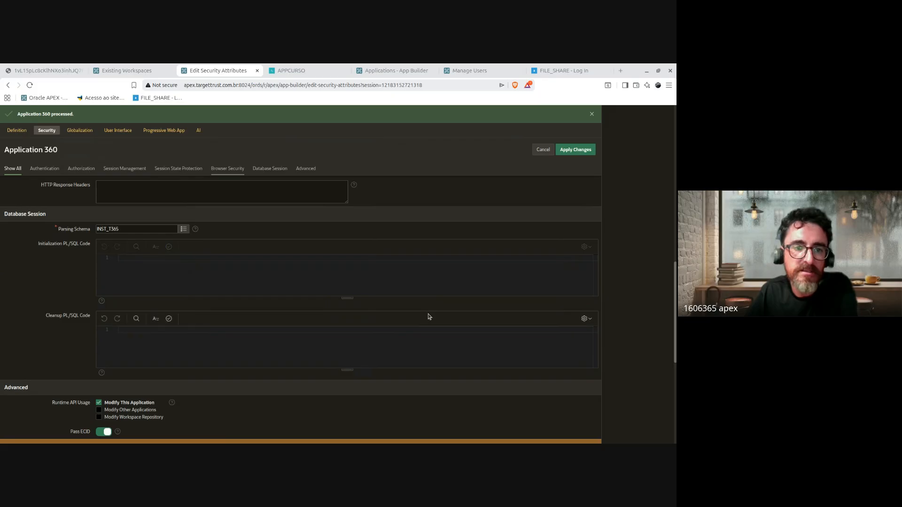
scroll(428, 316, "down", 2)
scroll(423, 312, "up", 3)
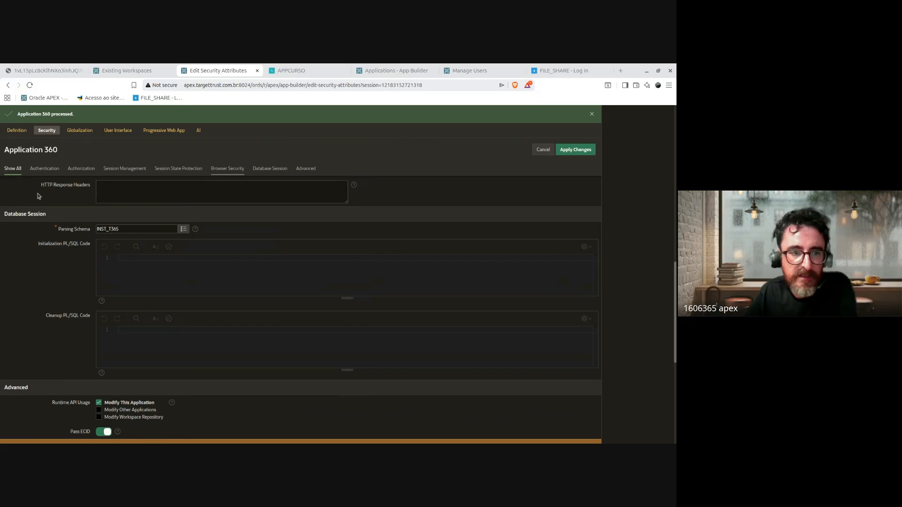
left_click_drag(6, 213, 68, 262)
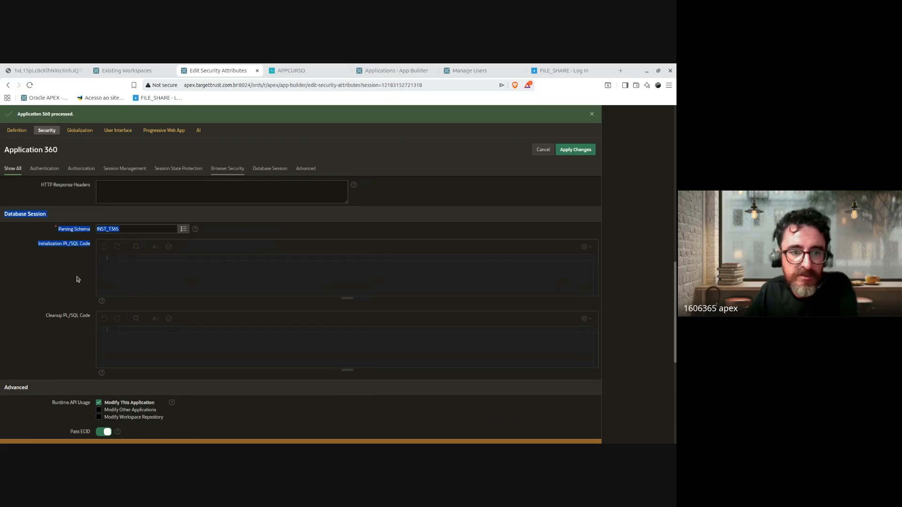
left_click(87, 289)
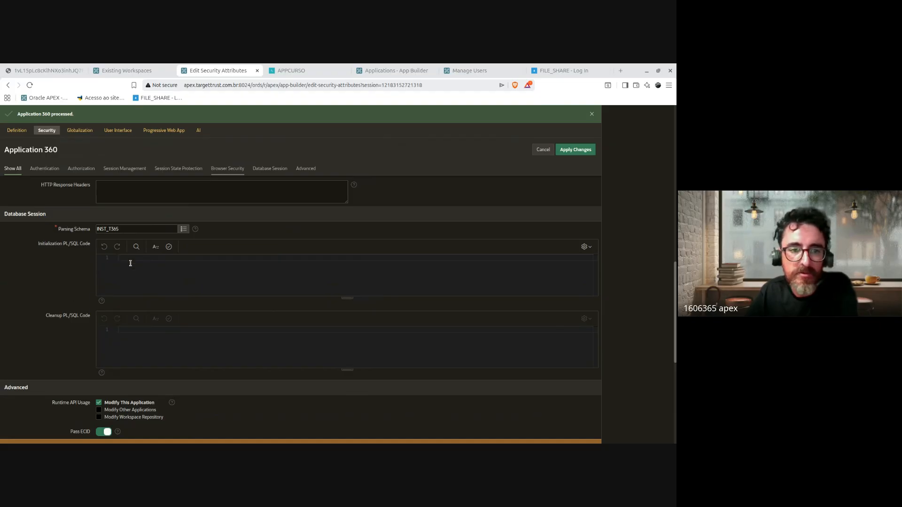
mouse_move(90, 244)
left_mouse_down()
mouse_move(20, 245)
mouse_move(93, 248)
left_mouse_up()
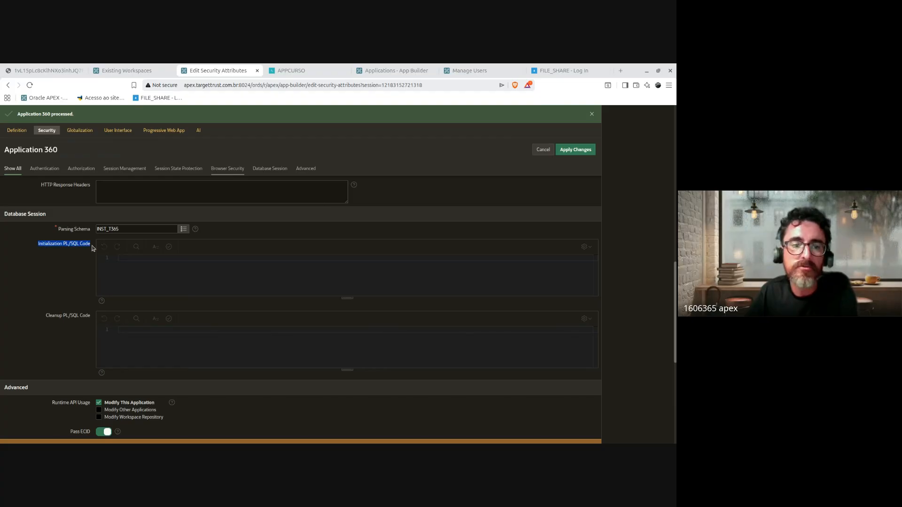
left_click_drag(9, 215, 229, 318)
Step: Check the empty Initialization PL/SQL Code, then show the Database Session and Advanced settings
left_click(194, 258)
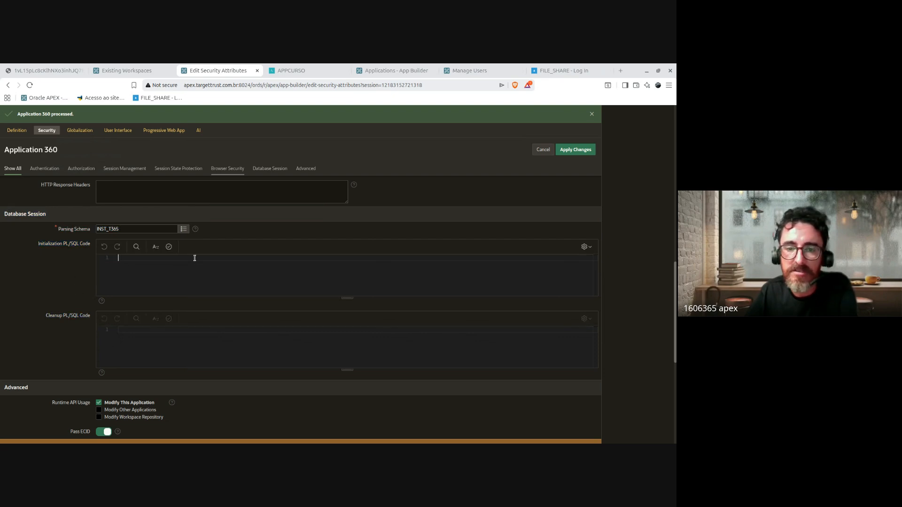
scroll(248, 268, "up", 2)
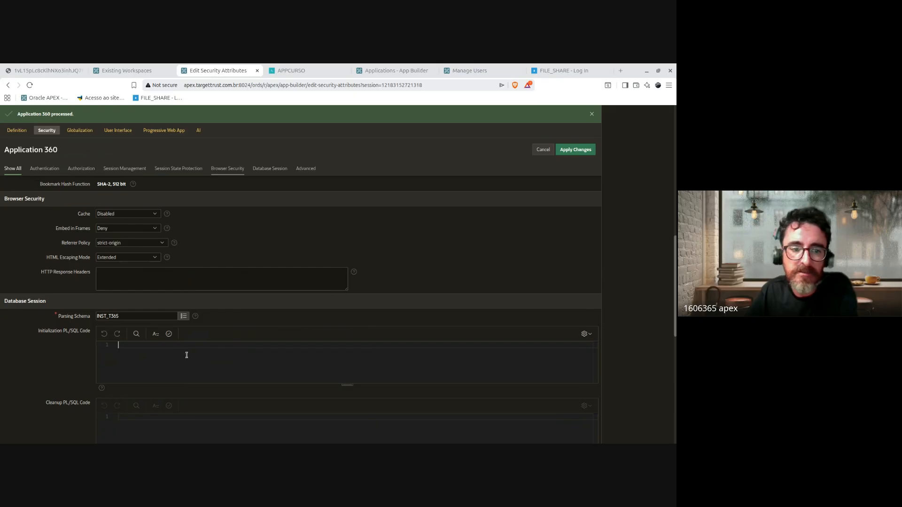
triple_click(41, 332)
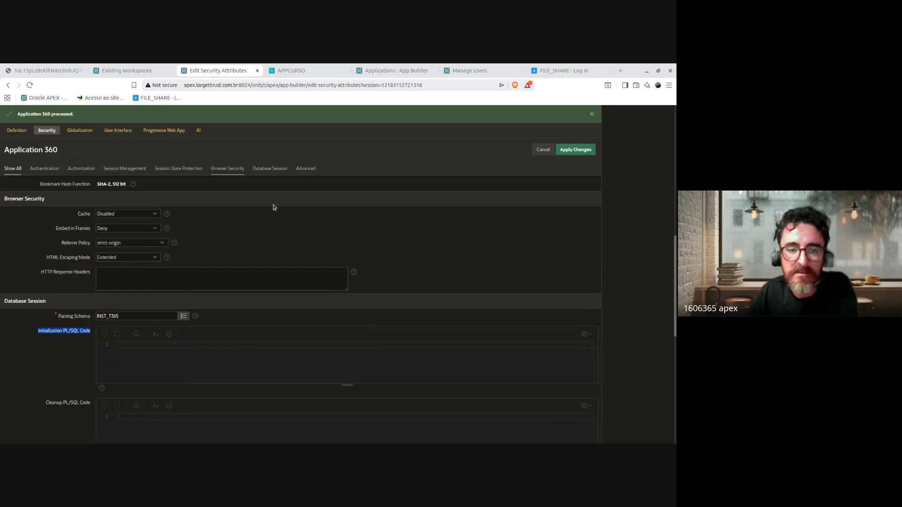
left_click(257, 168)
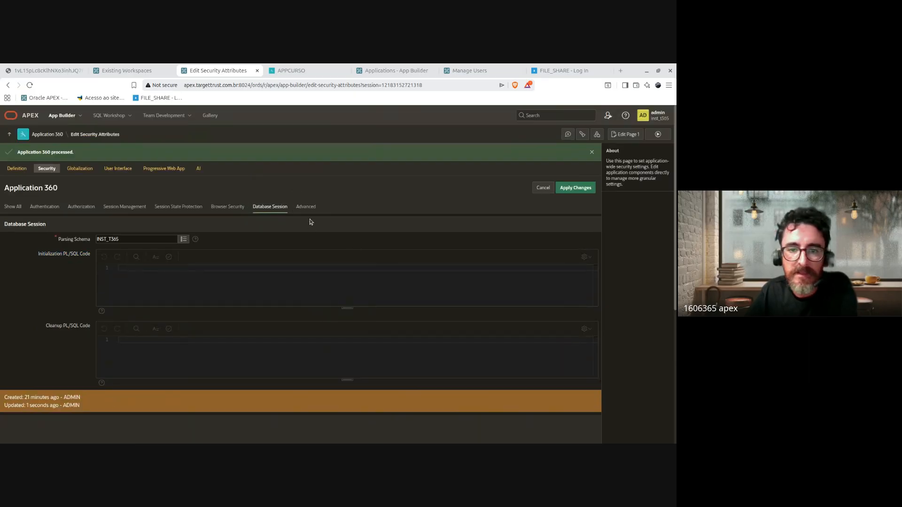
left_click(310, 208)
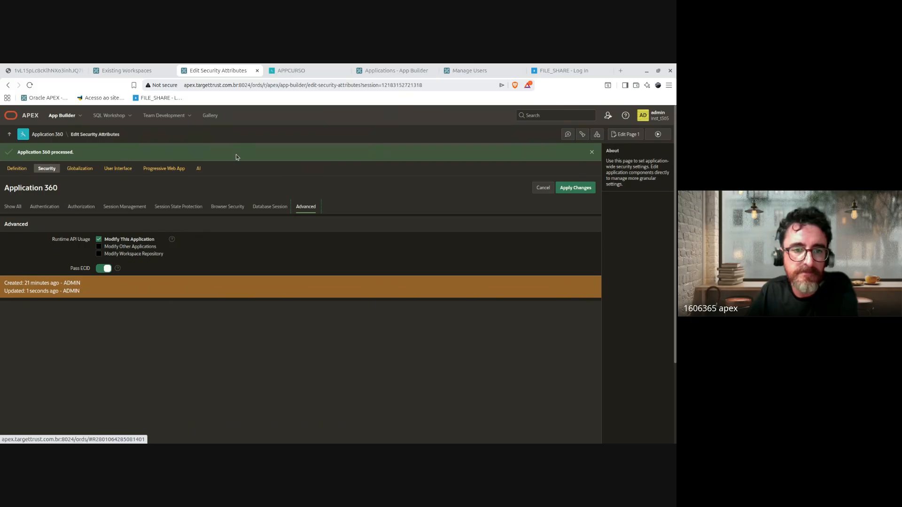
Step: Open the Globalization attributes and review the Portuguese (Brazil) language settings
left_click(80, 169)
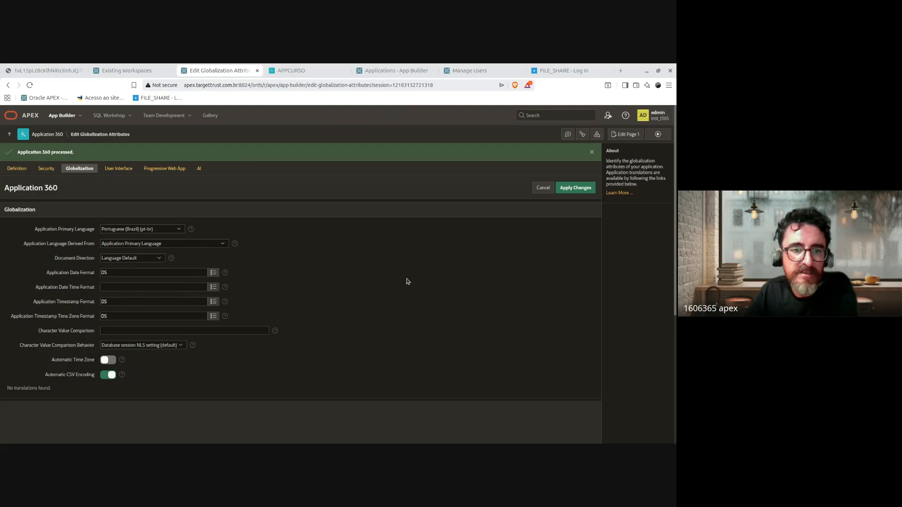
scroll(353, 279, "down", 2)
scroll(172, 261, "up", 2)
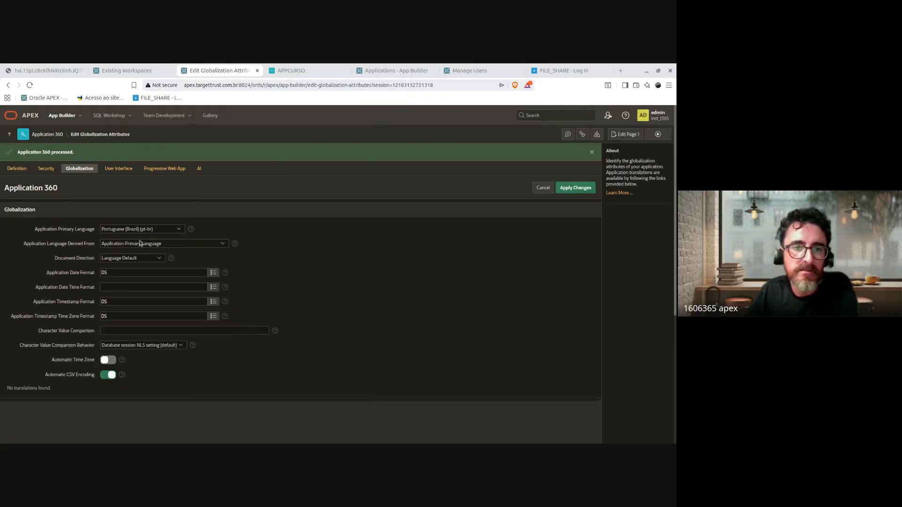
left_click_drag(31, 229, 228, 384)
left_click(415, 370)
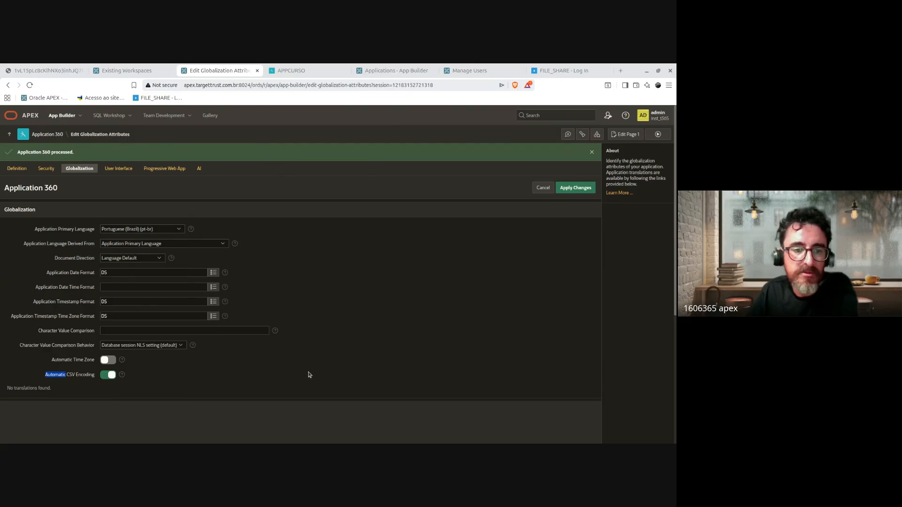
Step: Set Application Date Format to DD/MM/YYYY and Date Time Format to DD/MM/YYYY HH24:MI:SS
scroll(190, 374, "down", 2)
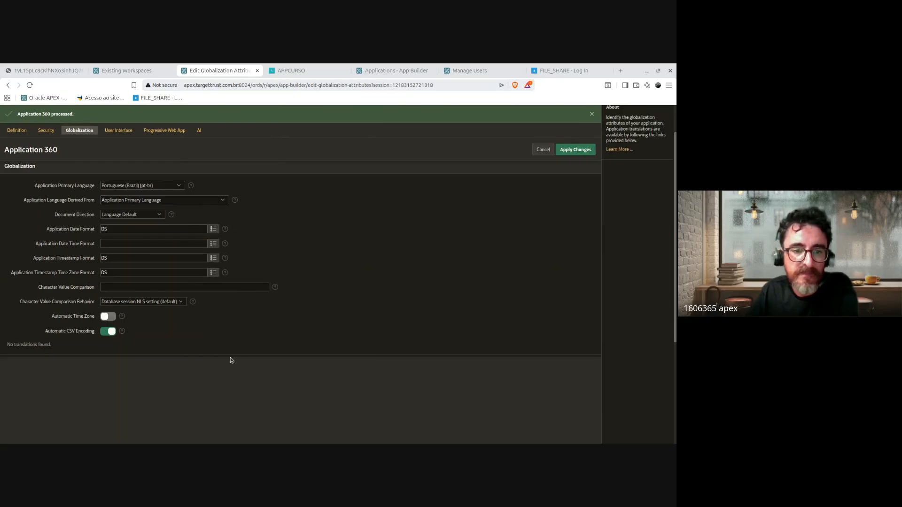
left_click_drag(31, 246, 100, 250)
left_click_drag(34, 260, 124, 258)
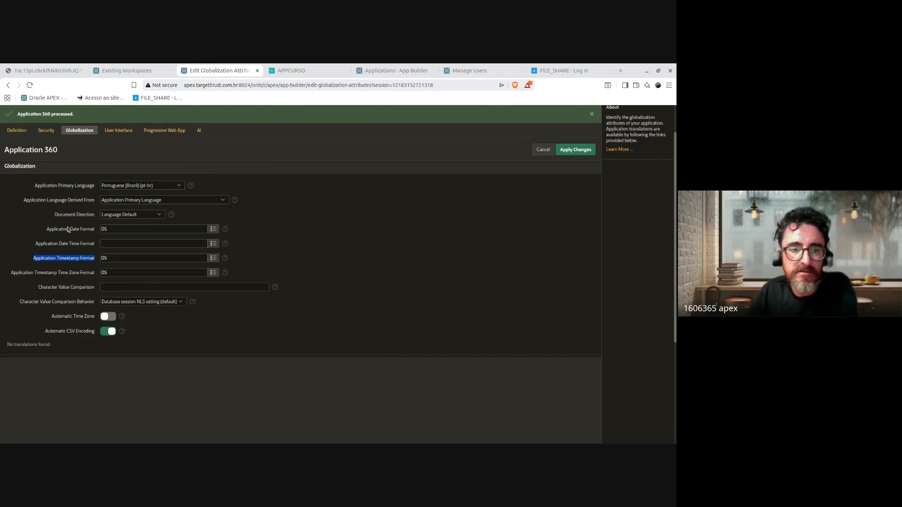
left_click_drag(78, 229, 140, 229)
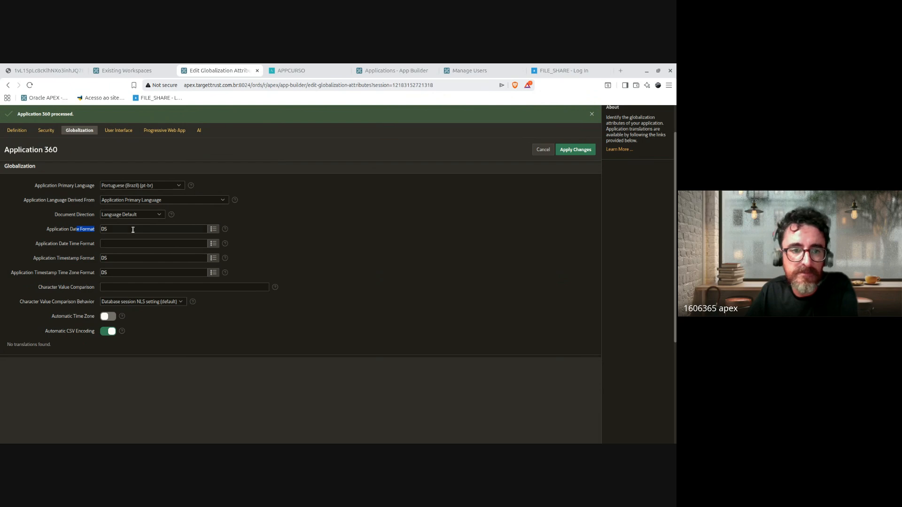
double_click(133, 230)
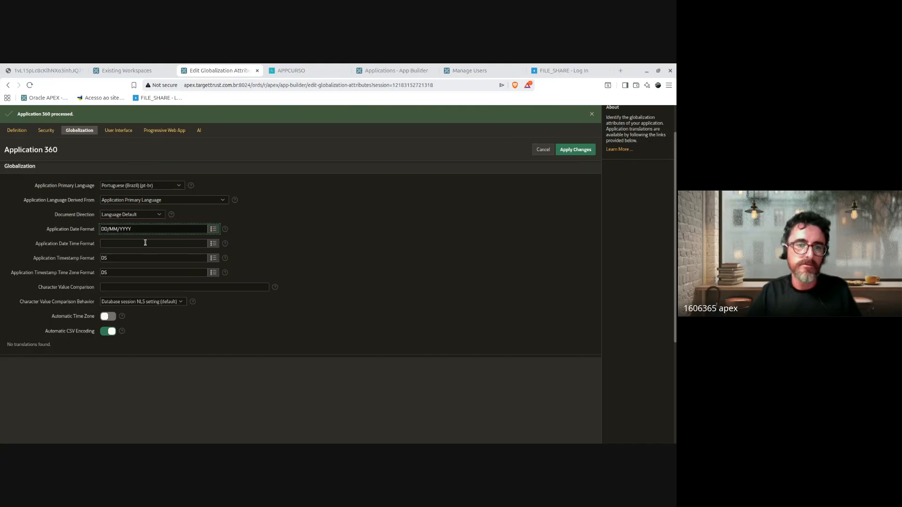
left_click_drag(141, 227, 165, 296)
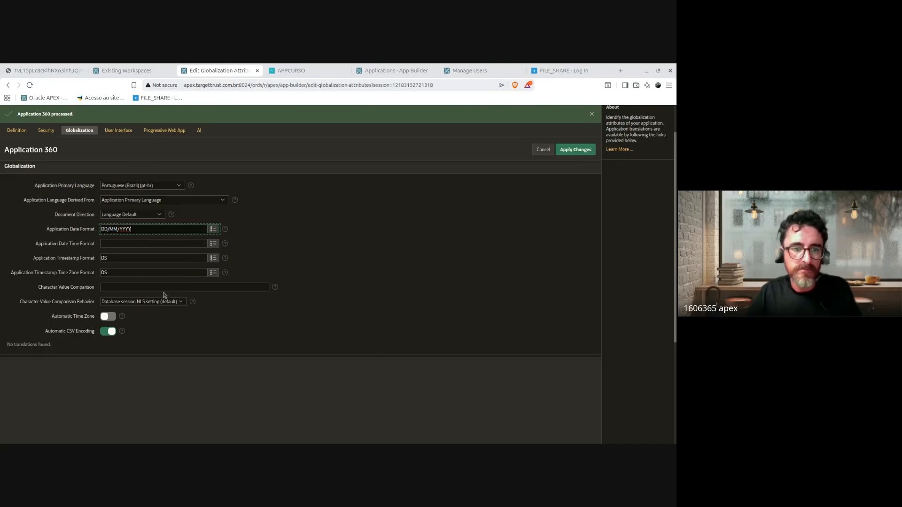
key("ctrl+a")
key("ctrl+c")
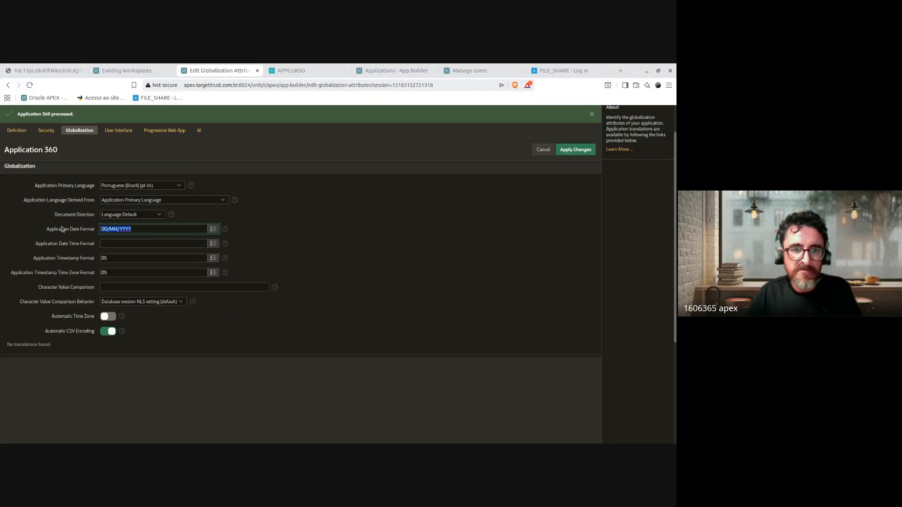
left_click(127, 244)
key("ctrl+v")
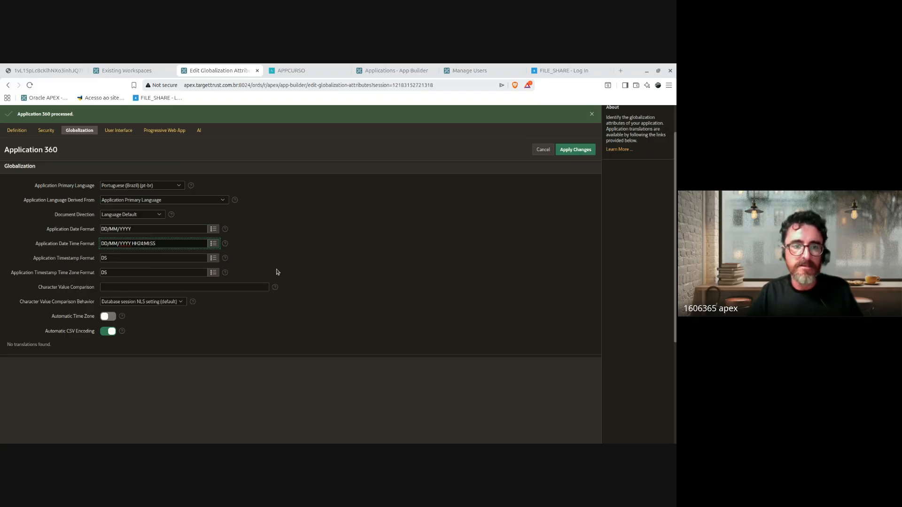
left_click(290, 262)
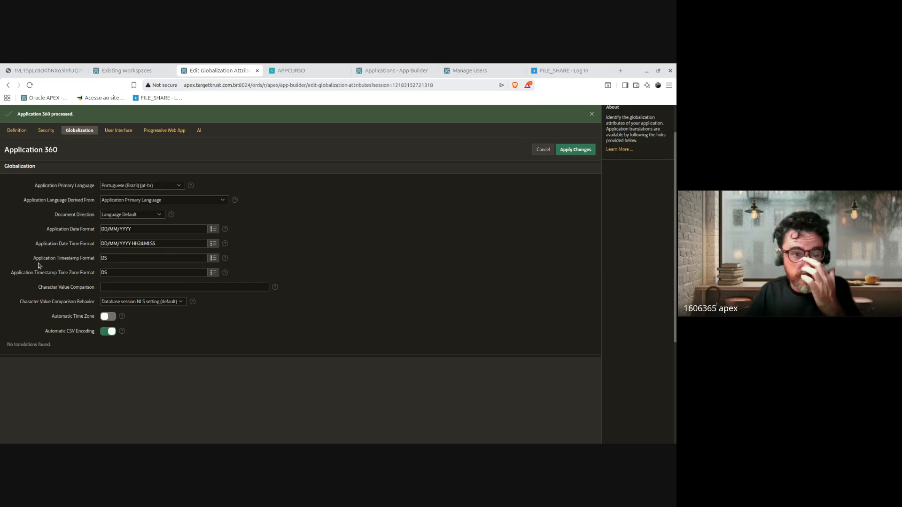
Step: Review the Application Timestamp Format and Character Value Comparison fields
left_click_drag(33, 257, 92, 259)
left_click(82, 260)
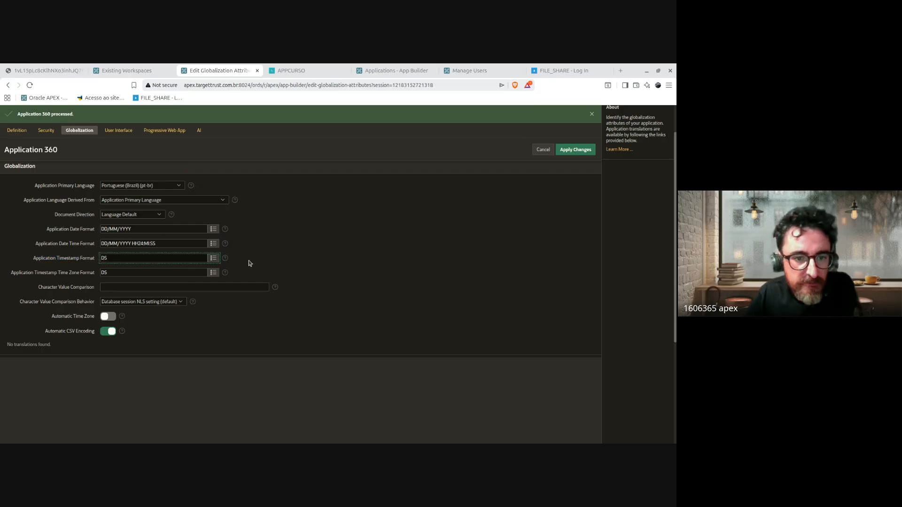
left_click(67, 288)
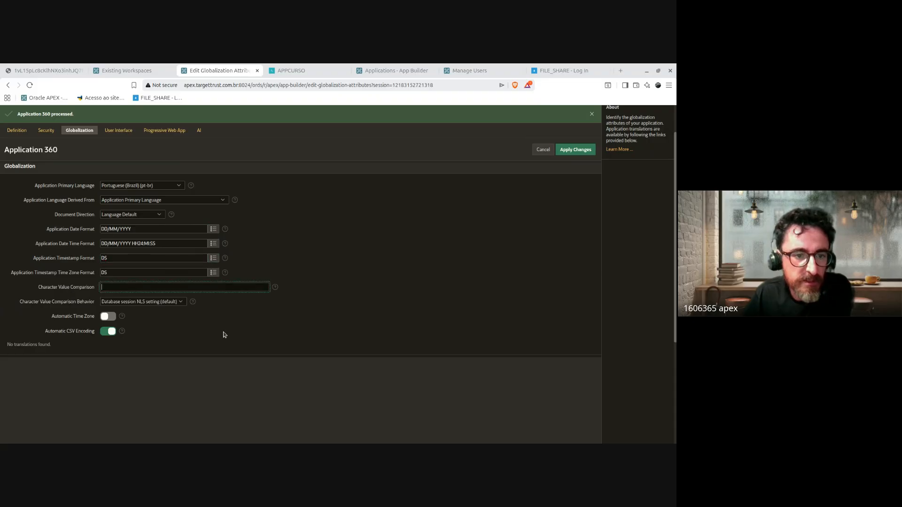
scroll(404, 295, "down", 1)
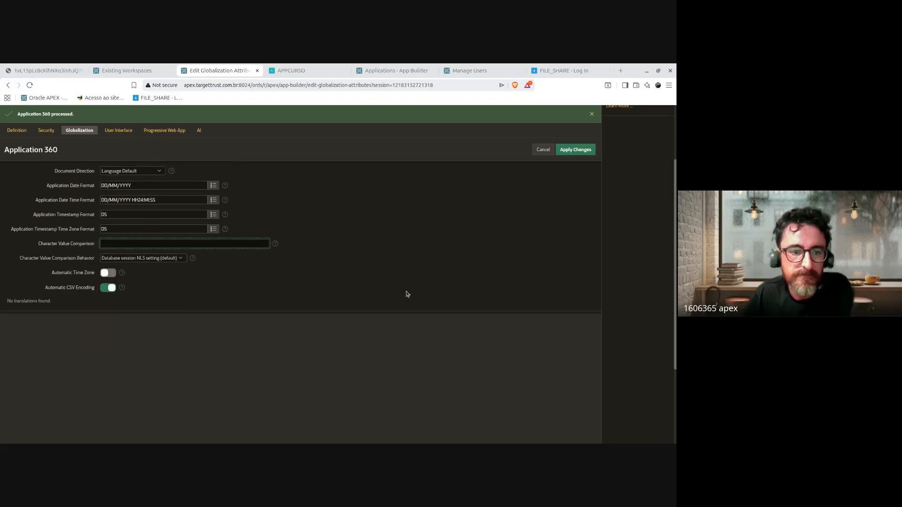
scroll(407, 288, "up", 2)
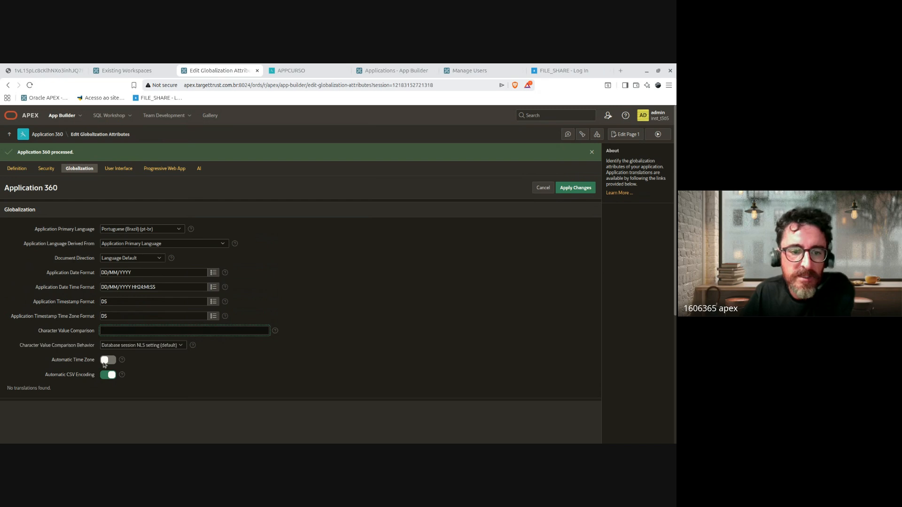
Step: Read the Automatic Time Zone help and switch Automatic Time Zone on
left_click(122, 360)
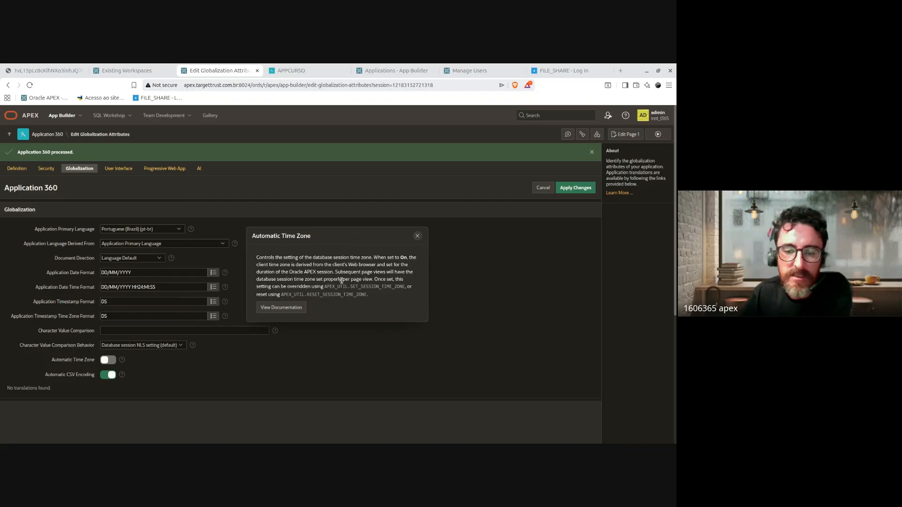
left_click(418, 236)
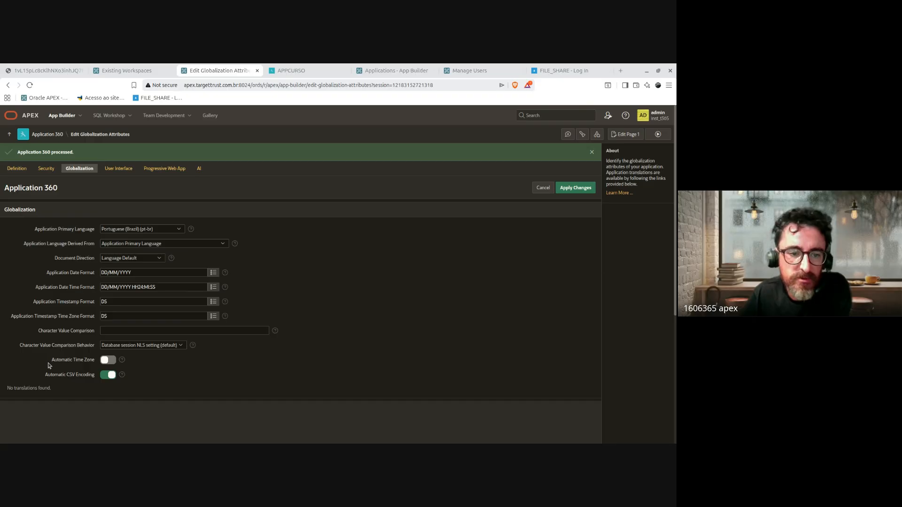
left_click_drag(49, 366, 93, 363)
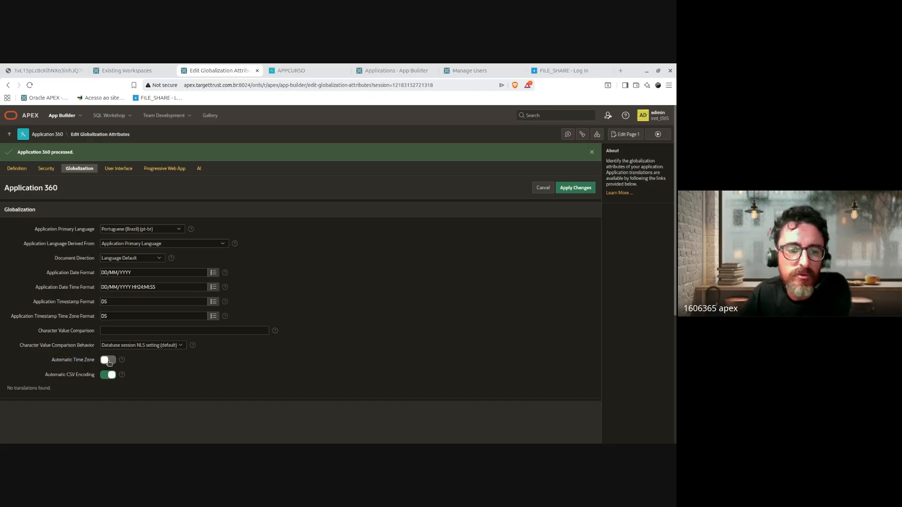
left_click(105, 362)
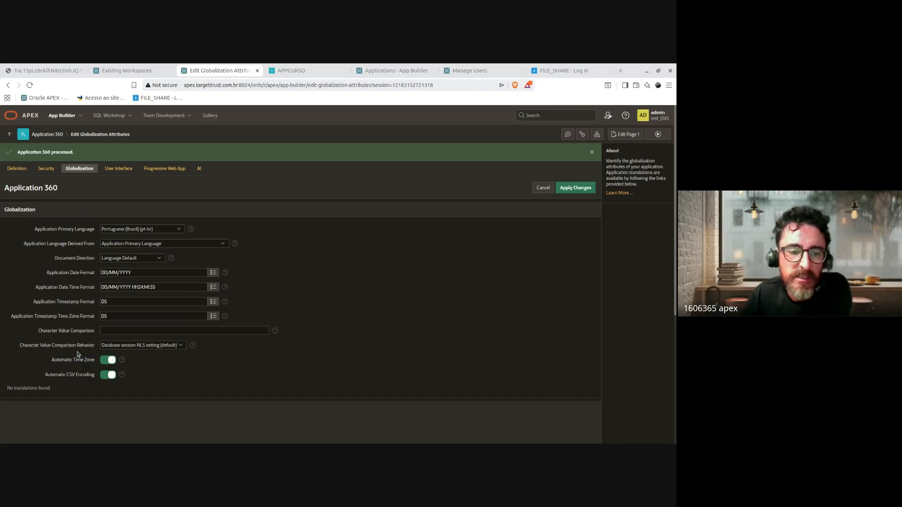
left_click(147, 369)
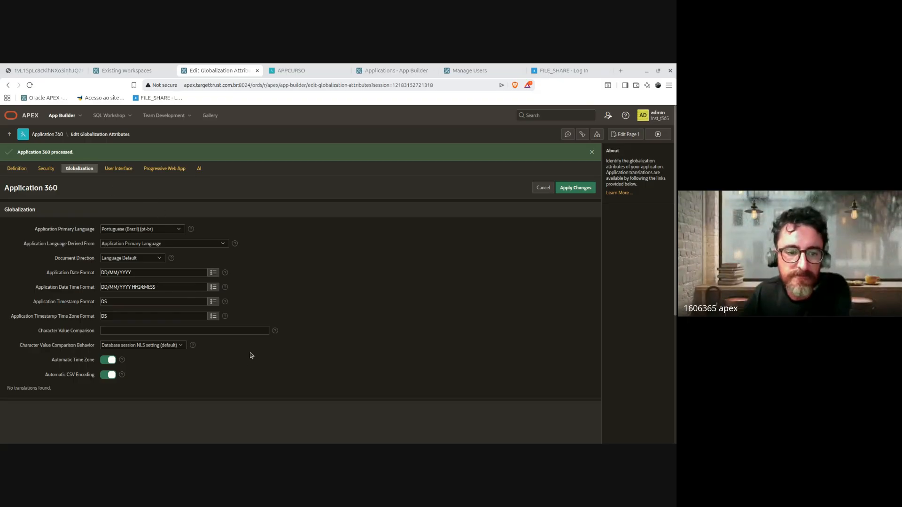
Step: Save the Globalization changes
left_click(110, 170)
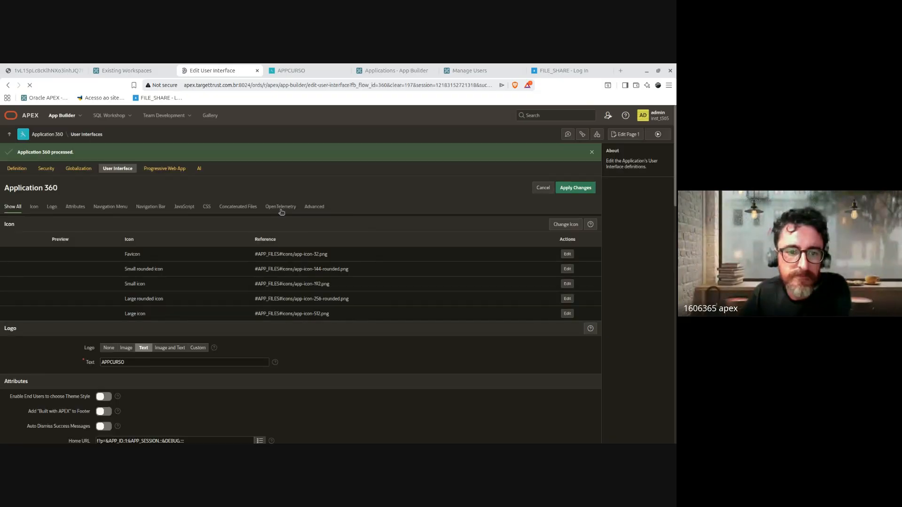
left_click(83, 172)
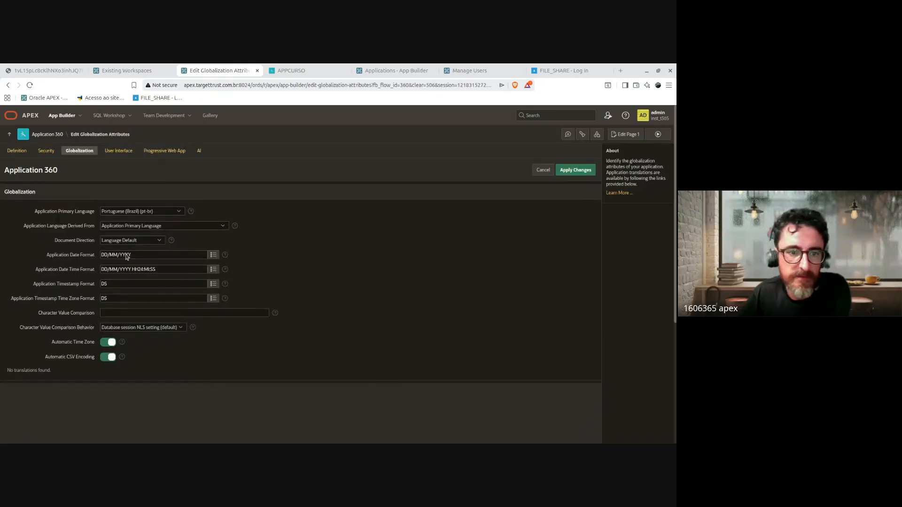
left_click(576, 170)
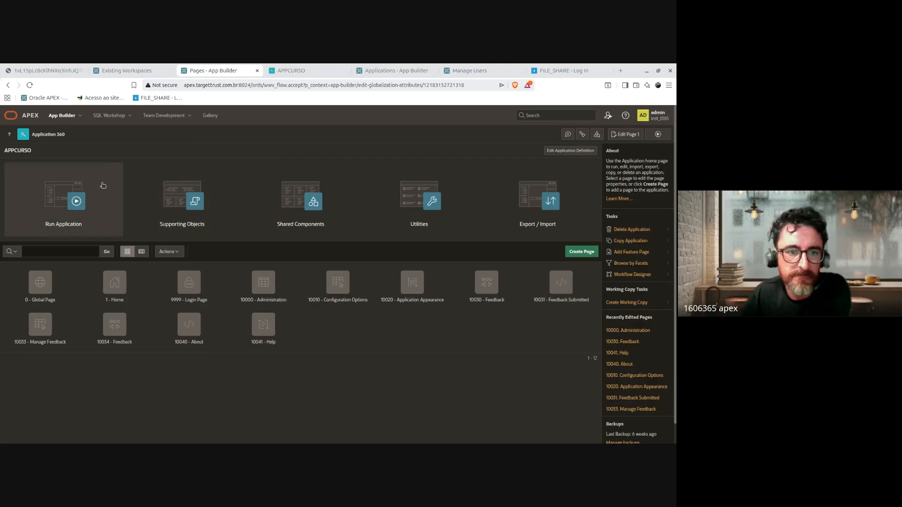
Step: Open the User Interface attributes and highlight the Attributes section labels
left_click(585, 151)
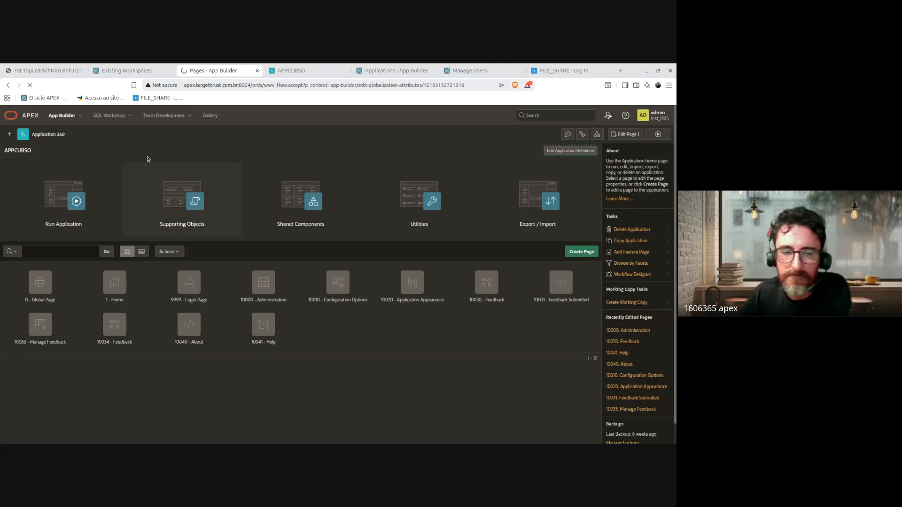
left_click(117, 150)
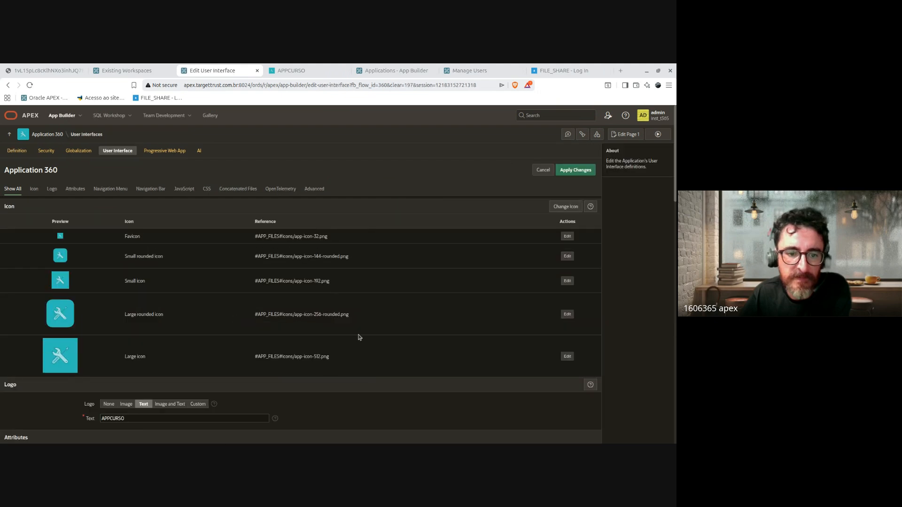
scroll(350, 372, "down", 4)
scroll(352, 369, "down", 1)
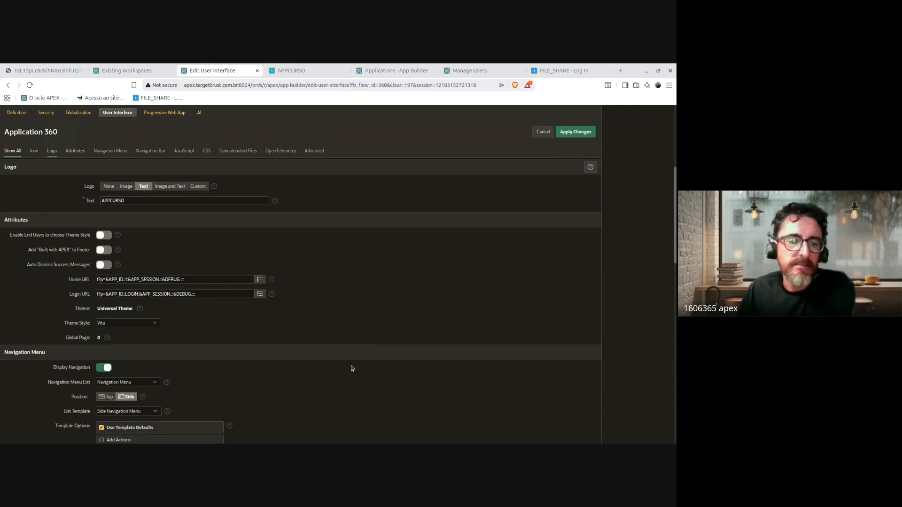
scroll(332, 356, "down", 1)
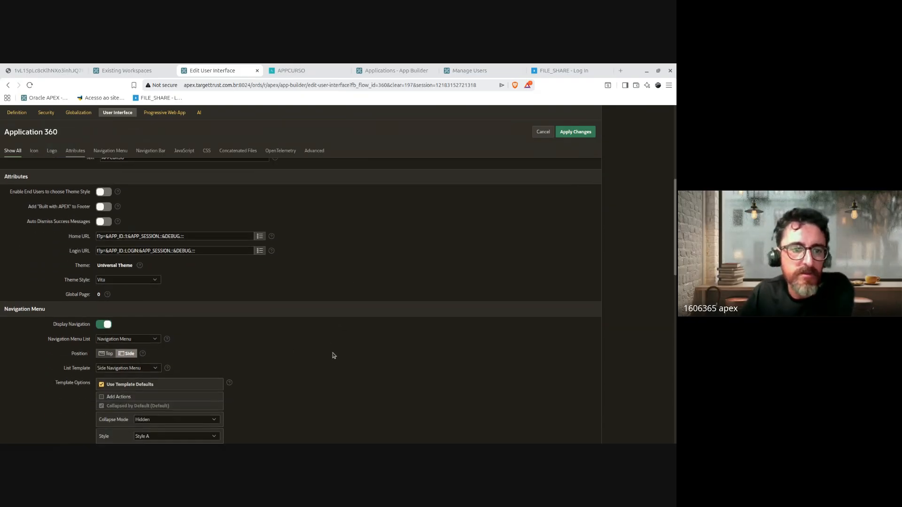
left_click_drag(10, 193, 44, 246)
left_click(67, 283)
Step: Scroll through the User Interface settings down to the Logo section
scroll(332, 312, "down", 1)
scroll(332, 313, "down", 4)
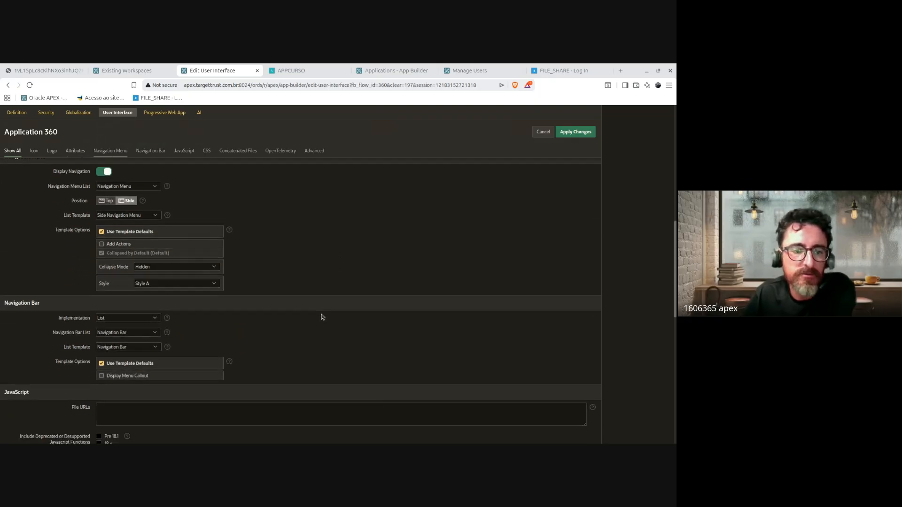
scroll(330, 320, "down", 1)
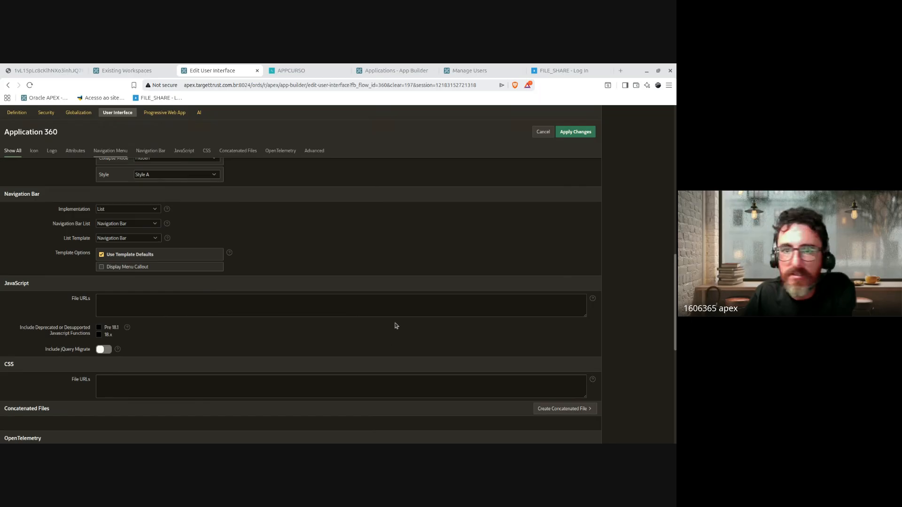
scroll(392, 324, "down", 3)
scroll(364, 326, "up", 12)
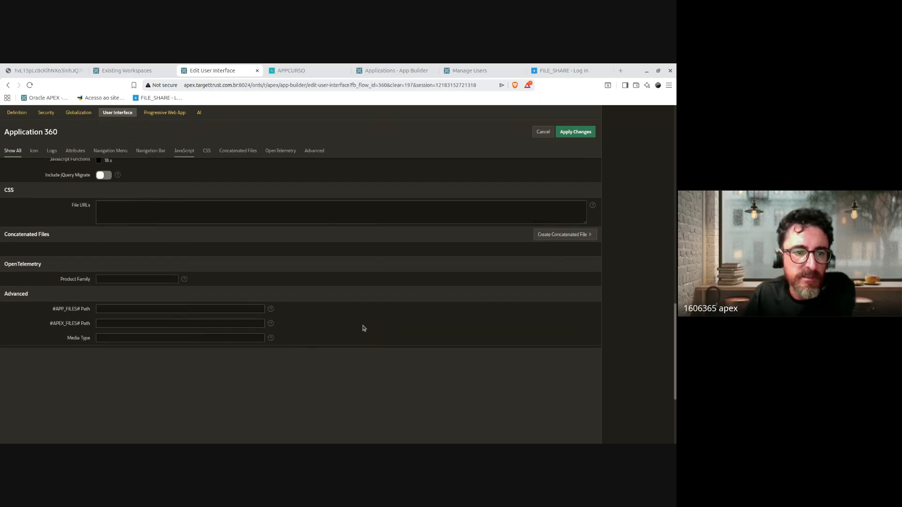
scroll(362, 325, "up", 2)
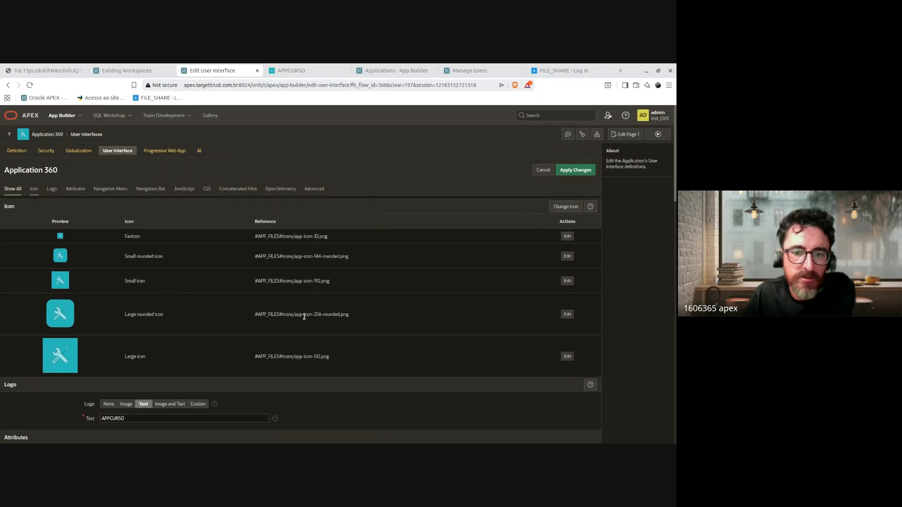
left_click_drag(96, 235, 376, 348)
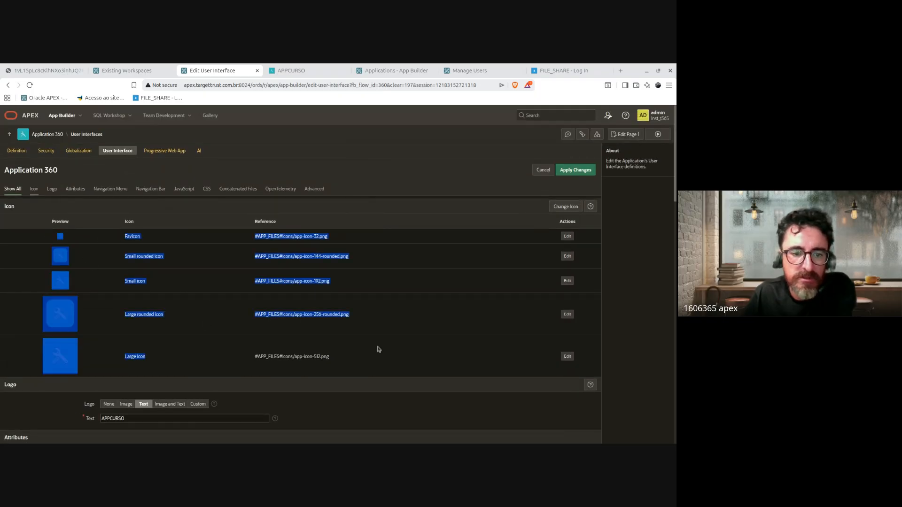
scroll(382, 350, "down", 2)
scroll(382, 350, "down", 1)
Step: Set the Logo to Image and Text with text APPCURSO, then view the running app
double_click(139, 244)
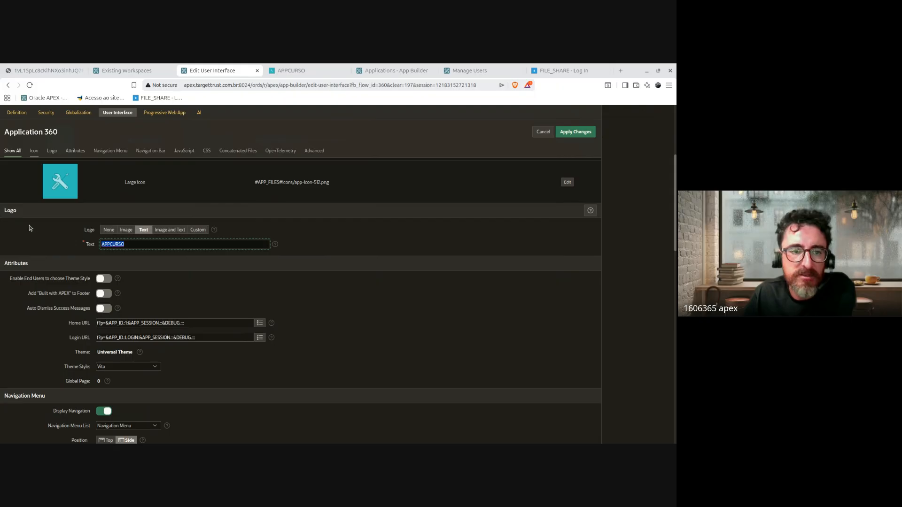
left_click(126, 230)
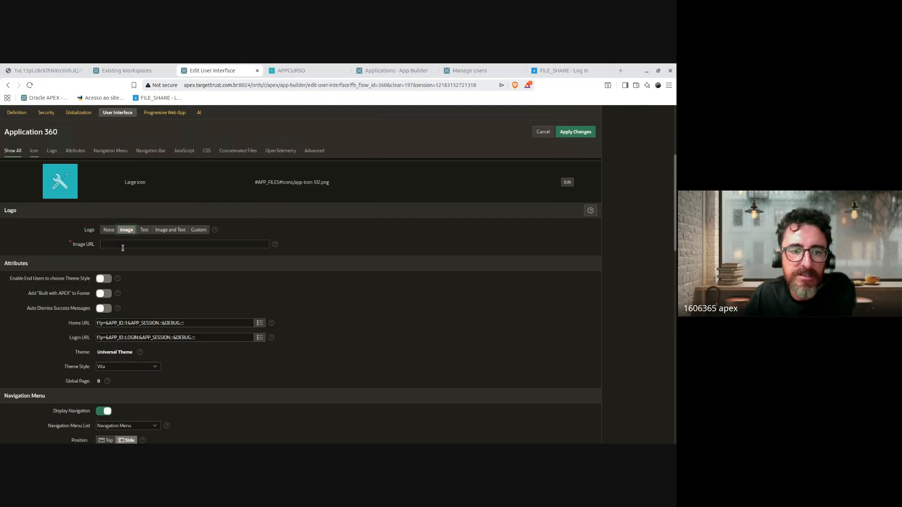
left_click(170, 229)
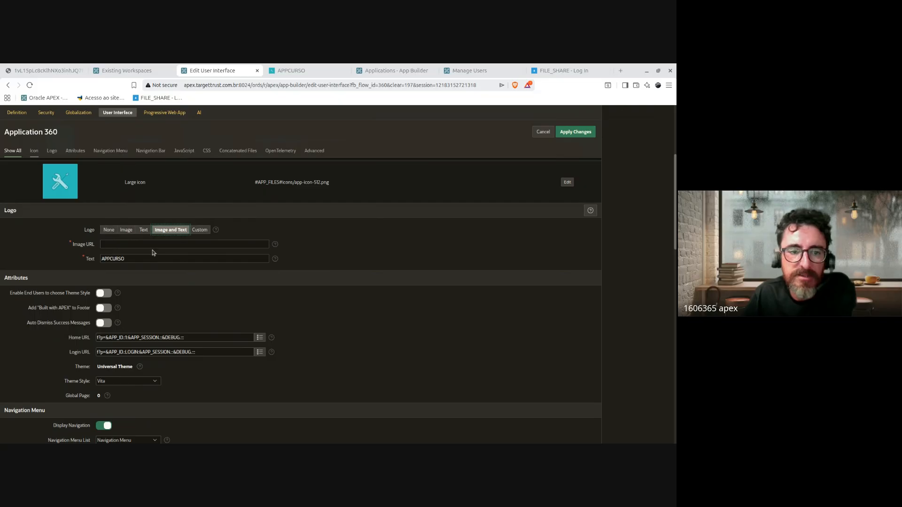
left_click(291, 70)
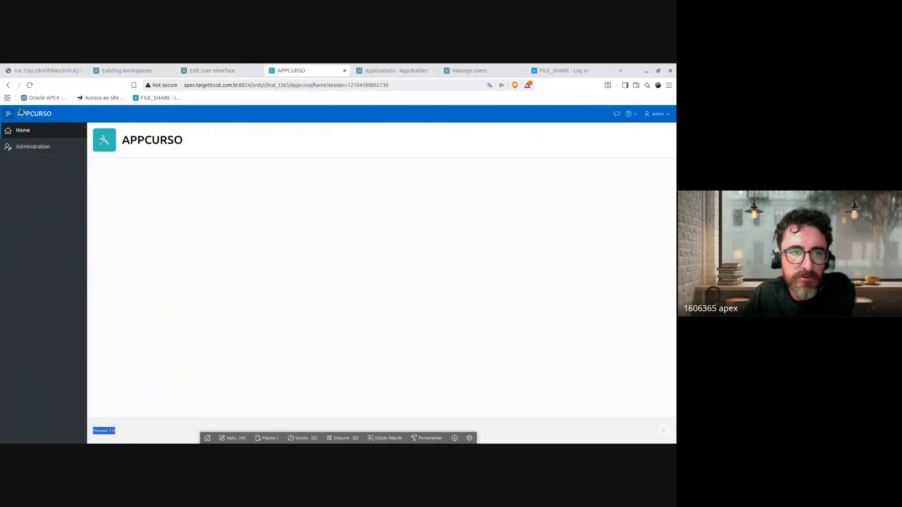
Step: Note the APPCURSO heading and icon in the running app, then set the Logo to None
left_click_drag(77, 119, 24, 108)
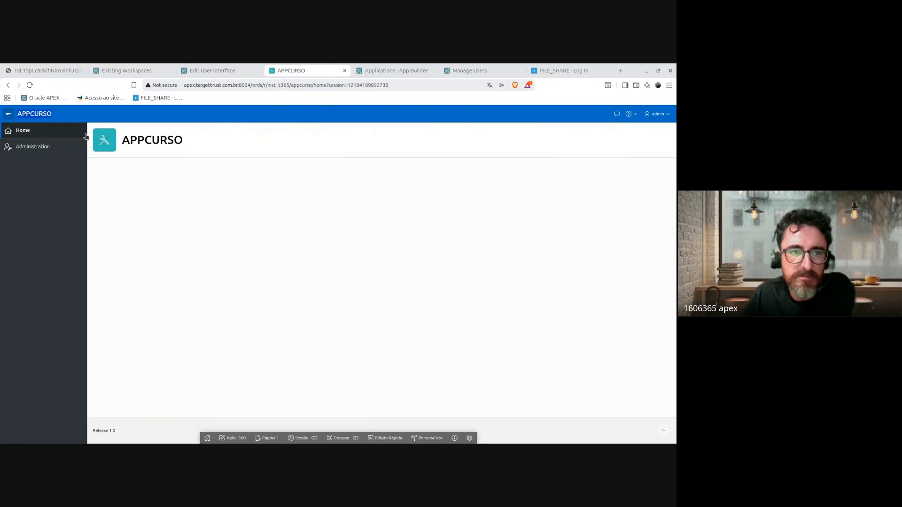
left_click_drag(191, 151, 106, 126)
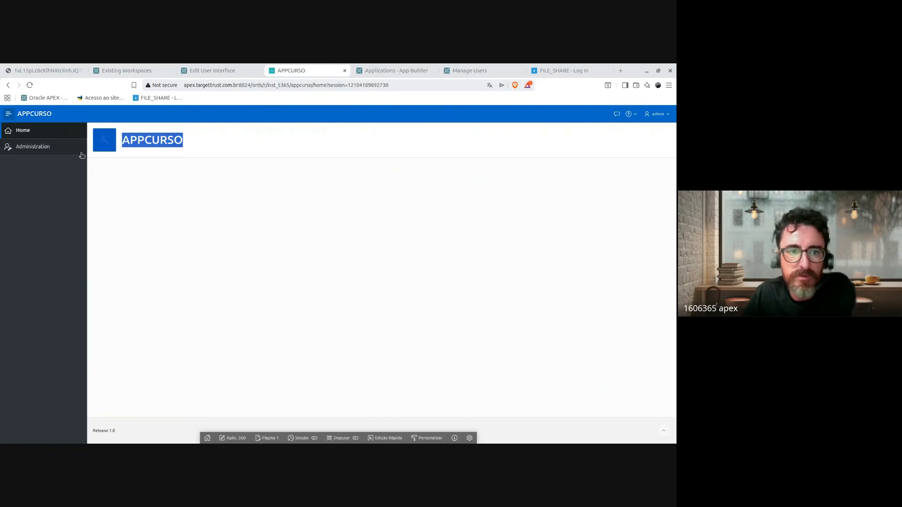
left_click(231, 72)
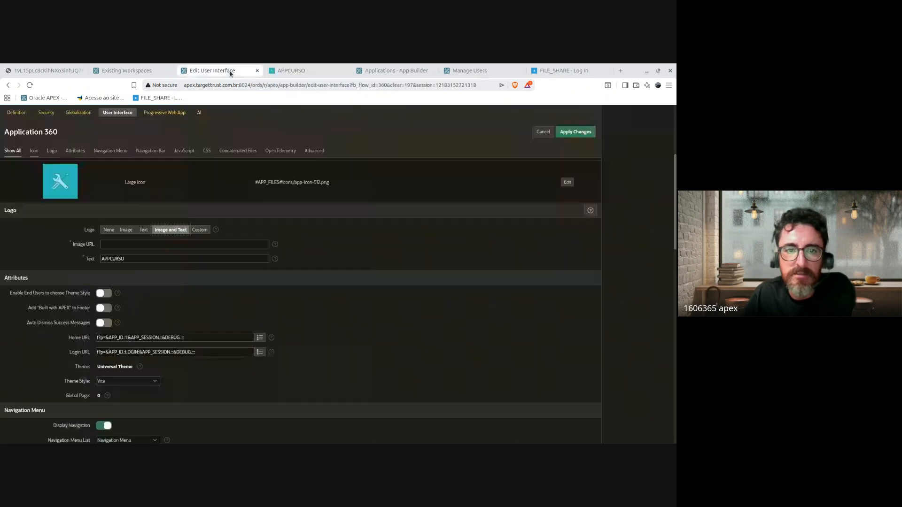
scroll(201, 304, "up", 2)
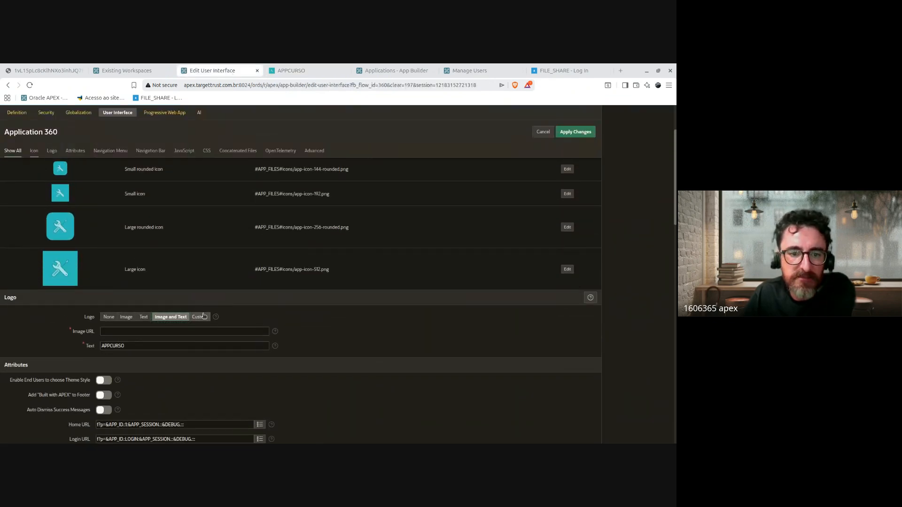
left_click(199, 317)
left_click(108, 317)
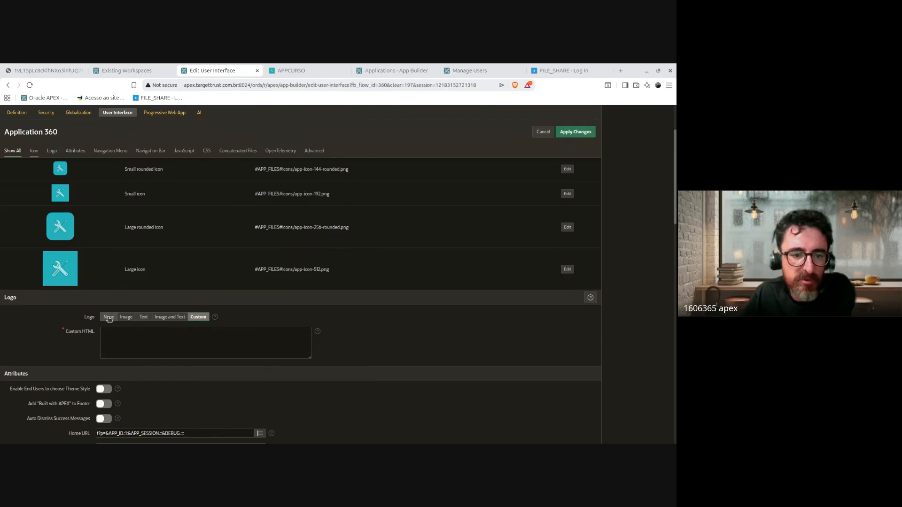
Step: Turn on Add Built with APEX to Footer
scroll(310, 306, "up", 2)
scroll(310, 306, "down", 5)
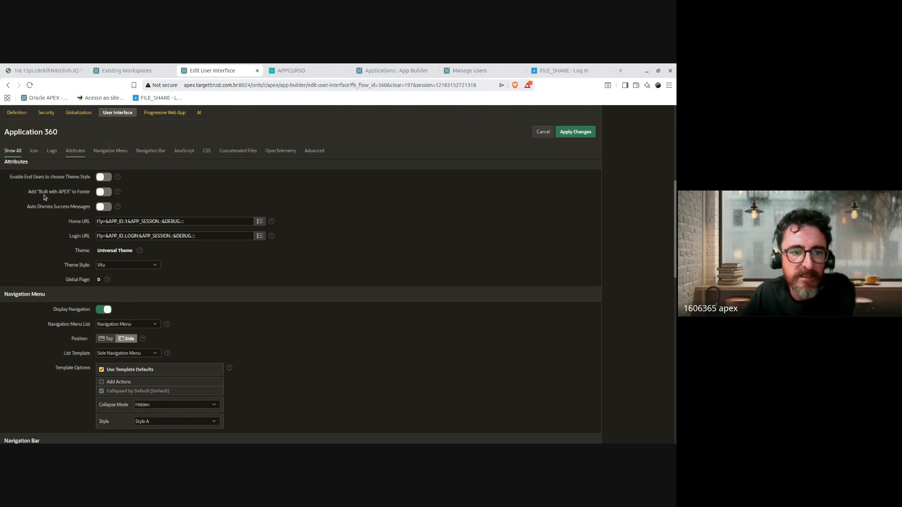
left_click_drag(26, 194, 94, 196)
scroll(77, 219, "up", 2)
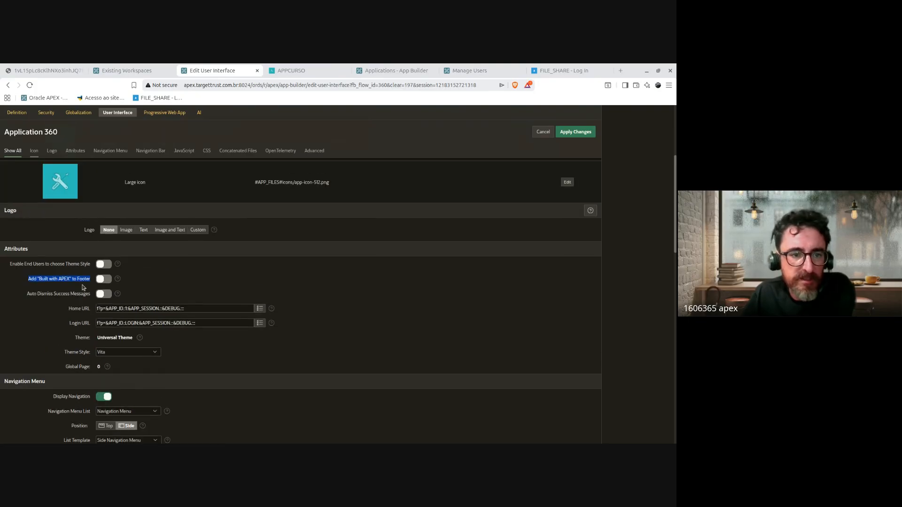
left_click_drag(26, 282, 91, 282)
left_click(104, 279)
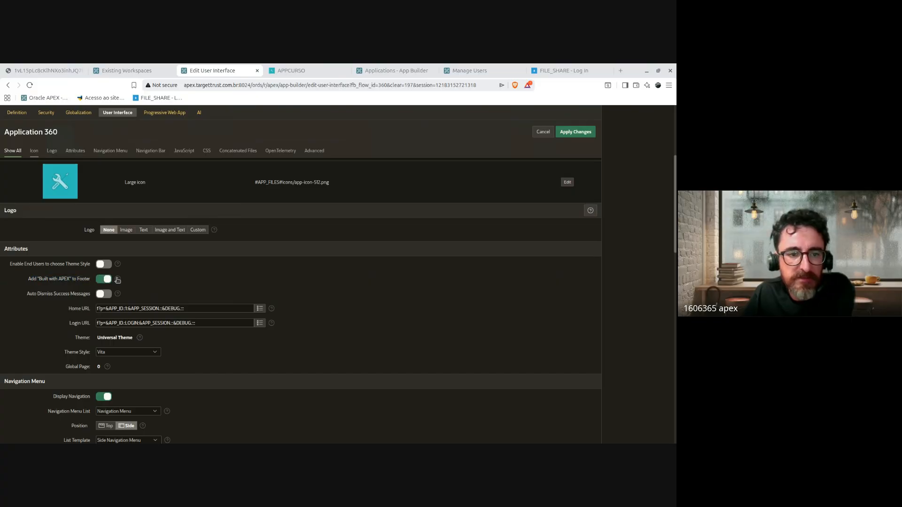
Step: Turn on Auto Dismiss Success Messages
scroll(515, 285, "down", 1)
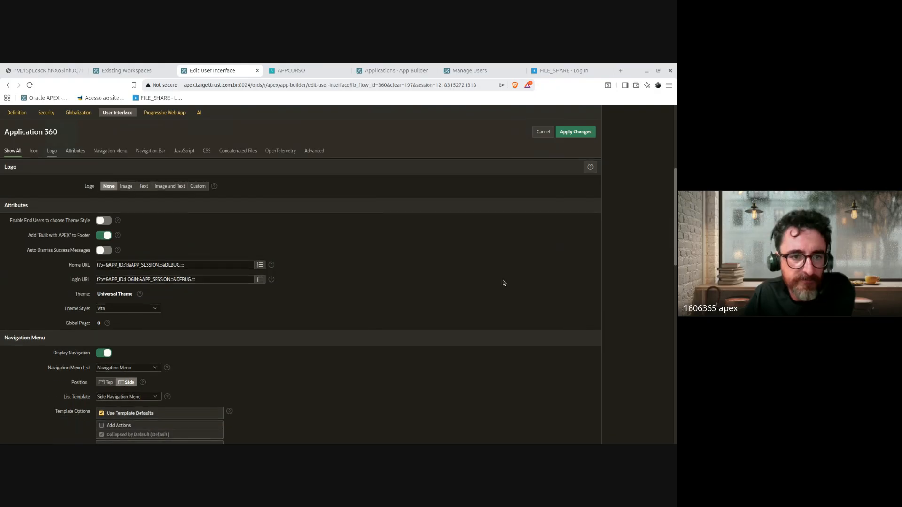
scroll(504, 282, "down", 1)
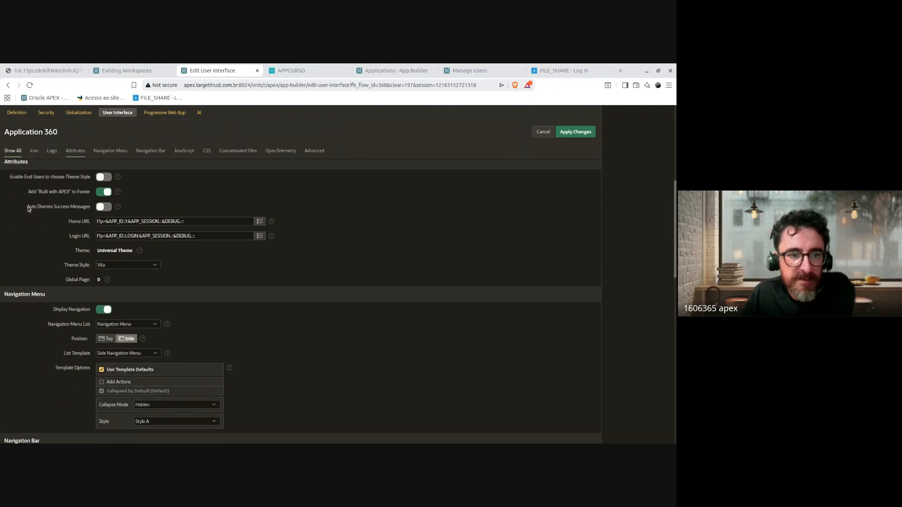
left_click_drag(27, 208, 91, 213)
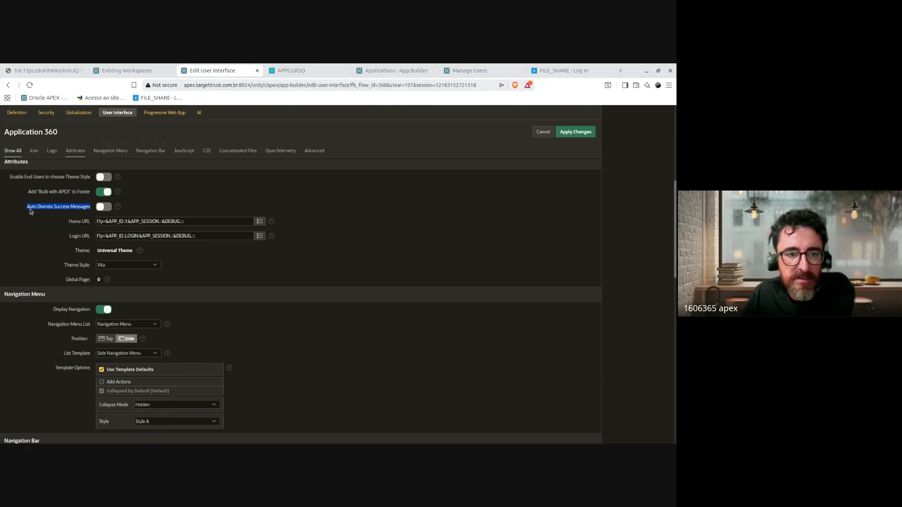
left_click(43, 207)
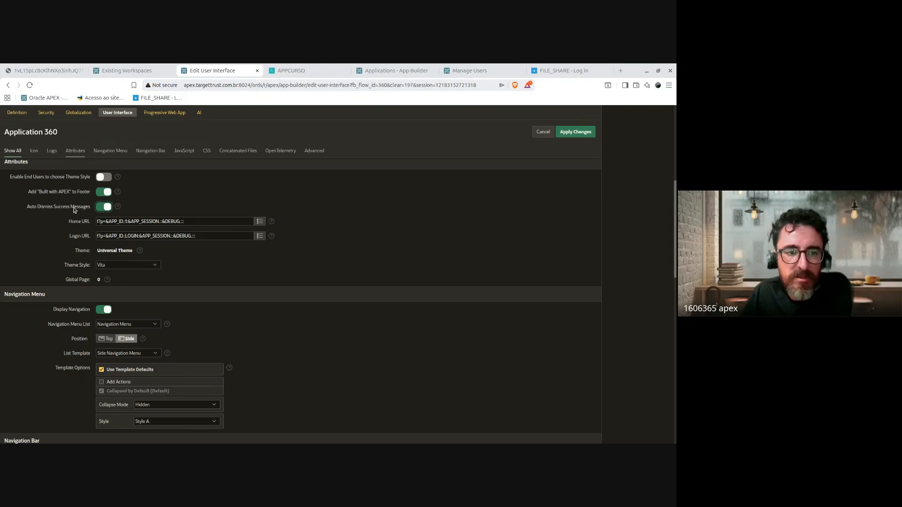
Step: Read the Auto Dismiss Success Messages help about the five-second dismissal
scroll(347, 260, "down", 1)
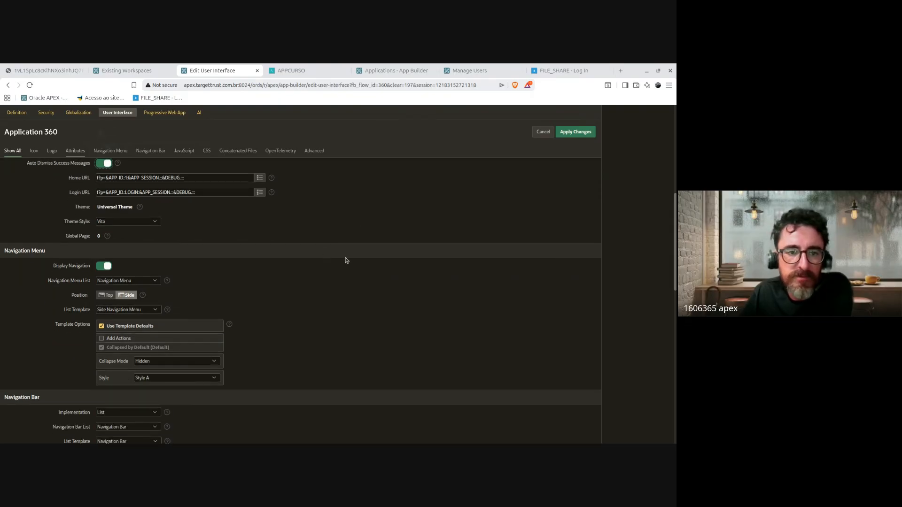
scroll(346, 260, "up", 1)
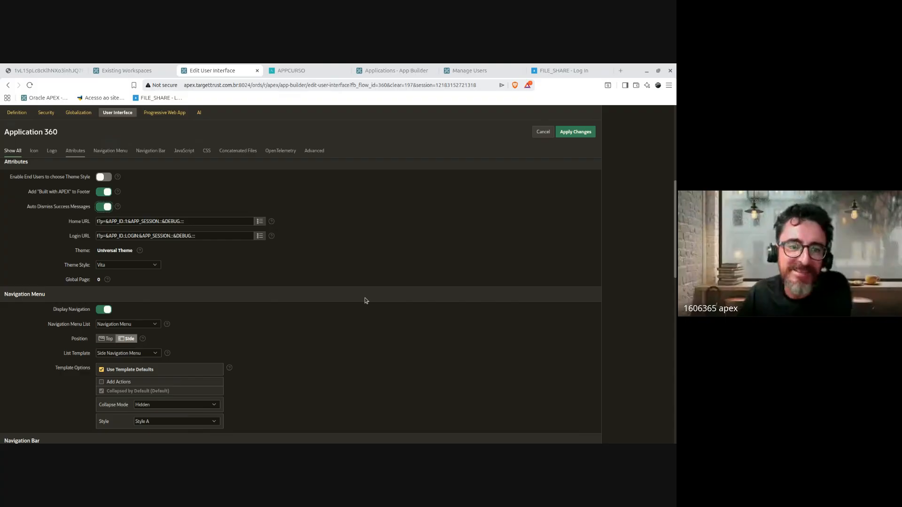
scroll(366, 301, "down", 1)
scroll(366, 287, "down", 1)
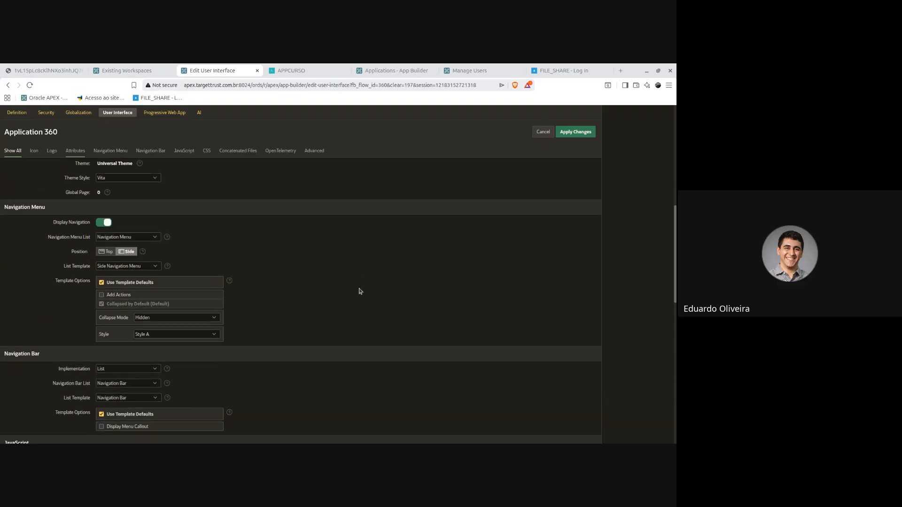
scroll(361, 291, "up", 3)
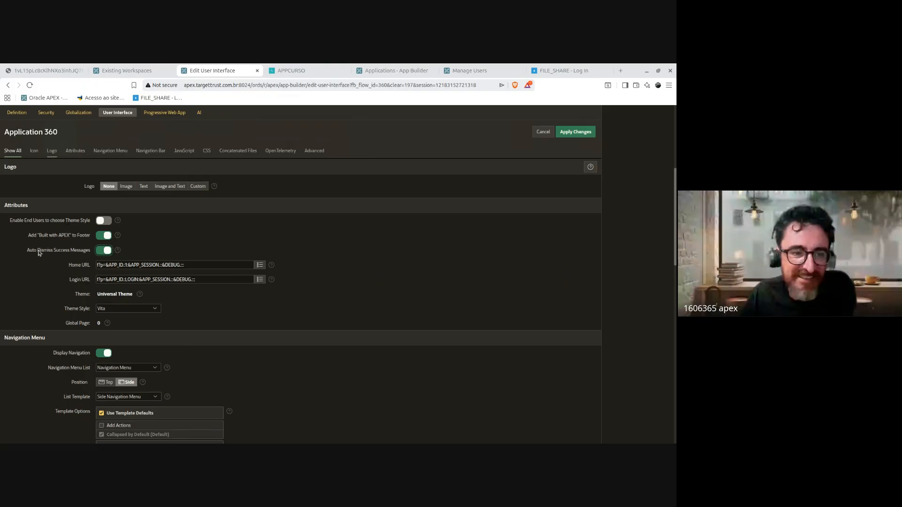
left_click_drag(26, 255, 92, 253)
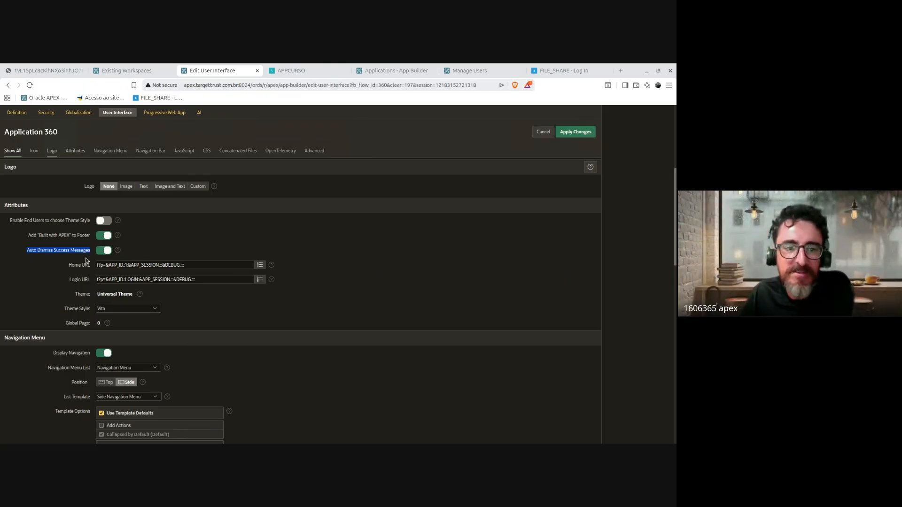
left_click(118, 250)
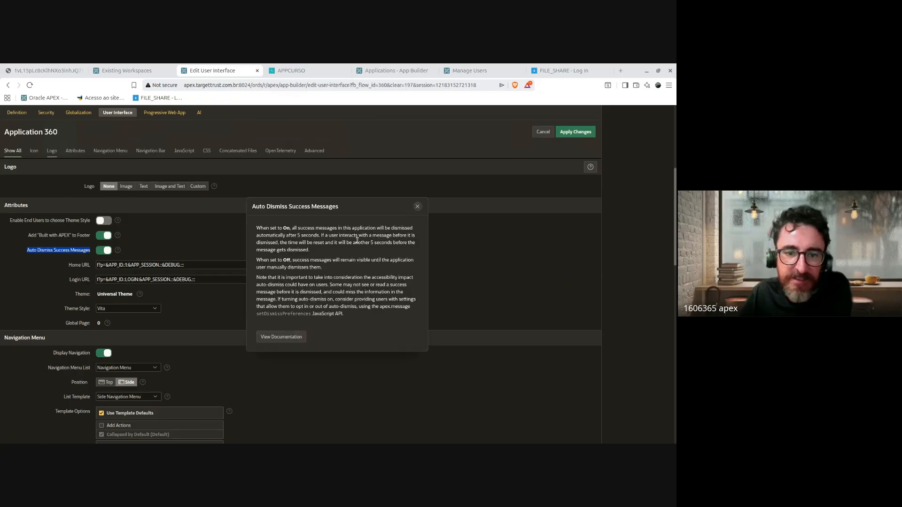
left_click_drag(320, 237, 291, 229)
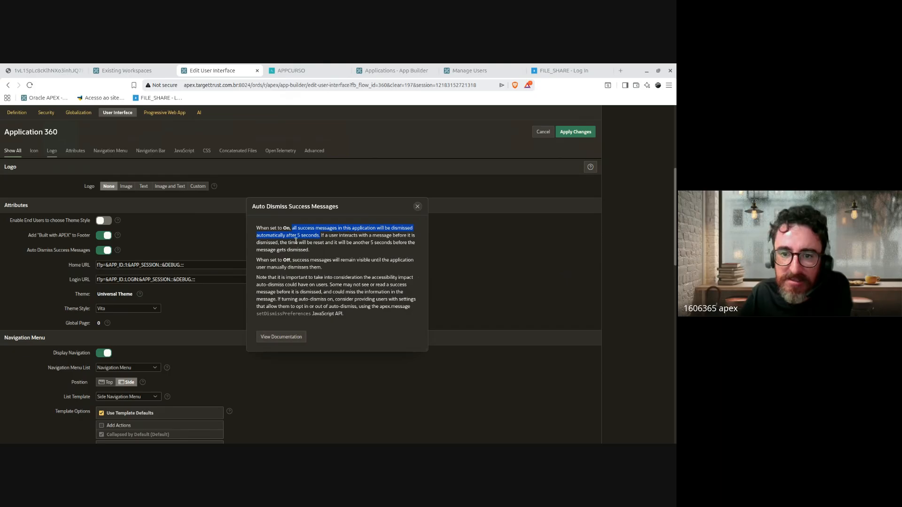
left_click(418, 206)
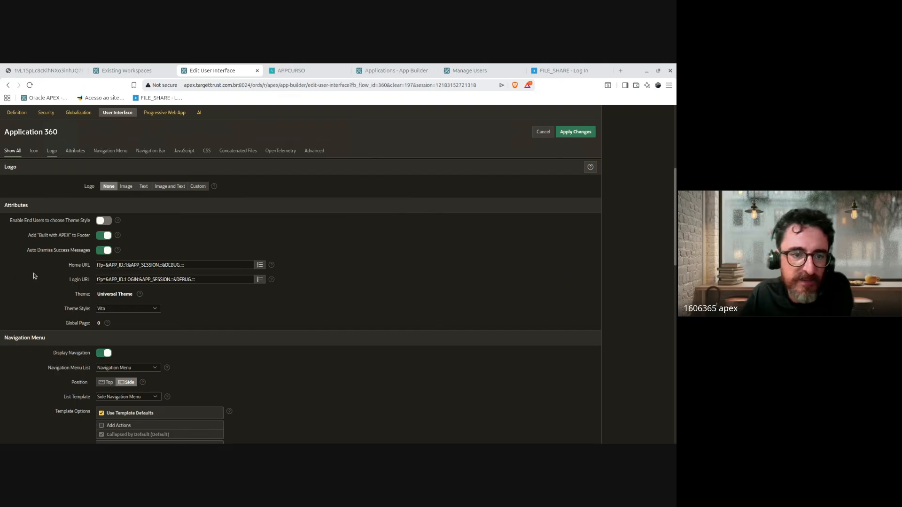
Step: Review the Home URL and Login URL values, then scroll to the Navigation Menu section
scroll(157, 314, "down", 2)
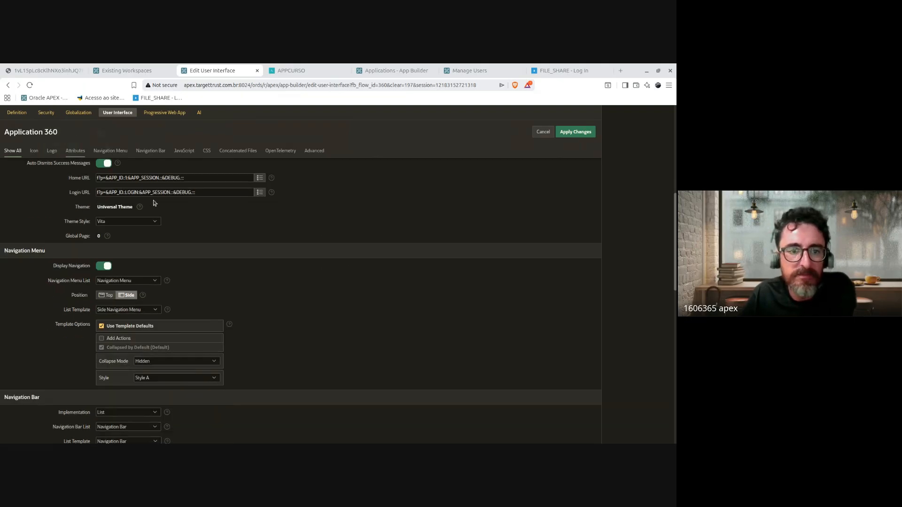
left_click_drag(104, 179, 194, 193)
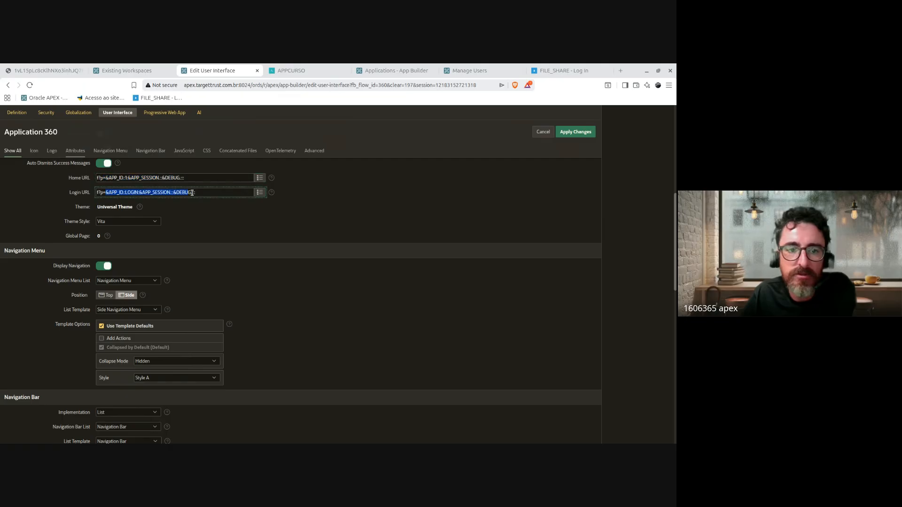
left_click(194, 193)
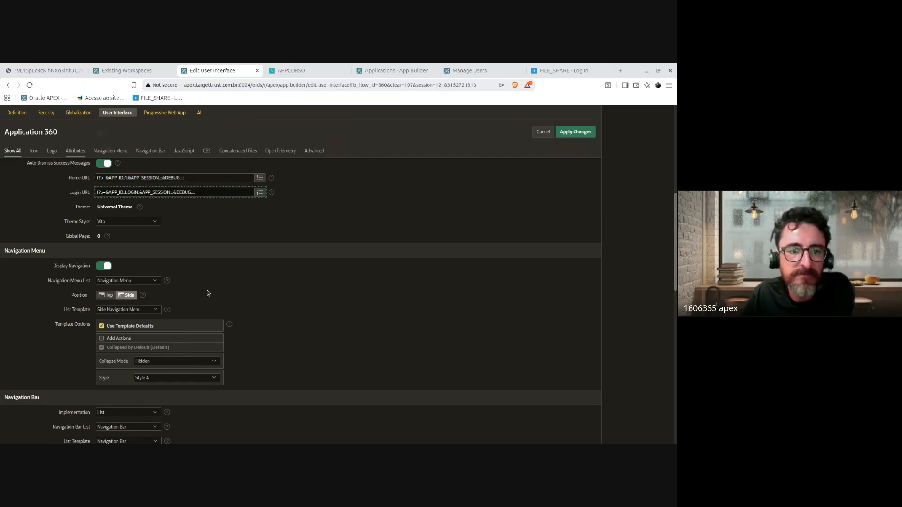
left_click(126, 223)
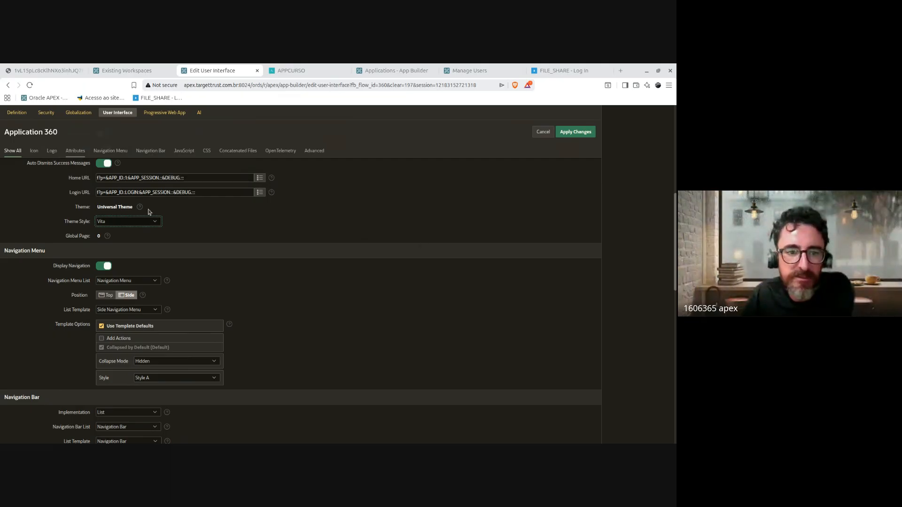
scroll(368, 287, "down", 2)
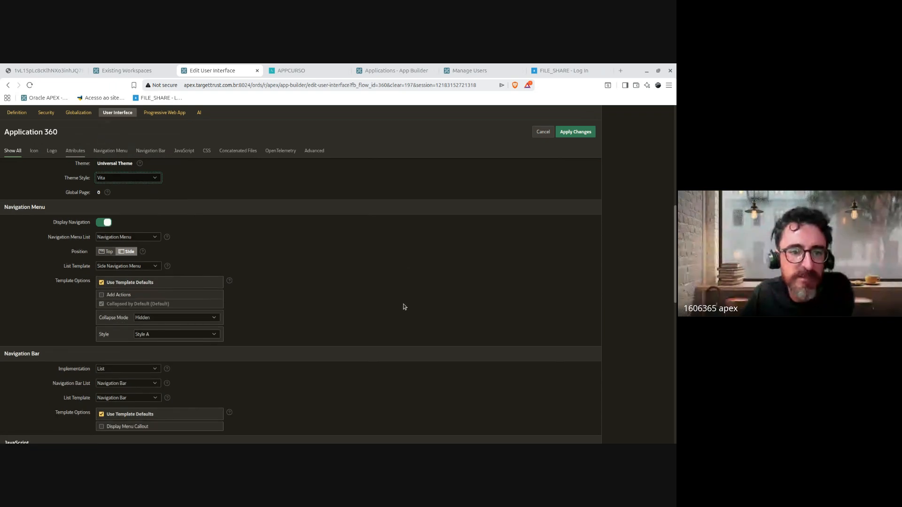
scroll(403, 306, "down", 2)
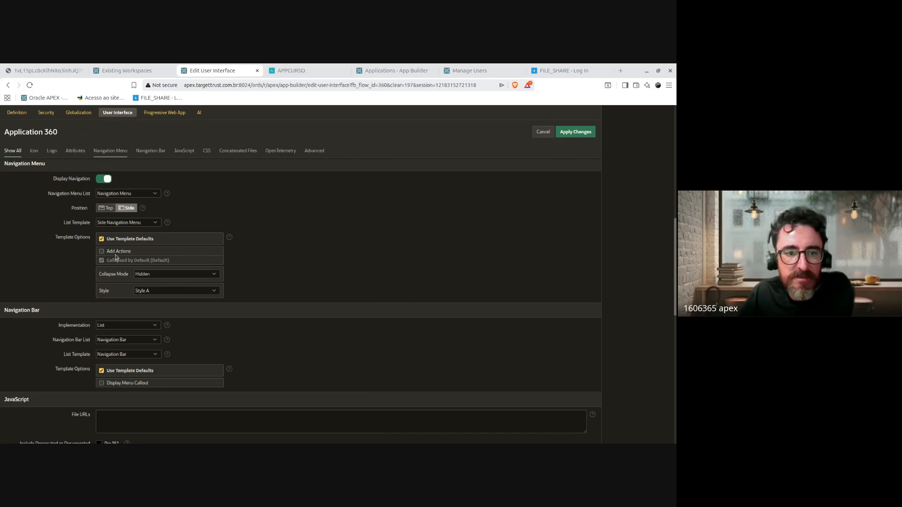
Step: Point out the empty JavaScript and CSS File URLs boxes
scroll(310, 355, "down", 3)
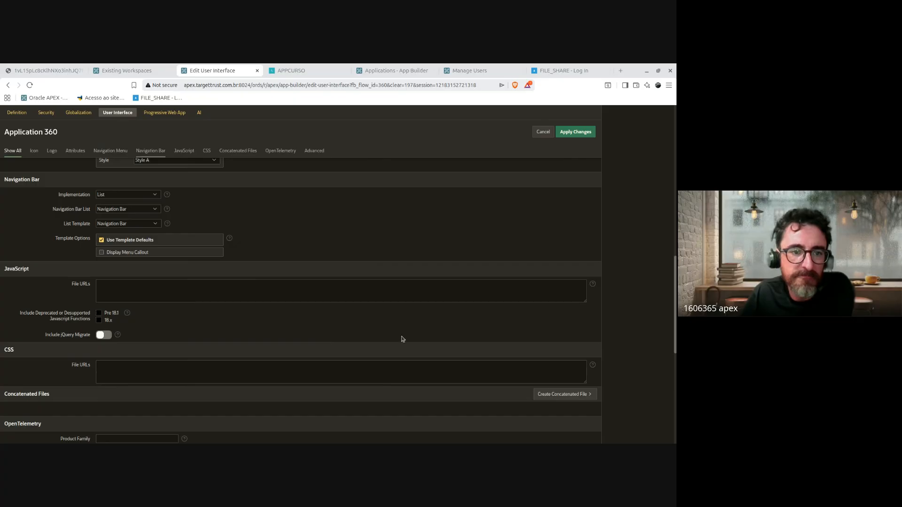
scroll(188, 225, "down", 1)
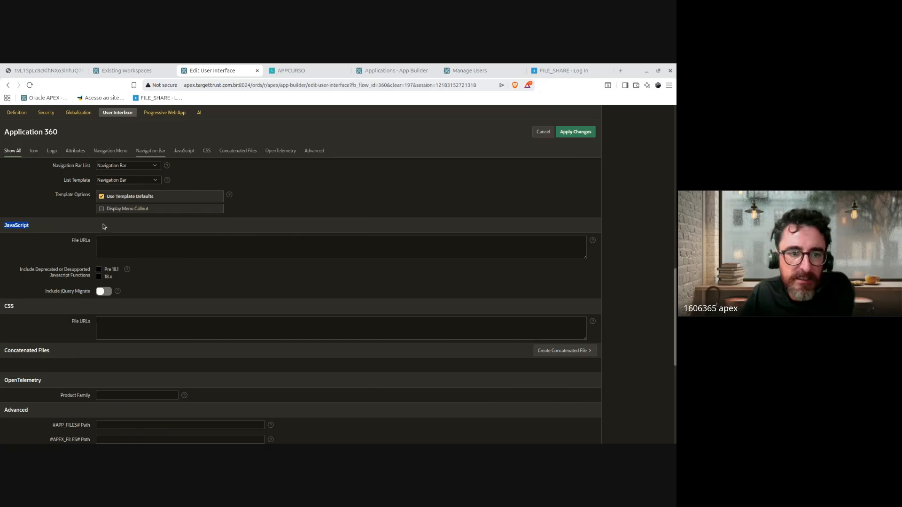
left_click_drag(68, 244, 99, 307)
left_click(126, 331)
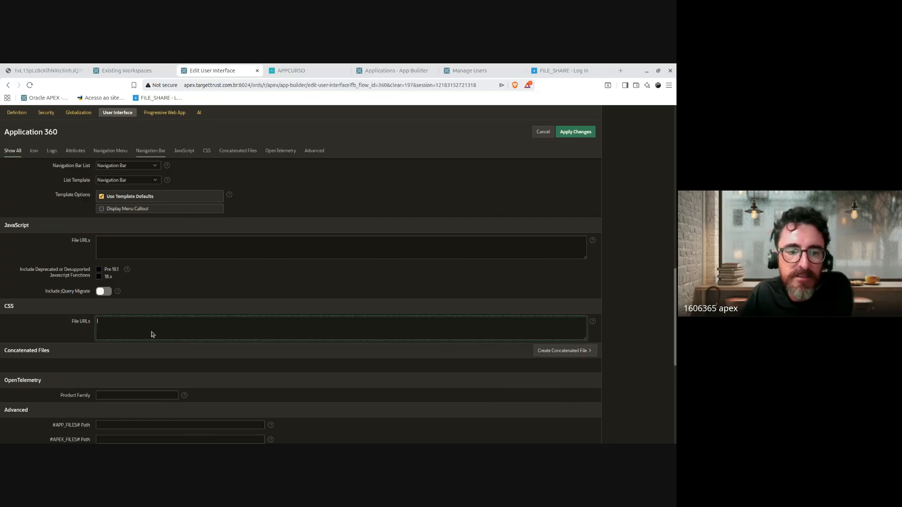
double_click(9, 306)
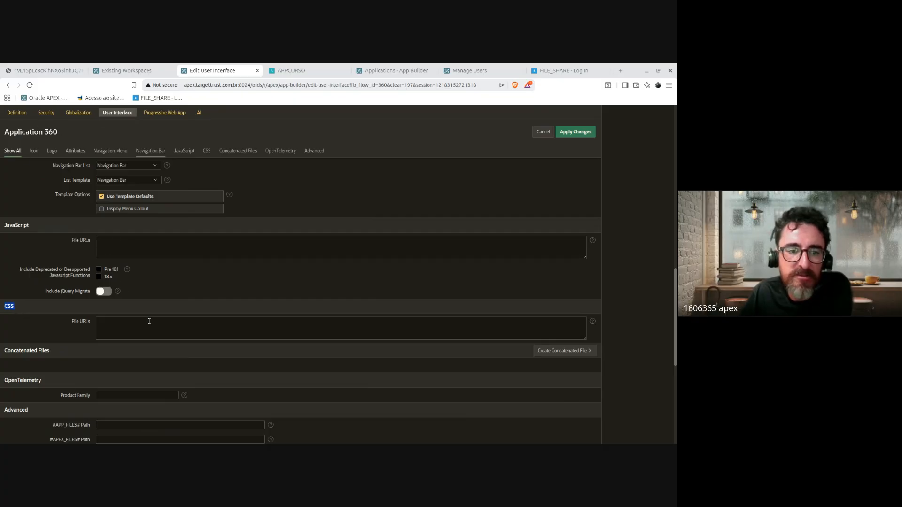
left_click(175, 325)
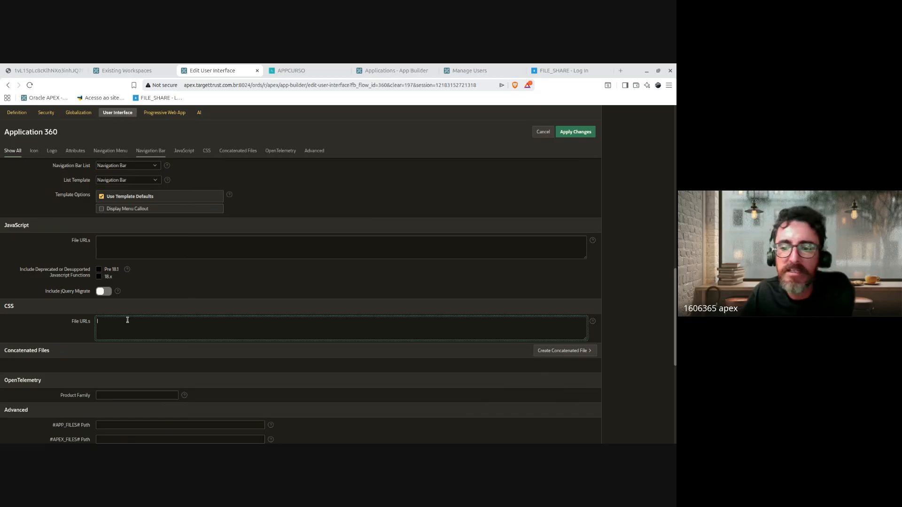
left_click(113, 244)
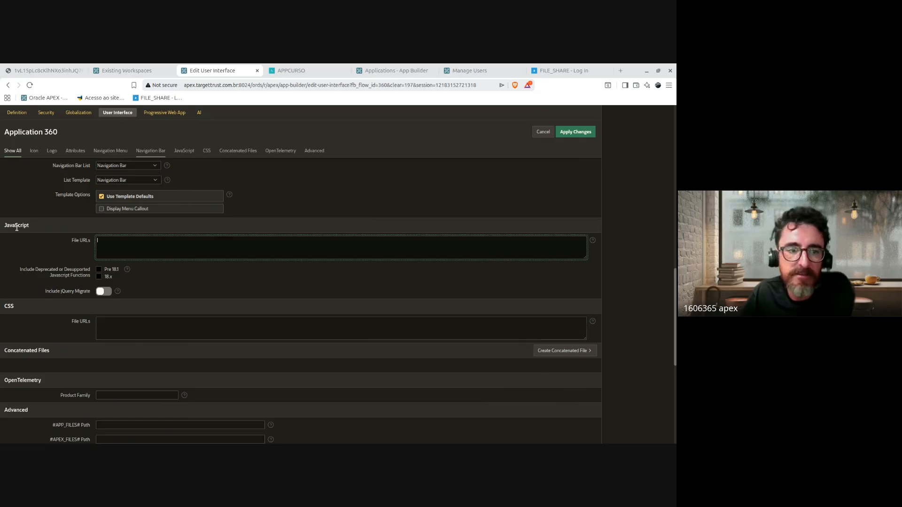
Step: Scroll past the remaining settings and back to highlight the JavaScript File URLs section
scroll(268, 280, "down", 1)
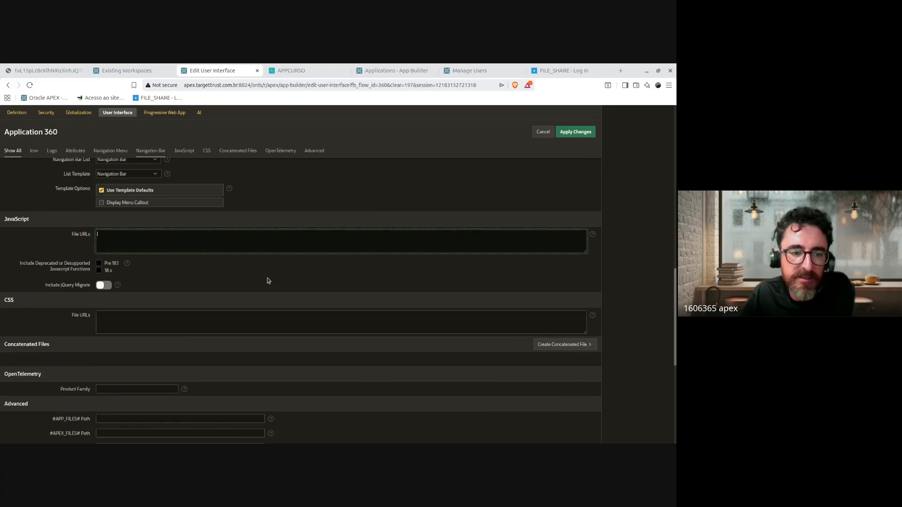
scroll(297, 280, "down", 2)
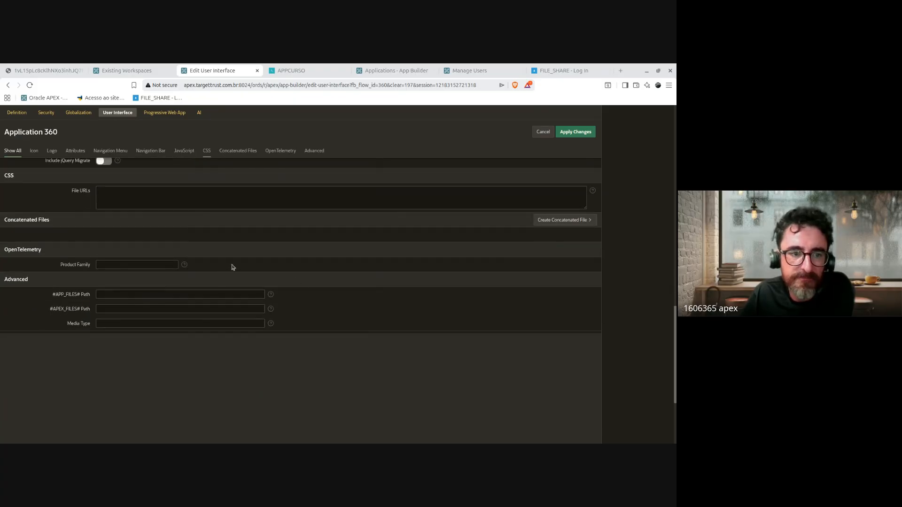
scroll(347, 264, "down", 1)
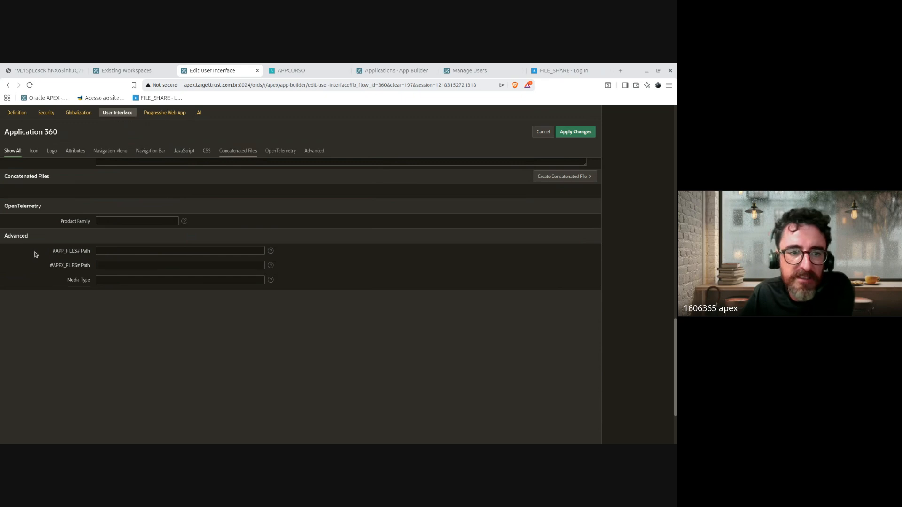
scroll(228, 348, "up", 5)
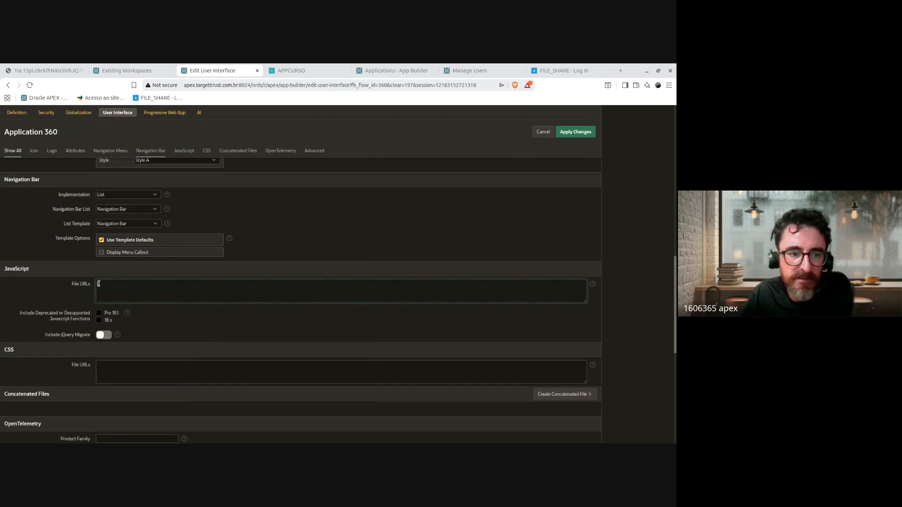
left_click_drag(4, 271, 13, 349)
left_click(24, 280)
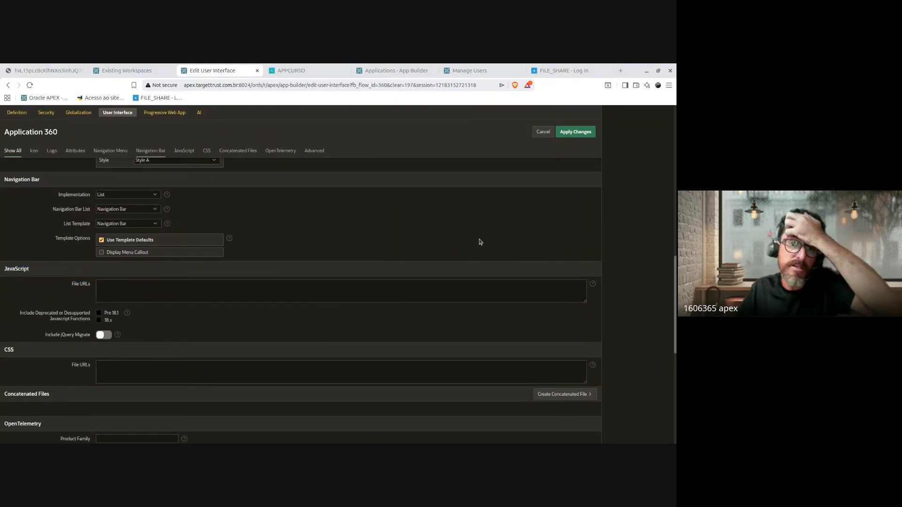
Step: Highlight the CSS File URLs label in the JavaScript/CSS settings
scroll(353, 309, "down", 2)
scroll(344, 307, "down", 3)
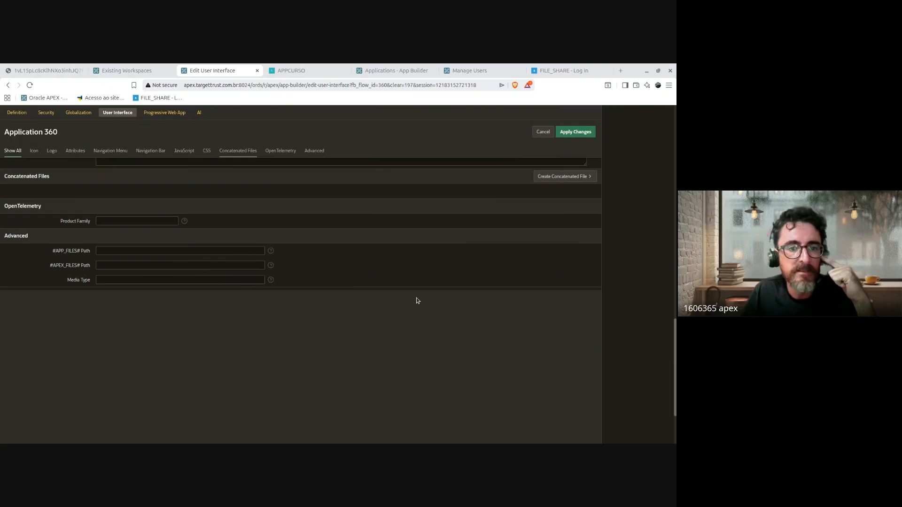
scroll(297, 356, "up", 1)
scroll(34, 290, "up", 1)
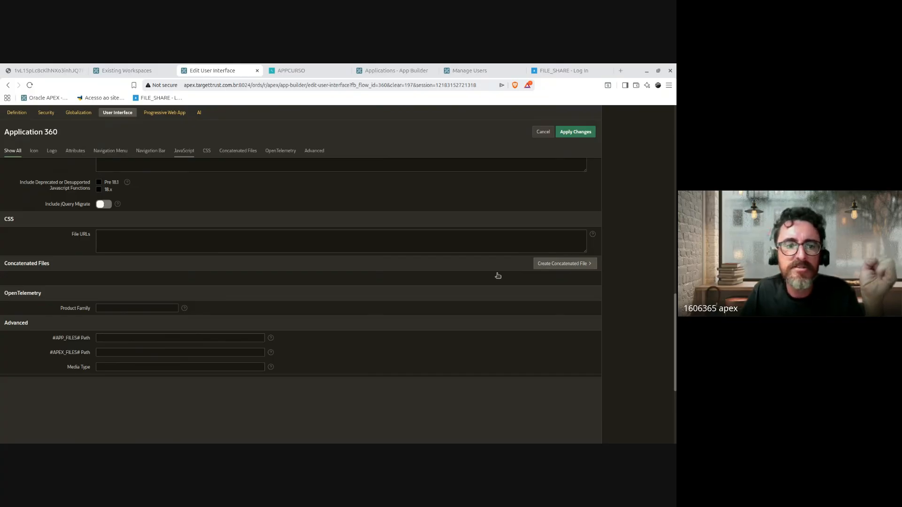
left_click_drag(92, 237, 64, 235)
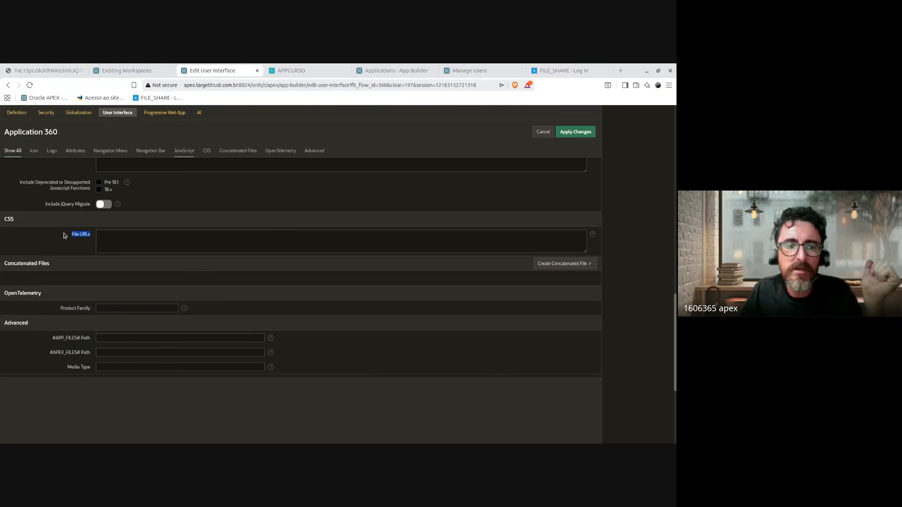
left_click(28, 227)
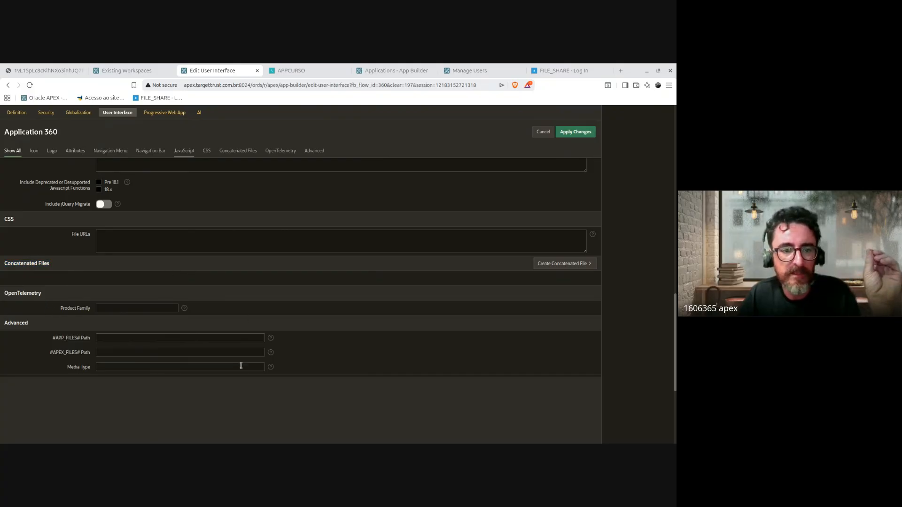
Step: Highlight the OpenTelemetry heading and its empty Product Family field
scroll(241, 366, "down", 1)
left_click_drag(4, 251, 101, 244)
left_click_drag(101, 244, 4, 250)
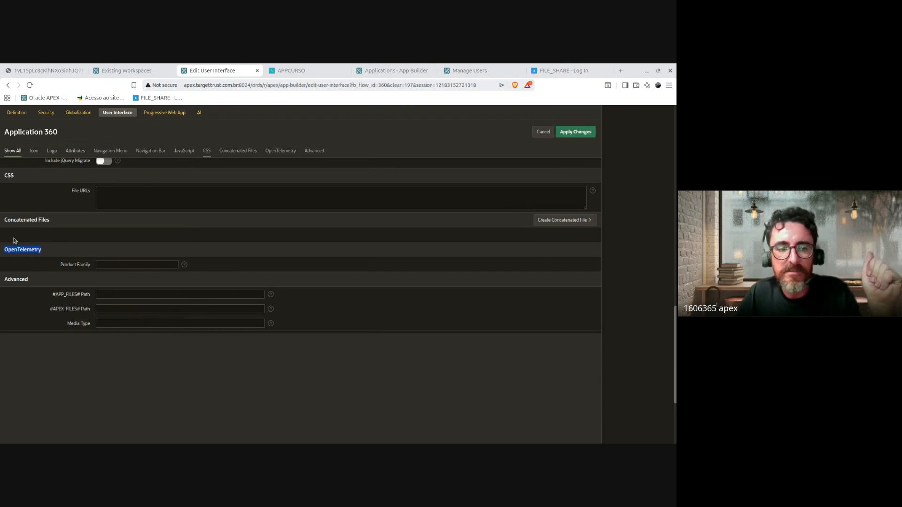
left_click(12, 252)
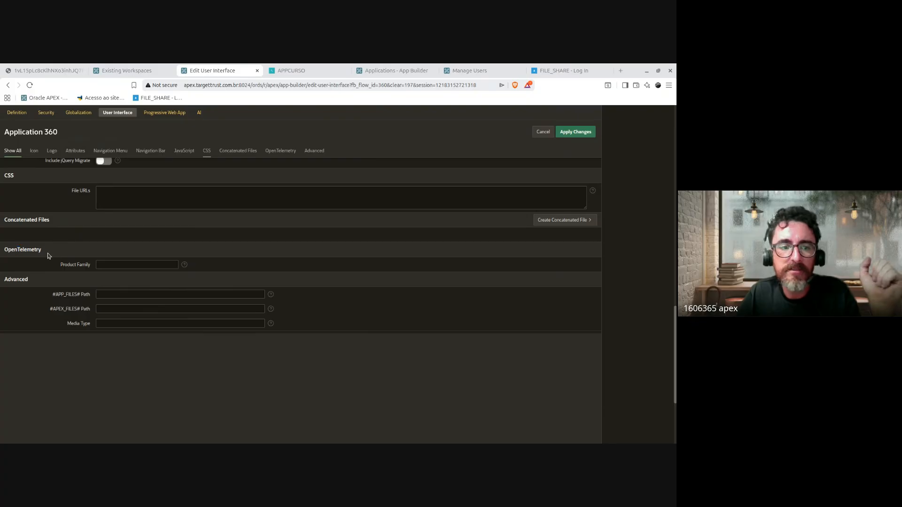
left_click_drag(91, 266, 34, 264)
left_click(76, 265)
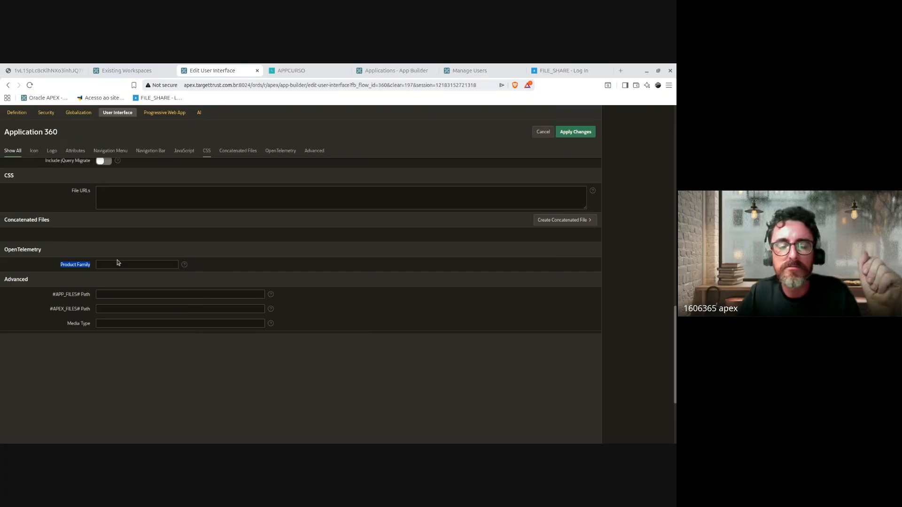
left_click(38, 252)
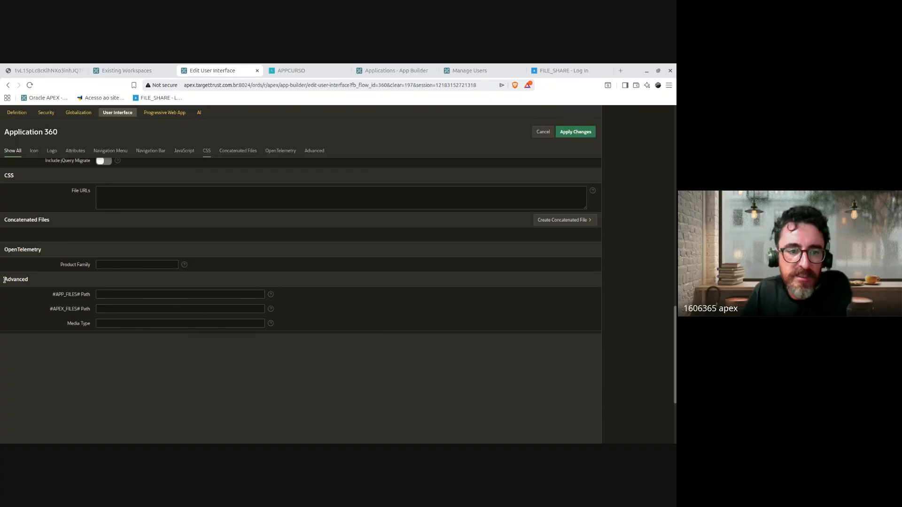
Step: Highlight the Advanced section labels, including the #APP_FILES# and #APEX_FILES# paths
left_click_drag(5, 280, 26, 324)
left_click(29, 332)
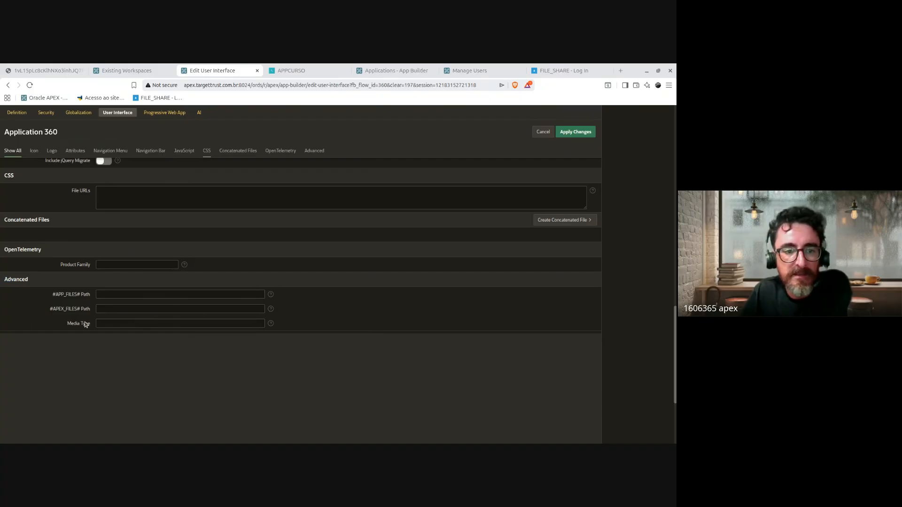
left_click_drag(53, 293, 92, 329)
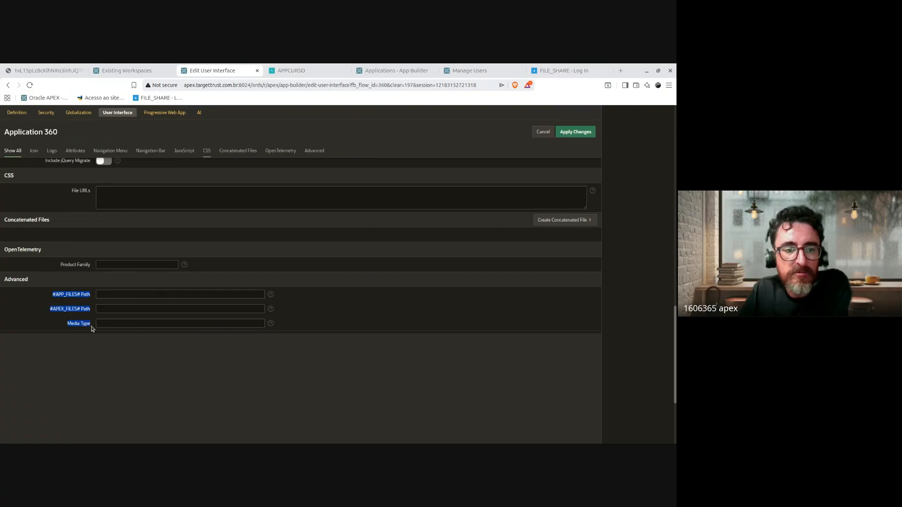
left_click(143, 406)
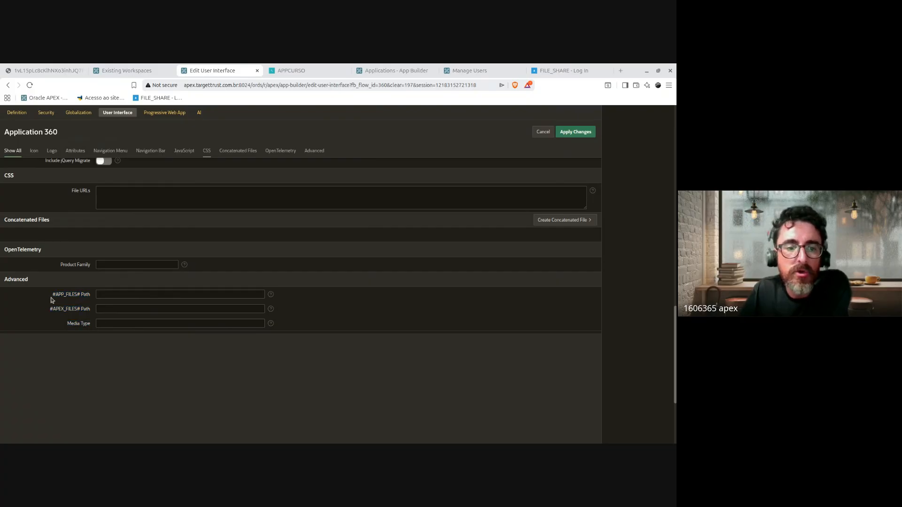
left_click_drag(52, 300, 94, 312)
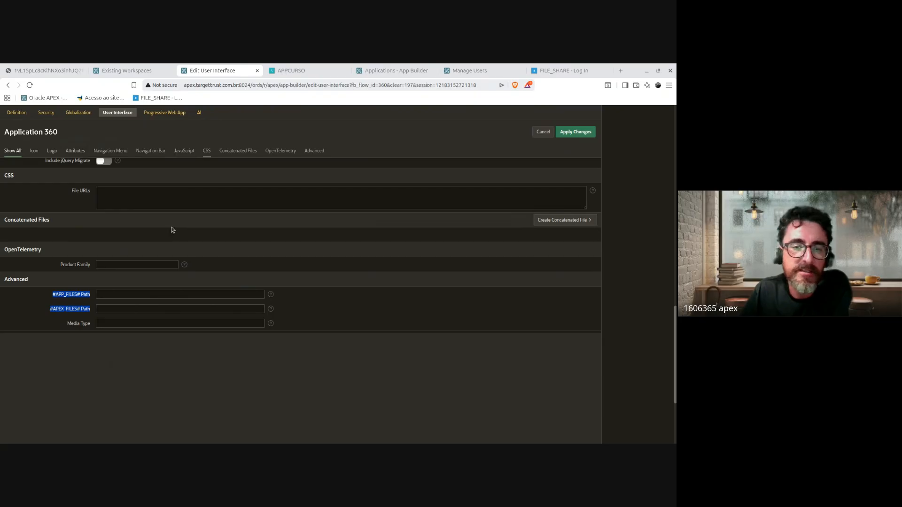
Step: Switch to the APEX Architecture slide in the course PDF and highlight ORDS, Oracle REST Data Services
left_click(124, 71)
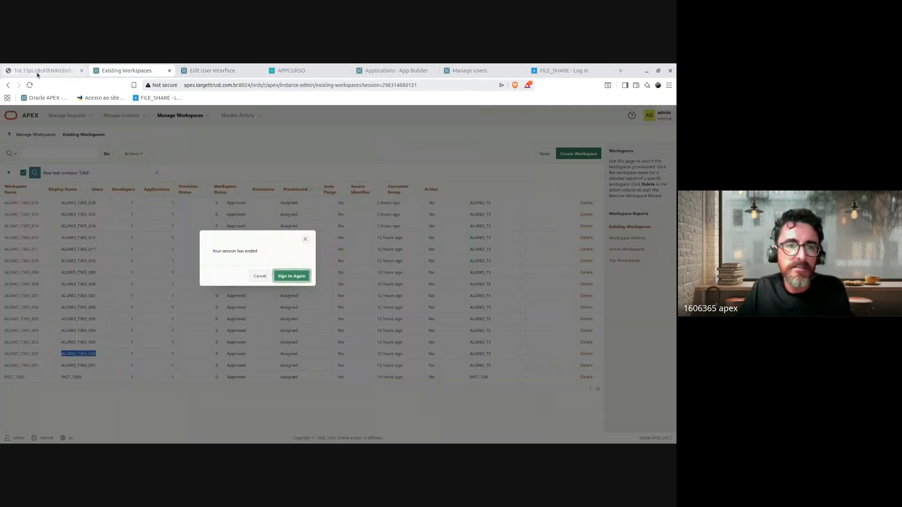
left_click(37, 71)
left_click_drag(291, 192, 339, 205)
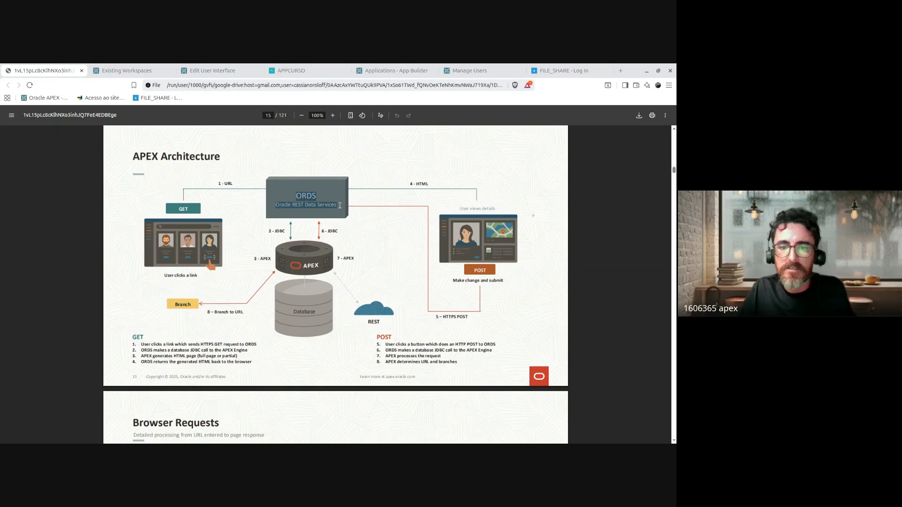
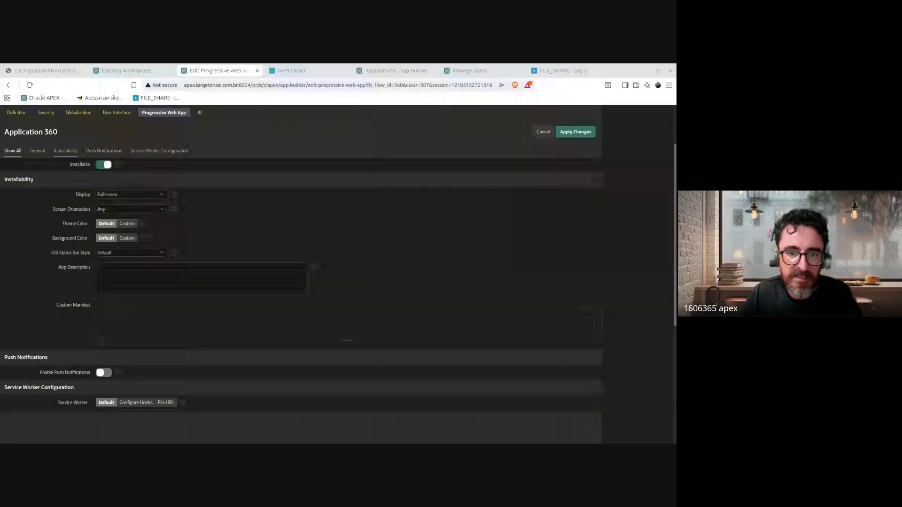
Step: Highlight the Installability settings on the Progressive Web App page, then clear the highlight
mouse_move(367, 225)
left_mouse_down()
mouse_move(389, 237)
mouse_move(462, 211)
mouse_move(479, 216)
left_mouse_up()
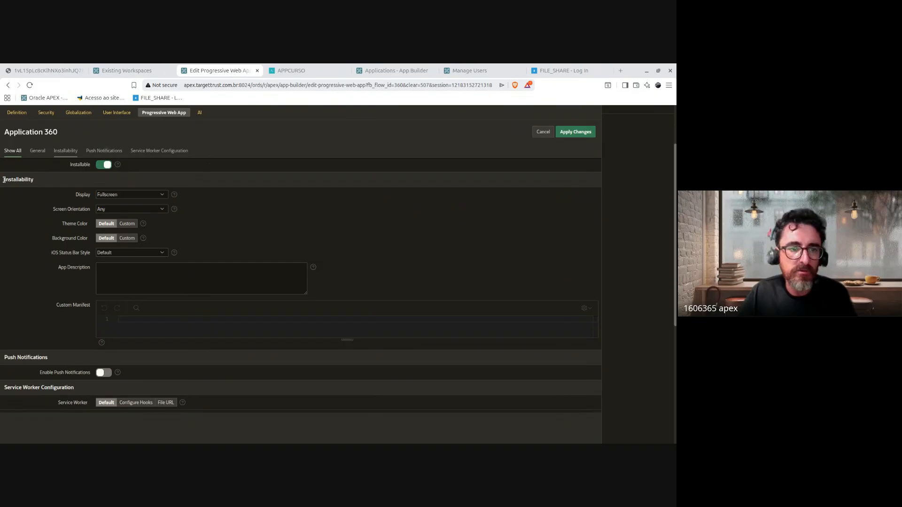
left_click_drag(4, 180, 86, 311)
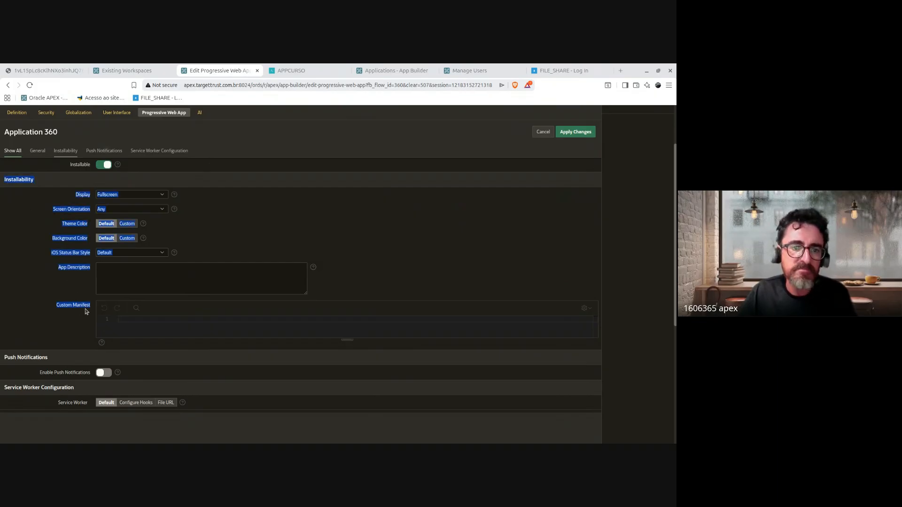
left_click(54, 203)
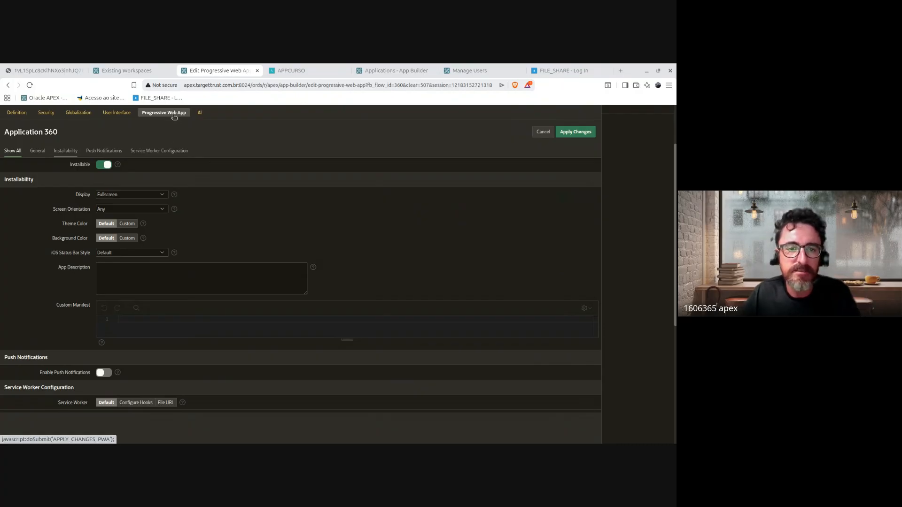
Step: Save the PWA changes via the AI tab, note the no-AI-services notice, and return to Application 360
left_click(200, 113)
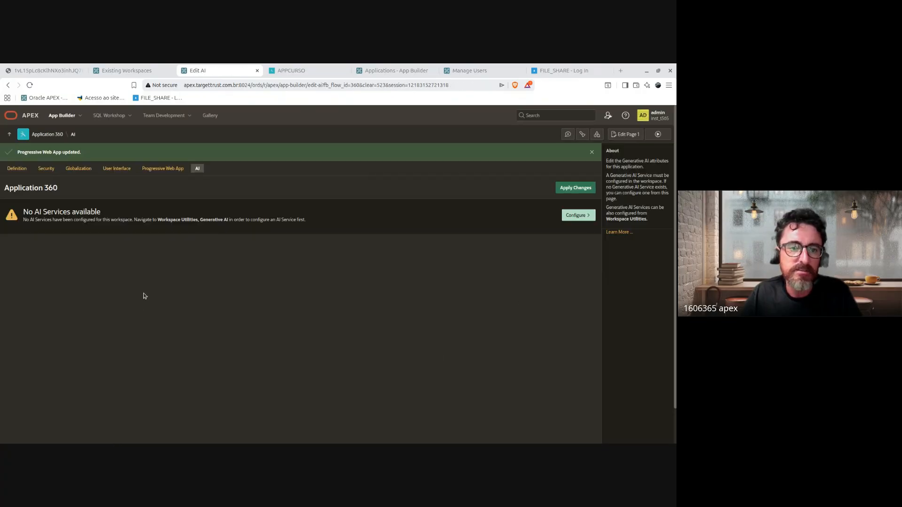
left_click_drag(23, 211, 8, 185)
left_click(326, 216)
left_click(45, 188)
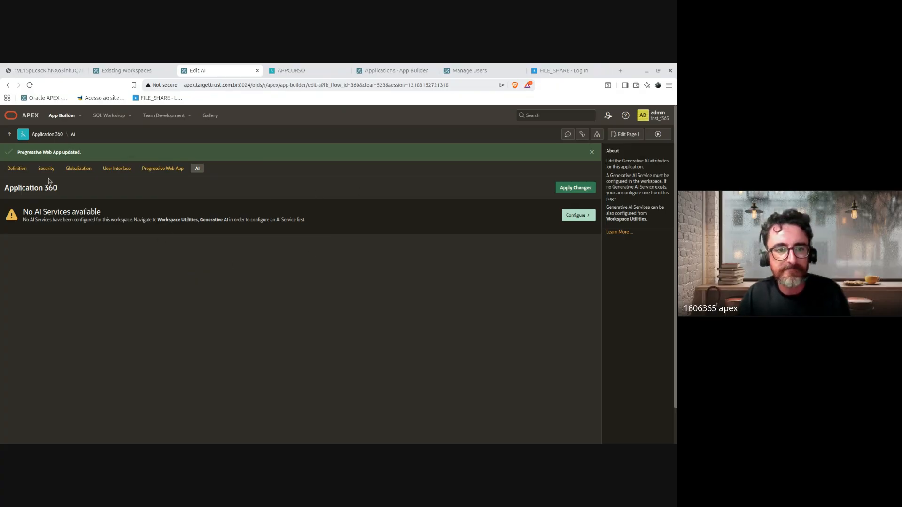
left_click(47, 135)
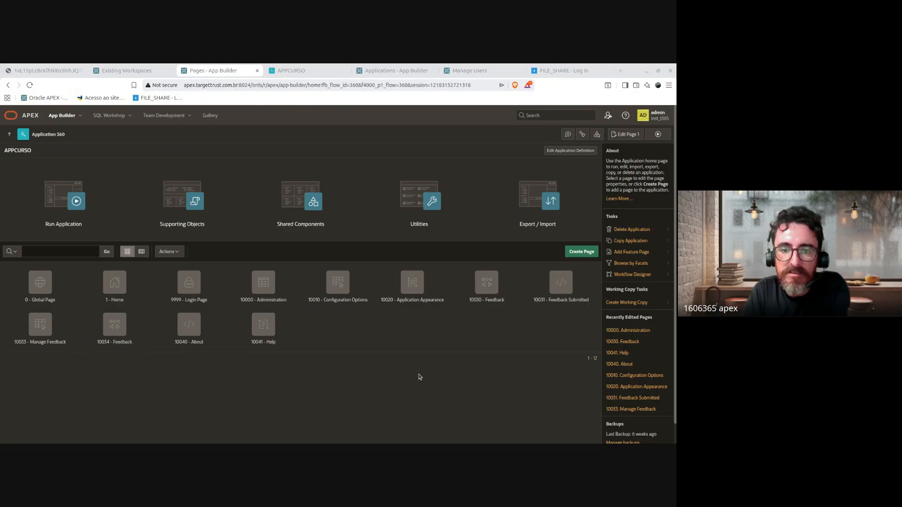
left_click(582, 152)
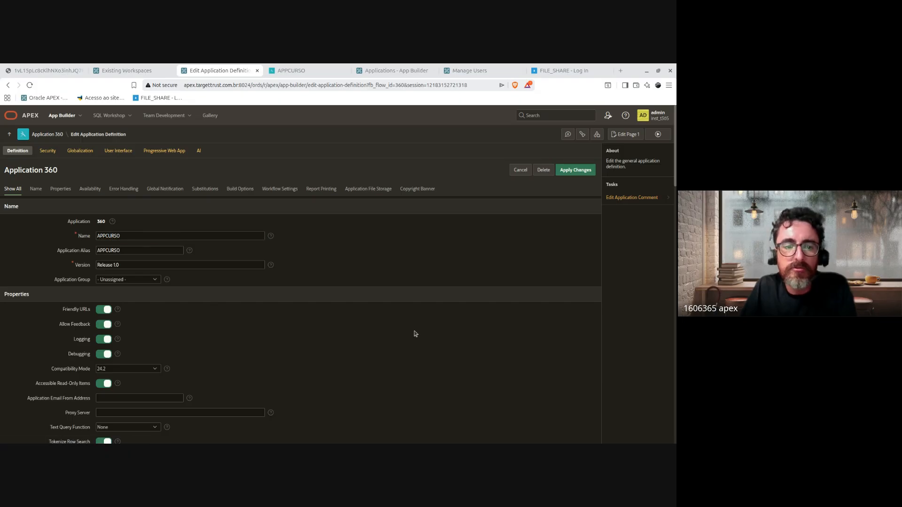
scroll(399, 388, "down", 3)
scroll(398, 387, "down", 3)
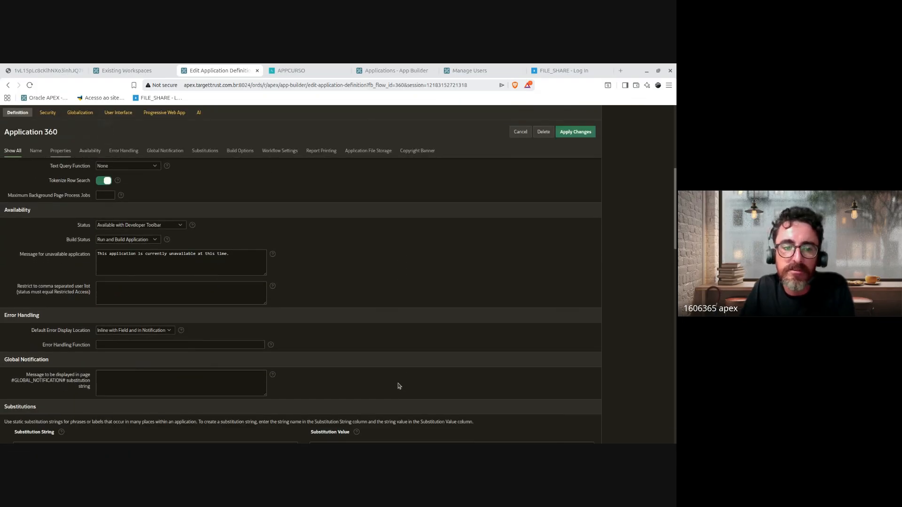
scroll(411, 371, "up", 2)
scroll(411, 371, "up", 5)
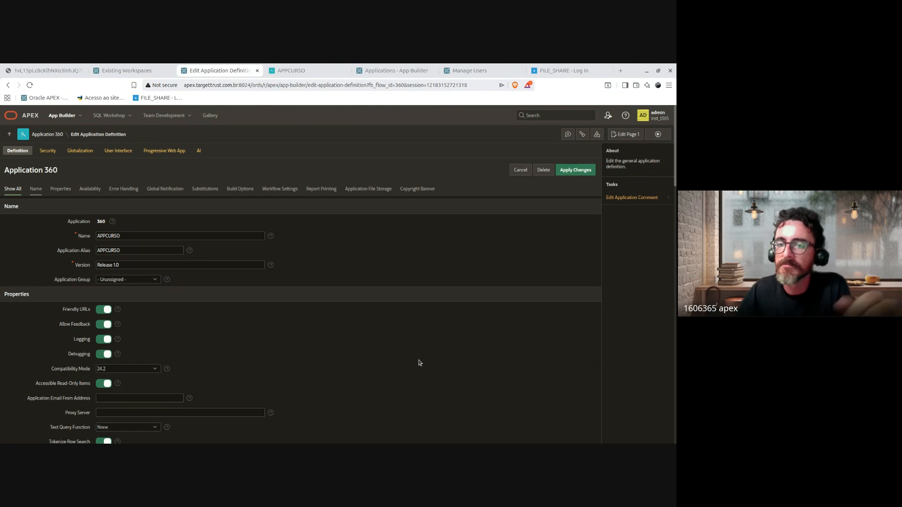
left_click(521, 175)
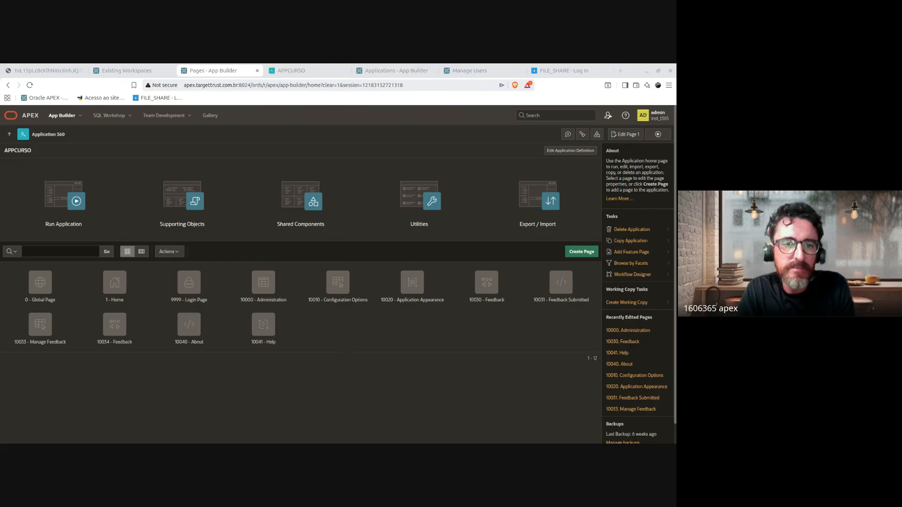
Step: Bring the FILE_SHARE - Log In tab forward and cut its URL from the address bar
left_click(562, 72)
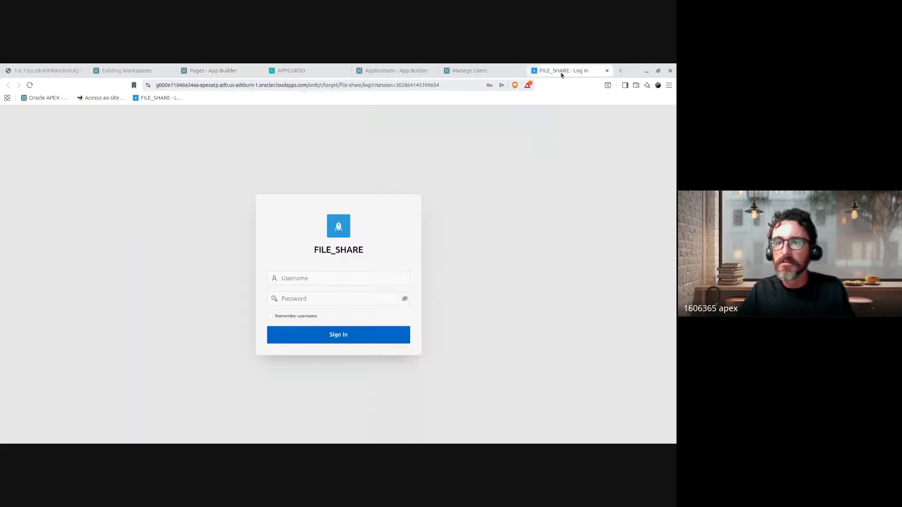
left_click(230, 86)
left_click(328, 88)
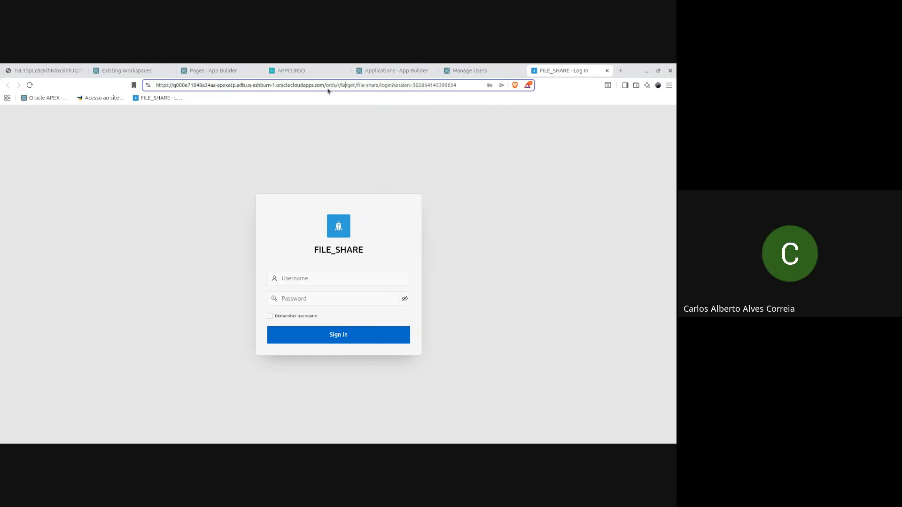
triple_click(263, 88)
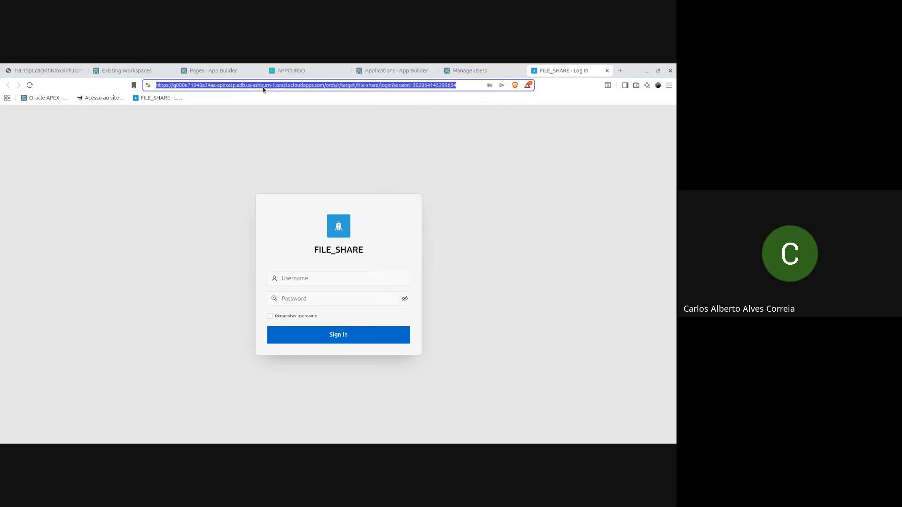
key("ctrl+x")
left_click(520, 254)
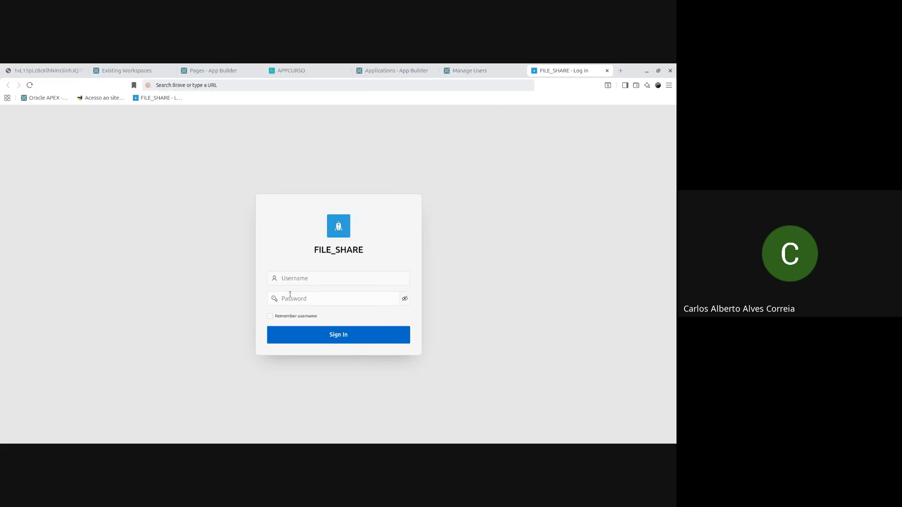
left_click(291, 279)
key("alt+Tab")
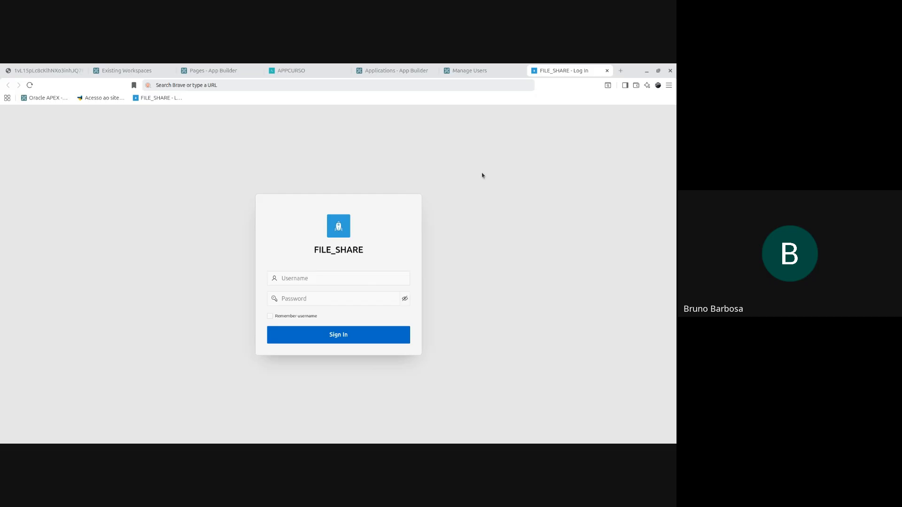
Step: Dismiss the saved-login suggestions and enter ALUNOS as the username
left_click(325, 278)
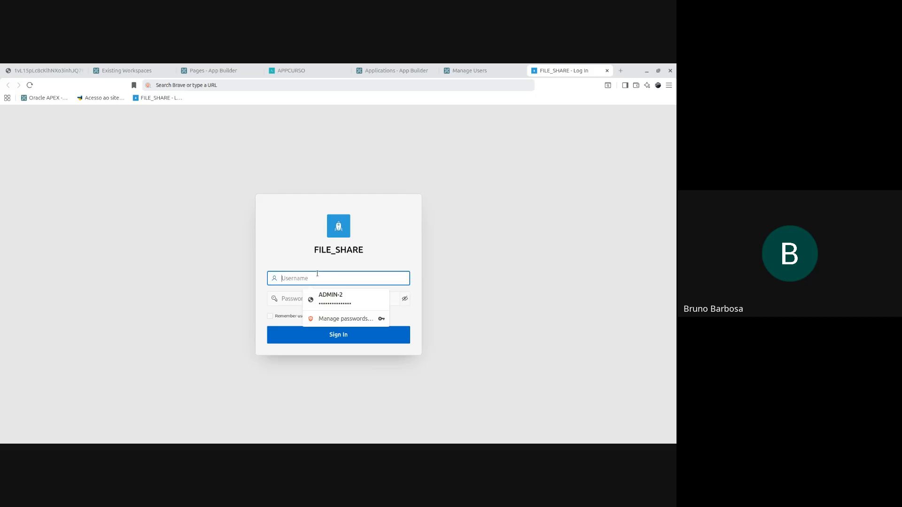
left_click(429, 288)
left_click(333, 284)
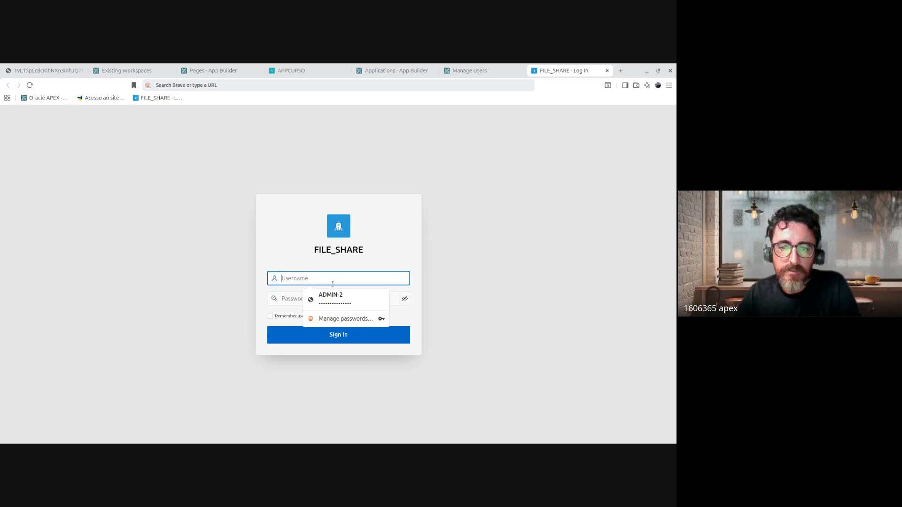
left_click(157, 165)
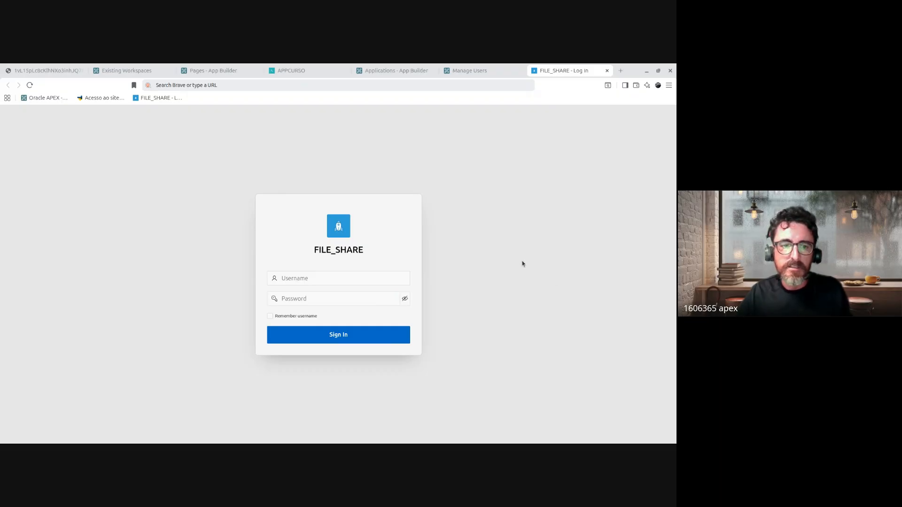
left_click(313, 279)
type("admin")
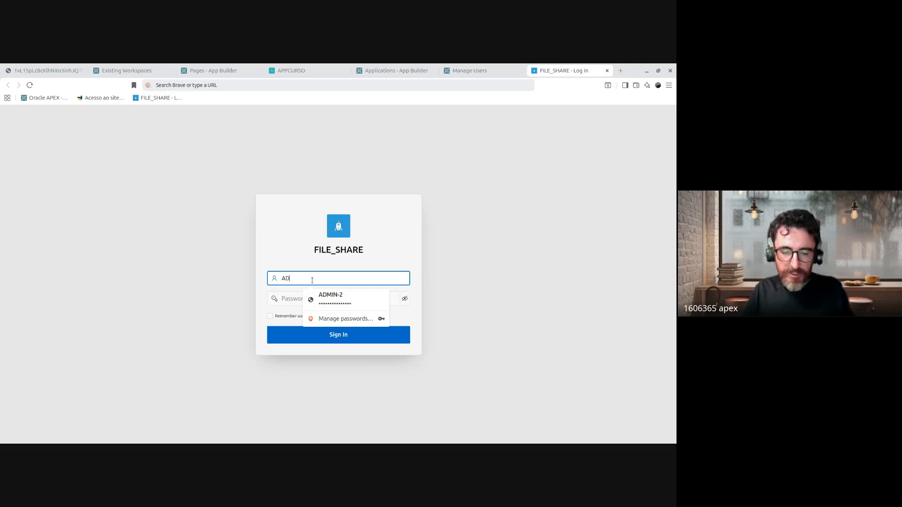
key("BackSpace")
key("BackSpace")
key("BackSpace")
key("BackSpace")
key("BackSpace")
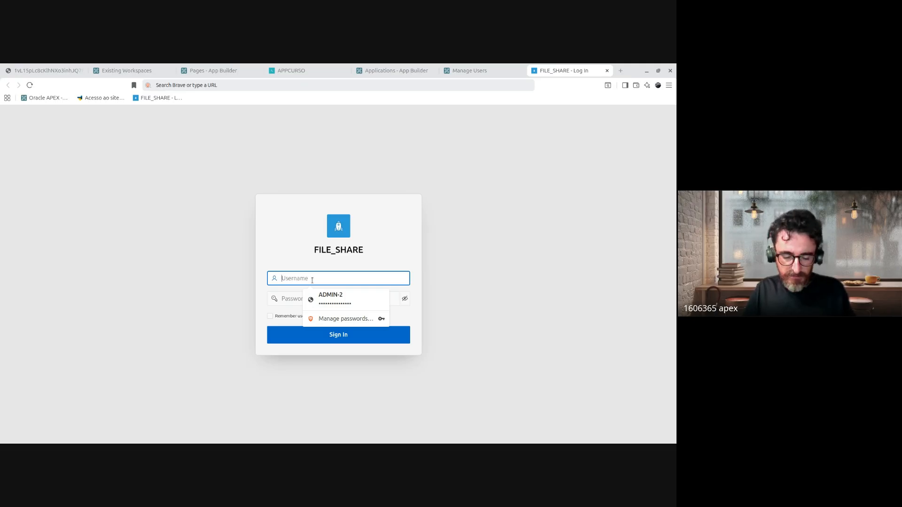
type("ALUNOS")
key("Tab")
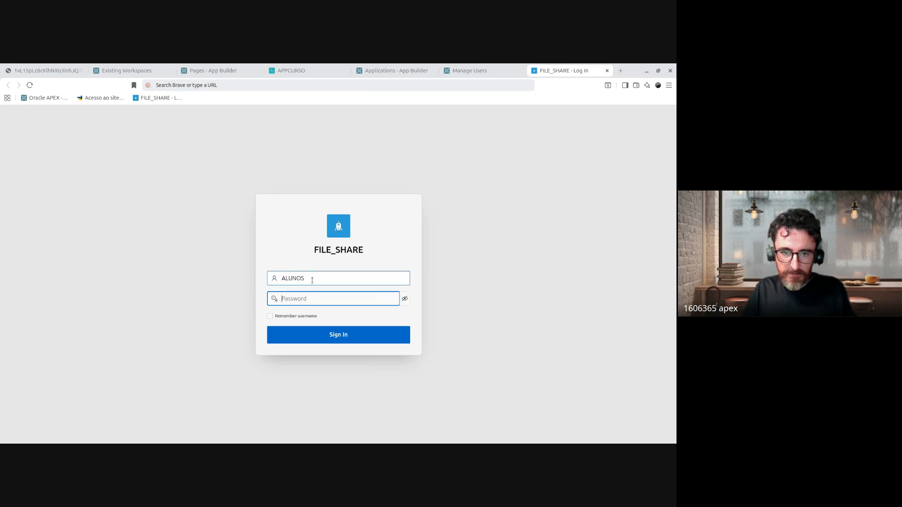
left_click(329, 278)
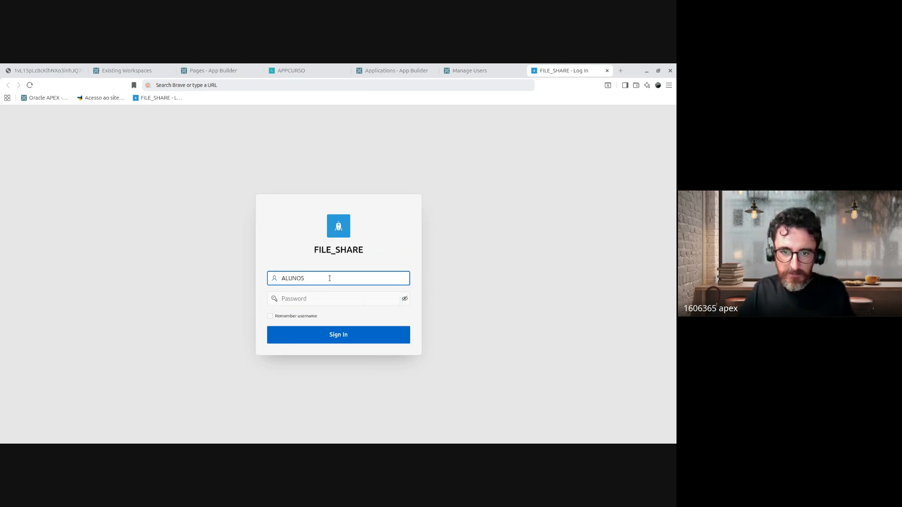
double_click(330, 278)
left_click(328, 298)
key("alt+Tab")
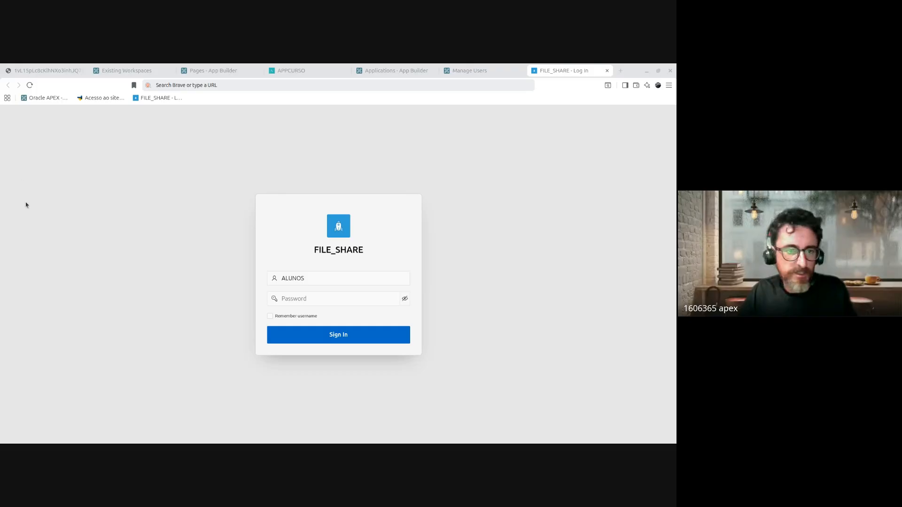
Step: Submit the ALUNOS login with its password, copying the password and ticking Remember username
left_click(298, 302)
type("***")
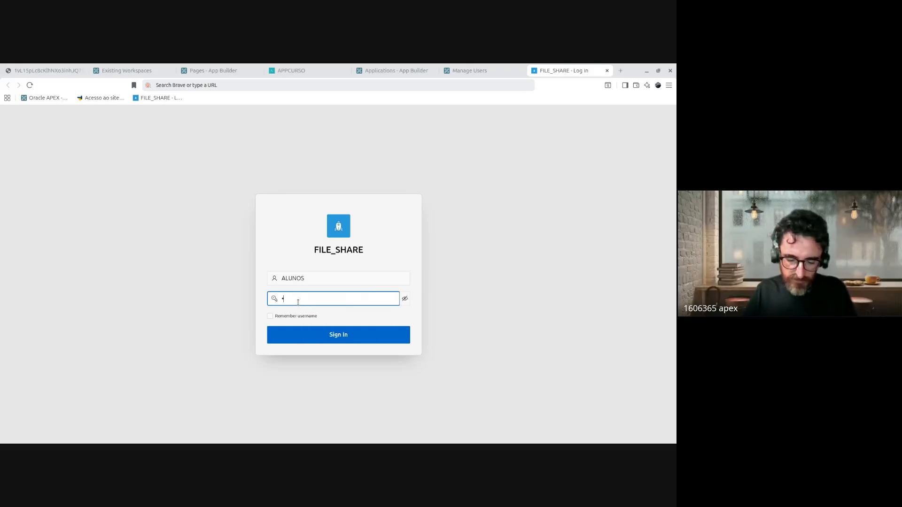
type("***")
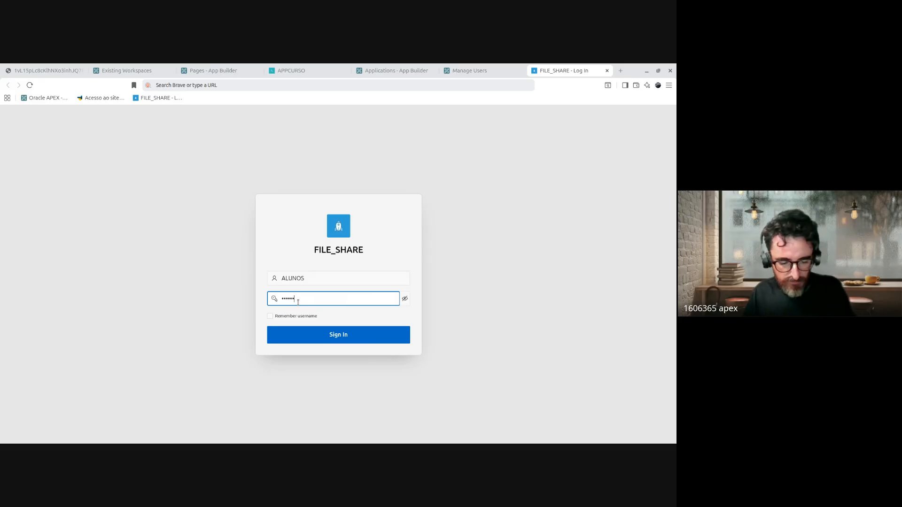
type("***")
key("Return")
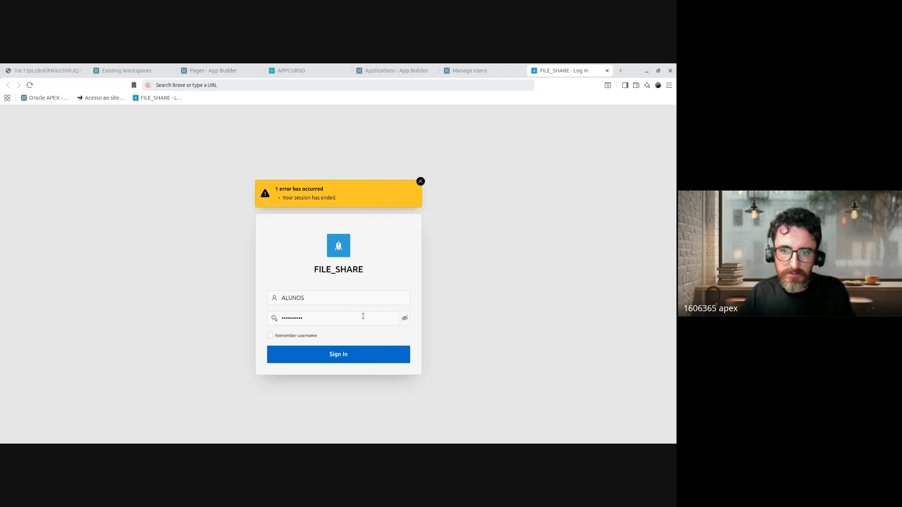
left_click(404, 318)
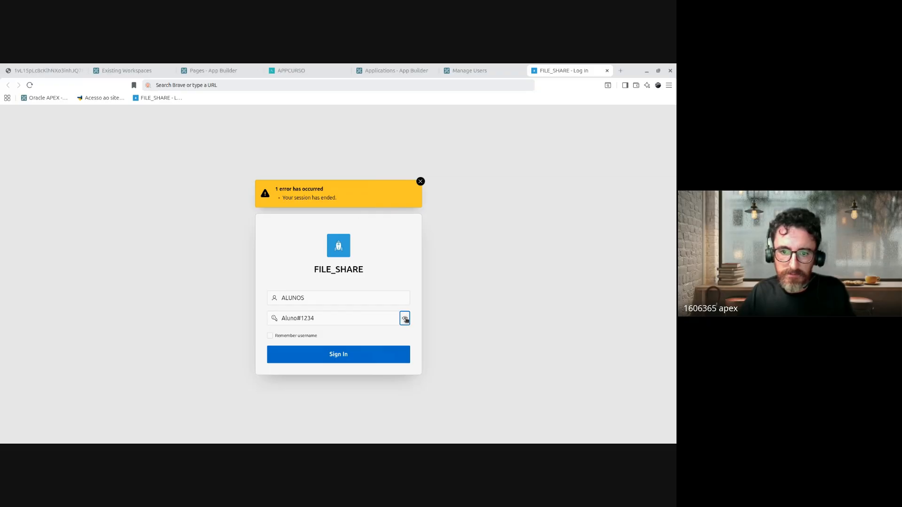
left_click_drag(319, 319, 238, 315)
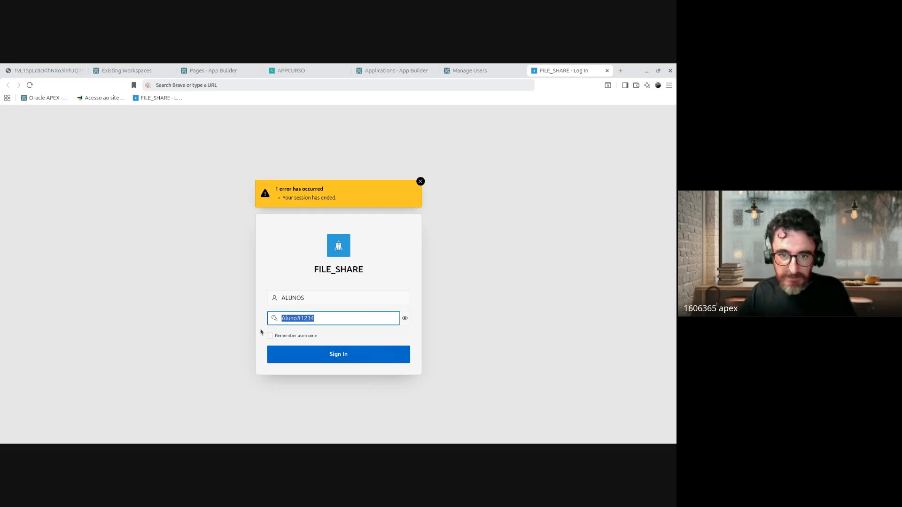
left_click(293, 336)
left_click(315, 351)
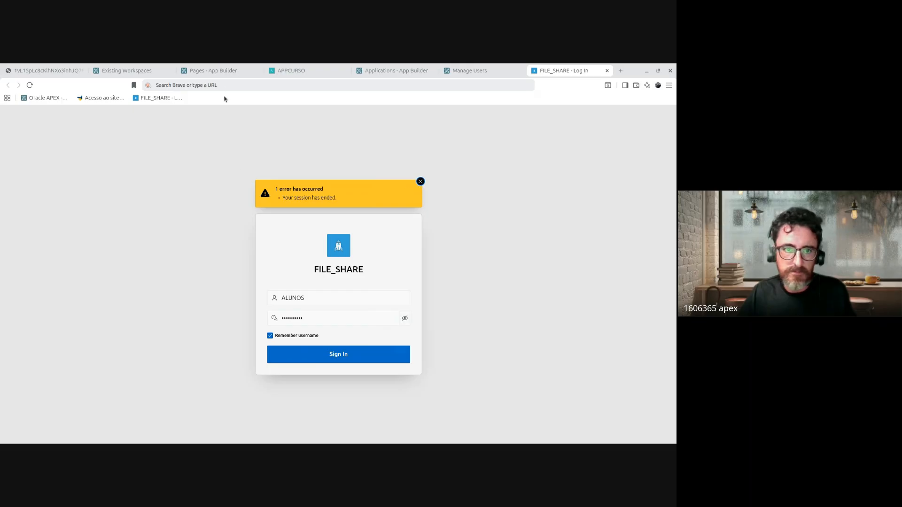
Step: Reload the login page and retry the ALUNOS login with the pasted password
left_click(378, 84)
key("Return")
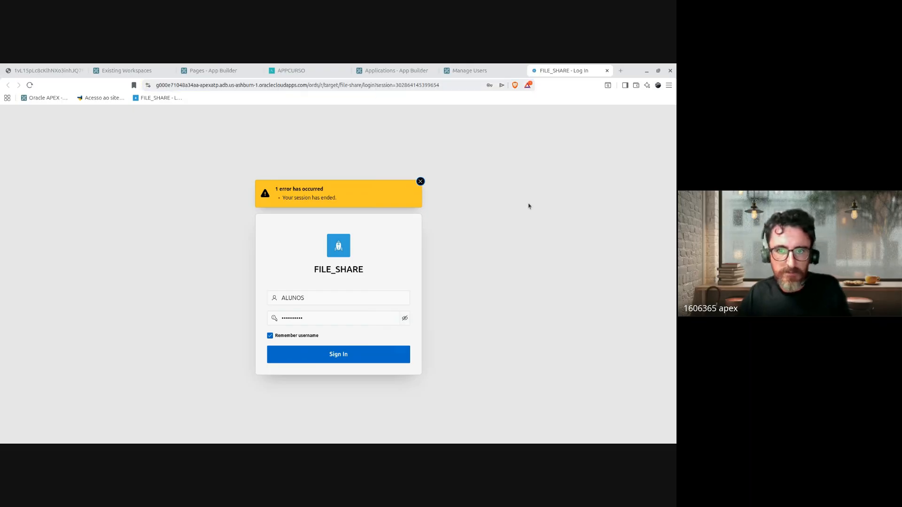
left_click(515, 278)
left_click(308, 279)
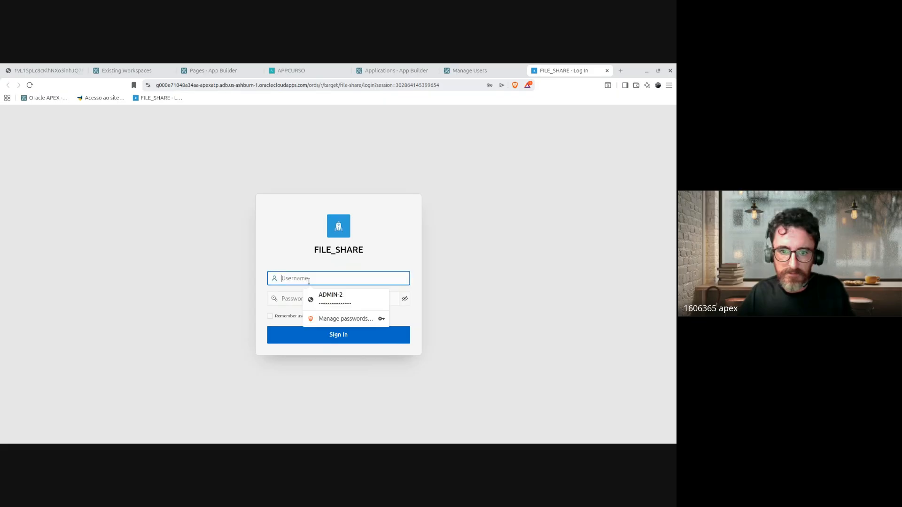
type("ALUNOS")
key("Tab")
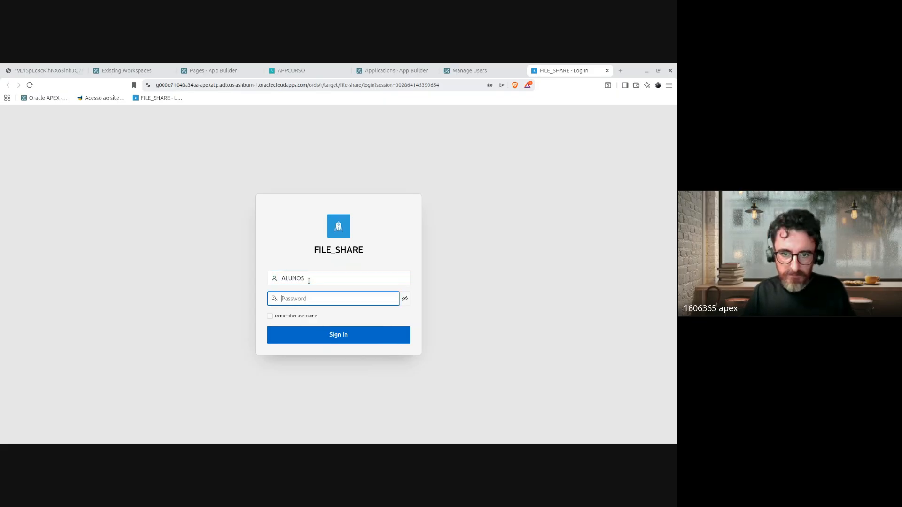
key("ctrl+v")
key("Return")
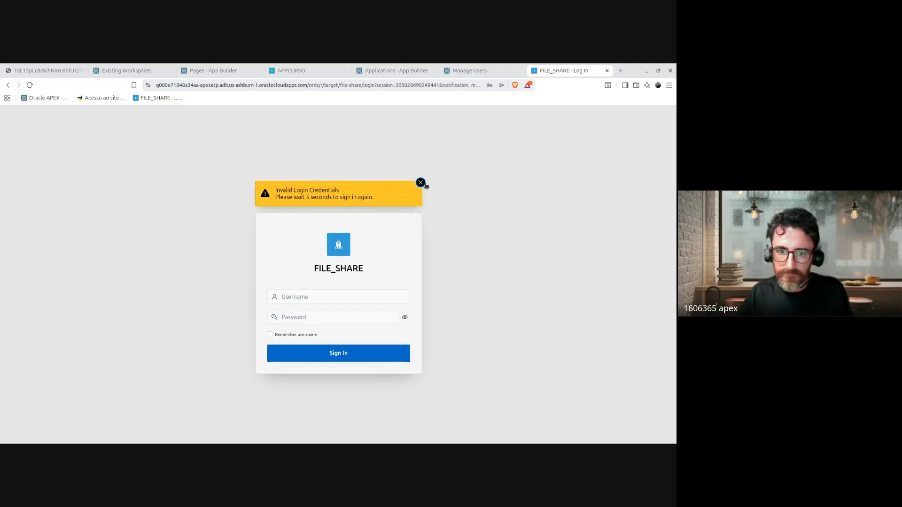
Step: Sign in as ADMIN with the administrator password
left_click(306, 296)
left_click(373, 296)
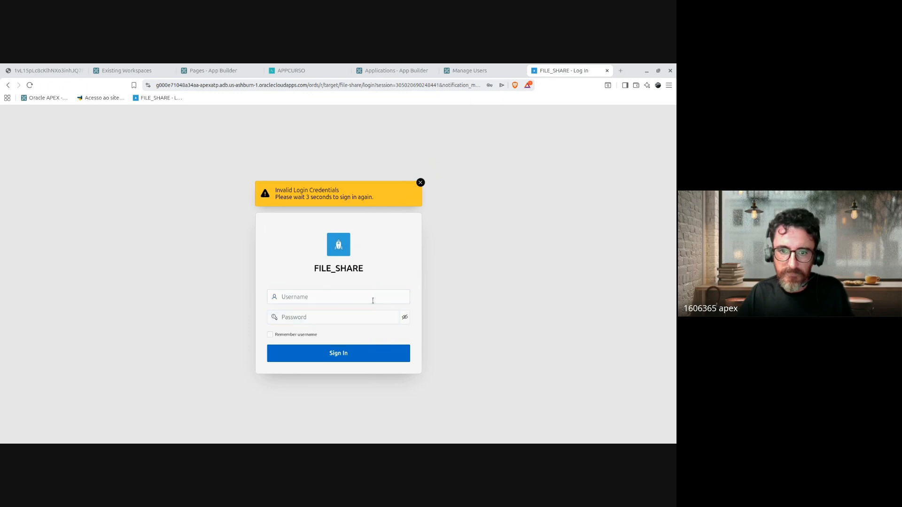
left_click(328, 296)
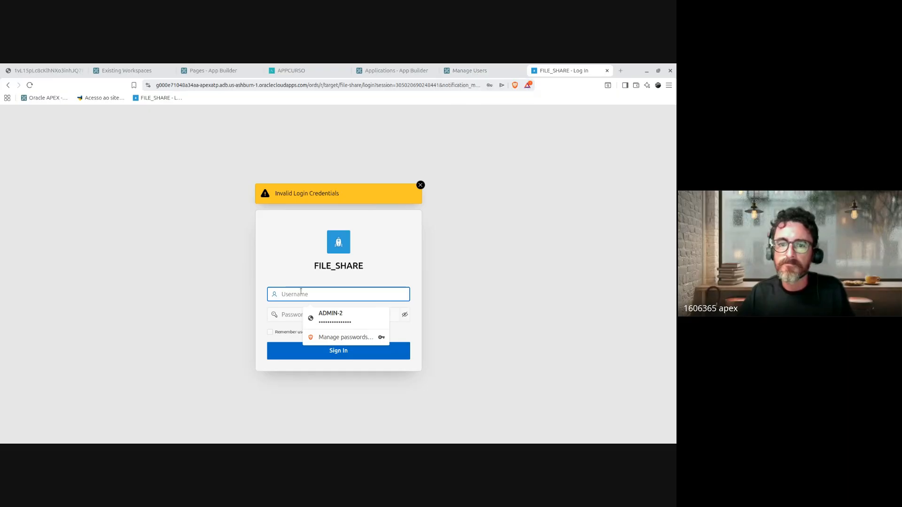
type("ADMIN")
key("Tab")
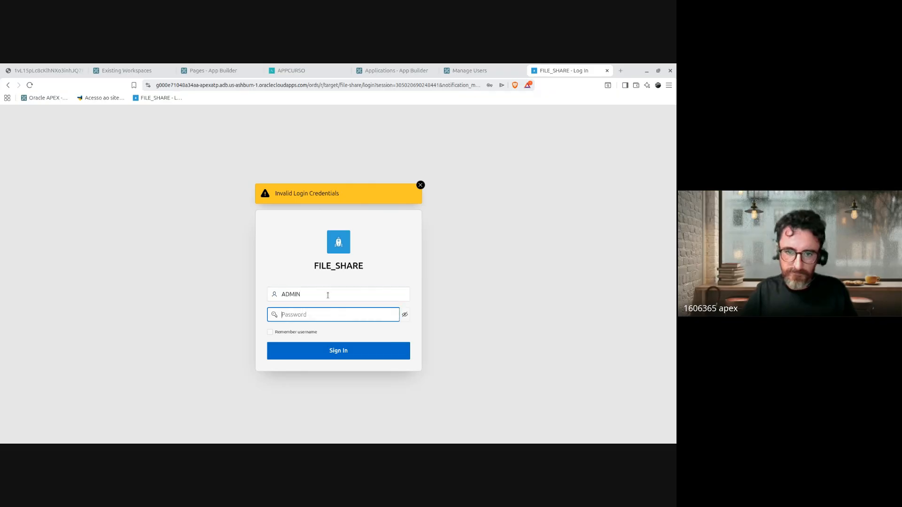
type("••")
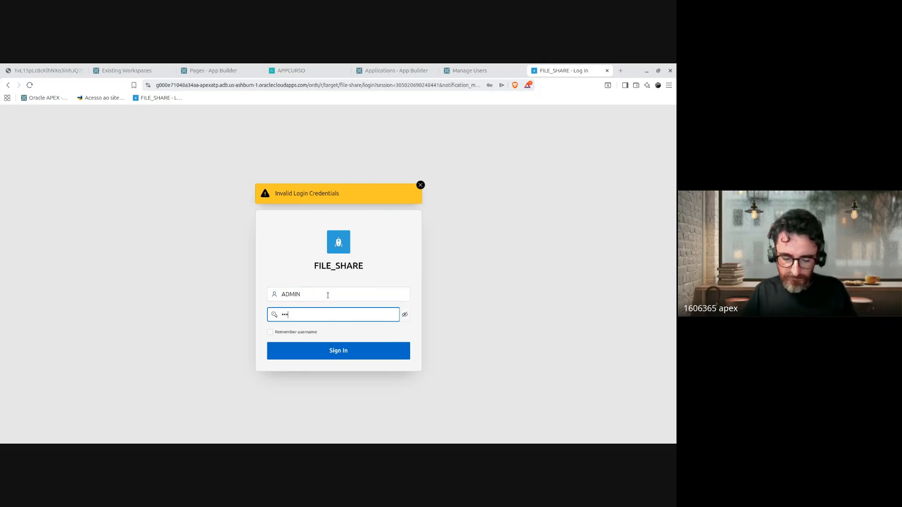
type("•••••")
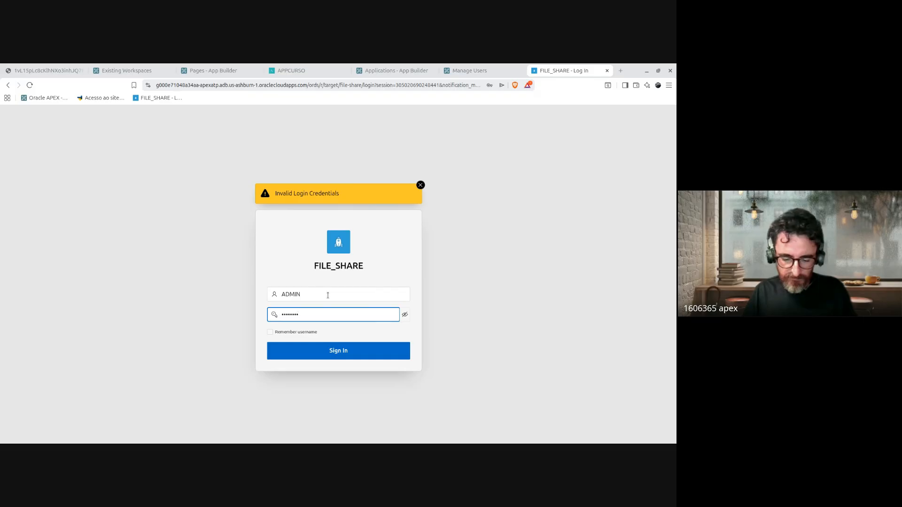
type("•••")
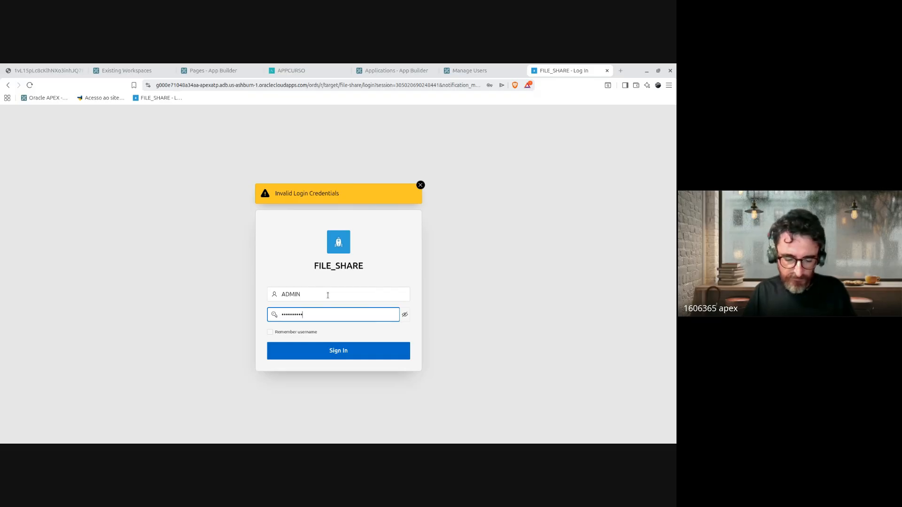
type("•••••")
key("Return")
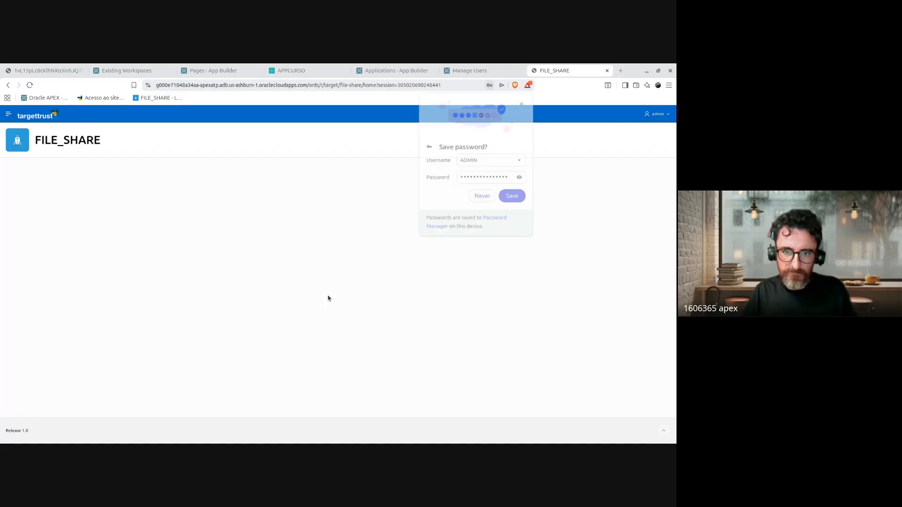
Step: Decline saving the password and sign out of the administrator session
left_click(479, 201)
left_click(657, 115)
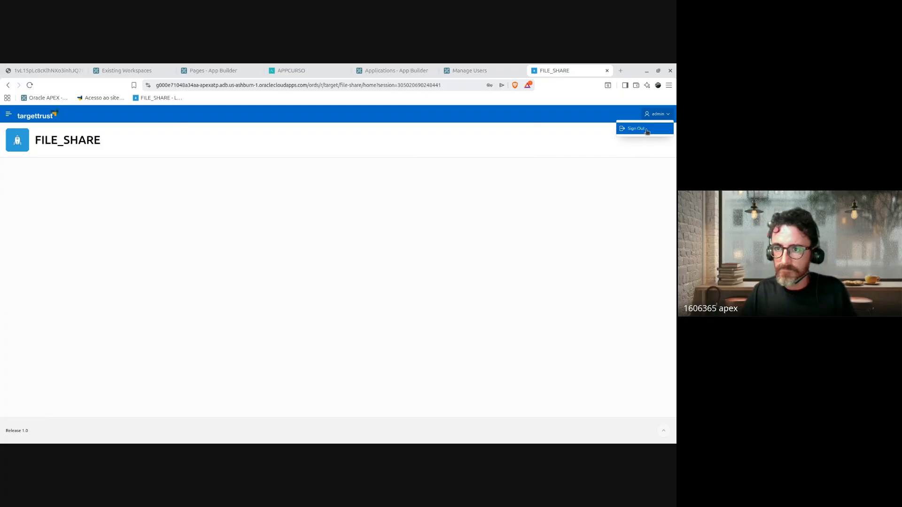
left_click(647, 131)
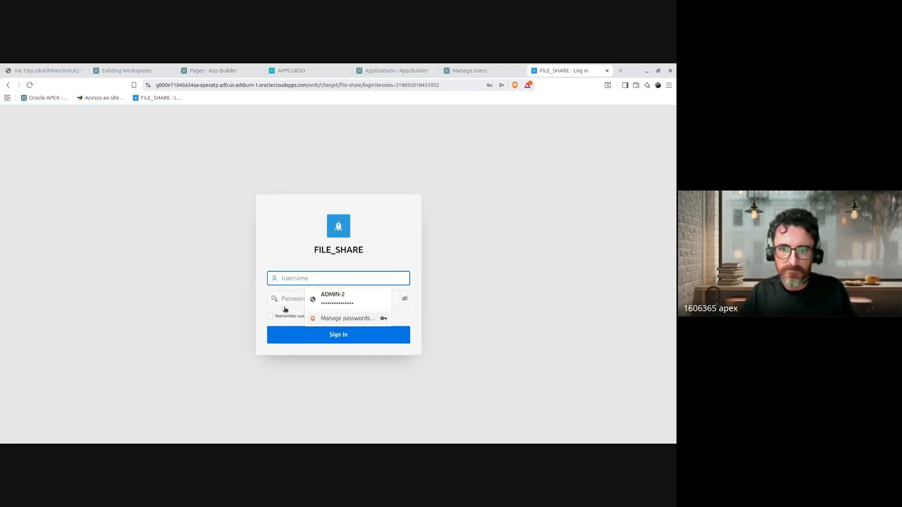
Step: Sign in as ALUNOS with the pasted password and Remember username ticked
type("ALUNOS")
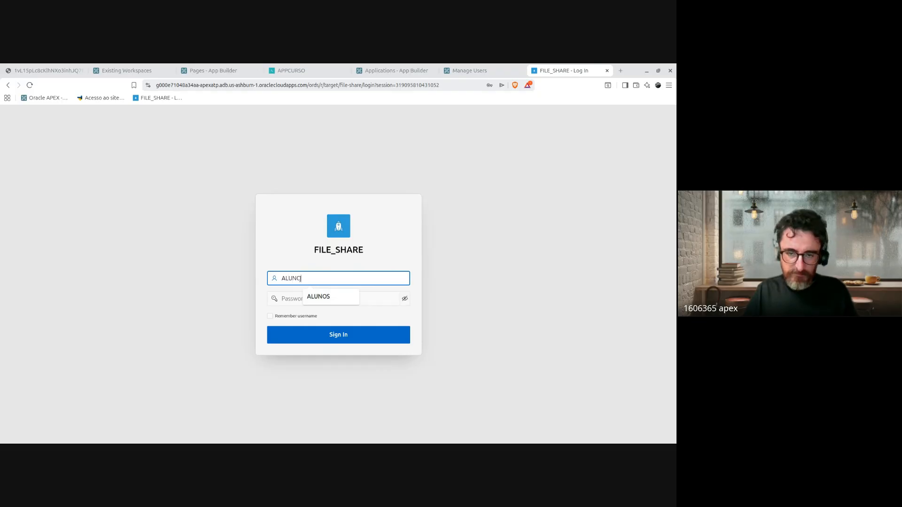
key("Tab")
key("alt+Tab")
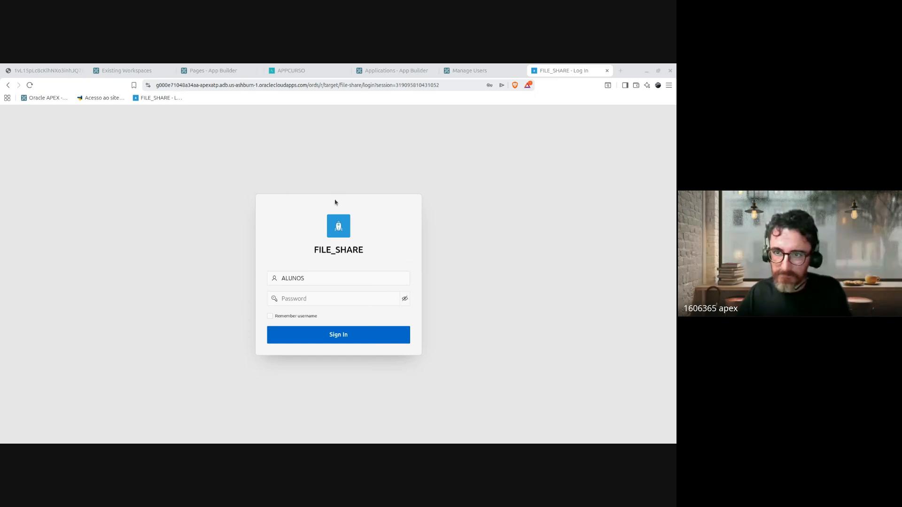
left_click(287, 299)
key("ctrl+v")
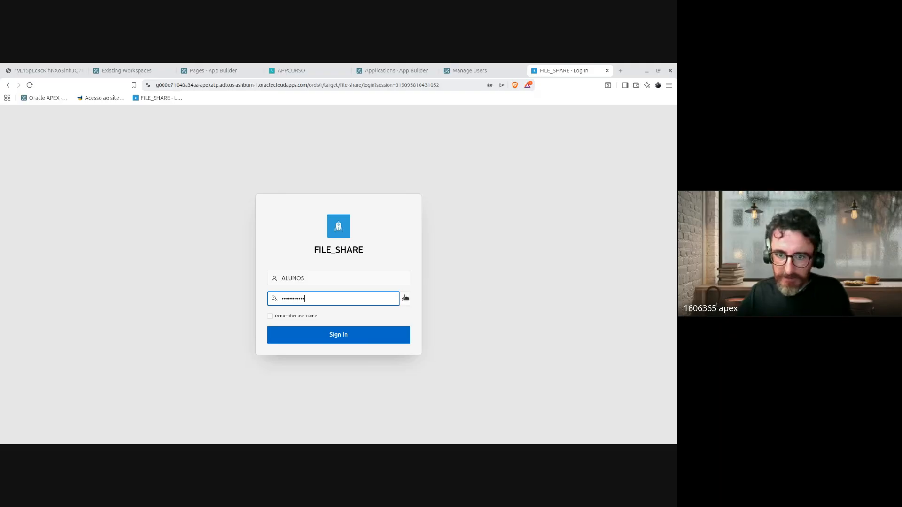
left_click(405, 298)
left_click_drag(324, 299, 238, 300)
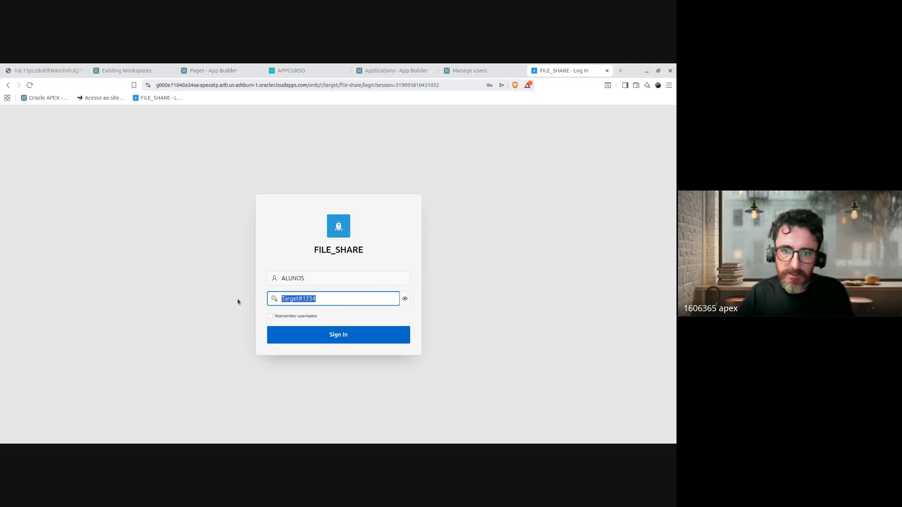
left_click(284, 317)
left_click(381, 335)
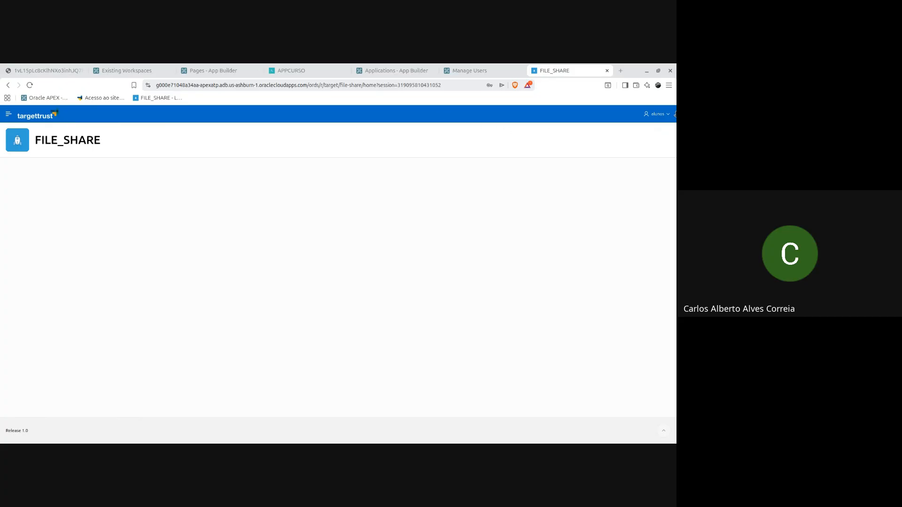
Step: Open the File Share page from the side navigation and page forward and back through files
left_click(657, 114)
left_click(549, 171)
left_click(9, 114)
left_click(37, 147)
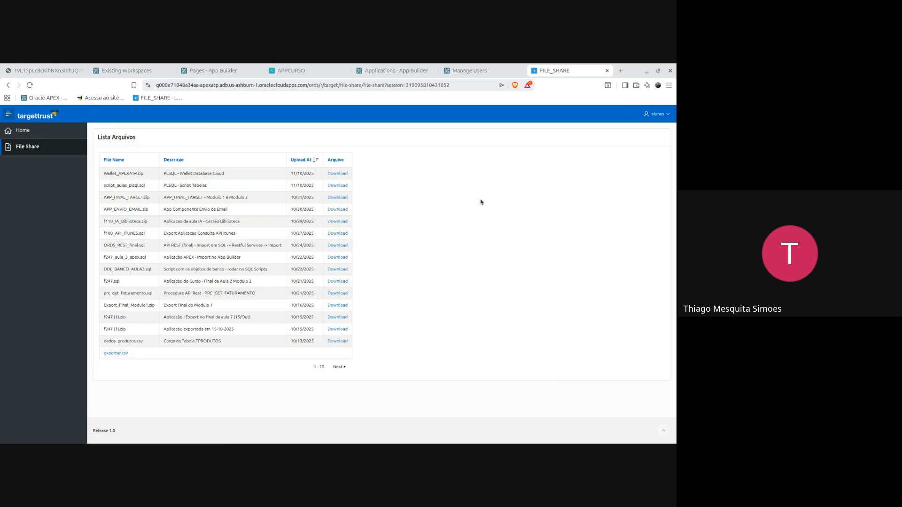
left_click(343, 370)
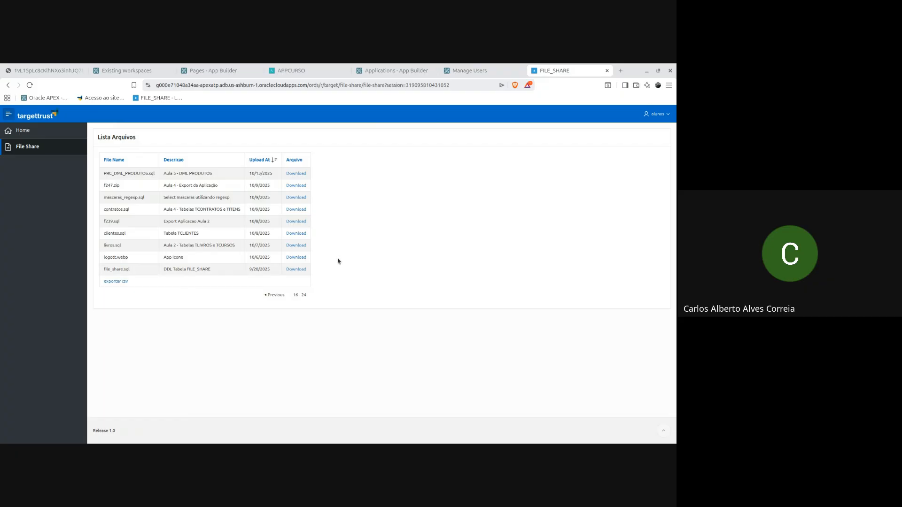
left_click(278, 295)
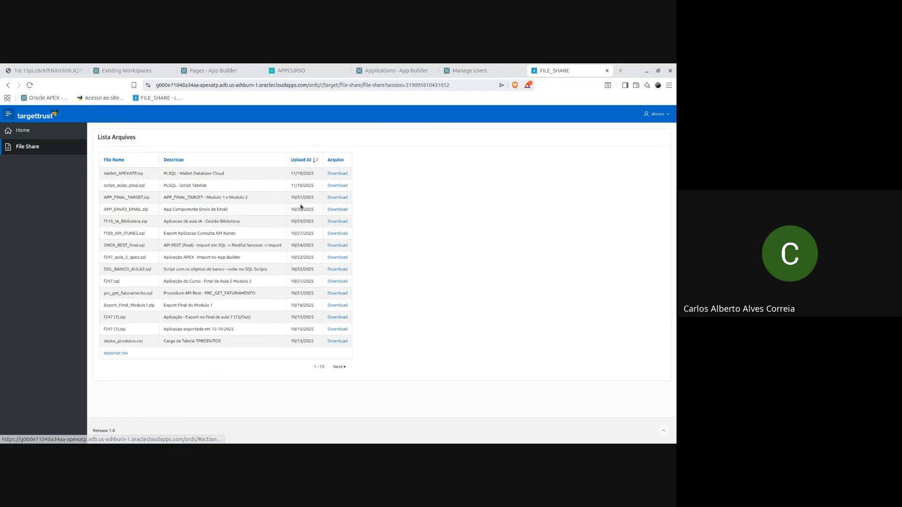
Step: Sort the files by Upload At ascending and highlight the logott.webp row
left_click(301, 160)
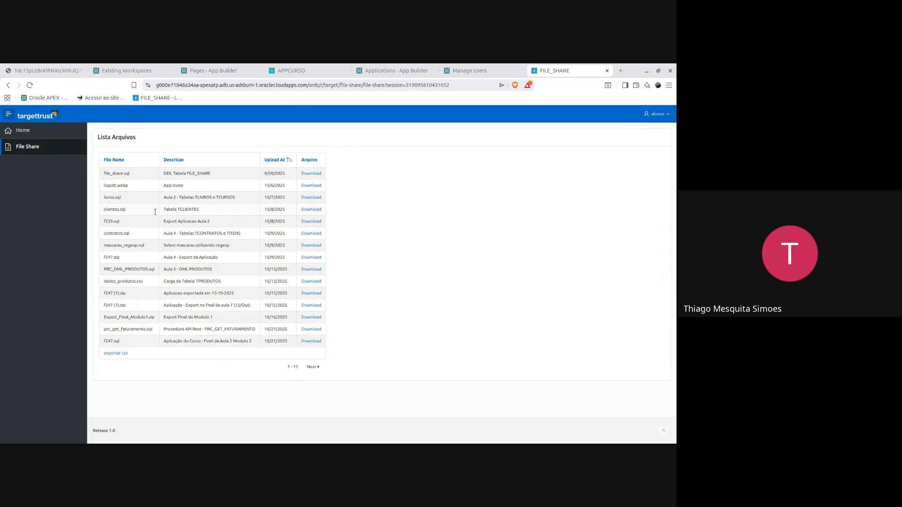
left_click_drag(101, 185, 217, 186)
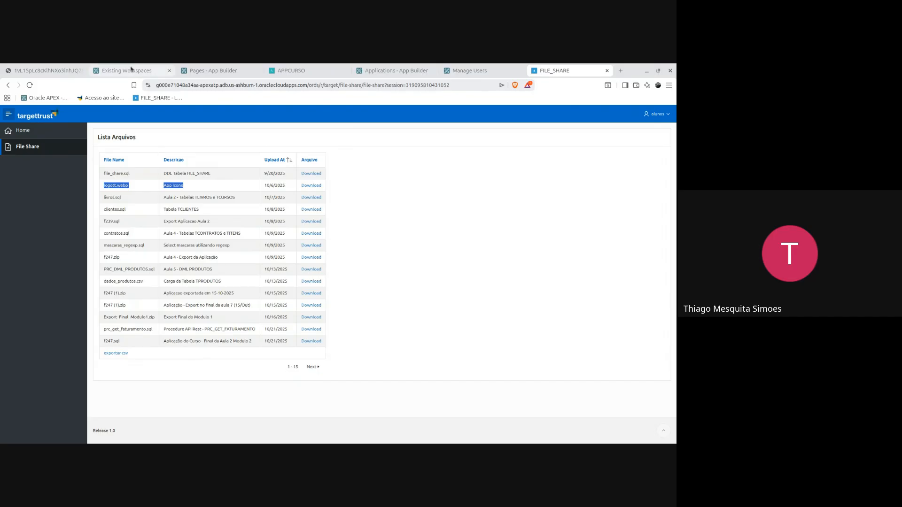
key("alt+Tab")
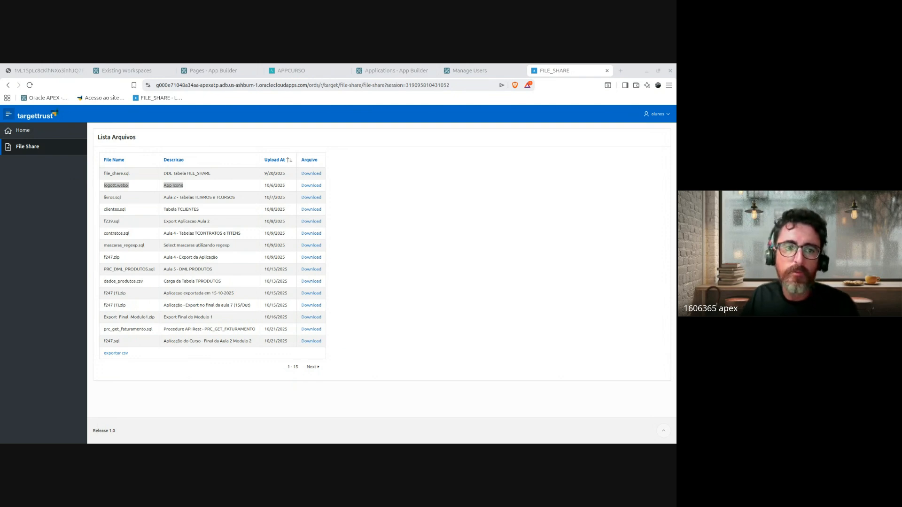
left_click(489, 283)
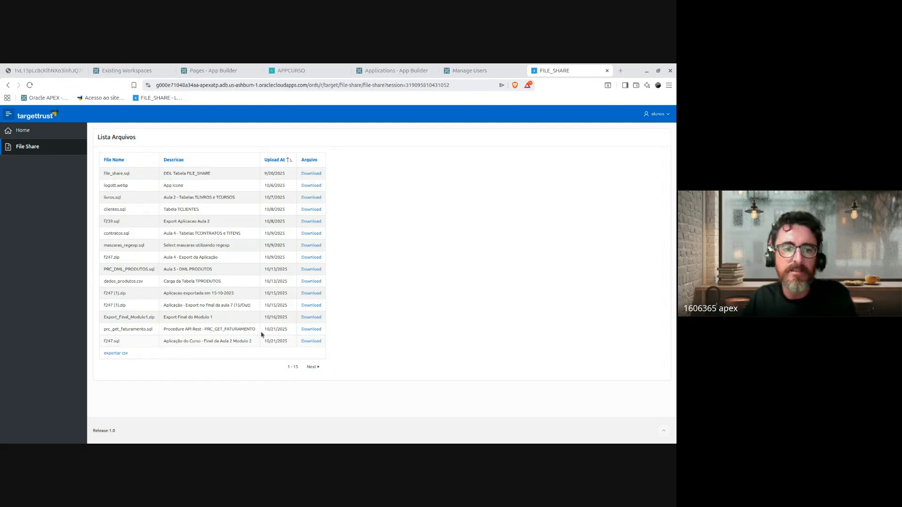
left_click_drag(261, 334, 206, 212)
left_click(205, 214)
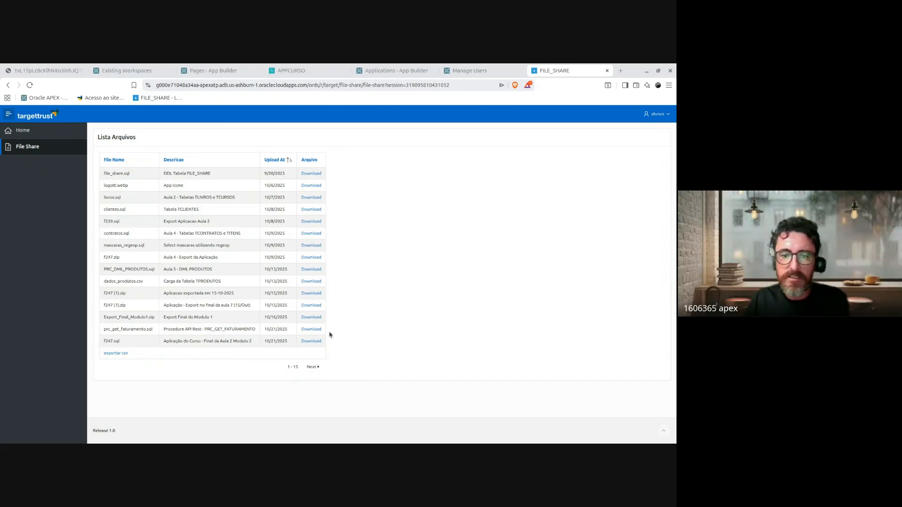
left_click_drag(103, 174, 247, 341)
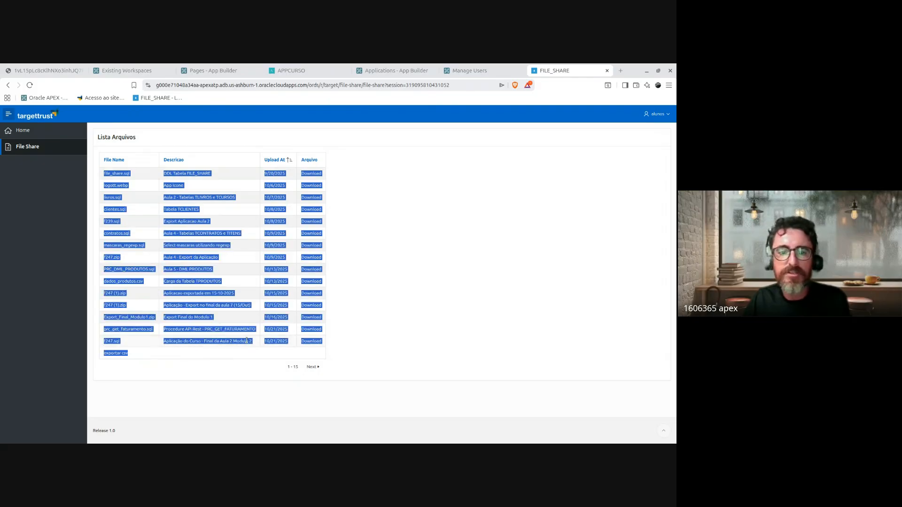
left_click(219, 350)
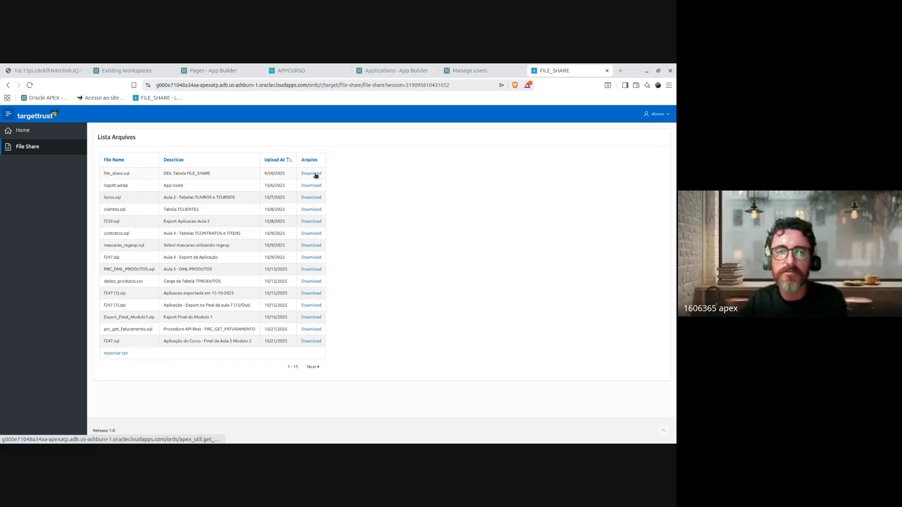
key("Print")
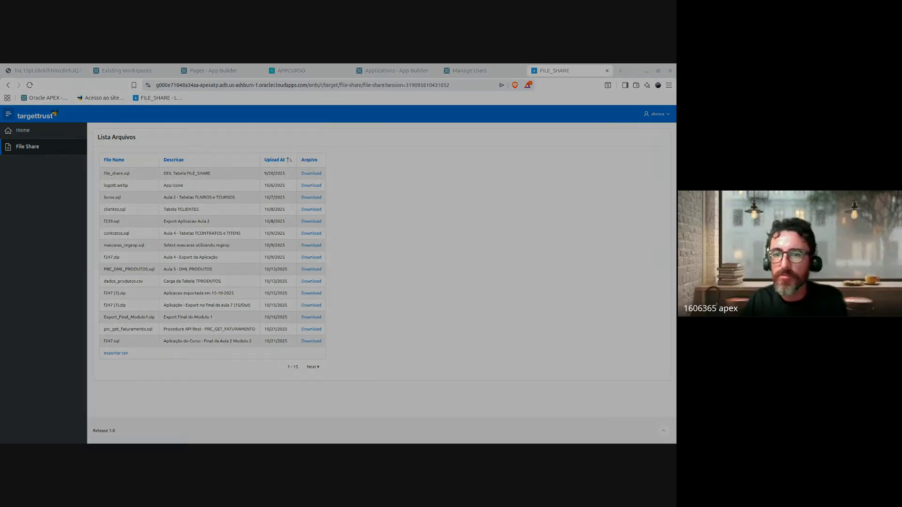
key("Escape")
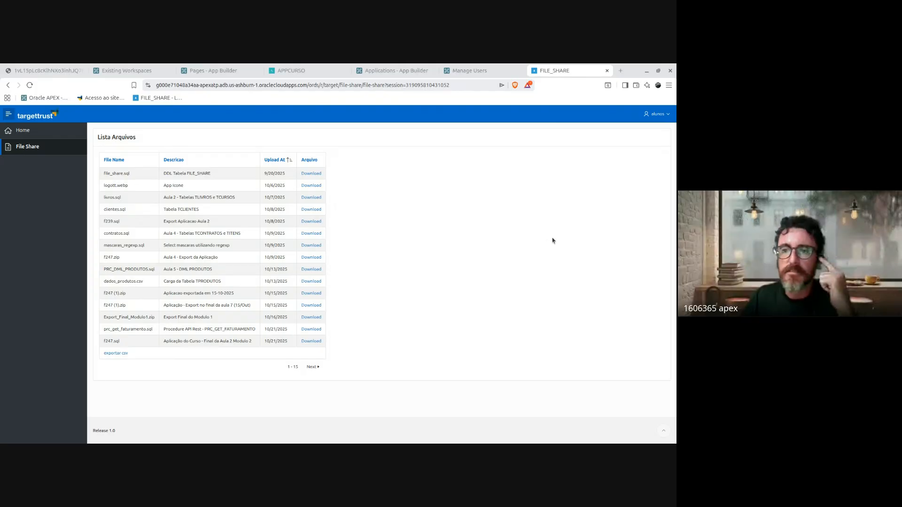
left_click_drag(95, 138, 258, 83)
left_click(258, 83)
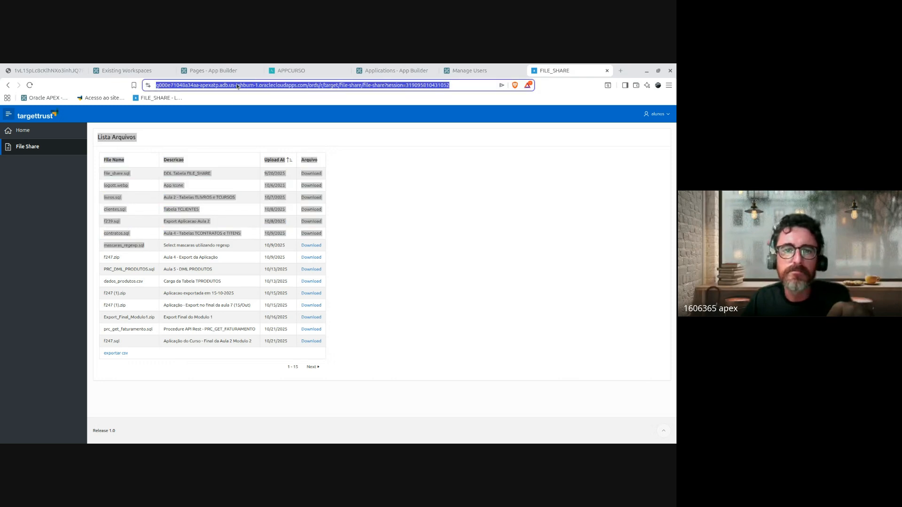
left_click_drag(323, 85, 138, 74)
left_click(278, 85)
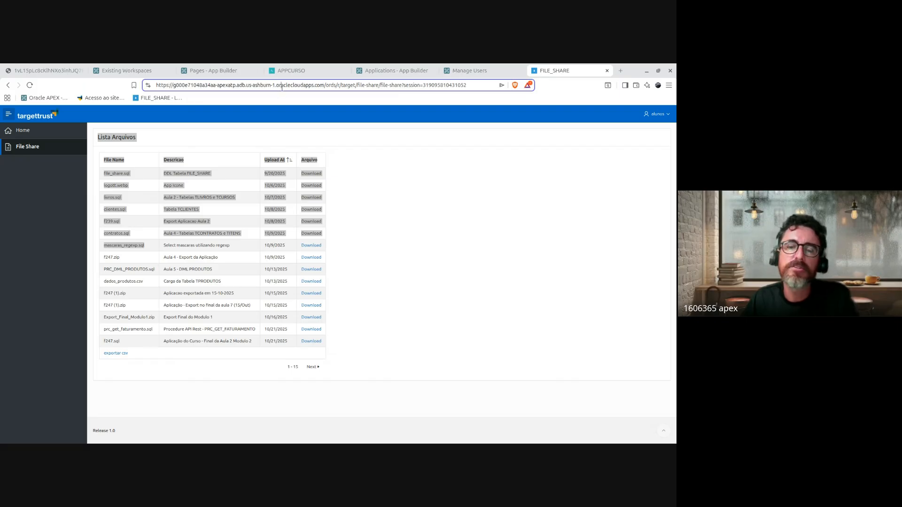
mouse_move(277, 86)
left_mouse_down()
mouse_move(324, 86)
mouse_move(276, 86)
left_mouse_up()
left_click(323, 86)
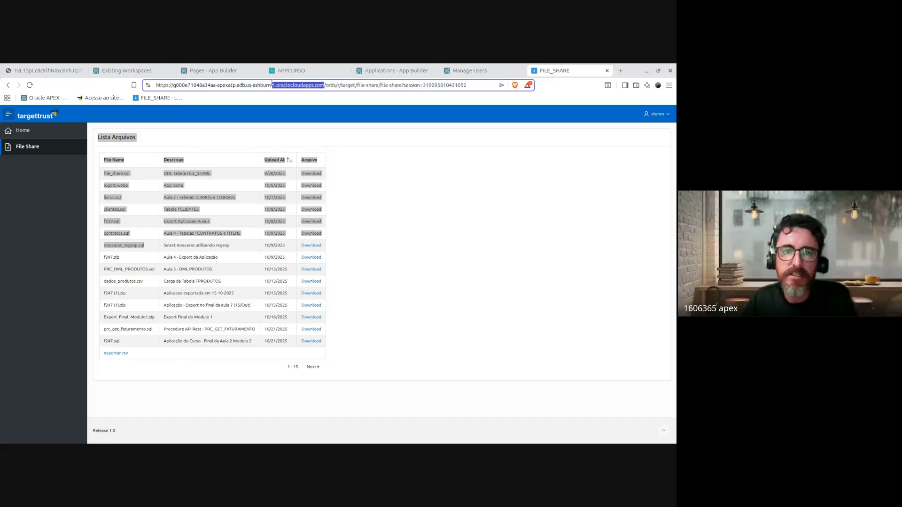
left_click(383, 332)
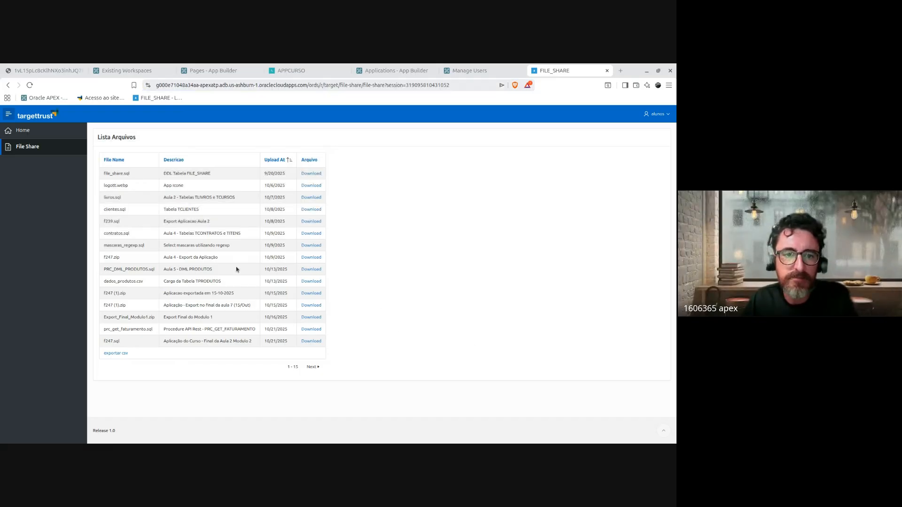
left_click(326, 88)
left_click(418, 258)
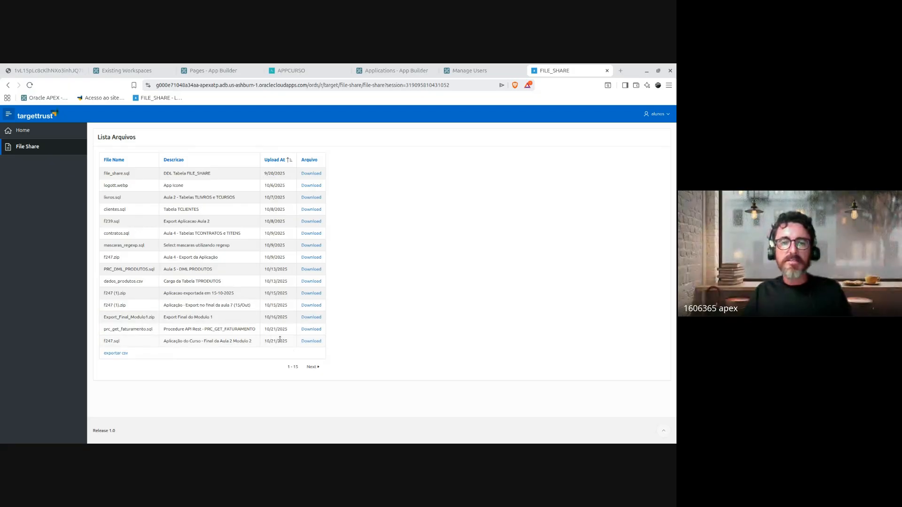
left_click_drag(195, 198, 177, 209)
left_click(234, 198)
left_click_drag(233, 197, 162, 198)
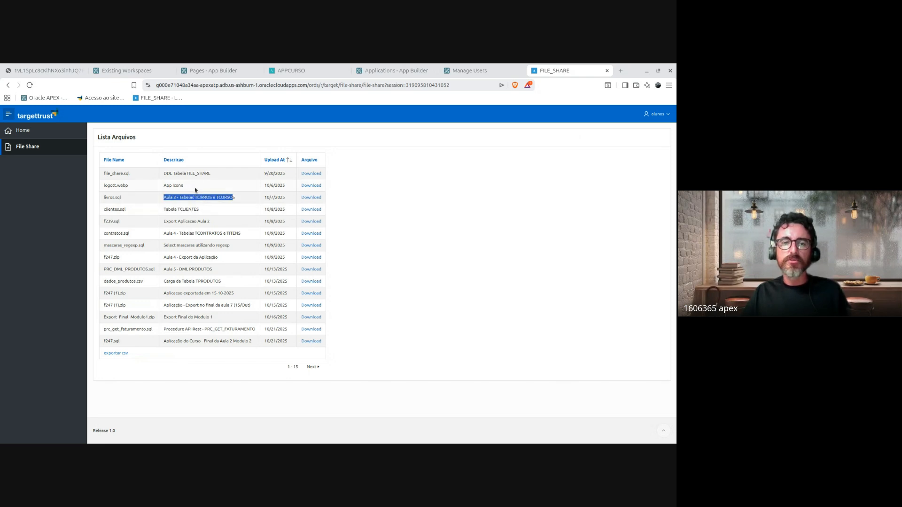
left_click_drag(241, 234, 173, 174)
left_click_drag(216, 245, 214, 245)
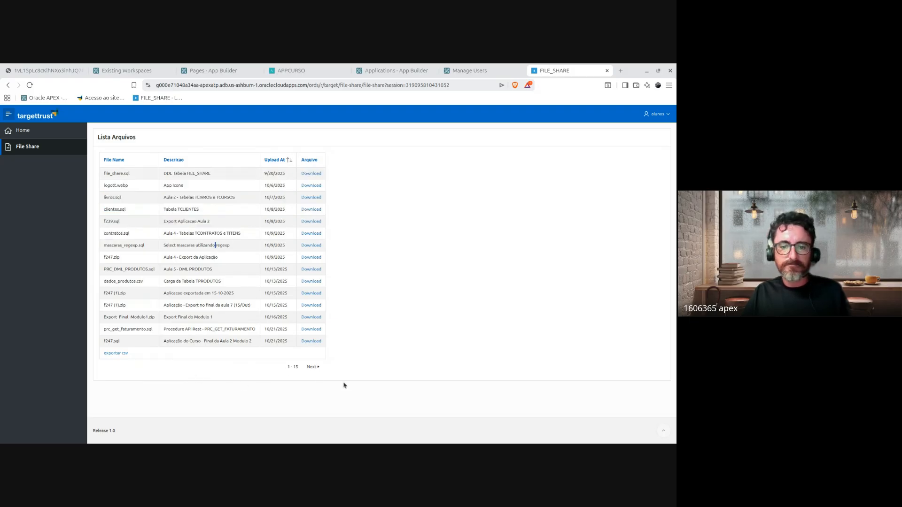
left_click(313, 366)
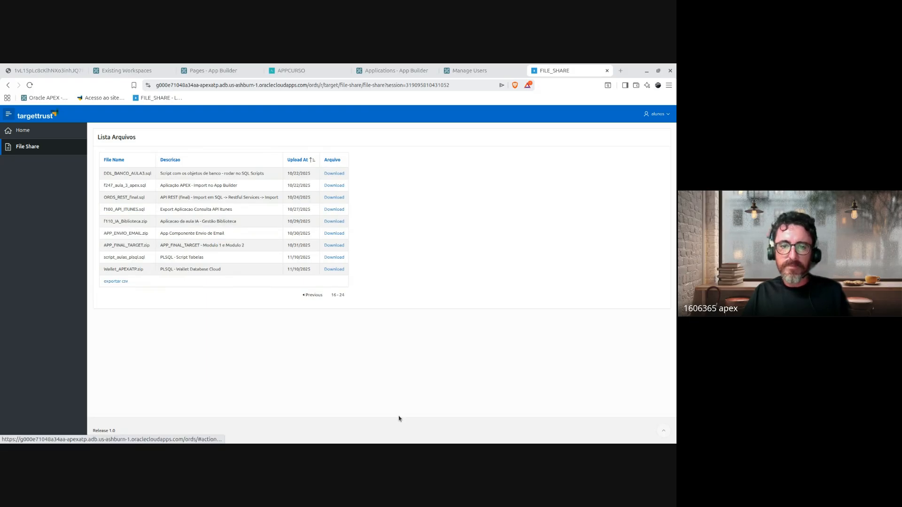
left_click_drag(109, 175, 288, 290)
left_click(307, 295)
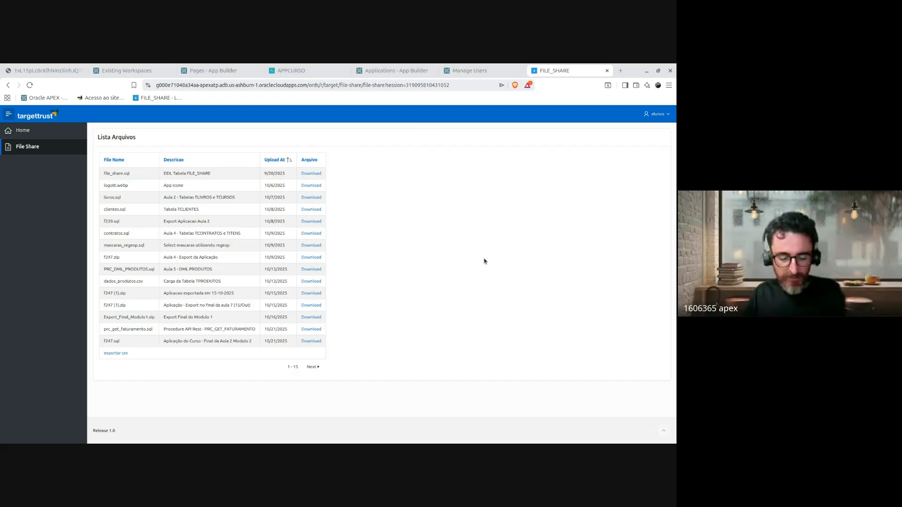
Step: Search 'oracle apex subscriptions' and open the two Oracle docs results in background tabs
key("ctrl+t")
type("ora")
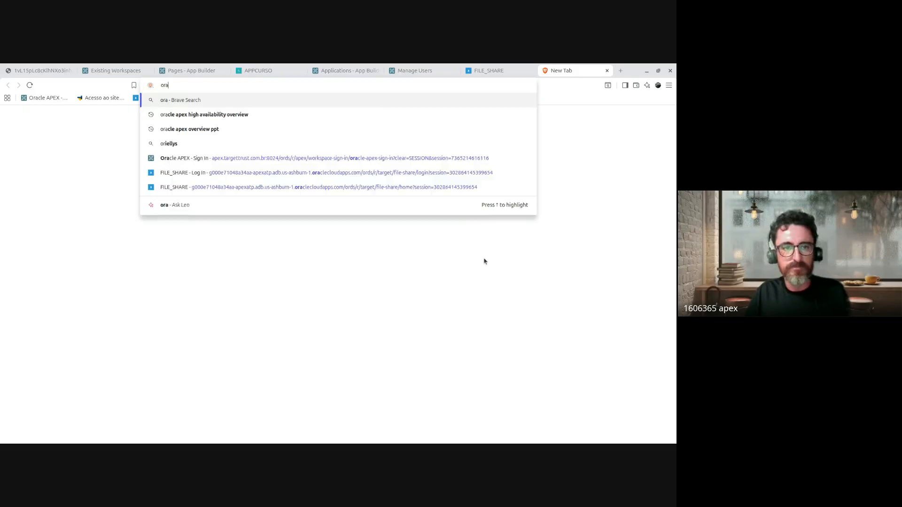
type("cle apex subs")
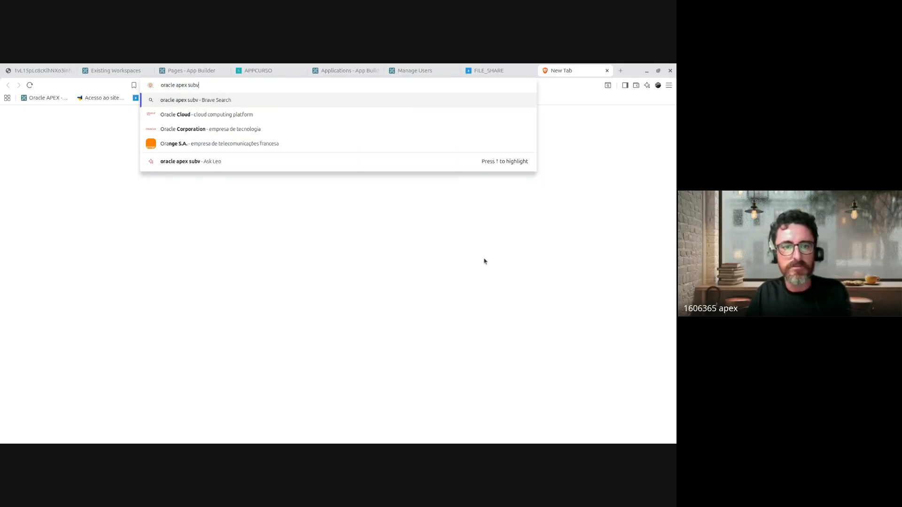
type("c")
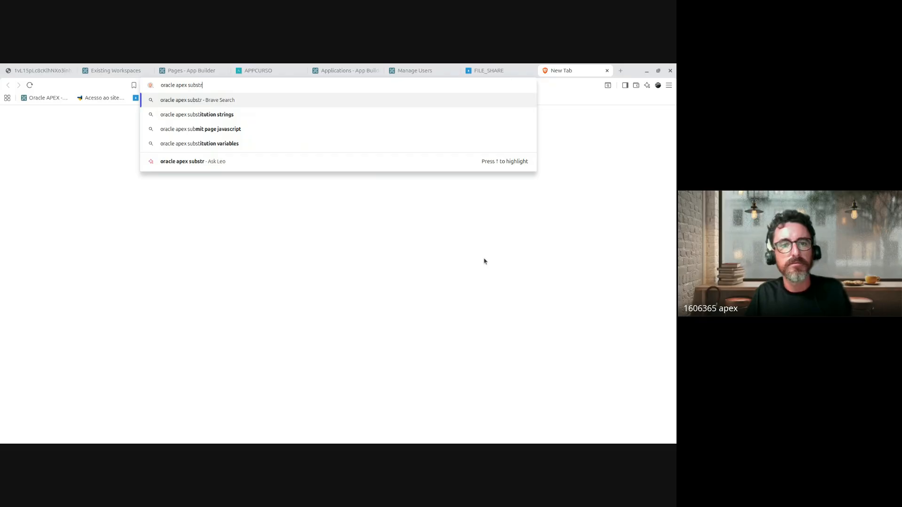
type("riptions")
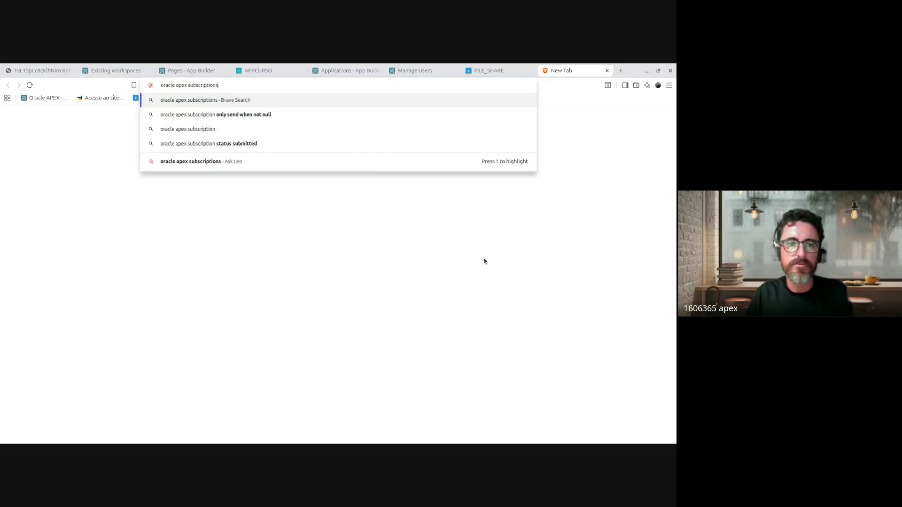
key("Return")
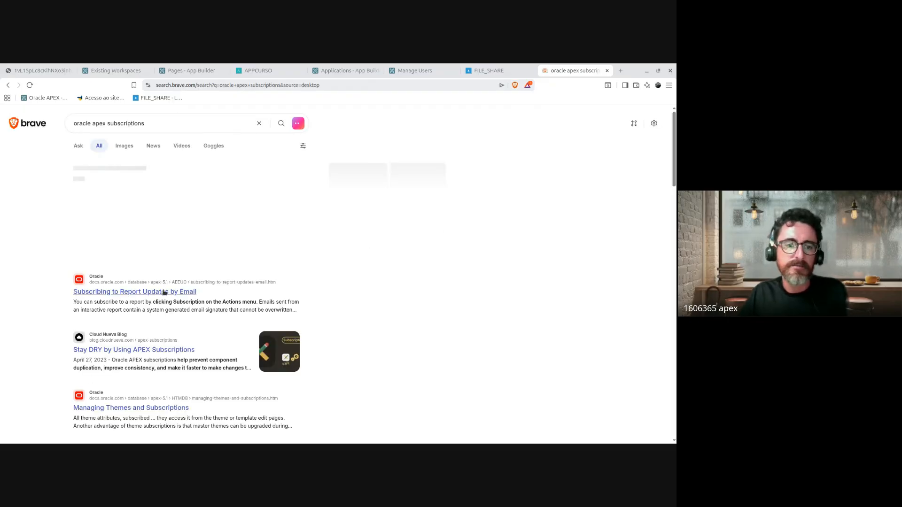
scroll(273, 410, "down", 1)
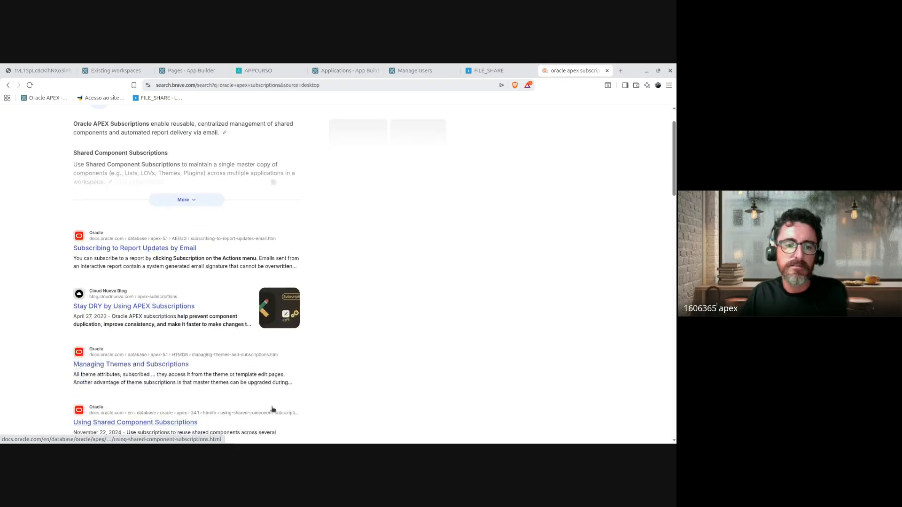
scroll(273, 410, "down", 4)
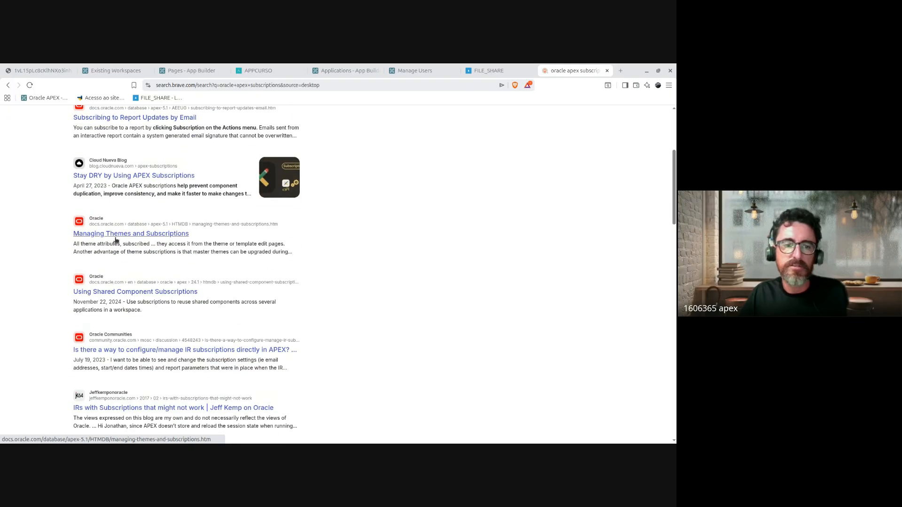
middle_click(116, 235)
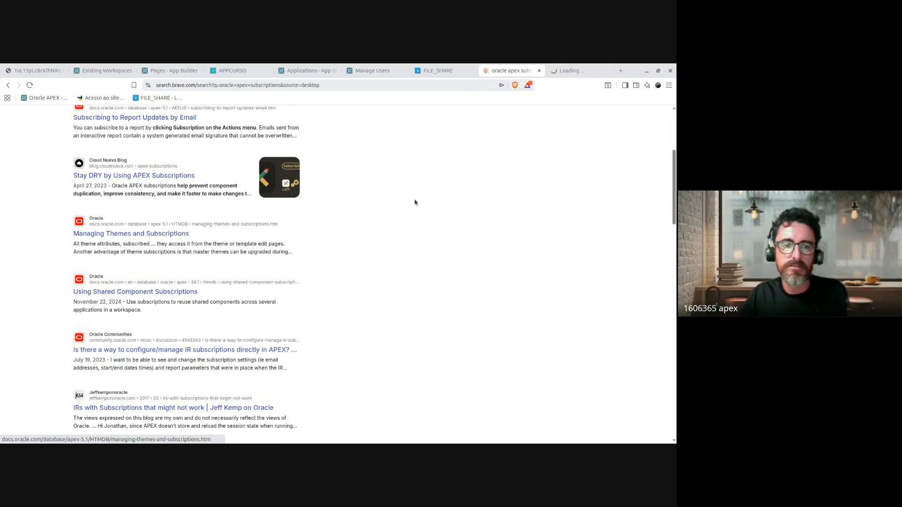
middle_click(110, 292)
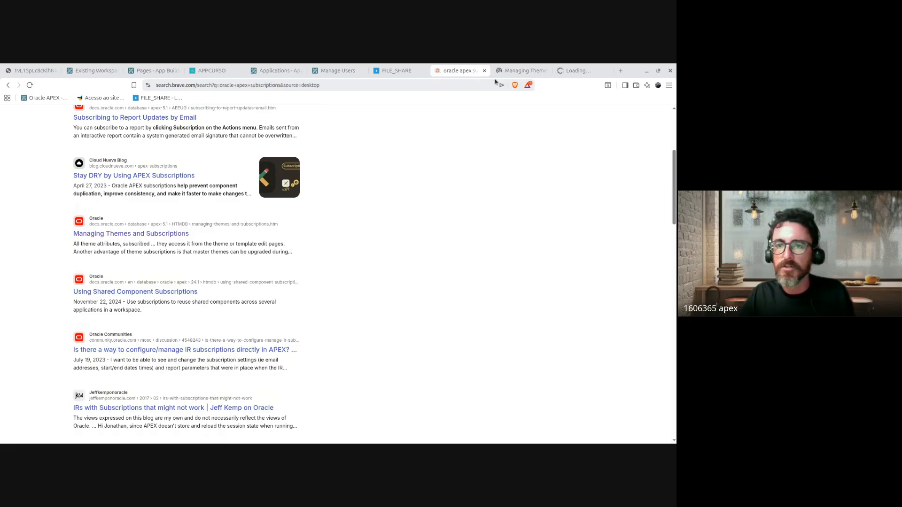
Step: View Managing Themes and Subscriptions, highlight its file name, then go to Existing Workspaces
left_click(517, 70)
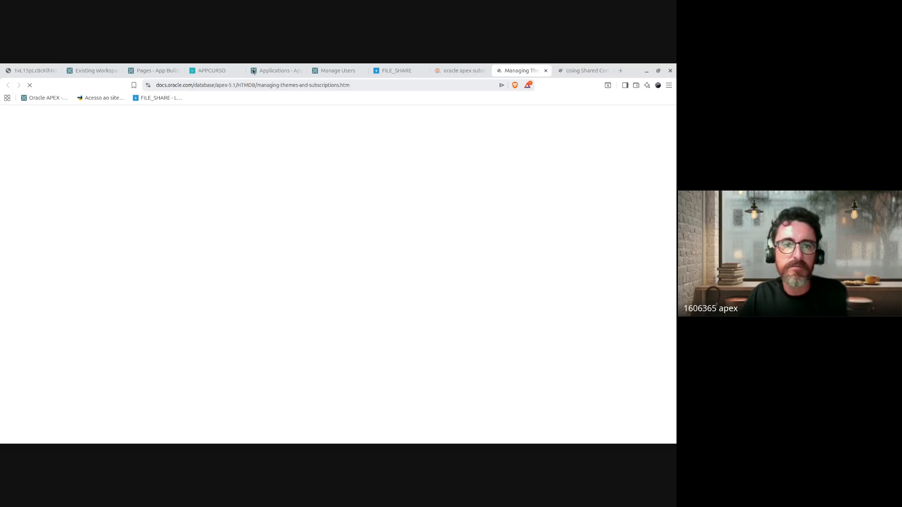
left_click(299, 85)
left_click_drag(360, 85, 274, 86)
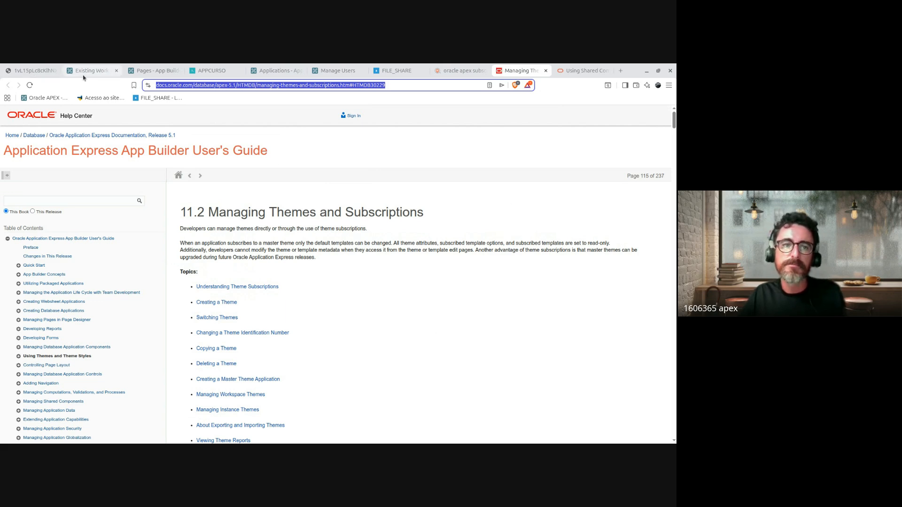
left_click(111, 70)
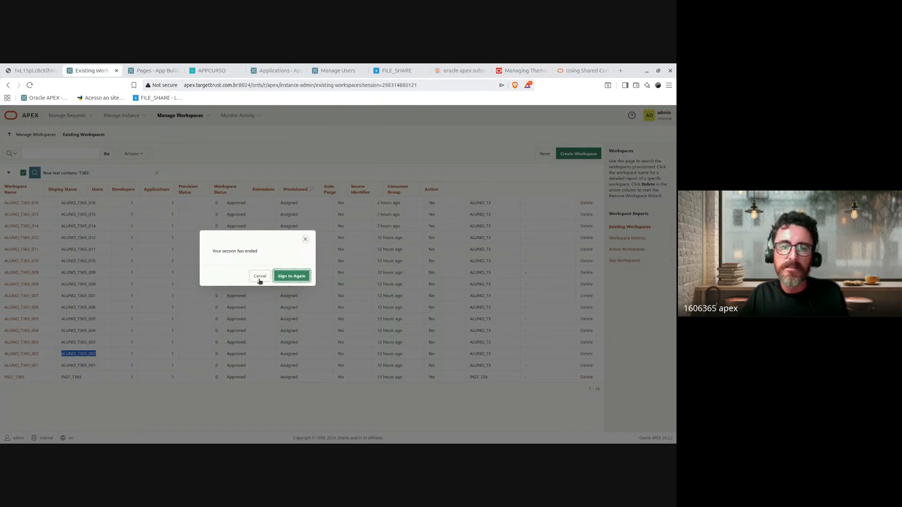
Step: From APPCURSO's Shared Components, start a new List of Values from scratch
left_click(161, 72)
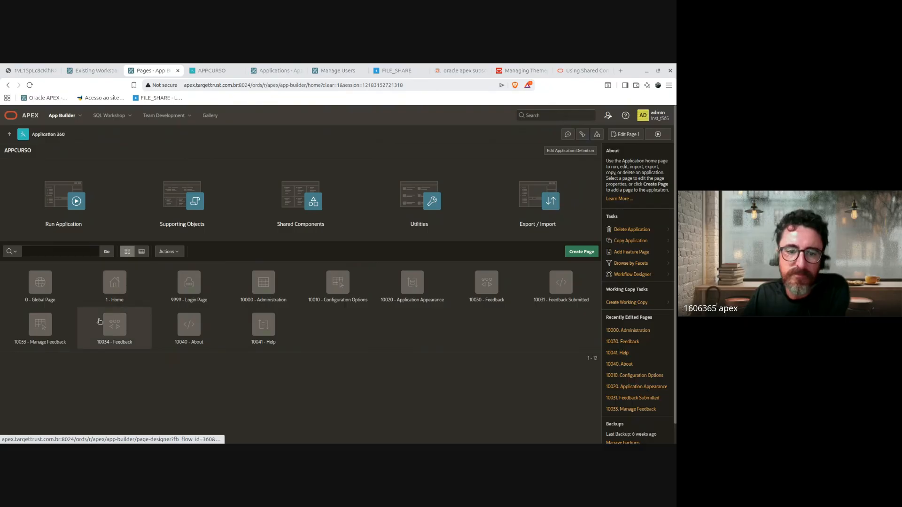
left_click(309, 226)
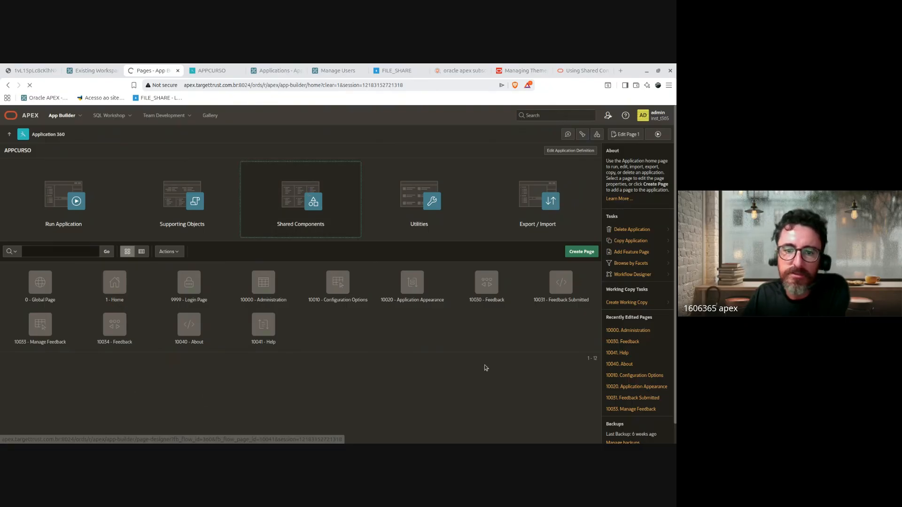
left_click(451, 173)
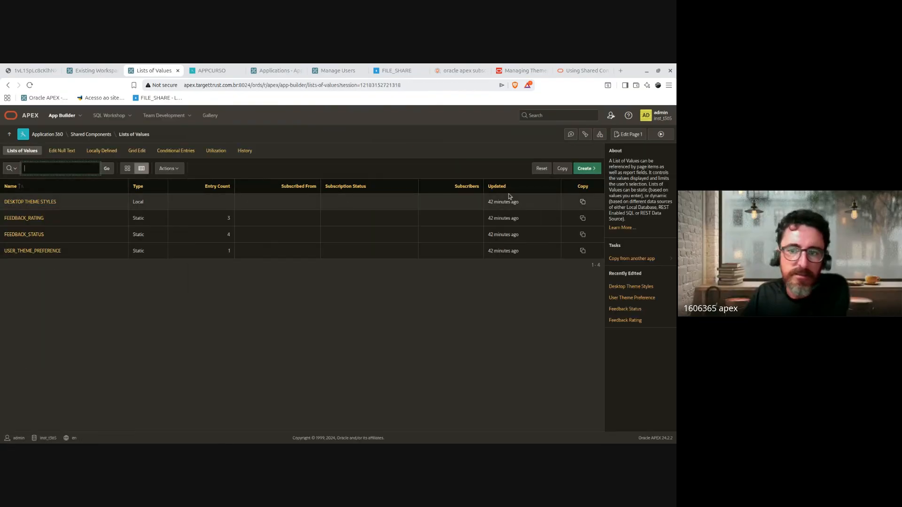
left_click(587, 168)
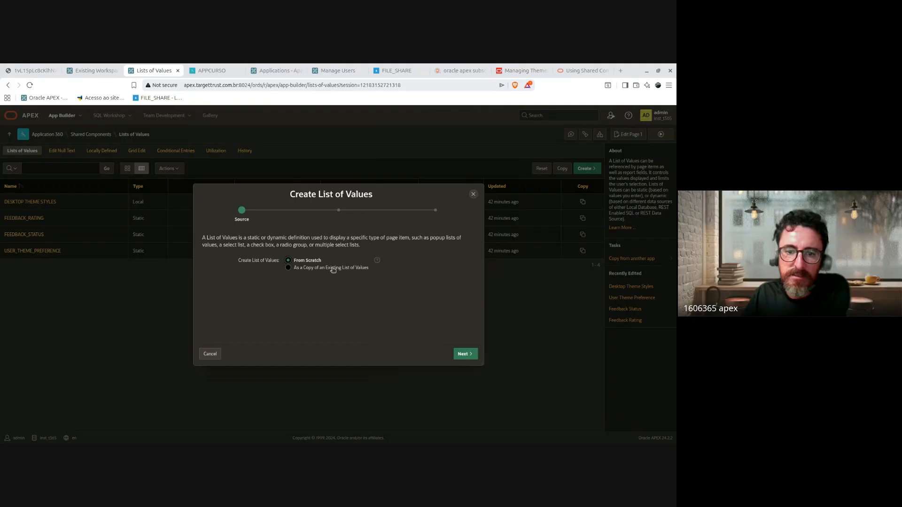
left_click(466, 354)
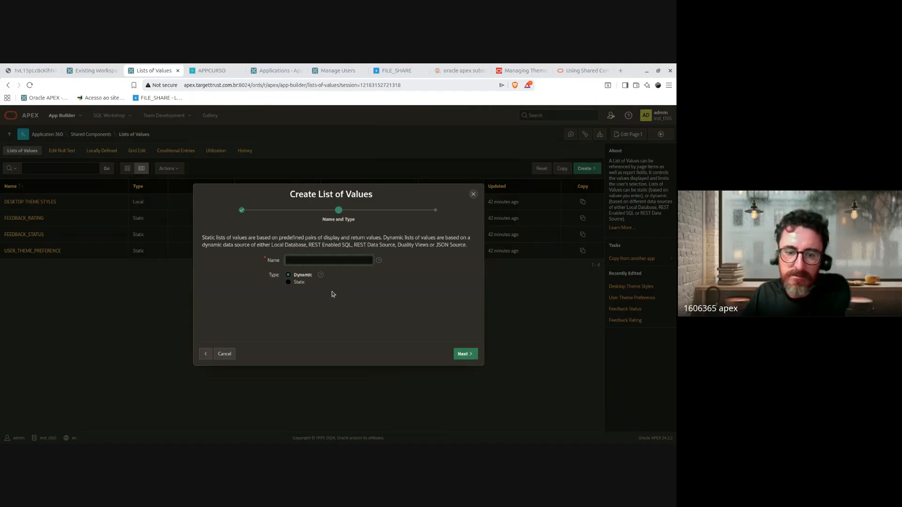
Step: Name it XPTO, switch its type from Static to Dynamic, reach the source step, then cancel
type("XPTO")
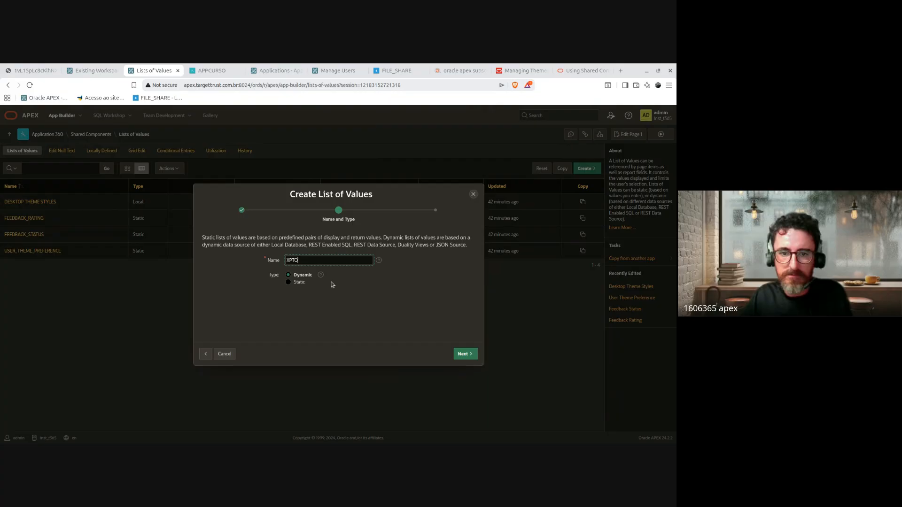
left_click(288, 283)
left_click(465, 354)
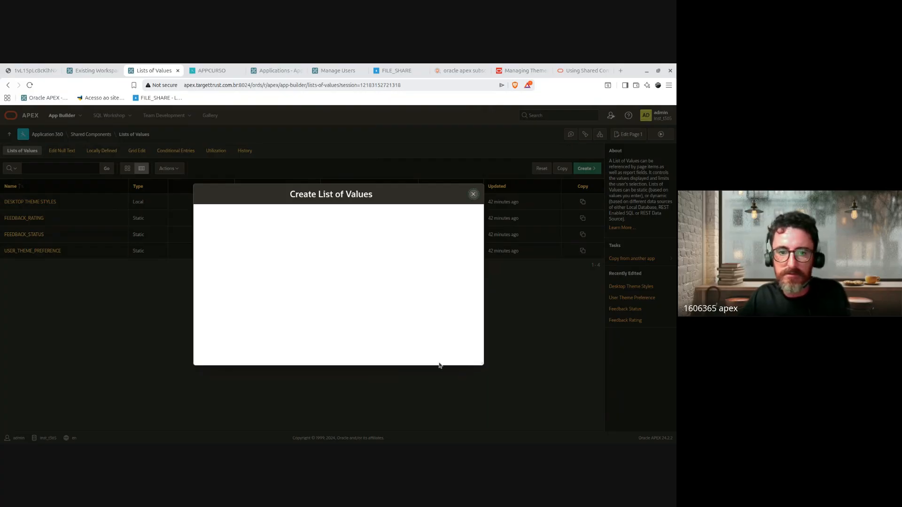
scroll(400, 299, "down", 5)
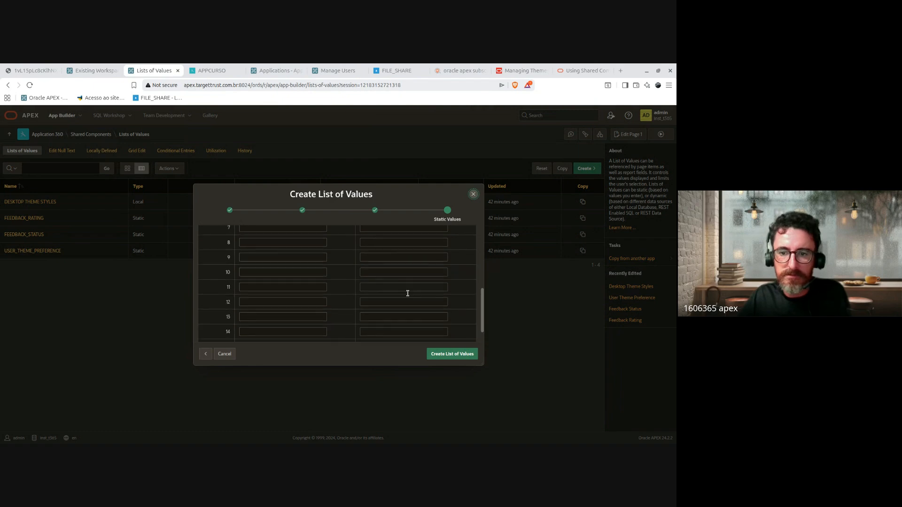
scroll(407, 294, "up", 5)
left_click(206, 354)
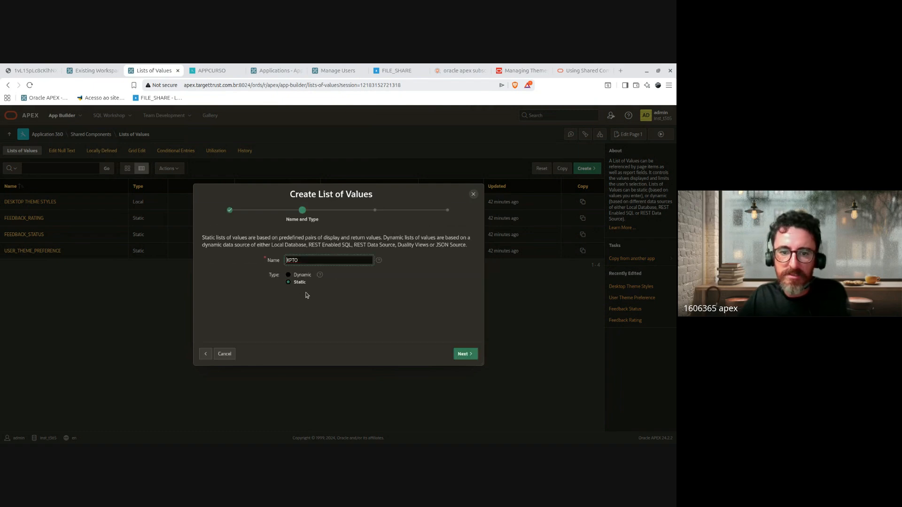
left_click(309, 277)
left_click(472, 353)
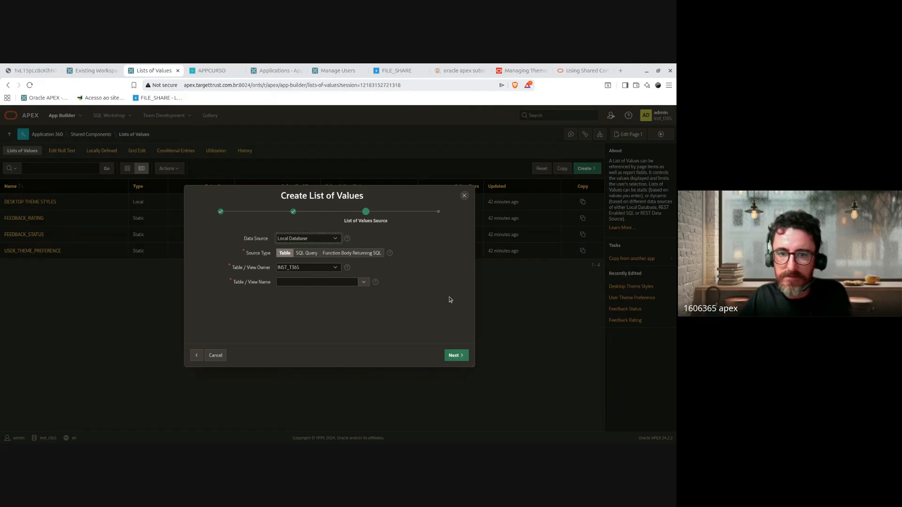
left_click(212, 358)
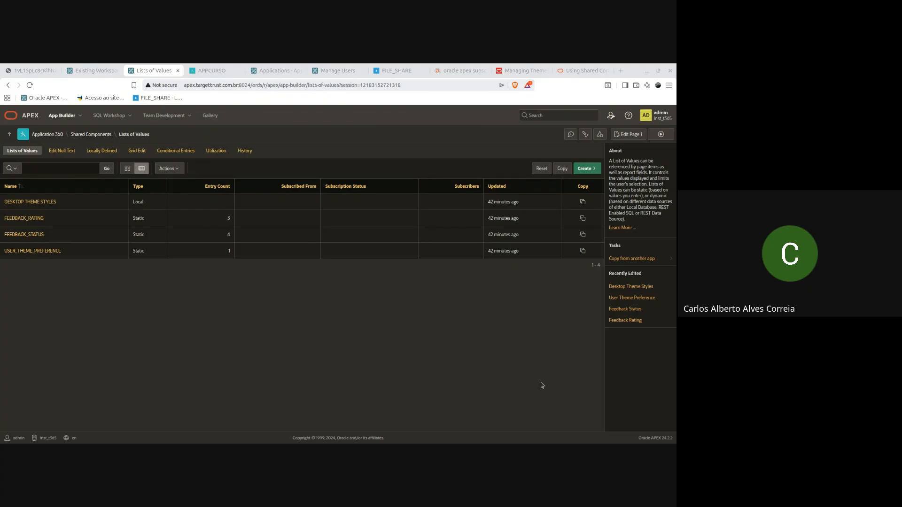
Step: Scroll through the Managing Themes and Subscriptions documentation page
left_click(522, 71)
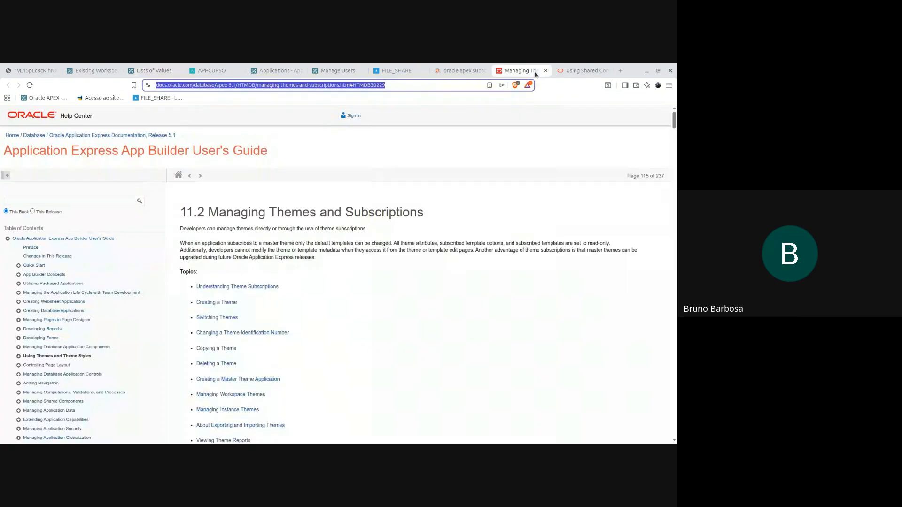
scroll(532, 315, "down", 3)
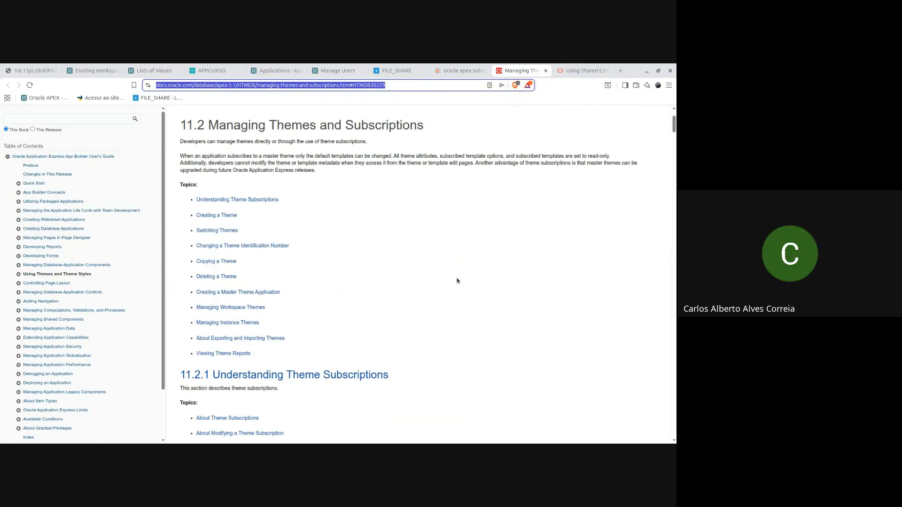
scroll(532, 315, "down", 8)
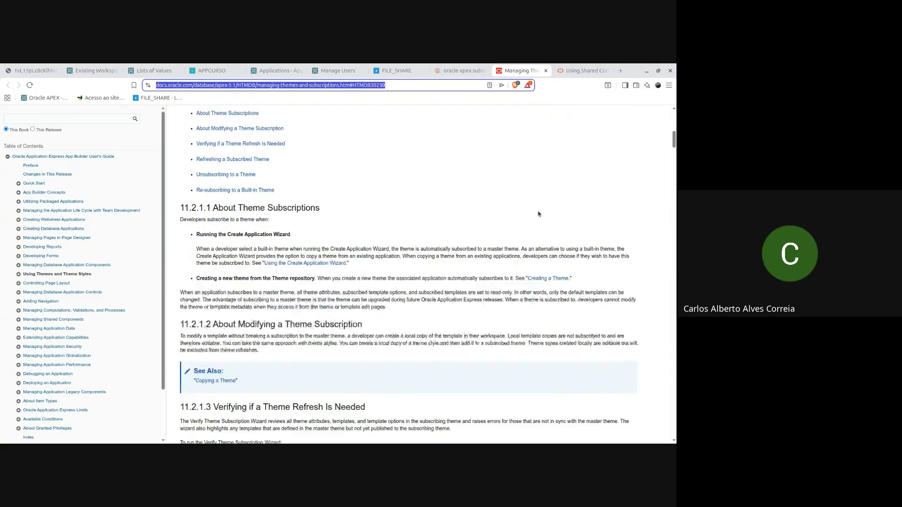
scroll(254, 342, "up", 1)
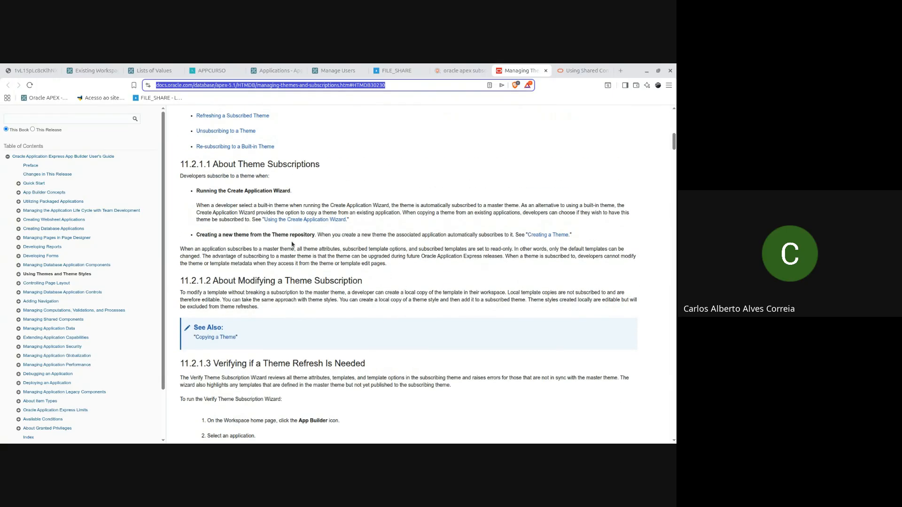
scroll(507, 336, "up", 10)
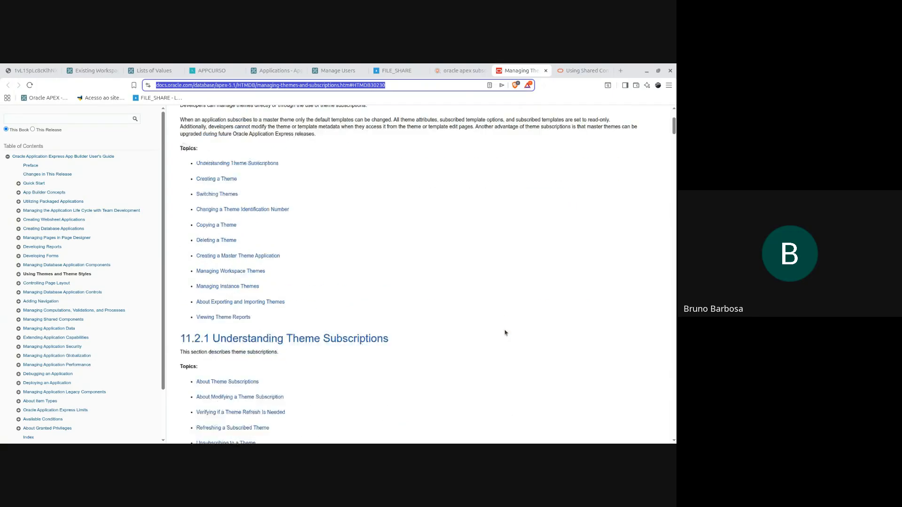
Step: On Using Shared Component Subscriptions, highlight the supported components list, then clear the address bar
left_click(582, 71)
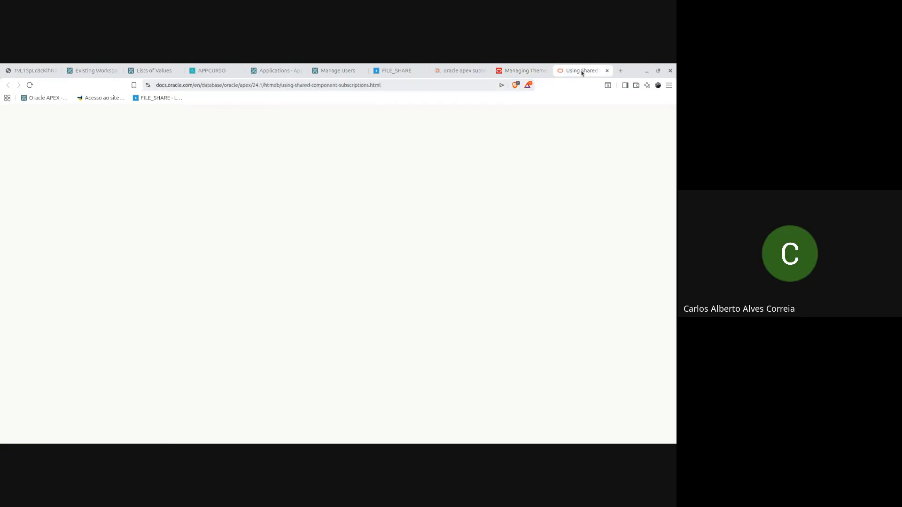
left_click_drag(435, 198, 353, 202)
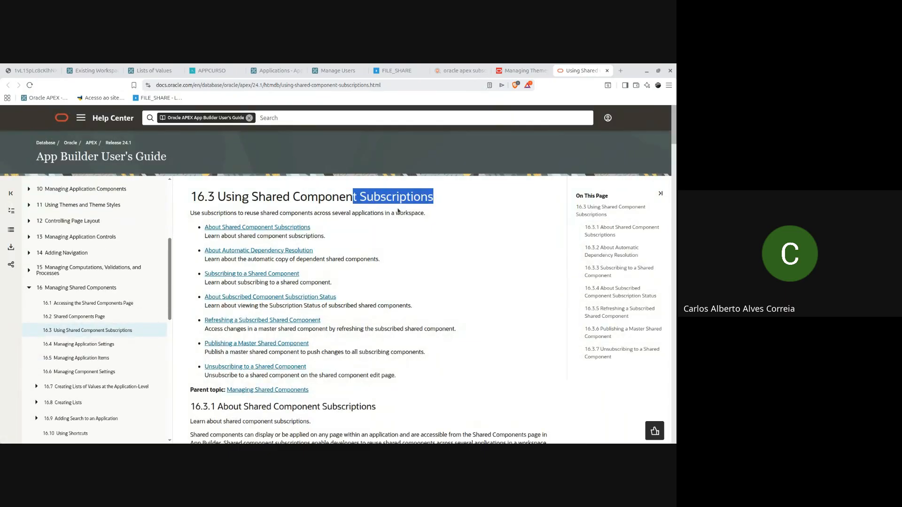
left_click(480, 285)
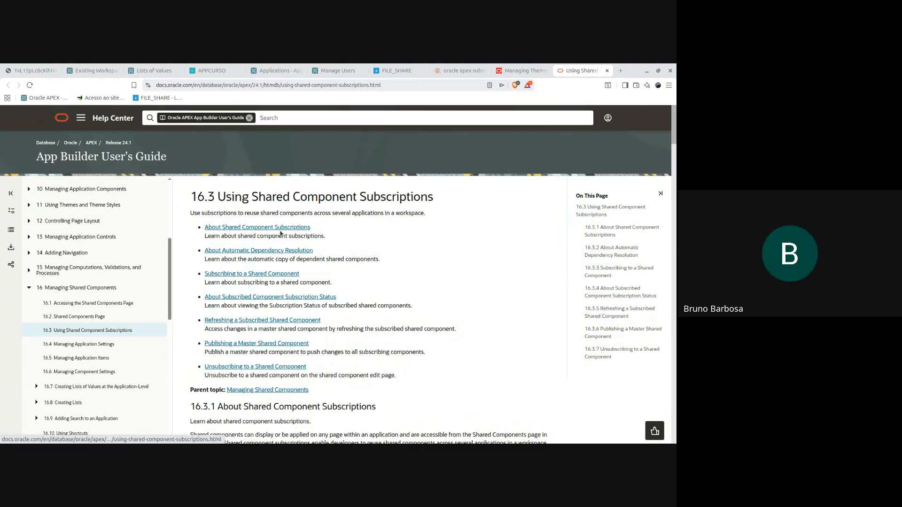
scroll(288, 232, "down", 1)
scroll(288, 232, "down", 5)
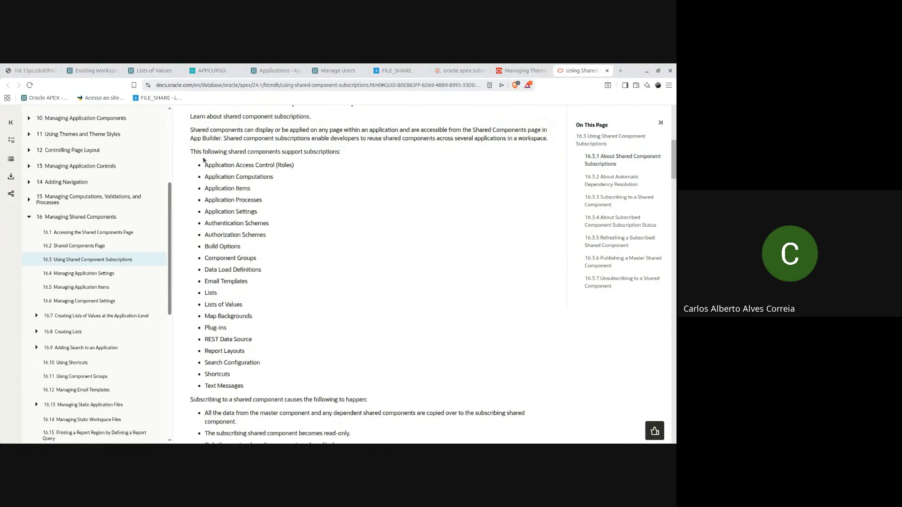
left_click_drag(190, 152, 258, 383)
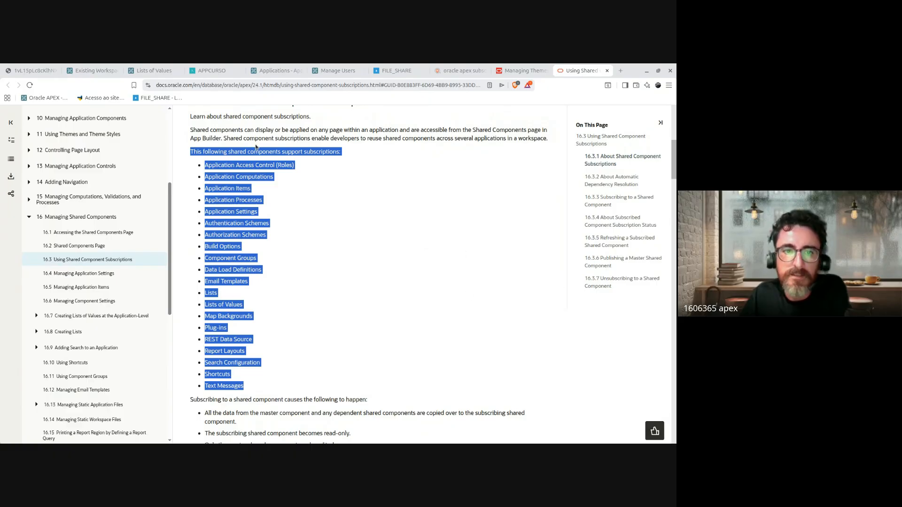
left_click_drag(347, 155, 190, 153)
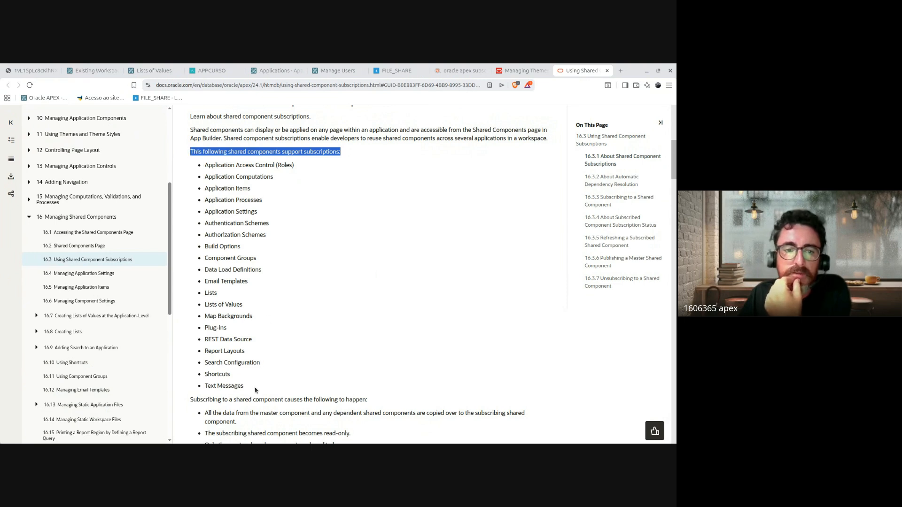
left_click_drag(258, 395, 205, 294)
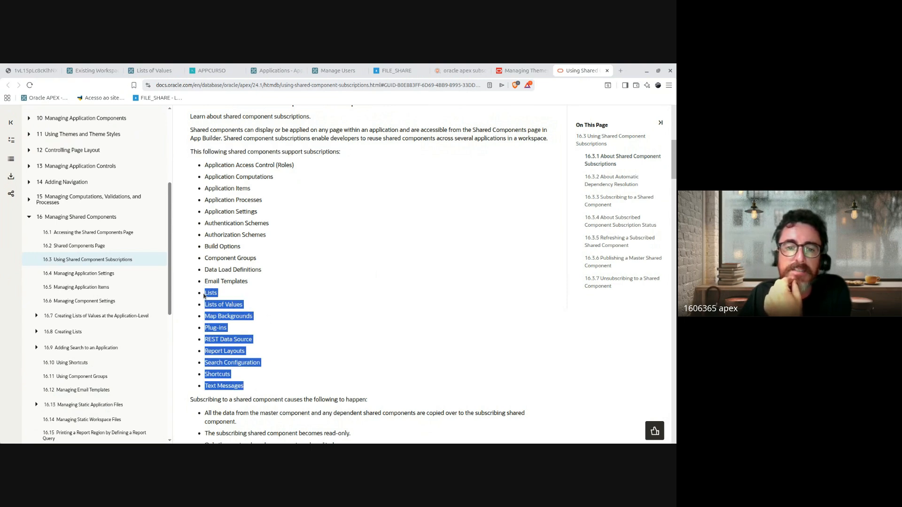
left_click(228, 270)
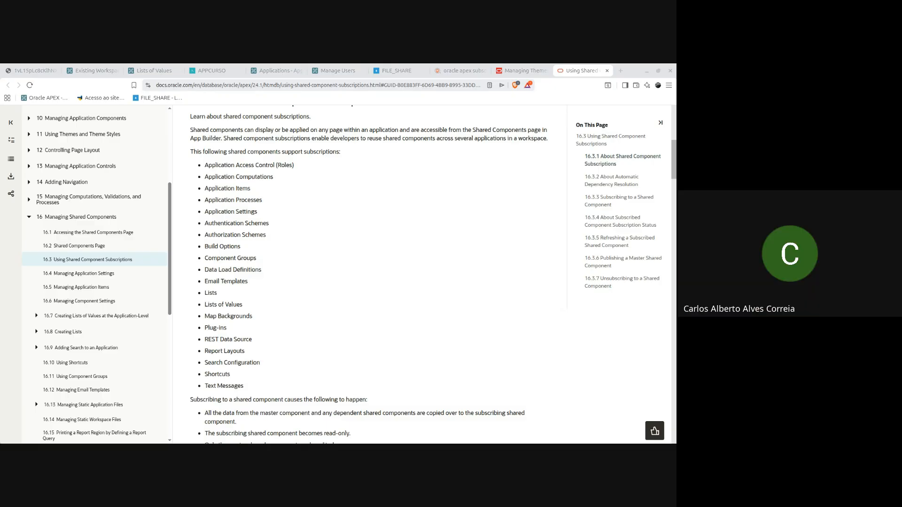
left_click(380, 84)
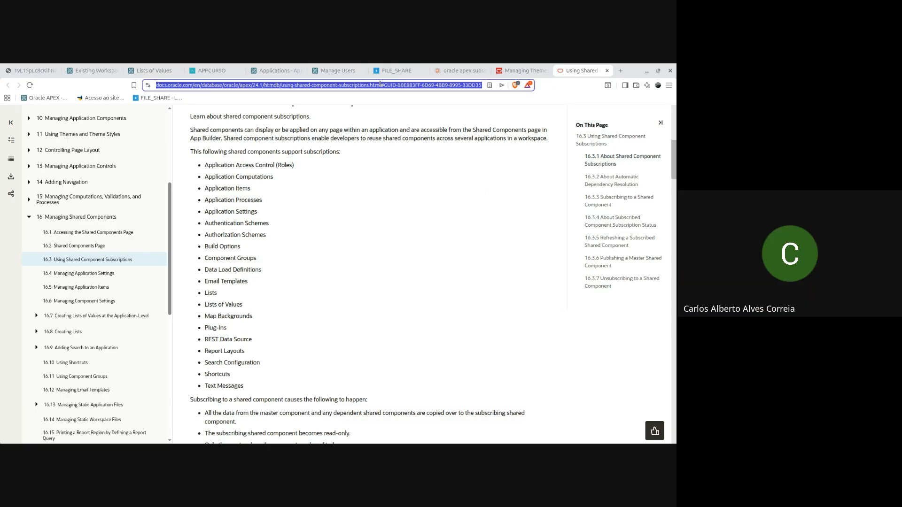
key("BackSpace")
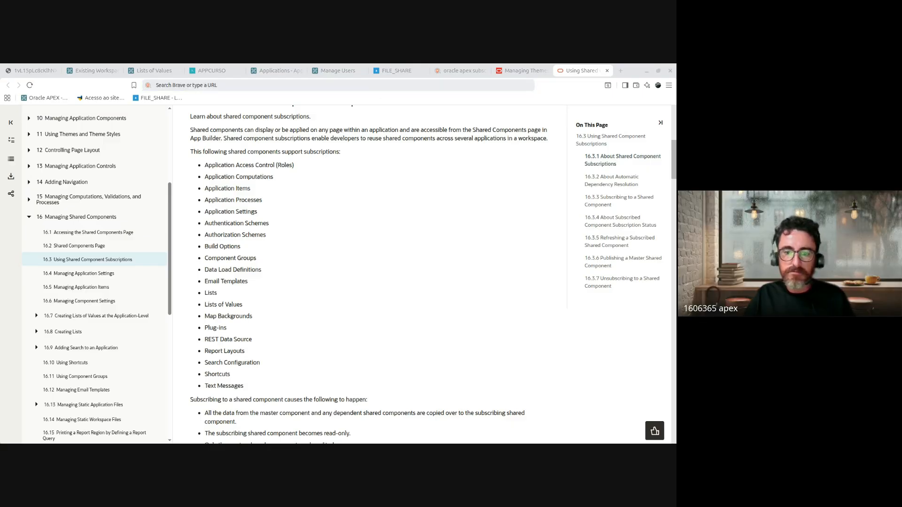